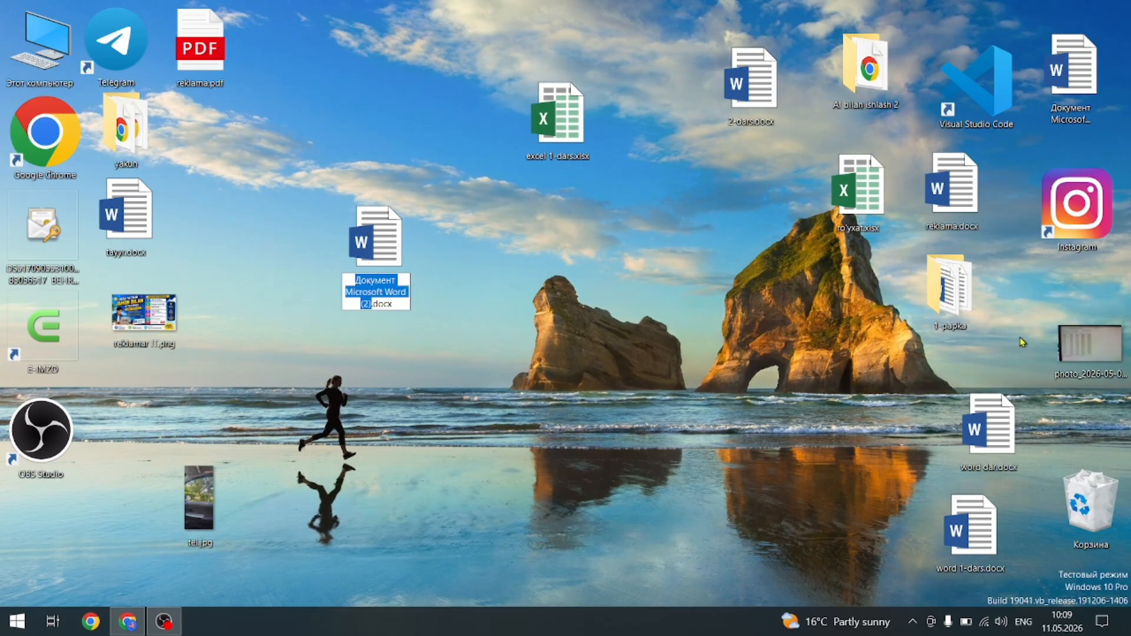
Rename the new desktop file to 'word 1-dars', accepting the duplicate name so it becomes 'word 1-dars (2).docx'.
type("word 1")
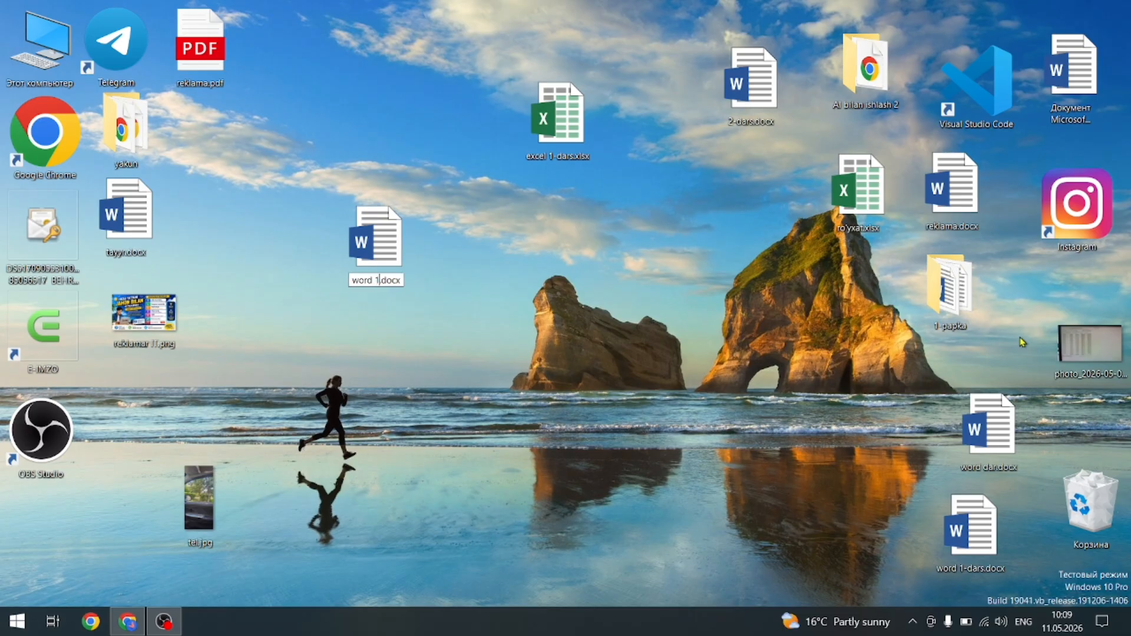
type("-dars")
key("Return")
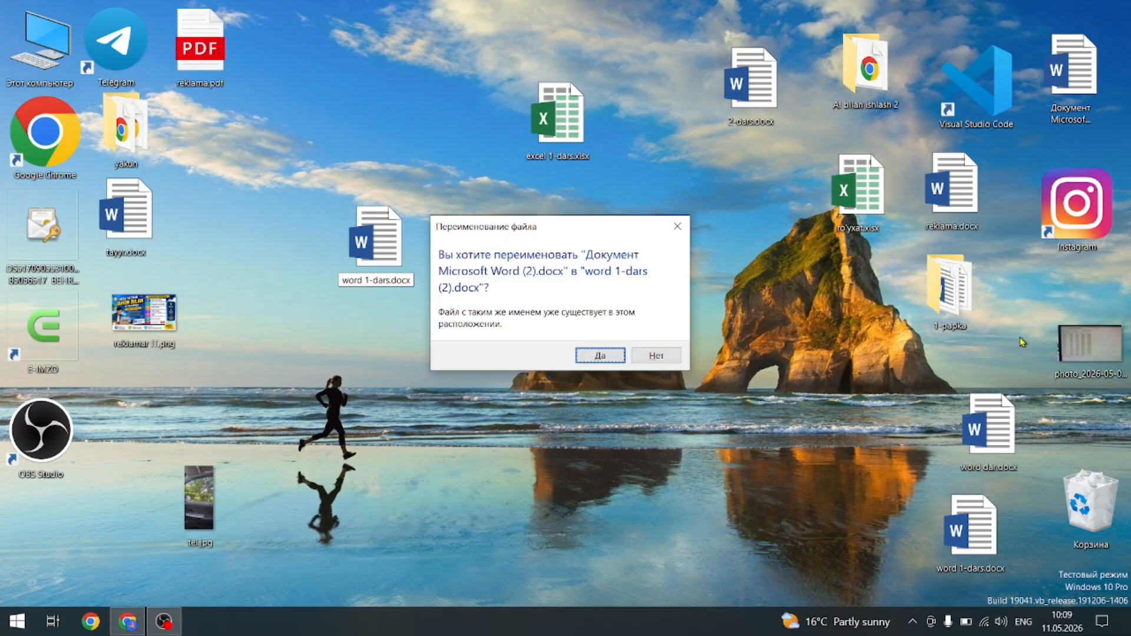
left_click(596, 356)
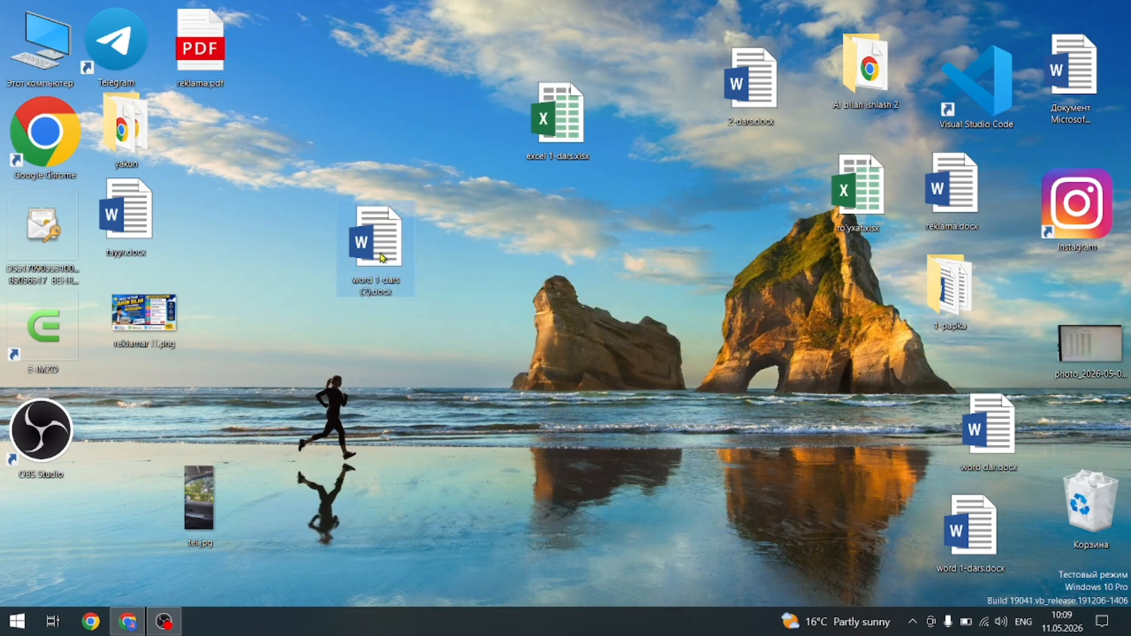
Open word 1-dars (2).docx in Word and dismiss the Office activation notice.
key("Return")
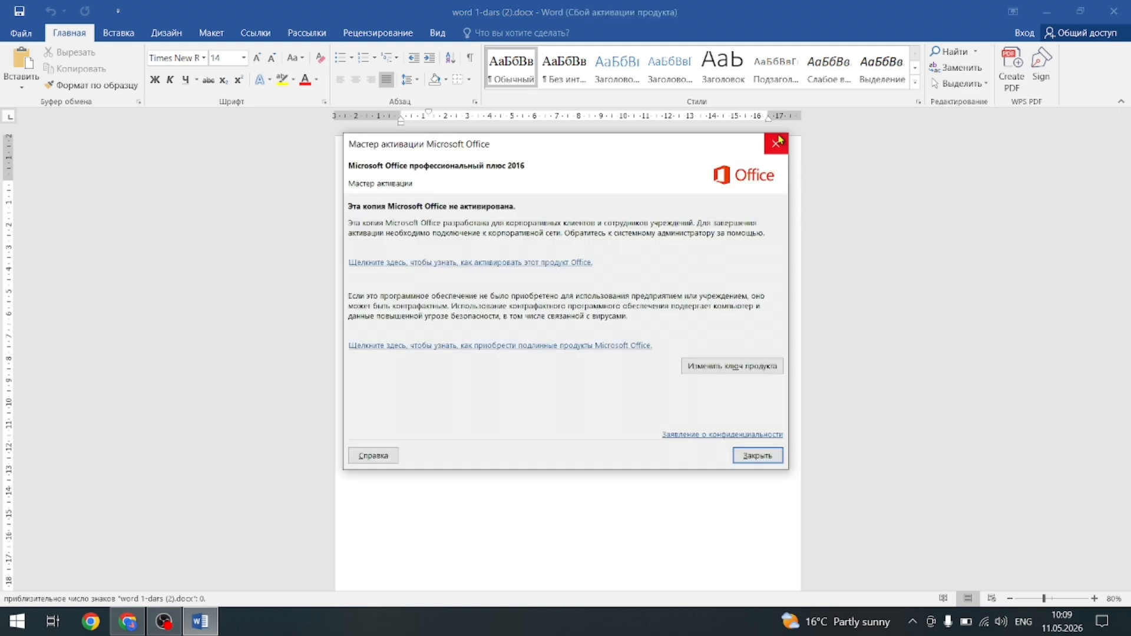
left_click(777, 142)
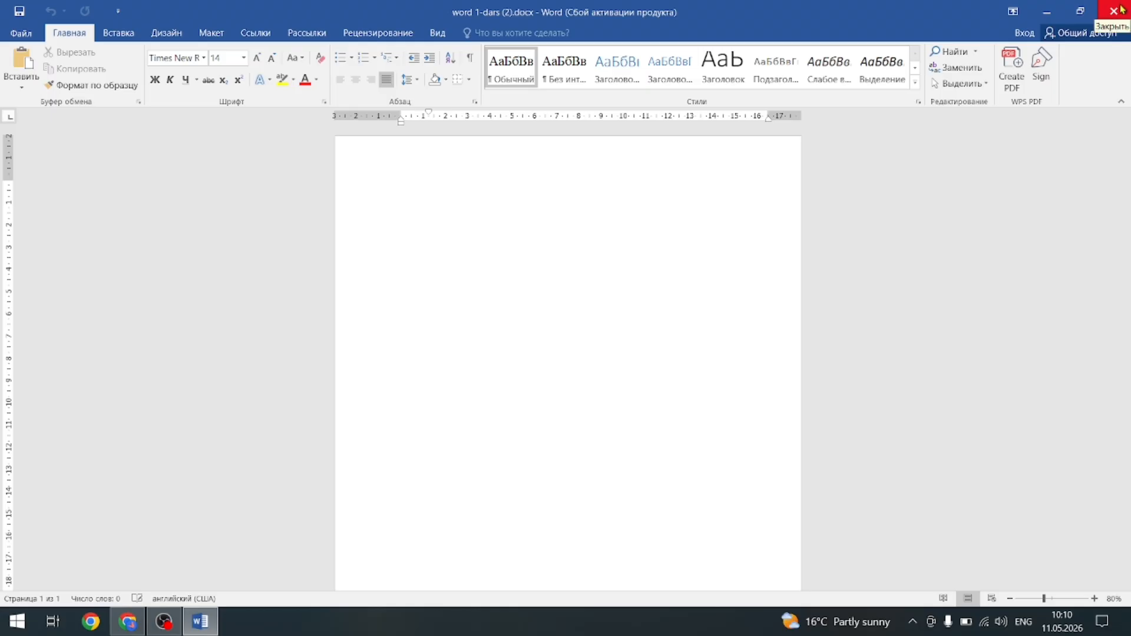
left_click(1081, 14)
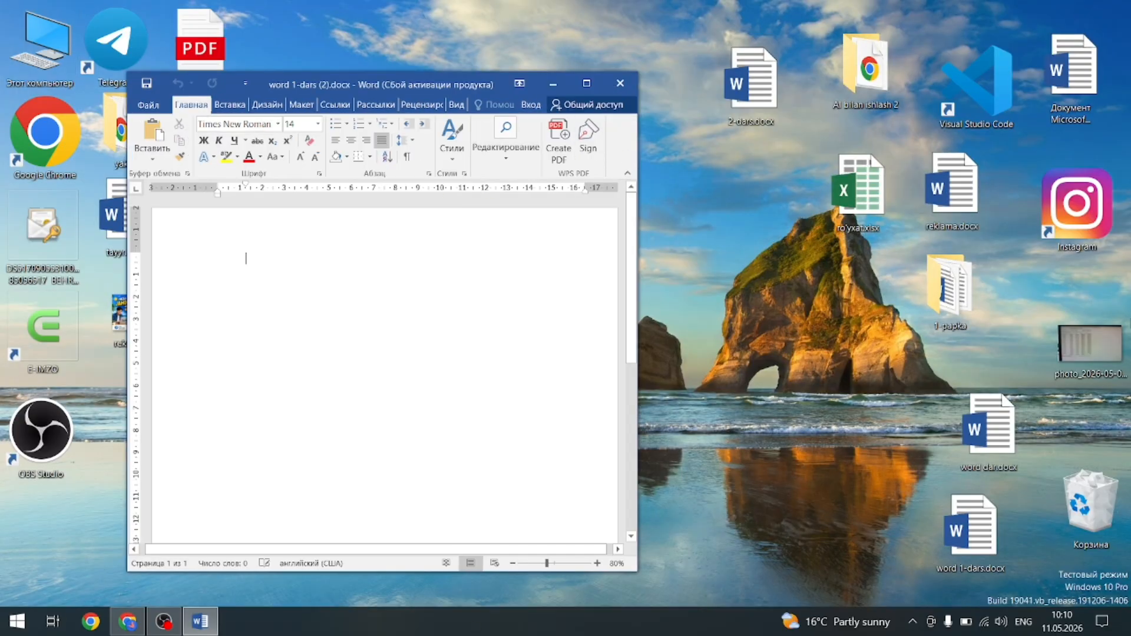
left_click(587, 84)
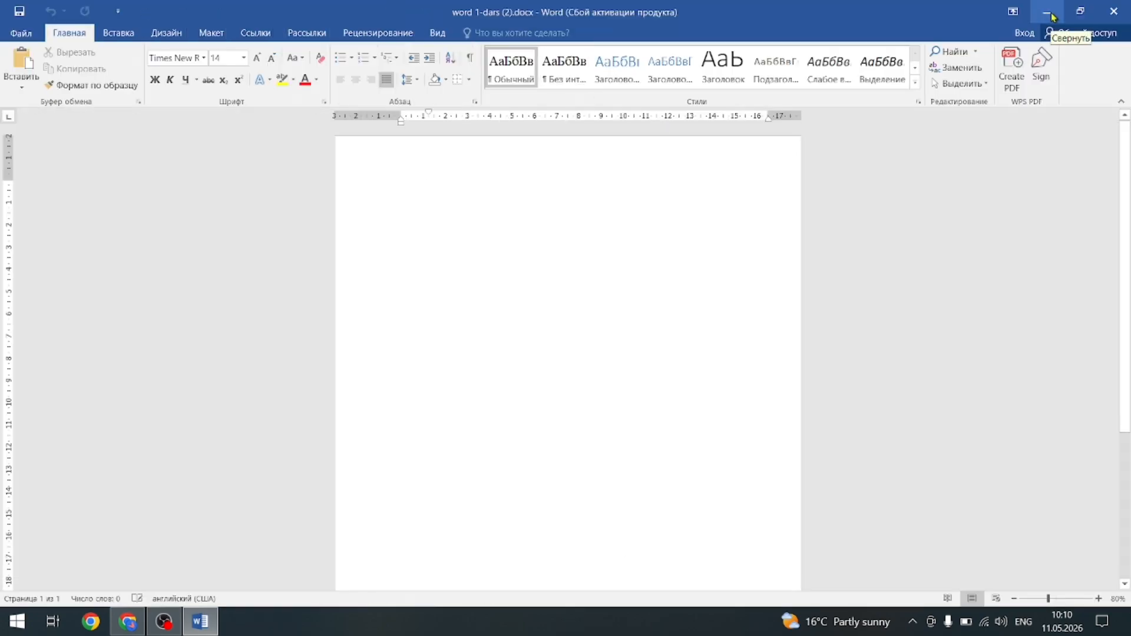
left_click(1049, 15)
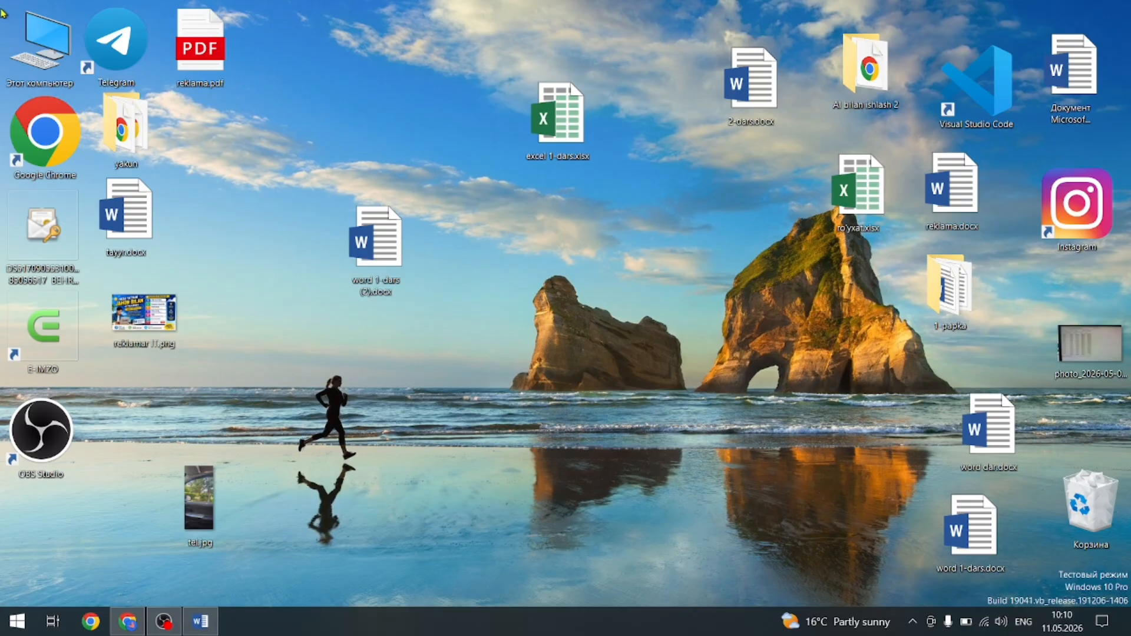
left_click(200, 624)
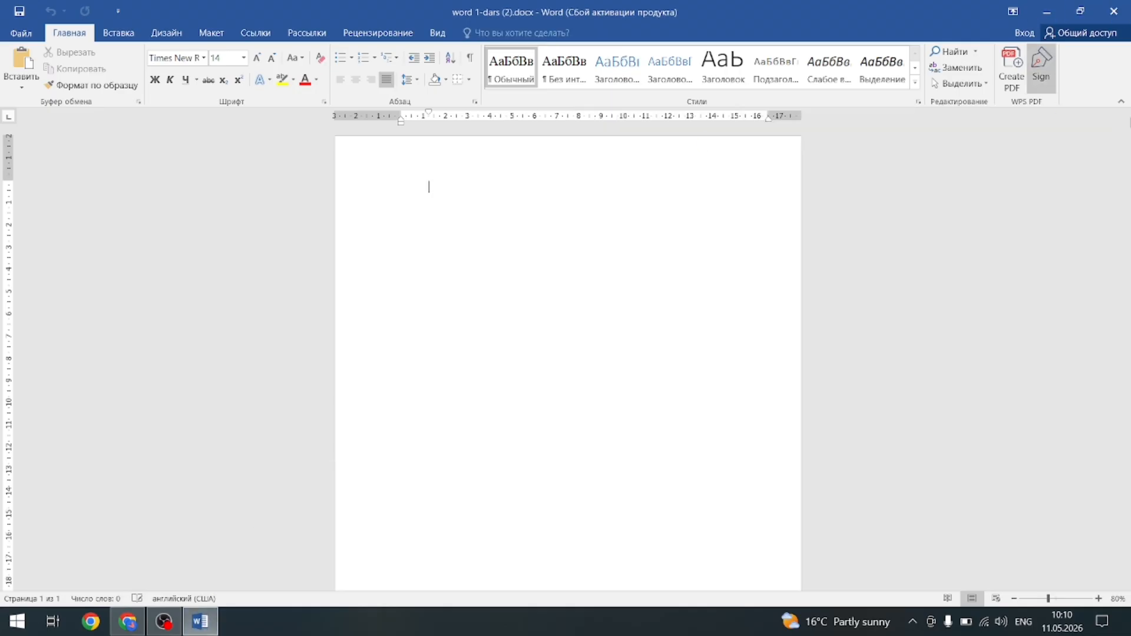
left_click(1018, 14)
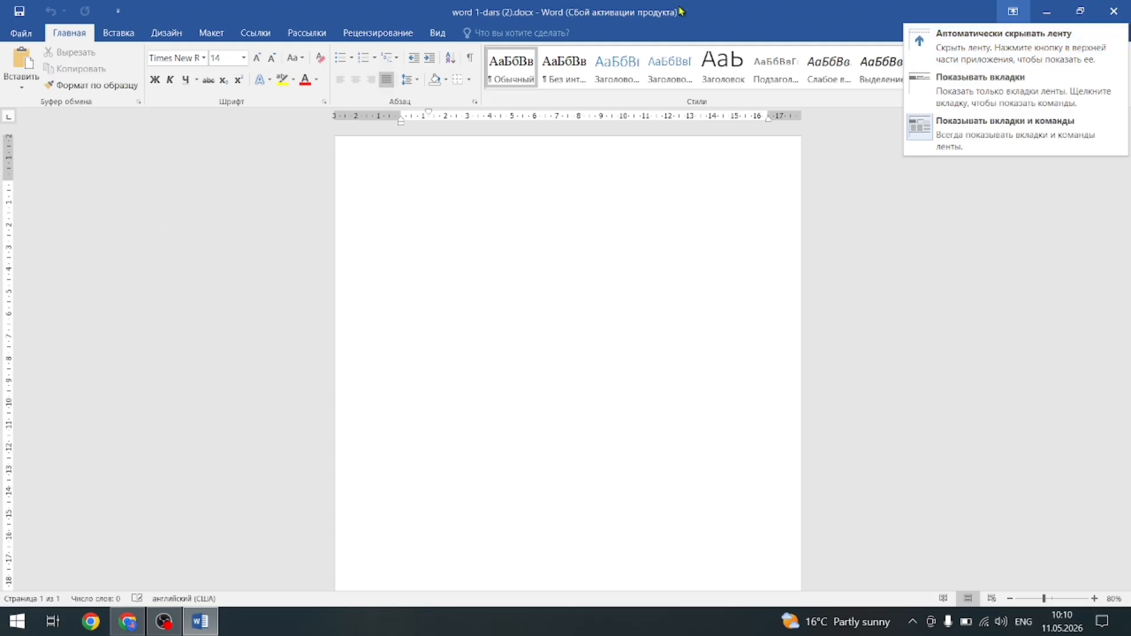
left_click(1003, 41)
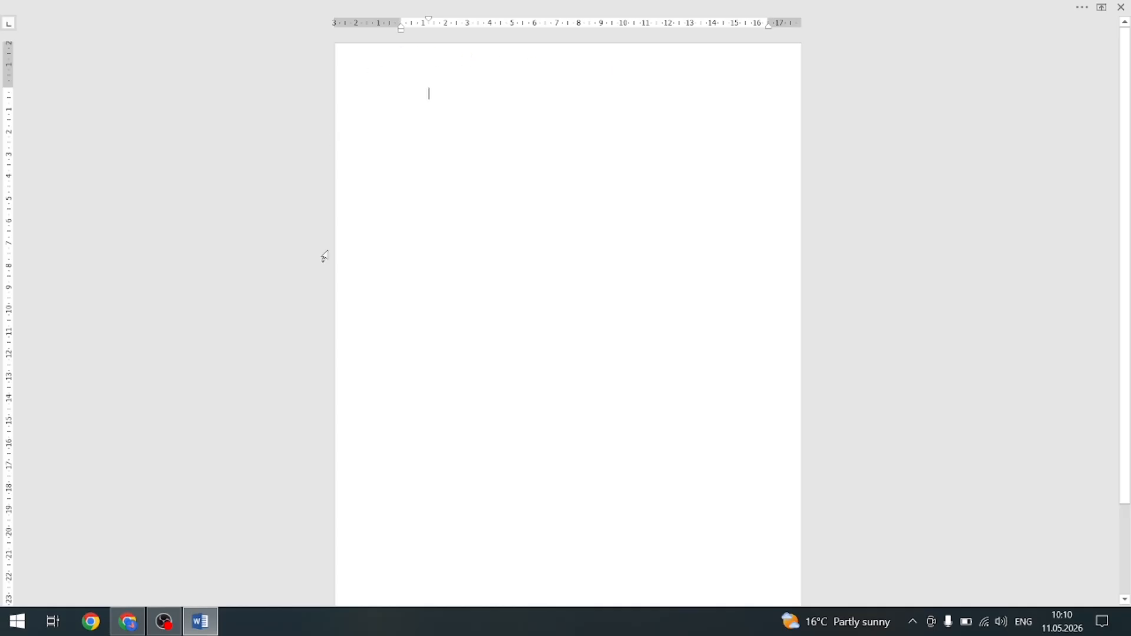
left_click(1102, 13)
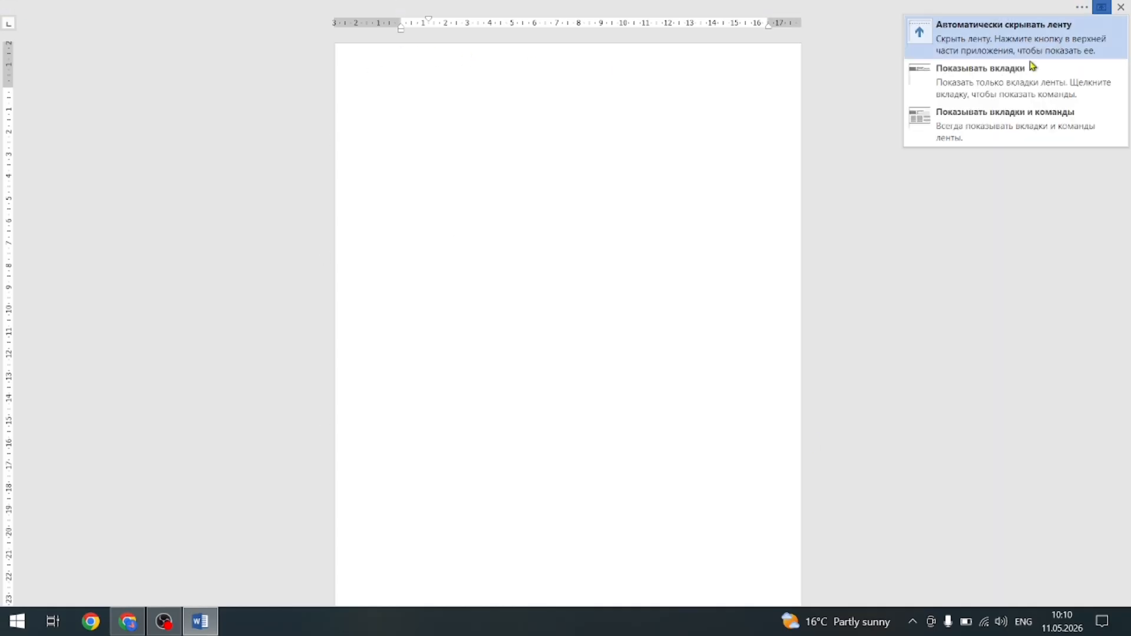
left_click(1002, 84)
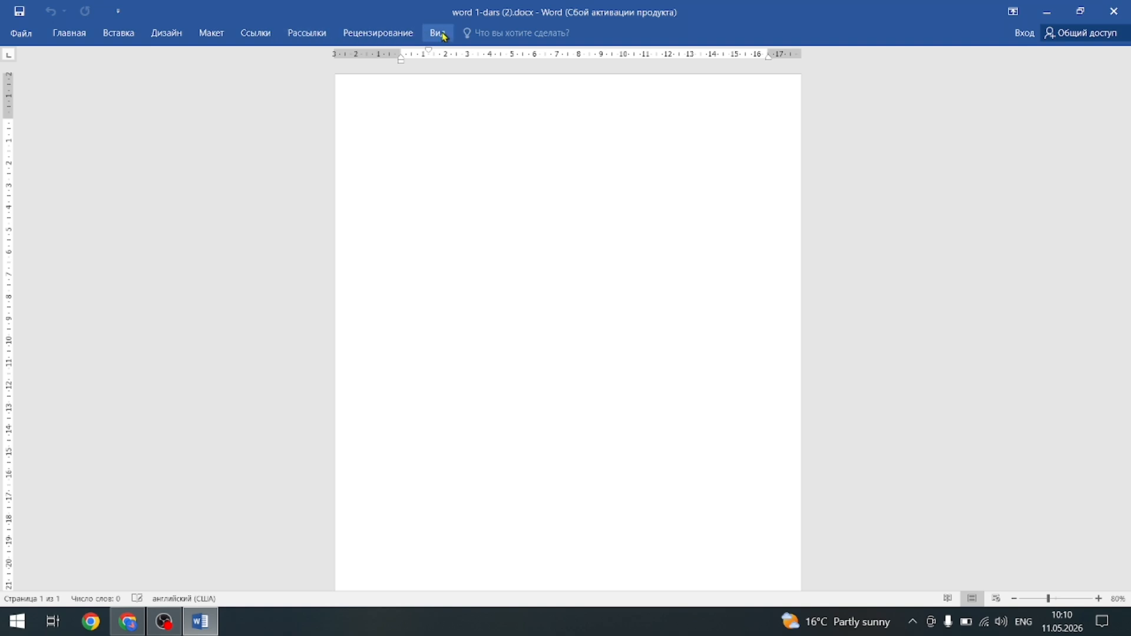
left_click(1015, 15)
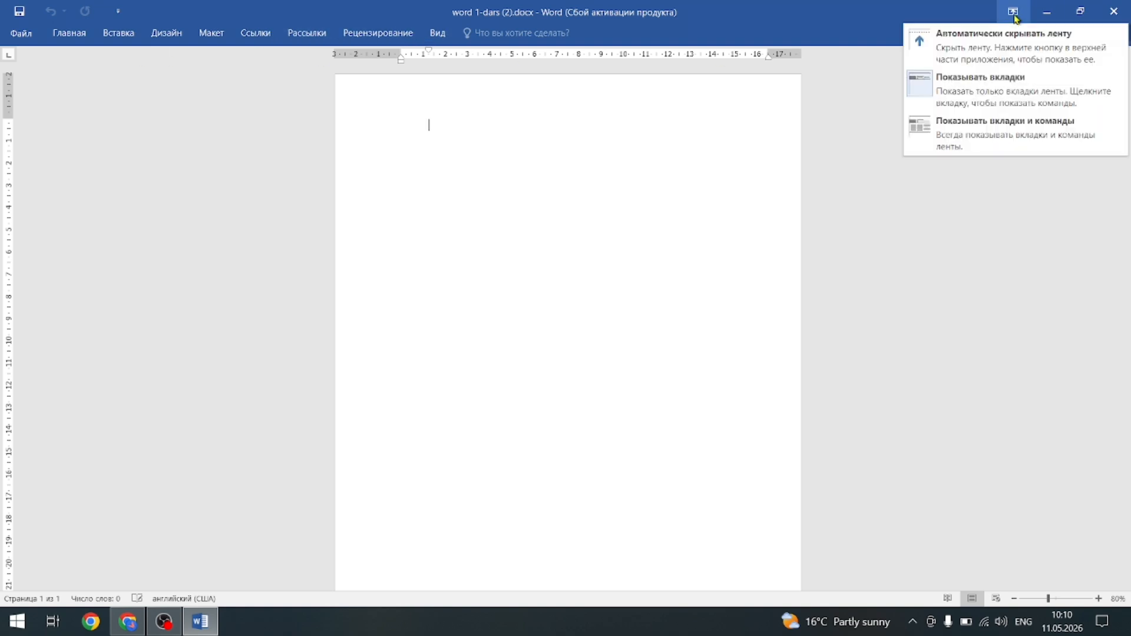
left_click(1013, 125)
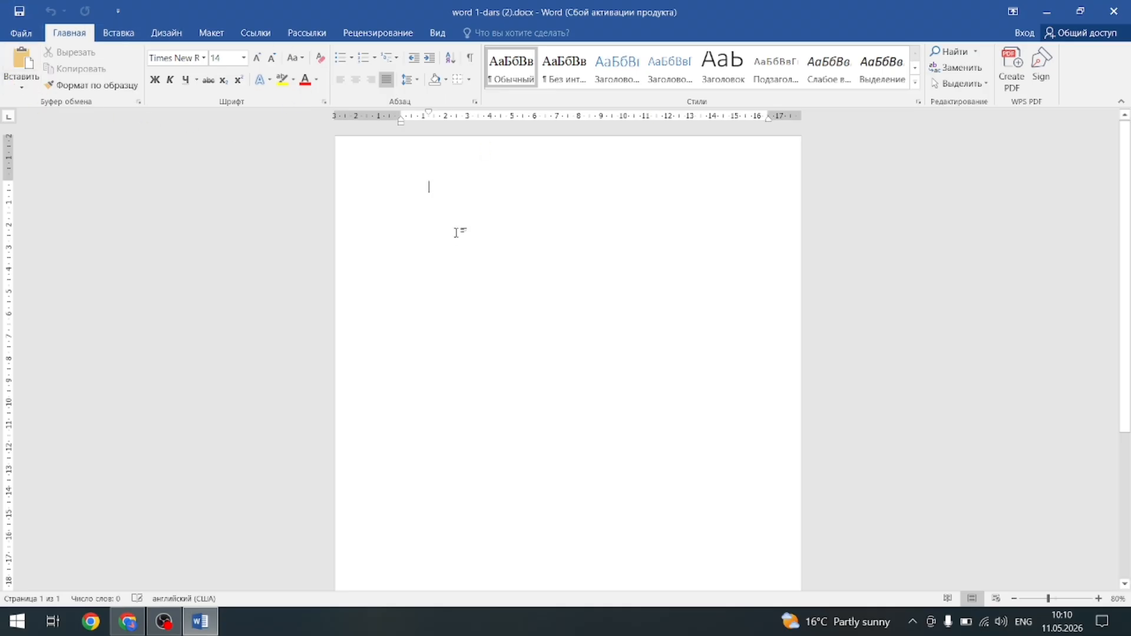
Browse the Вставка, Дизайн, Макет and Ссылки ribbon tabs, then close Word.
left_click(130, 35)
left_click(167, 33)
left_click(212, 34)
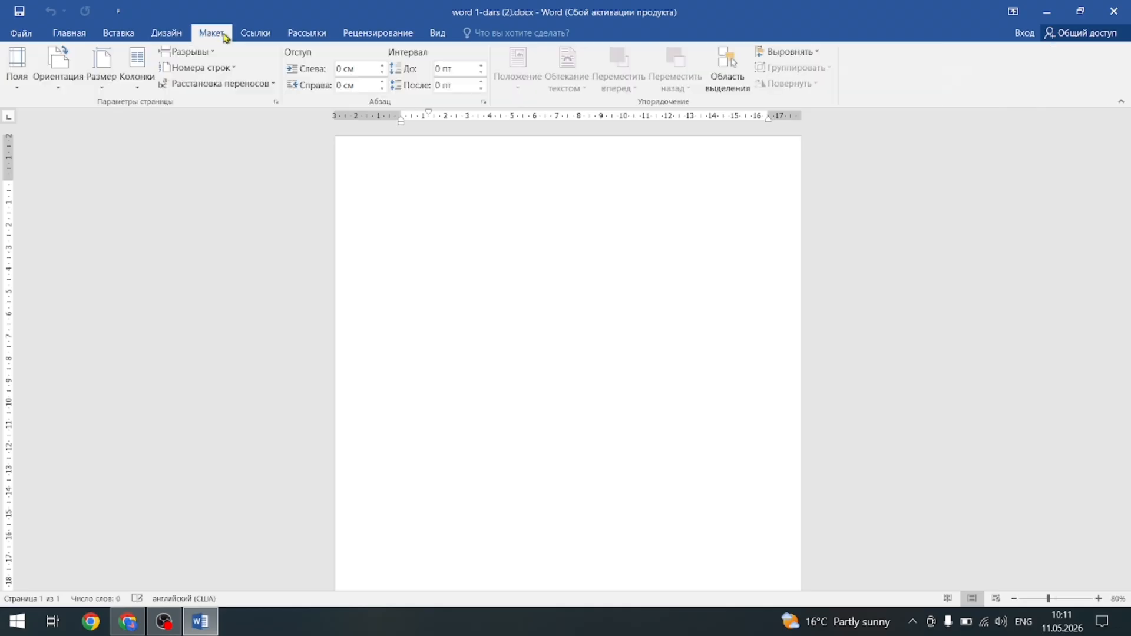
left_click(253, 36)
scroll(256, 39, "down", 2)
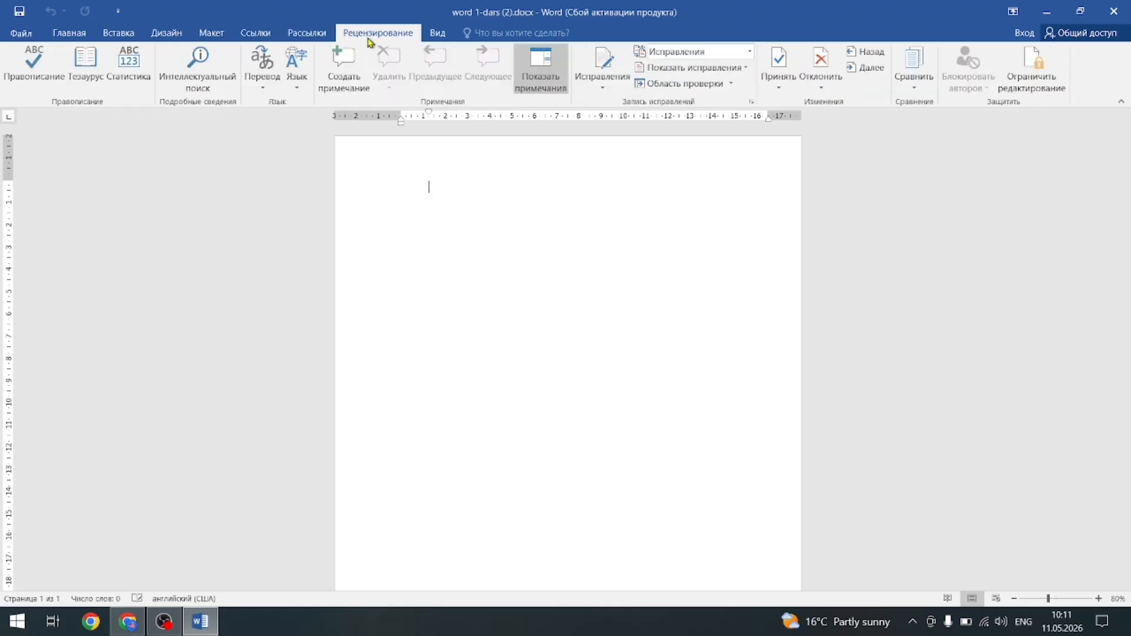
left_click(259, 40)
left_click(213, 38)
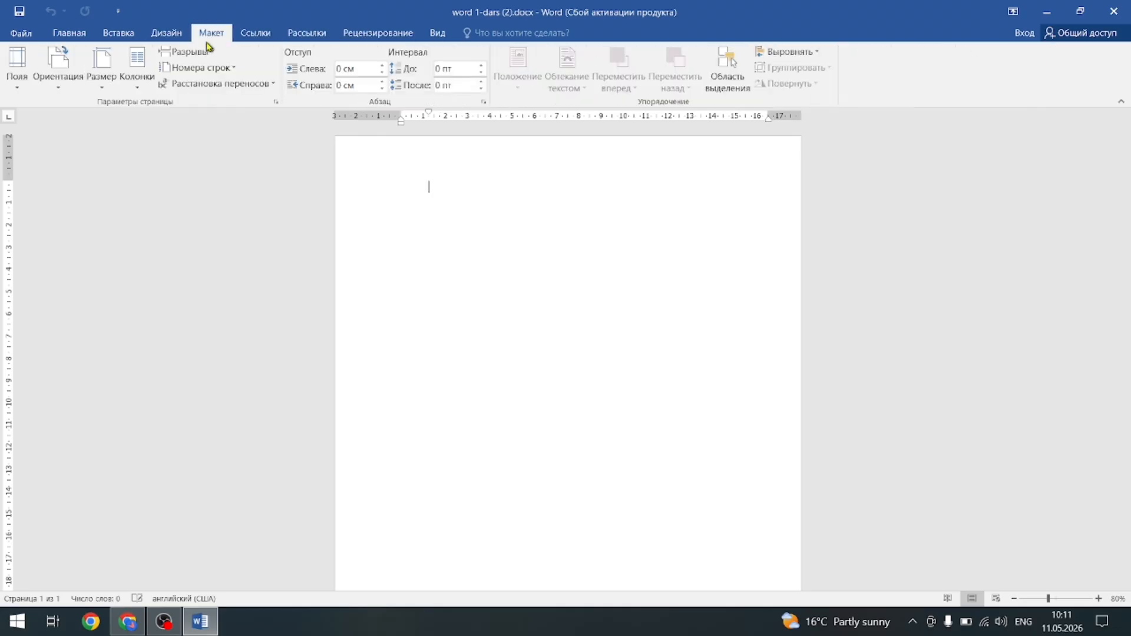
left_click(125, 36)
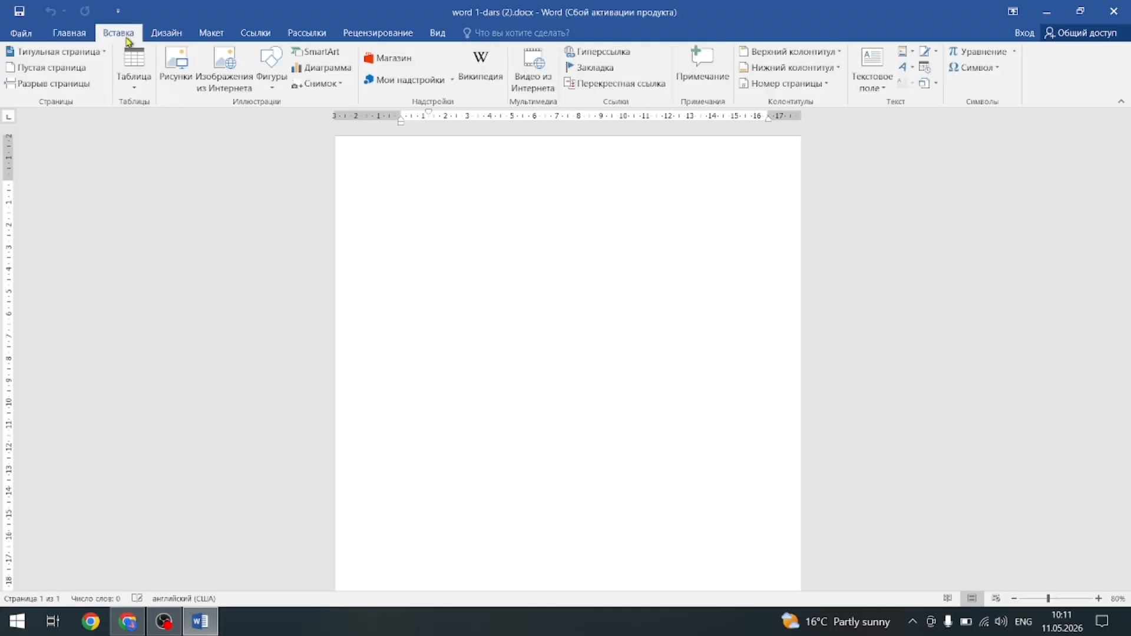
left_click(71, 37)
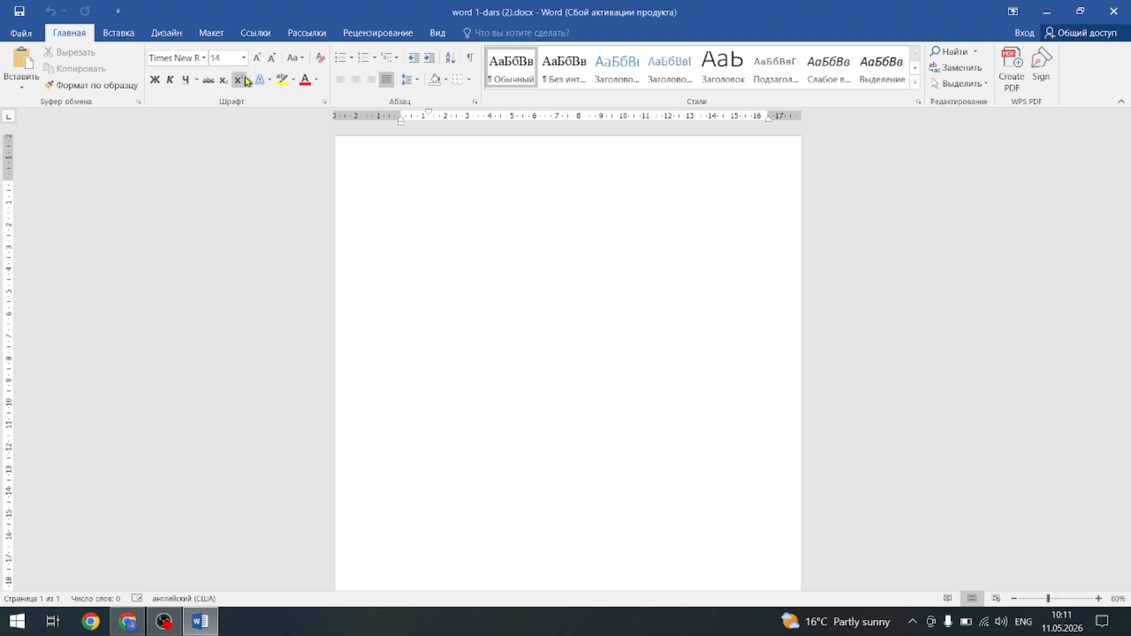
left_click(119, 33)
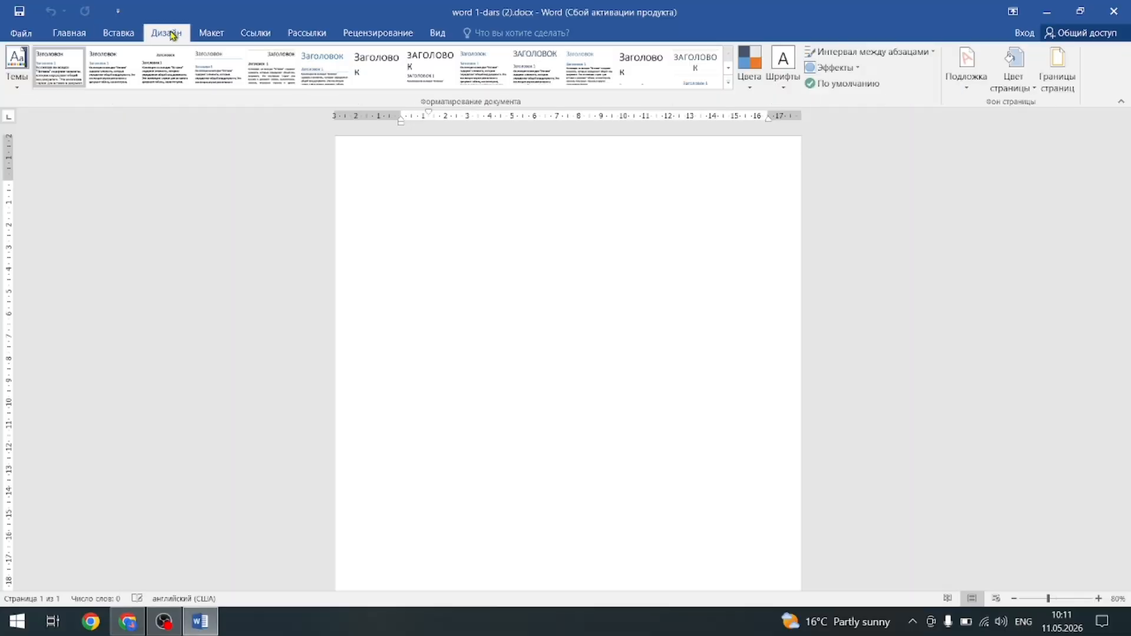
left_click(257, 33)
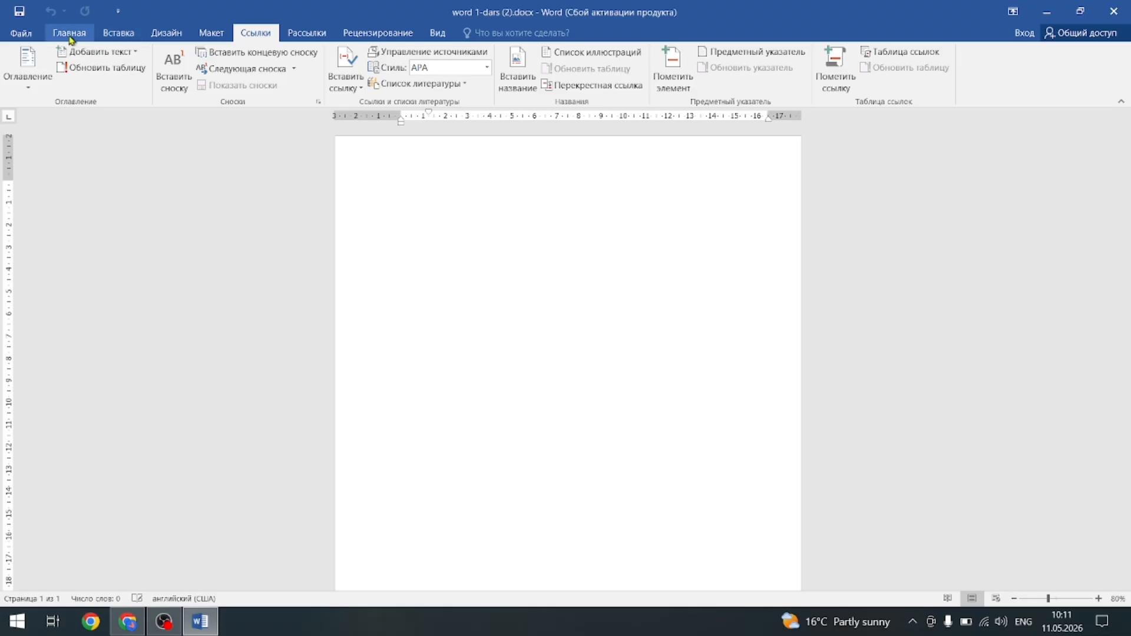
left_click(1114, 12)
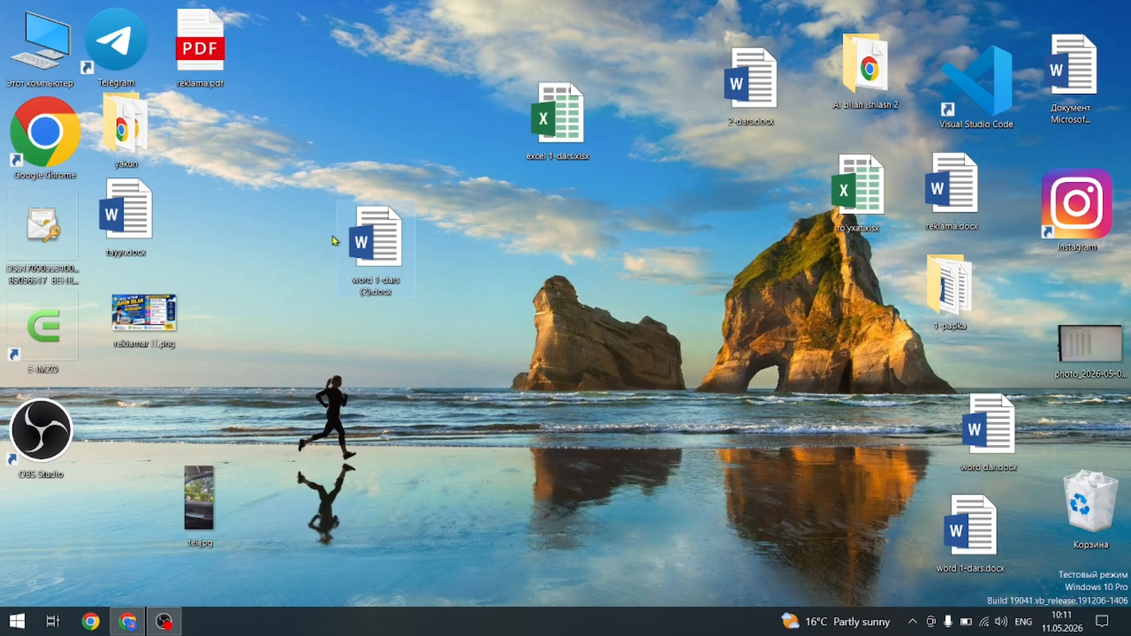
Reopen word 1-dars (2).docx, dismiss the activation notice, and view its Сведения info page.
double_click(376, 243)
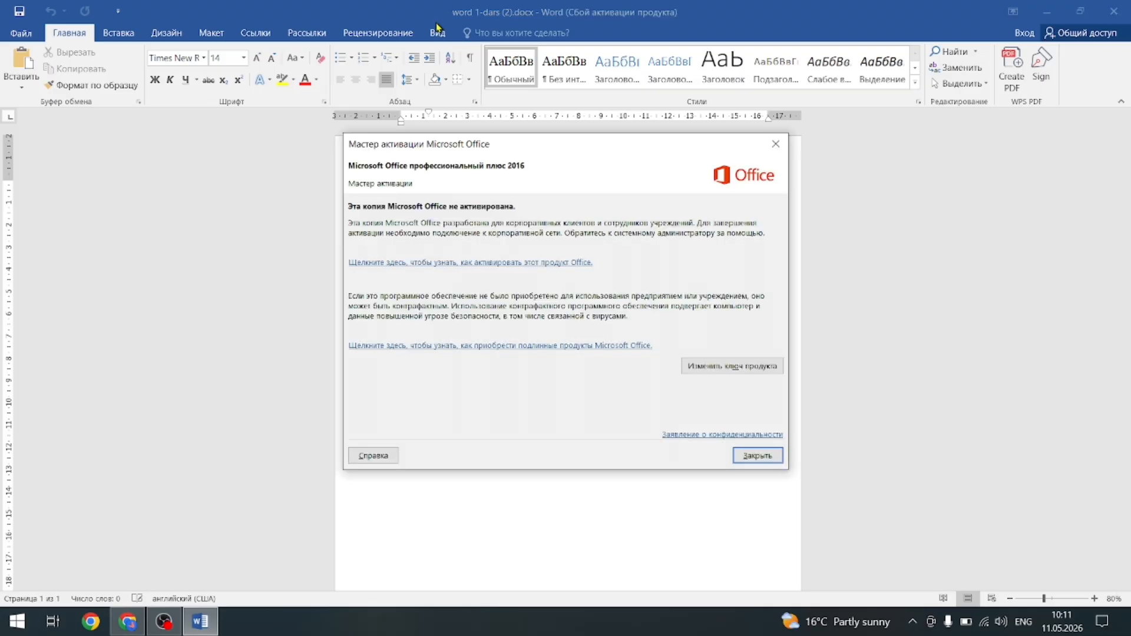
left_click(776, 144)
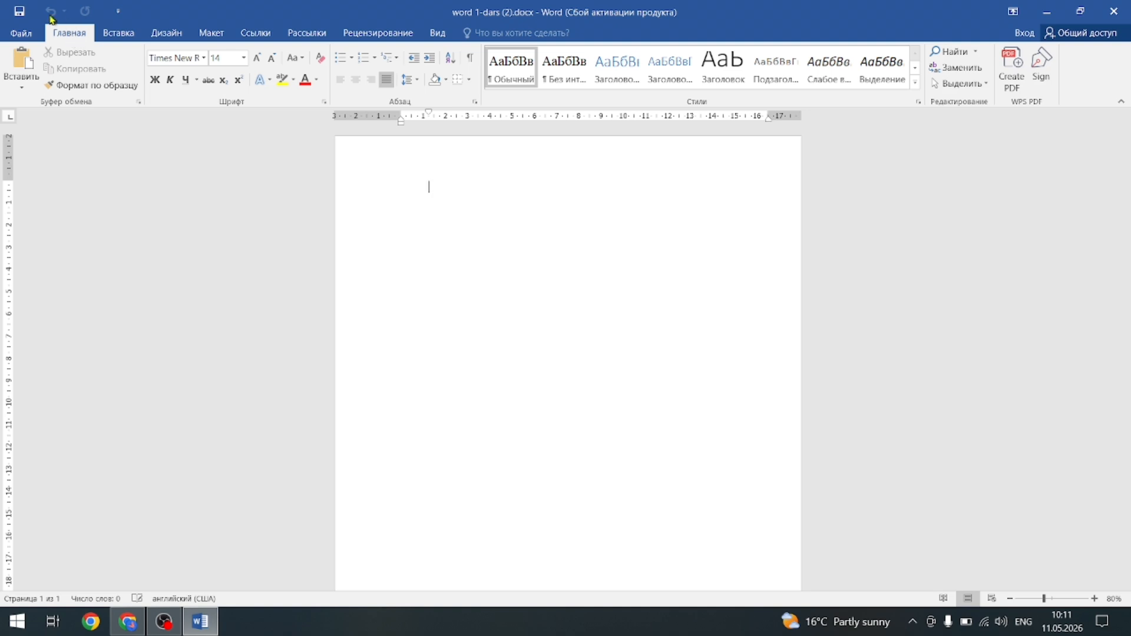
left_click(21, 34)
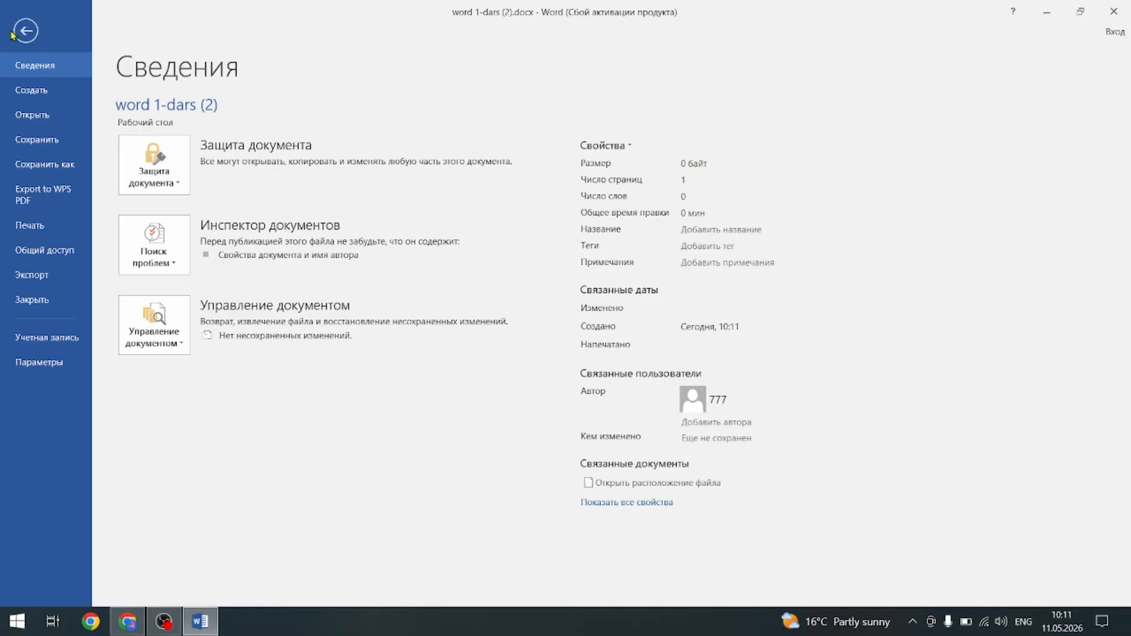
left_click(26, 31)
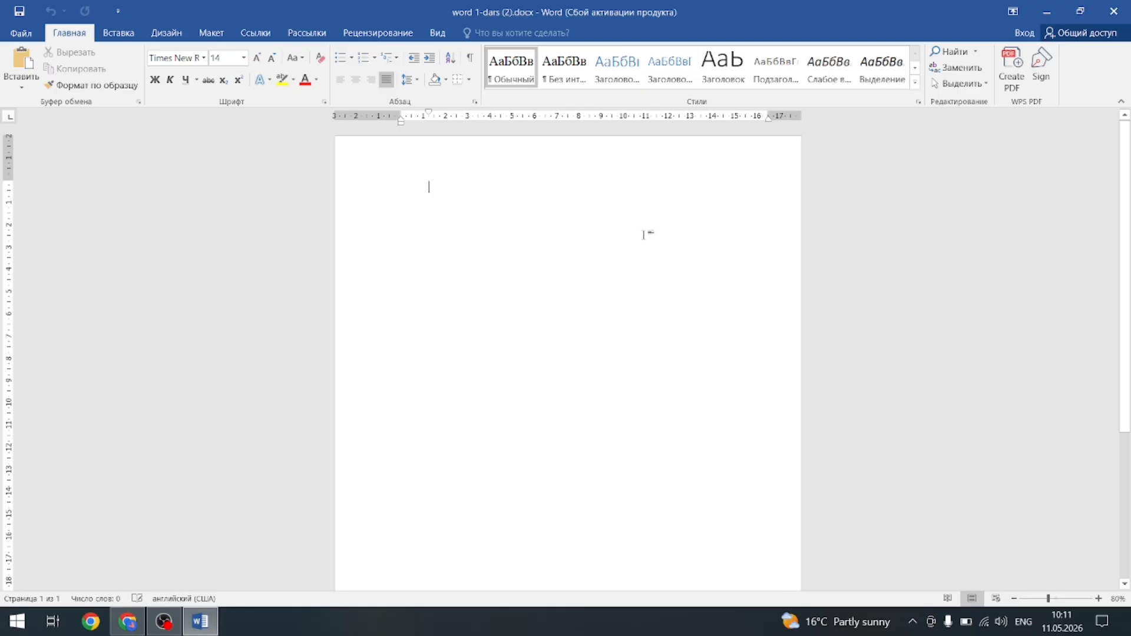
left_click(28, 34)
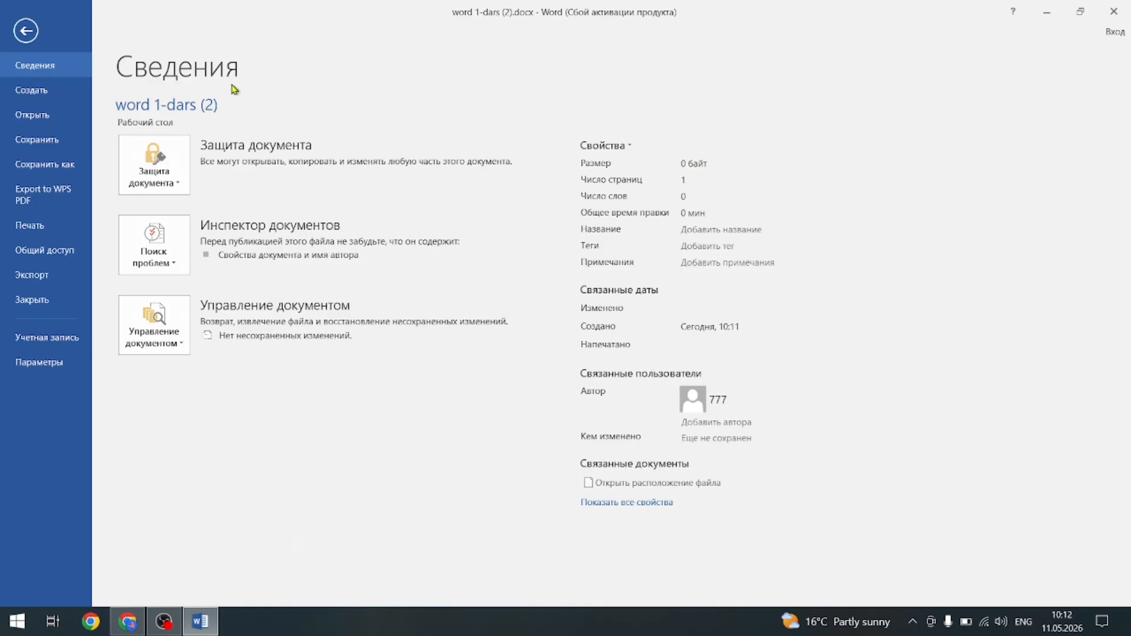
Encrypt the document with a password via Protect Document, then close its window.
left_click(159, 170)
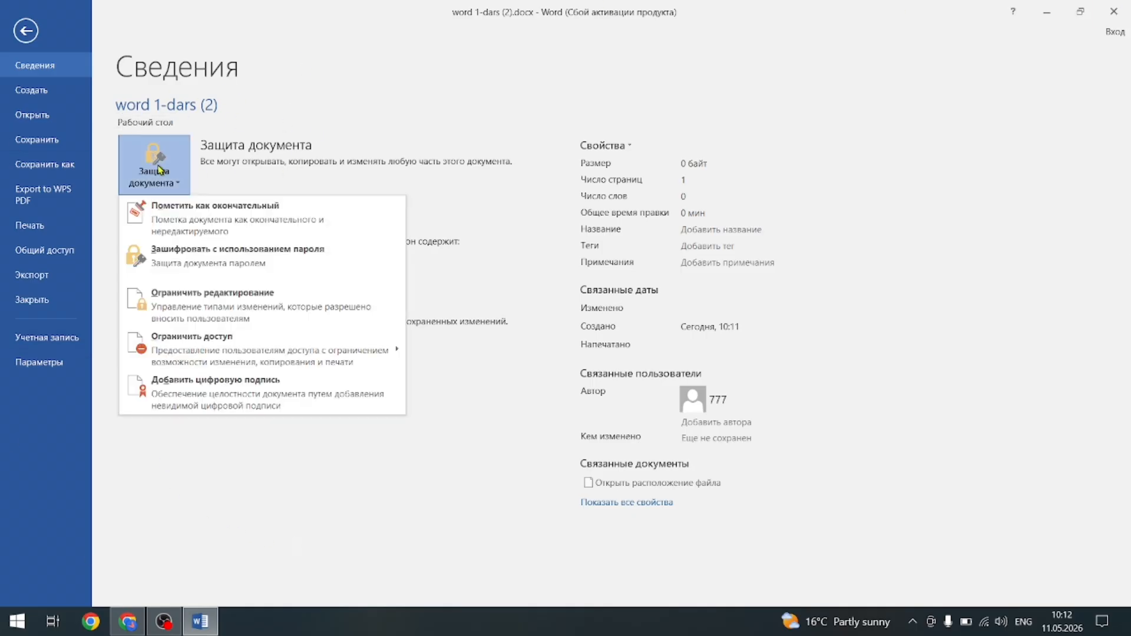
left_click(178, 263)
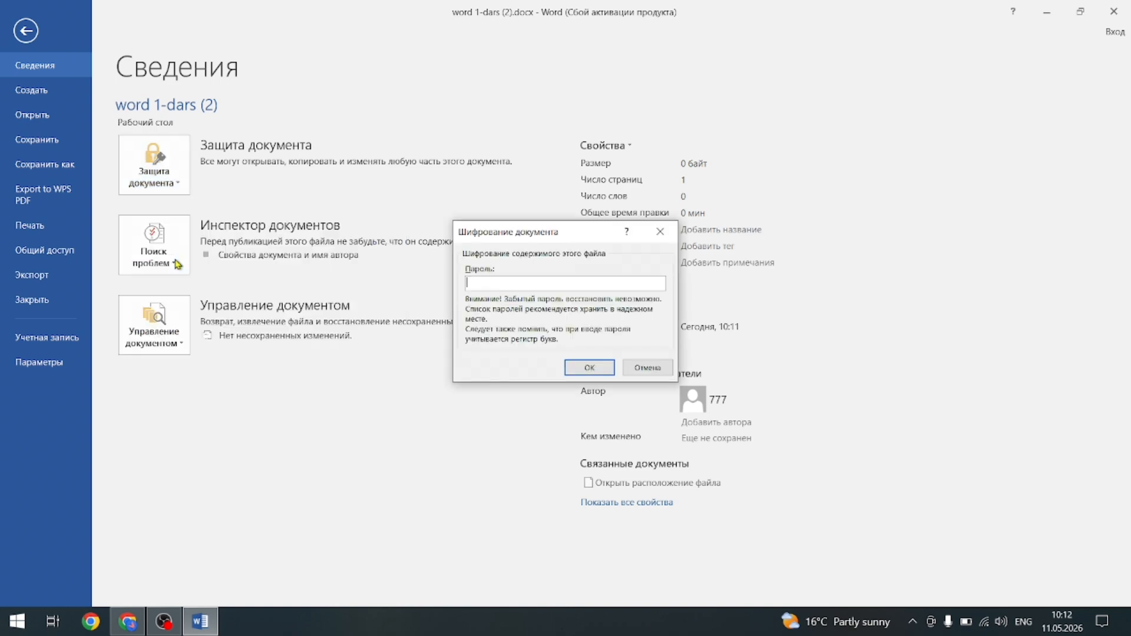
left_click(658, 234)
left_click(157, 162)
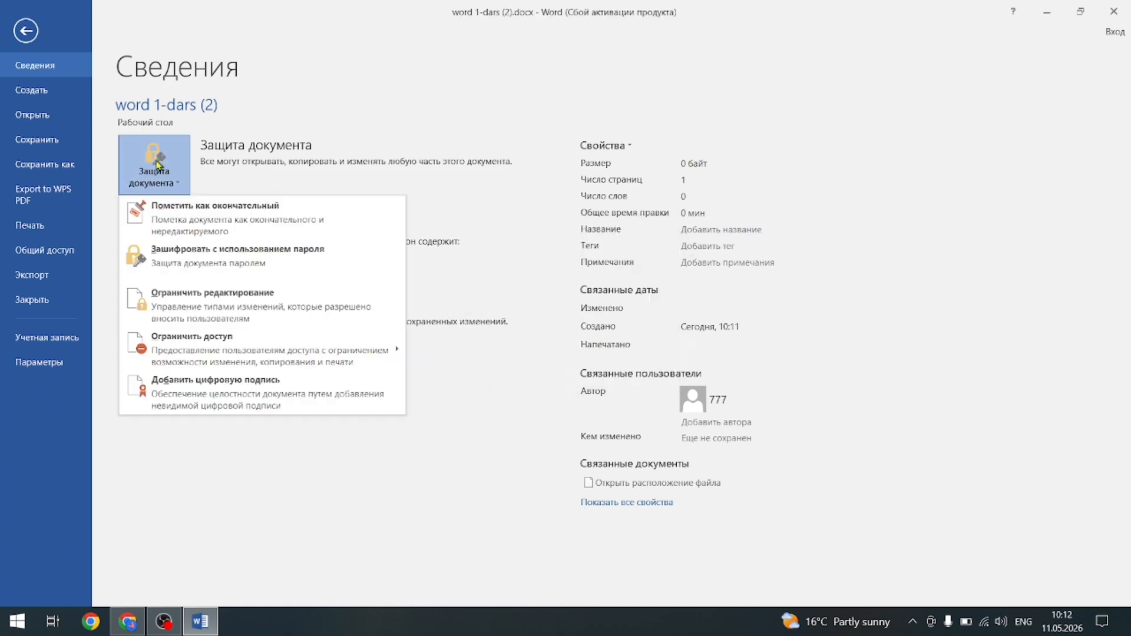
left_click(145, 261)
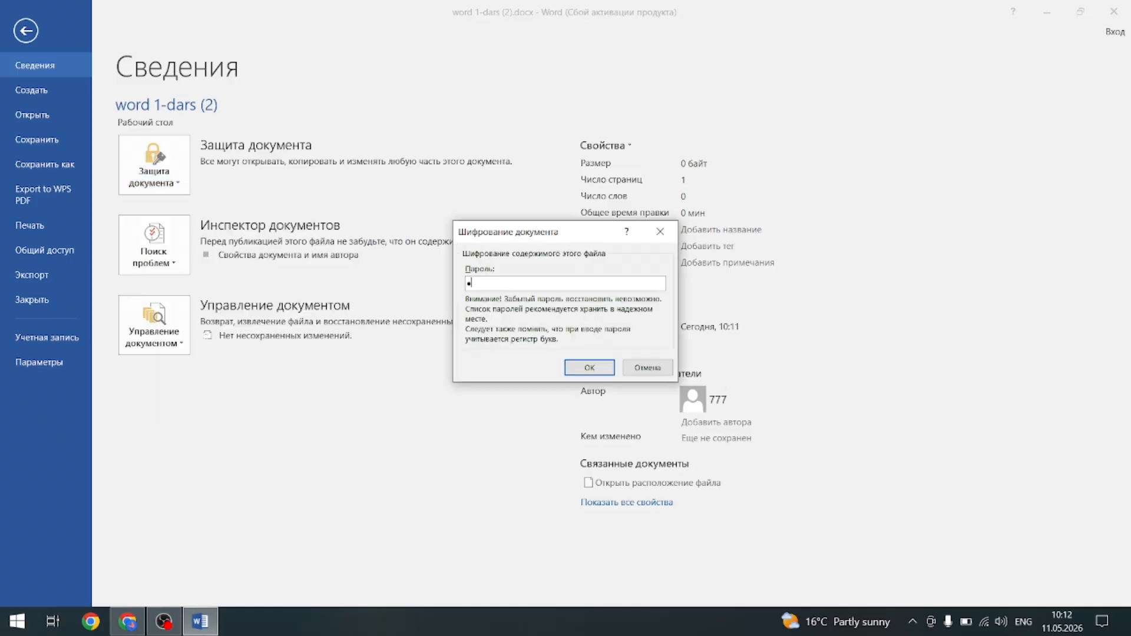
key("Return")
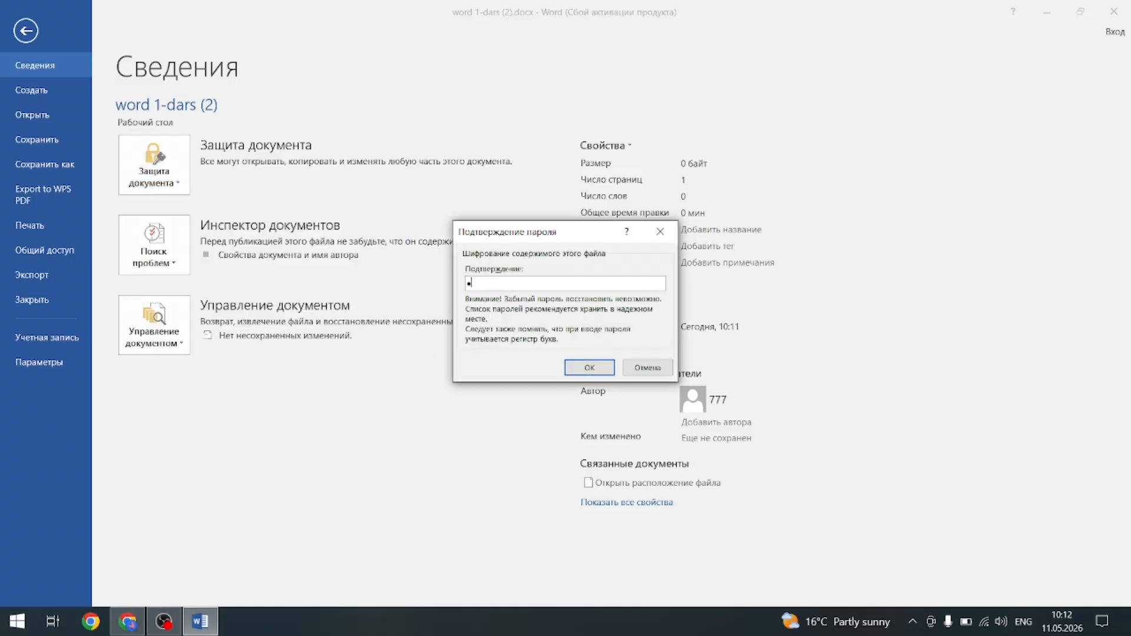
key("Return")
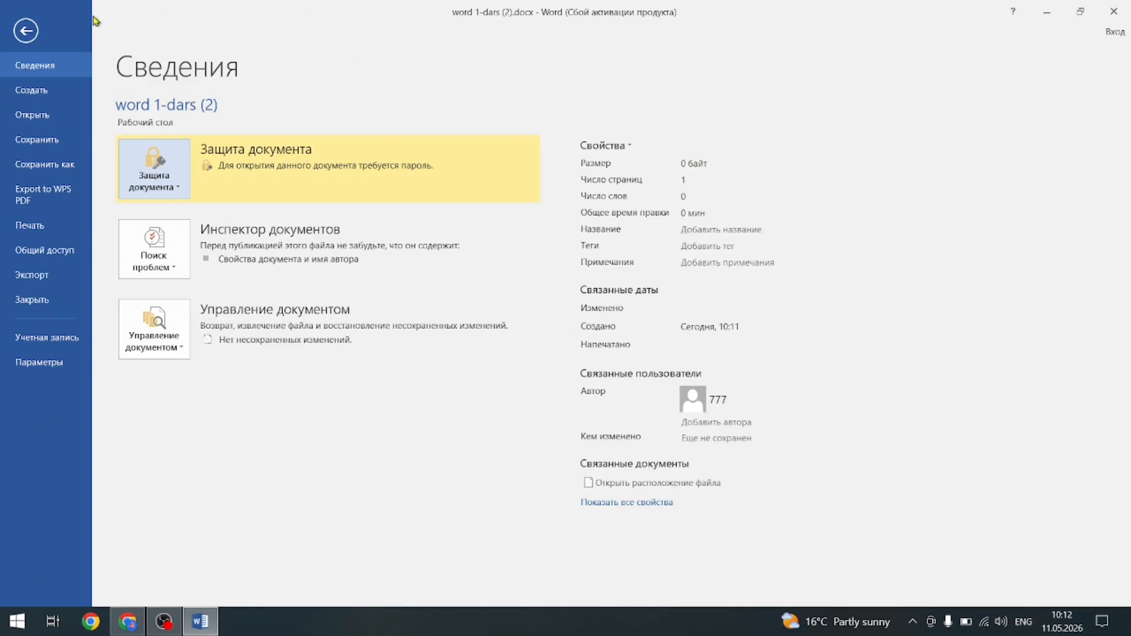
left_click(1110, 15)
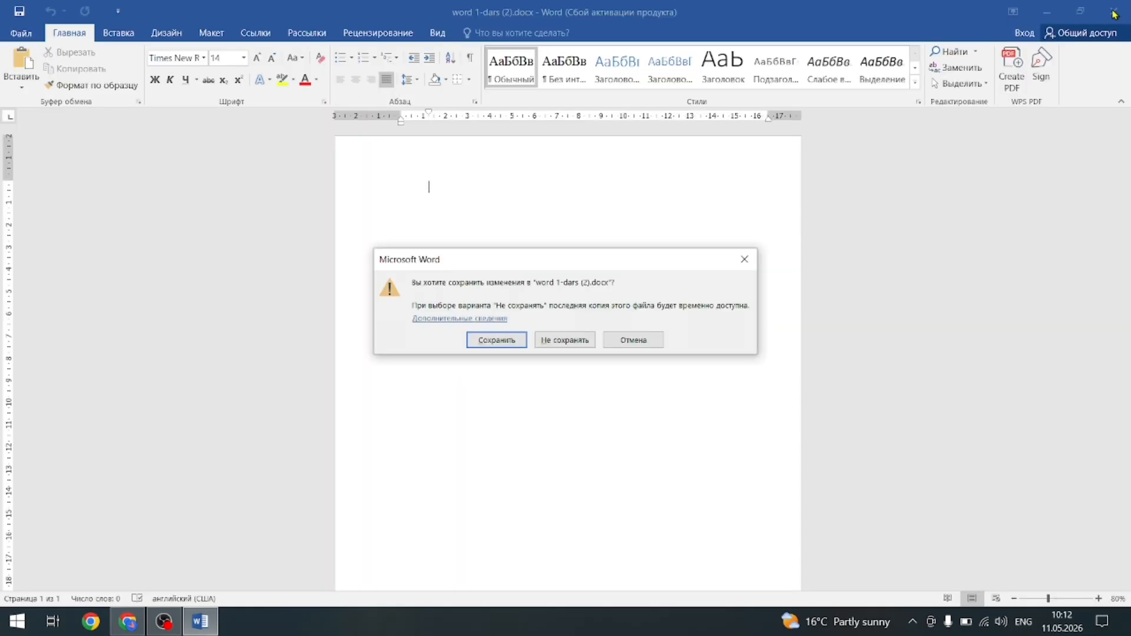
Save the changes, then reopen word 1-dars (2).docx with its password and dismiss the activation wizard.
left_click(494, 340)
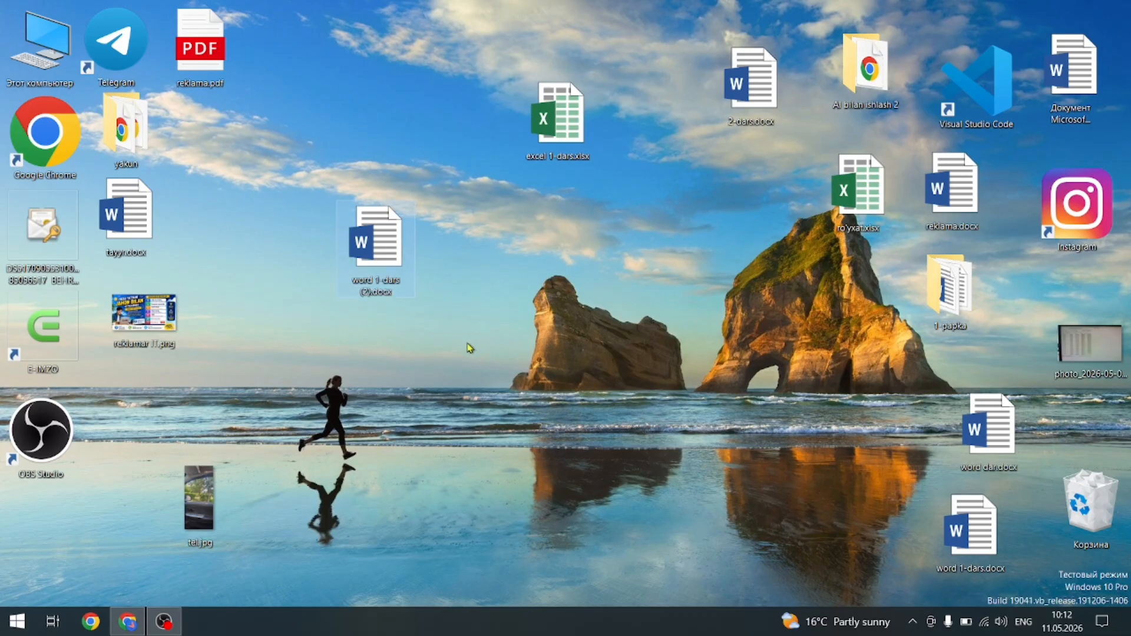
double_click(379, 261)
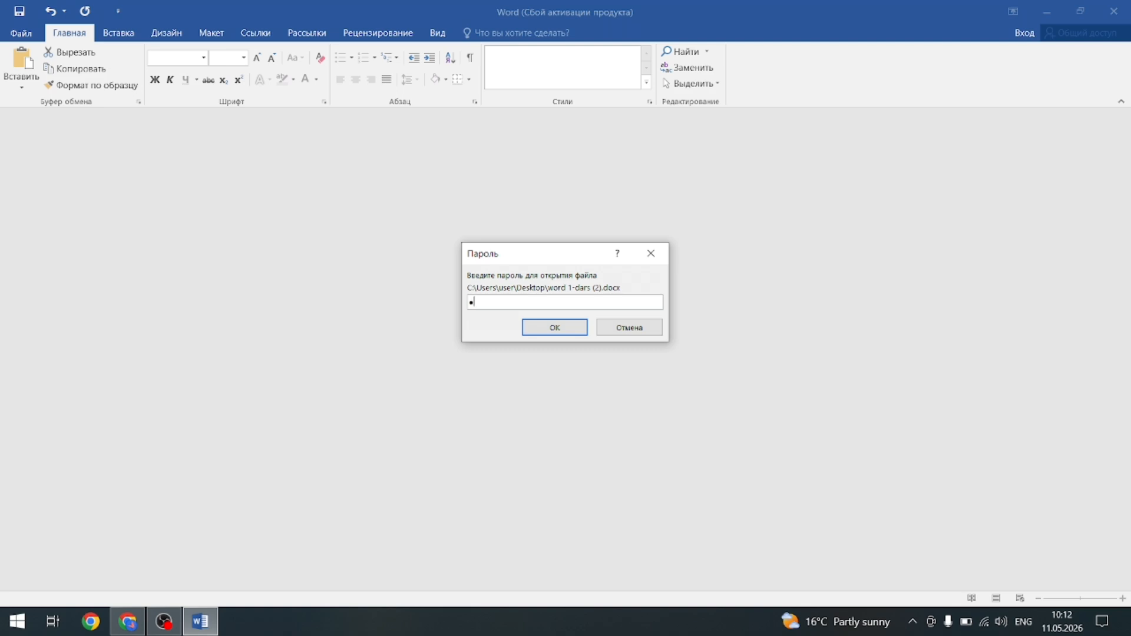
key("Return")
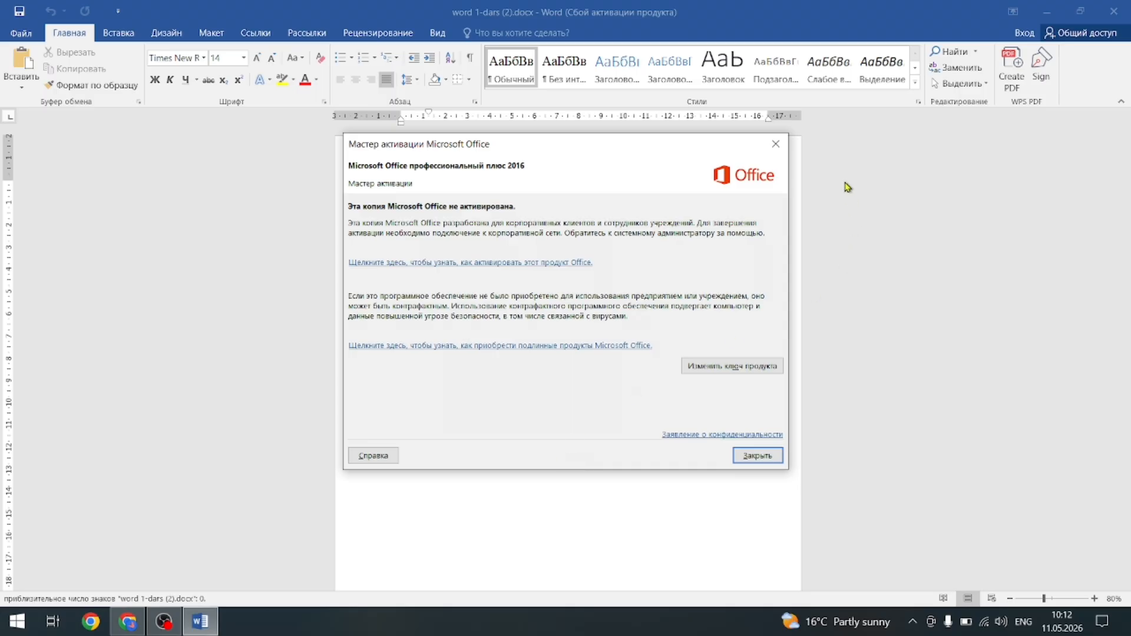
left_click(783, 151)
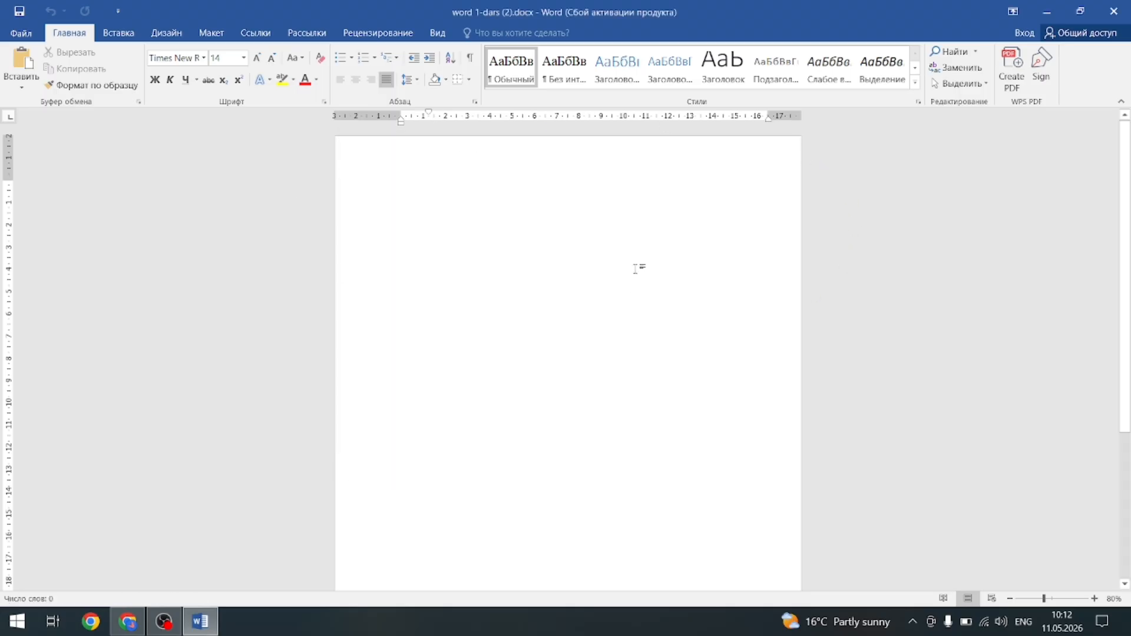
left_click(21, 33)
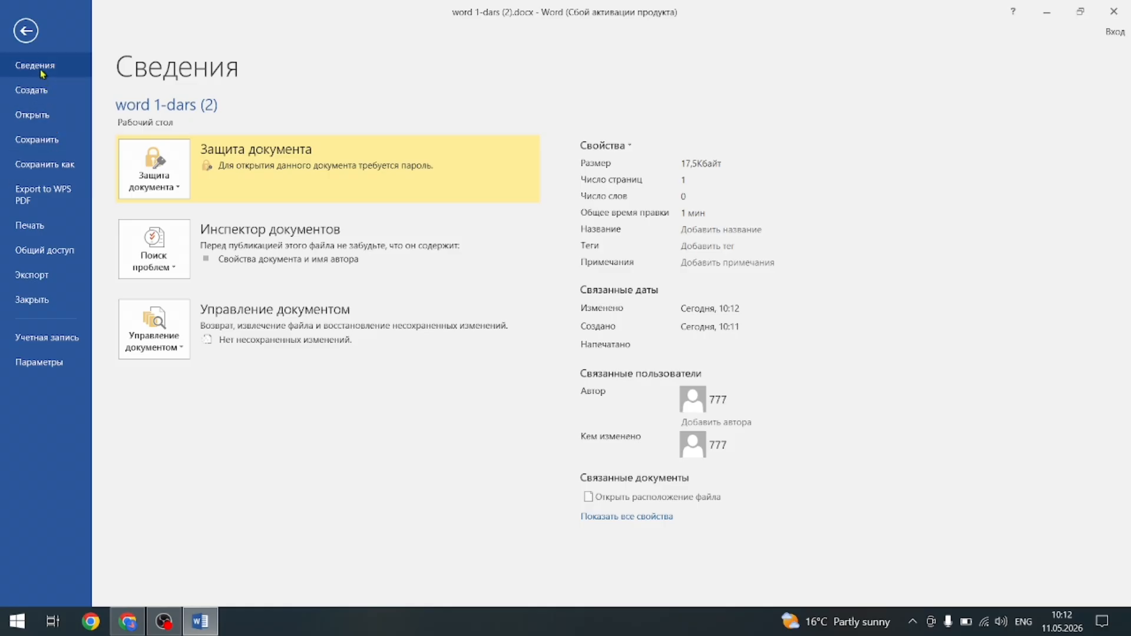
left_click(28, 95)
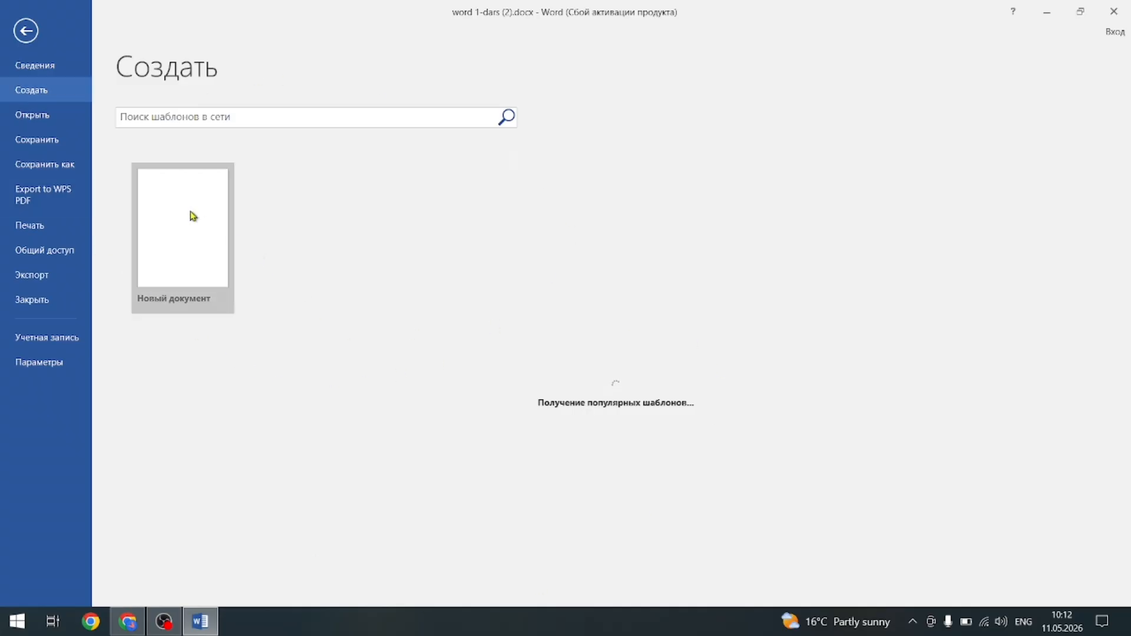
left_click(209, 627)
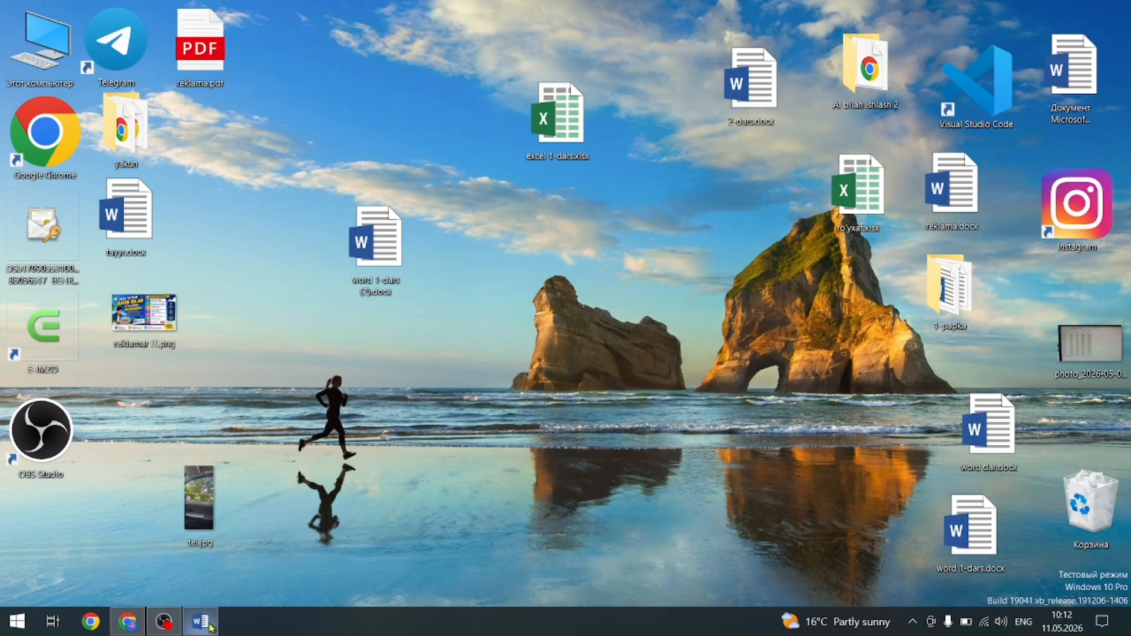
left_click(209, 627)
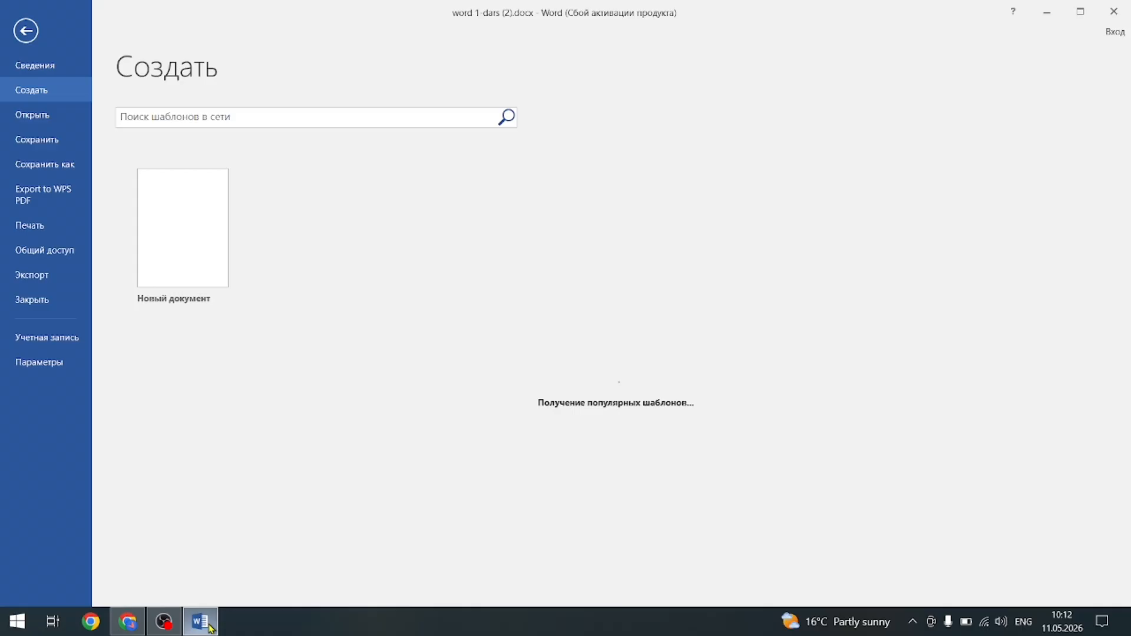
left_click(171, 236)
mouse_move(235, 604)
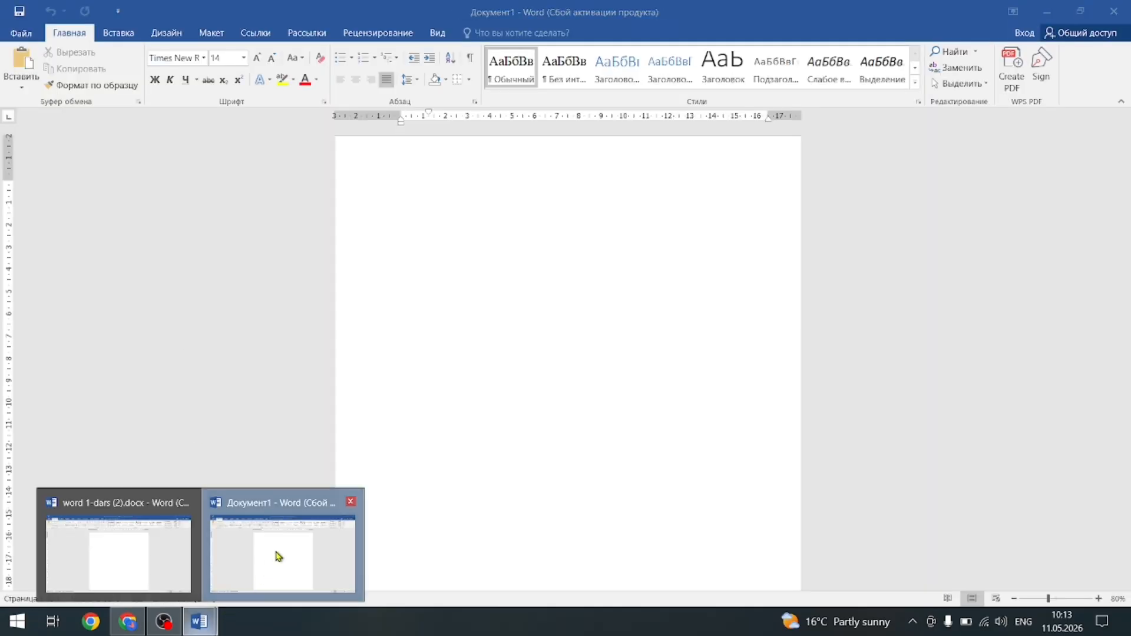
left_click(125, 552)
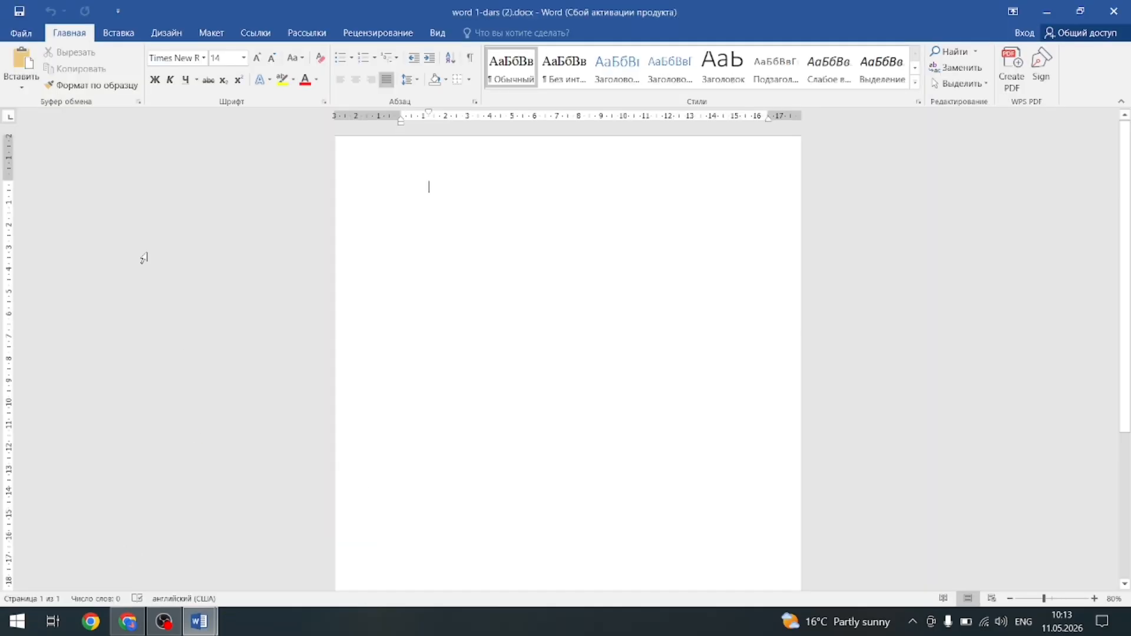
left_click(21, 35)
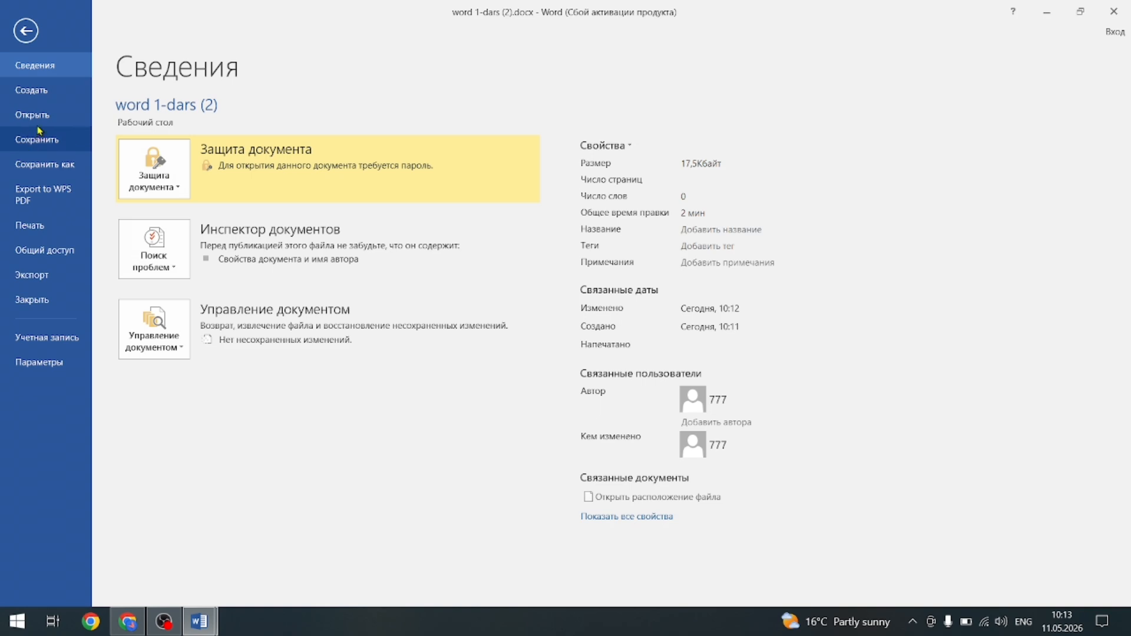
left_click(43, 91)
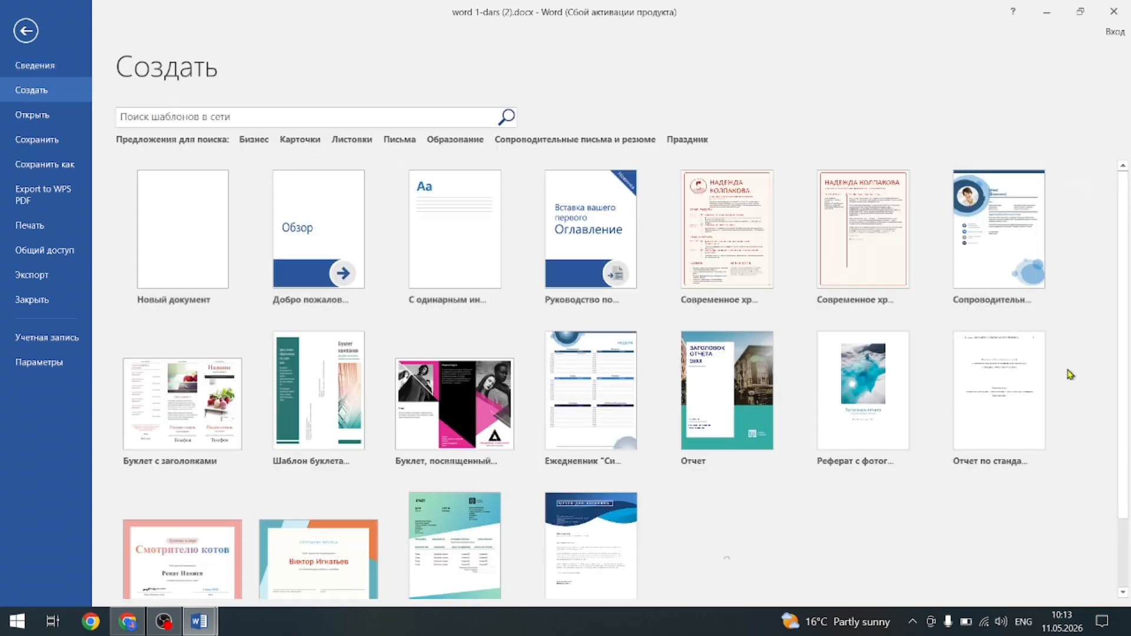
scroll(300, 442, "down", 2)
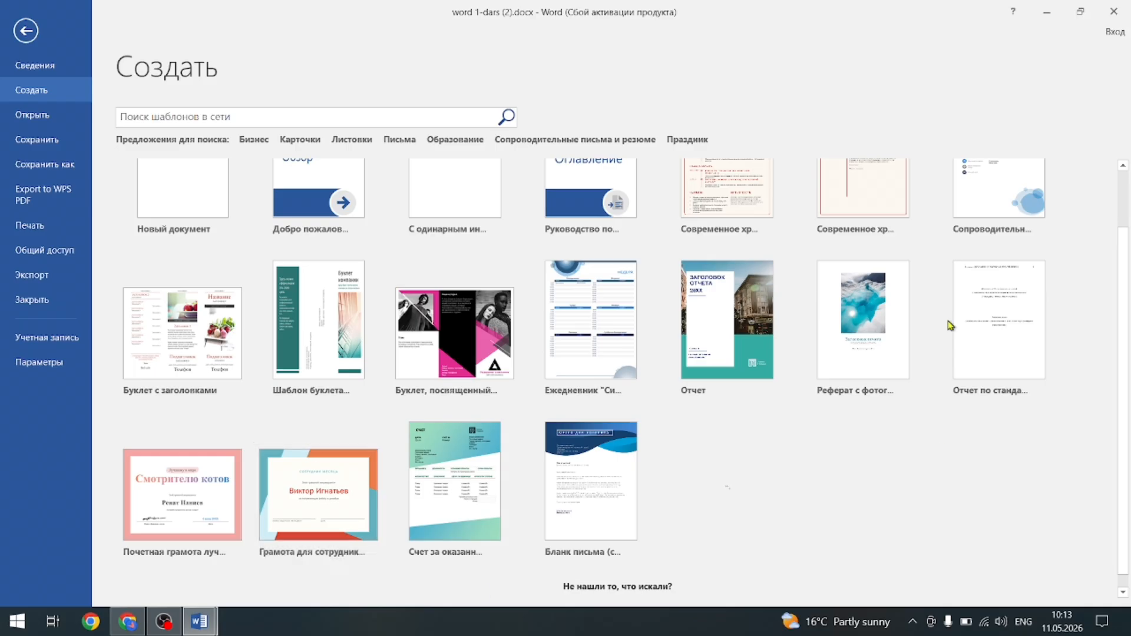
scroll(477, 504, "up", 2)
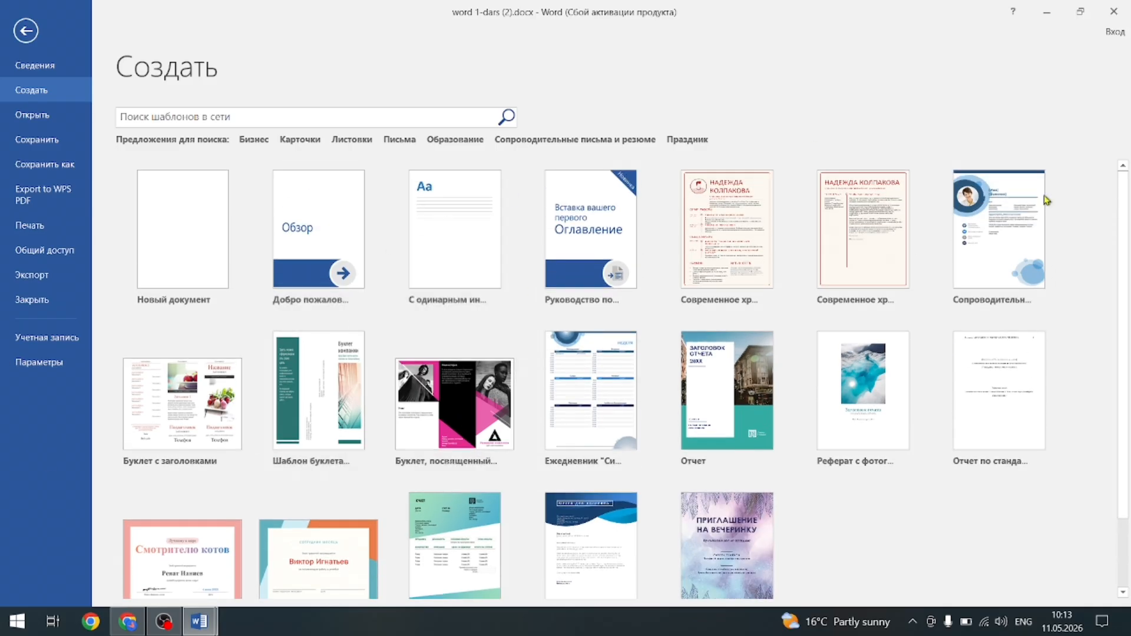
left_click(199, 217)
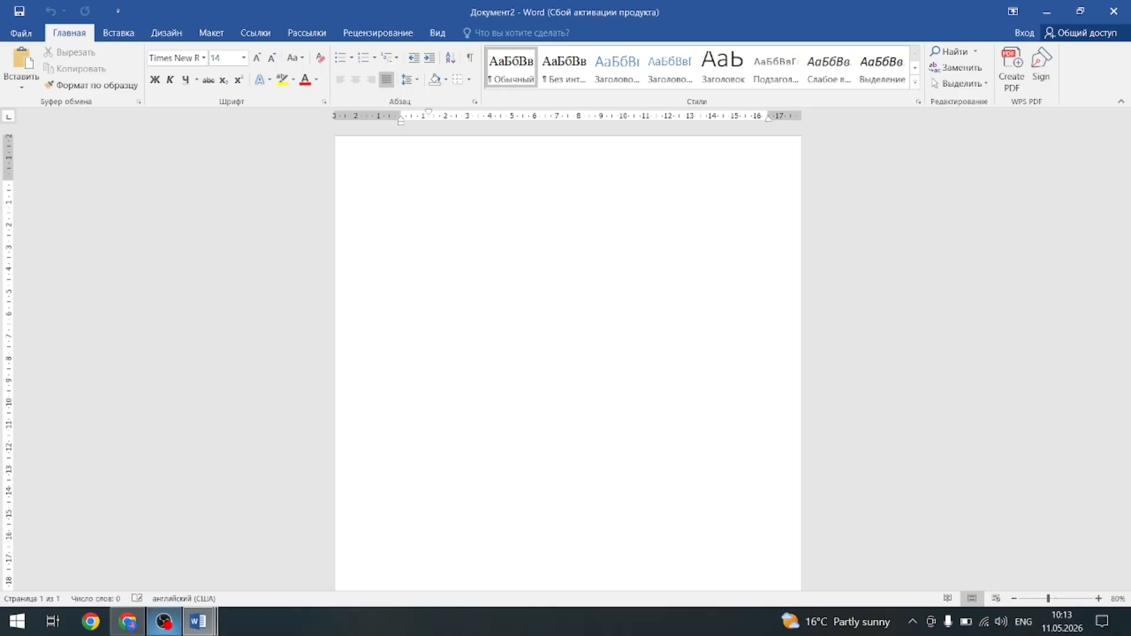
mouse_move(198, 623)
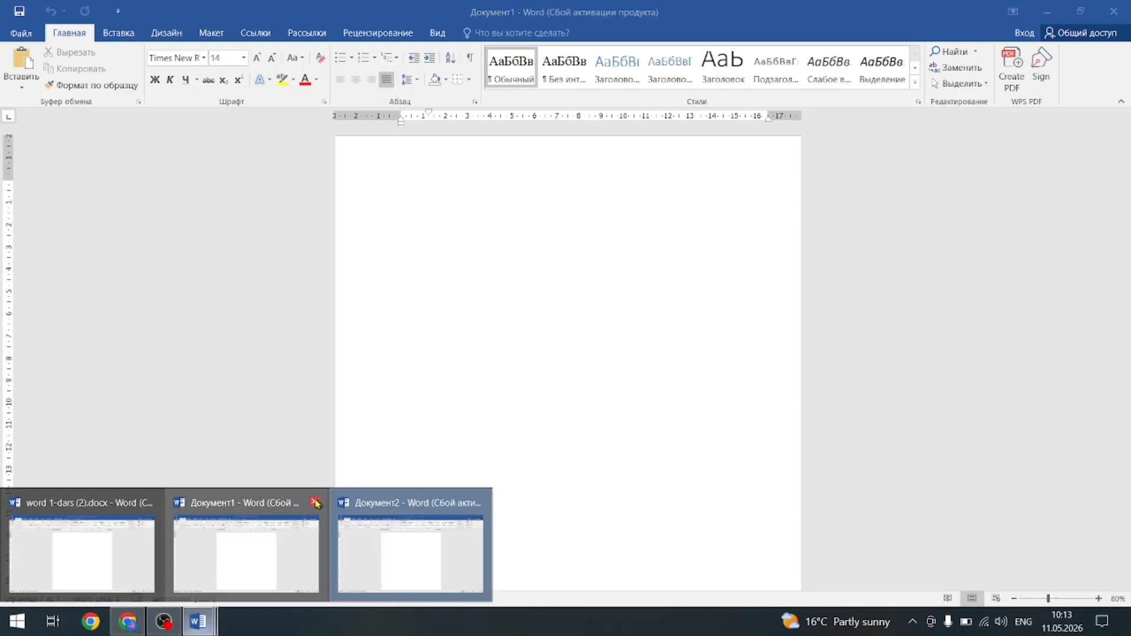
left_click(315, 503)
left_click(355, 504)
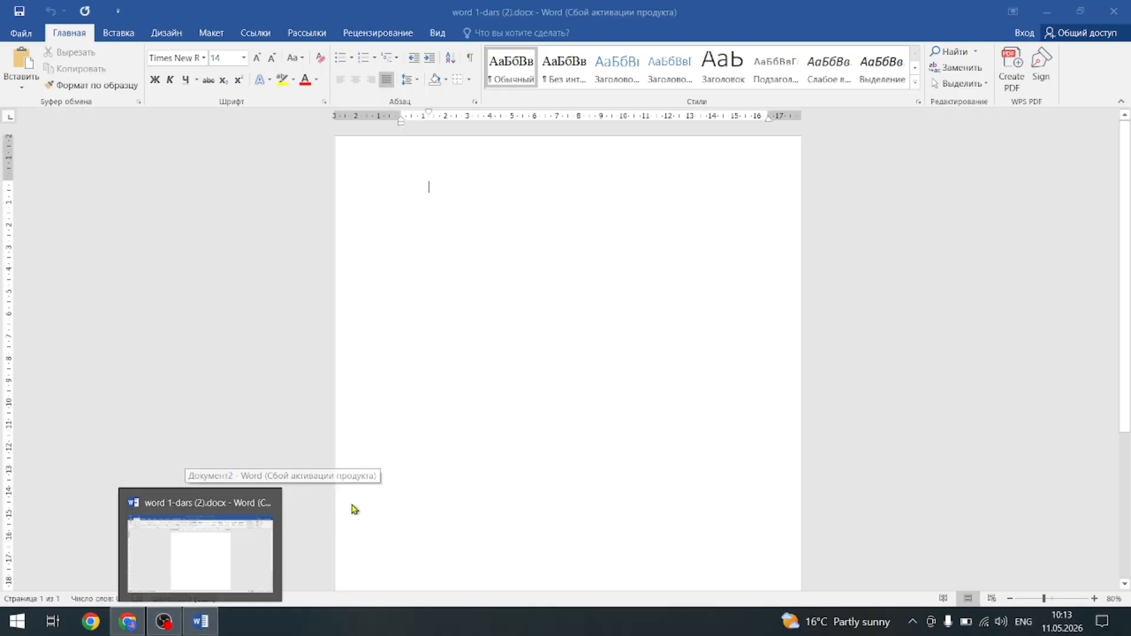
left_click(194, 533)
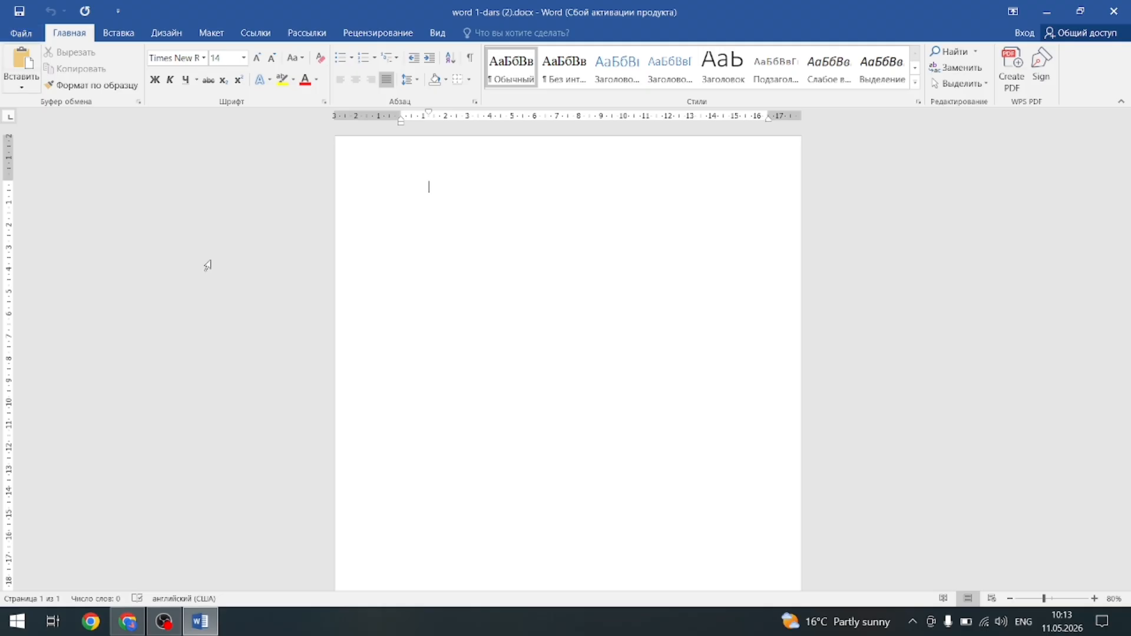
Look through the Recent documents list under File > Open, then minimize Word.
left_click(21, 32)
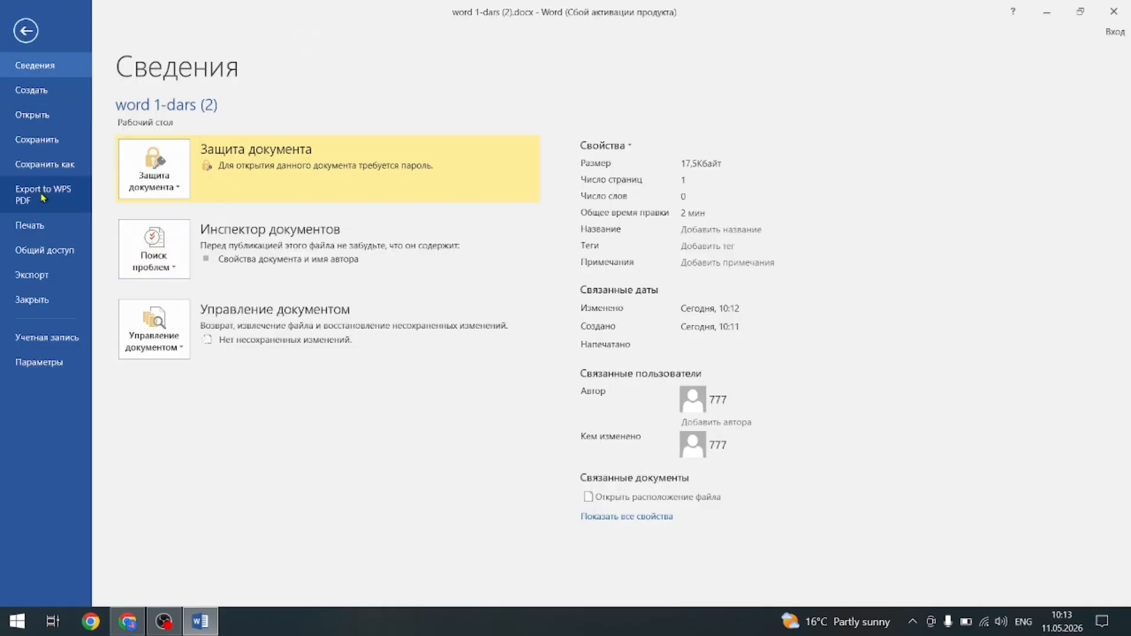
left_click(33, 121)
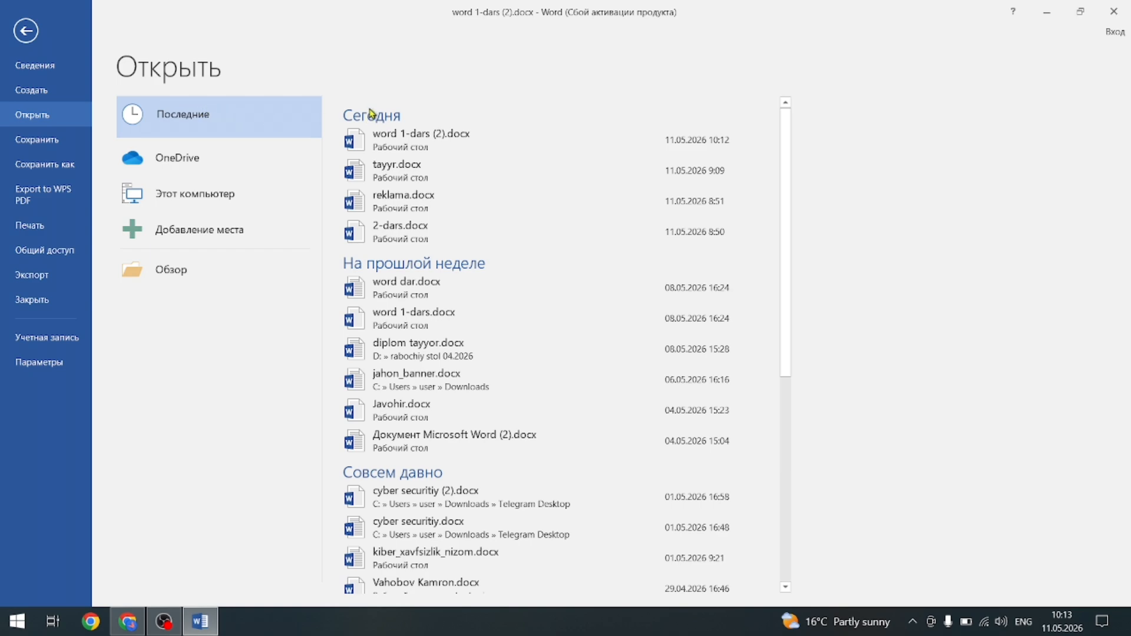
left_click_drag(788, 160, 790, 508)
scroll(779, 232, "up", 5)
left_click_drag(792, 286, 783, 536)
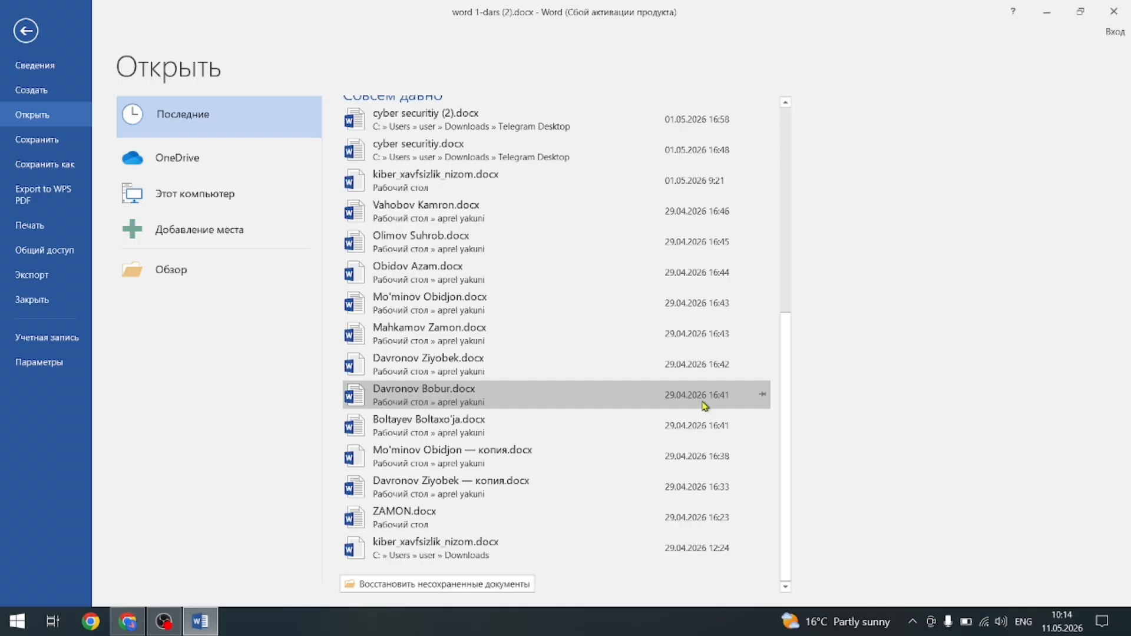
scroll(710, 406, "up", 5)
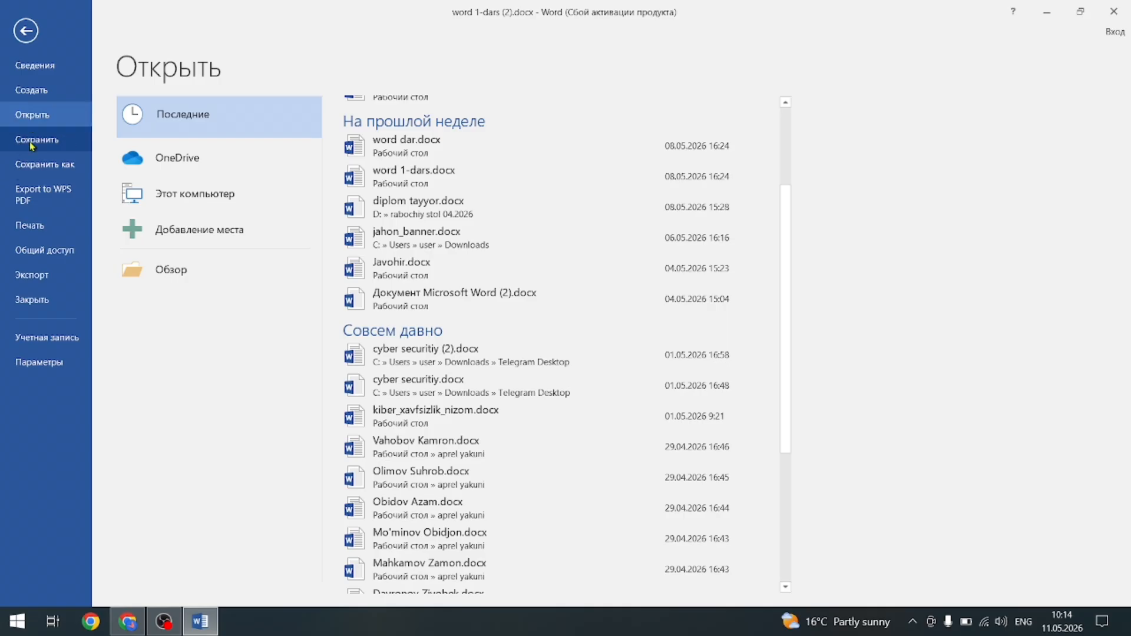
left_click(1050, 12)
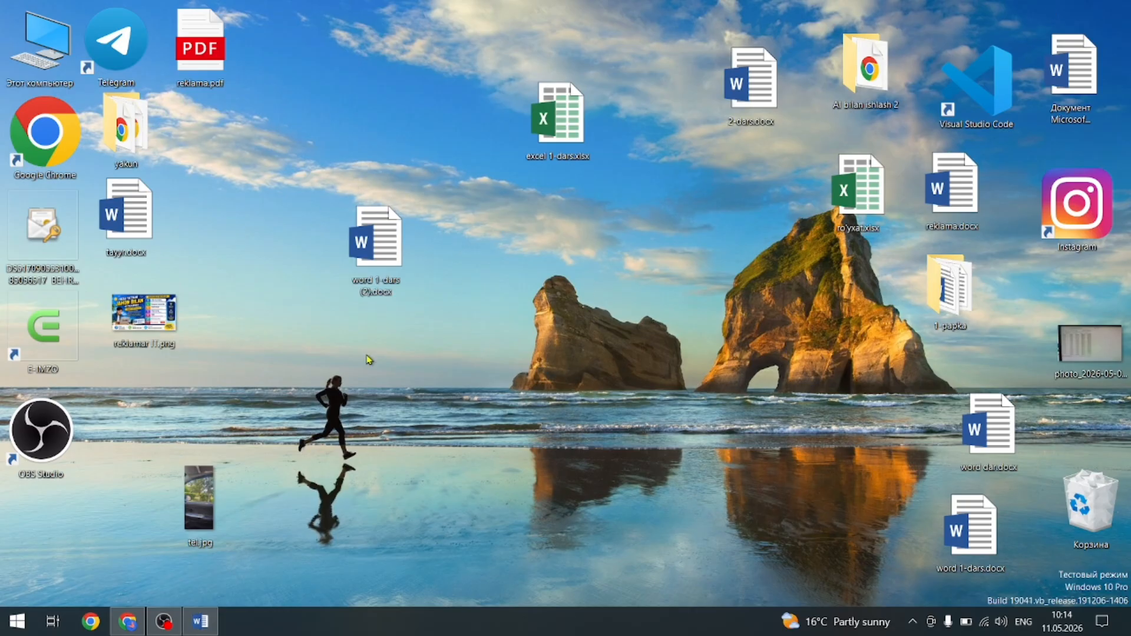
Restore Word, return to the document and type the title 'Jahon o'quv markazi'.
left_click_drag(389, 242, 718, 230)
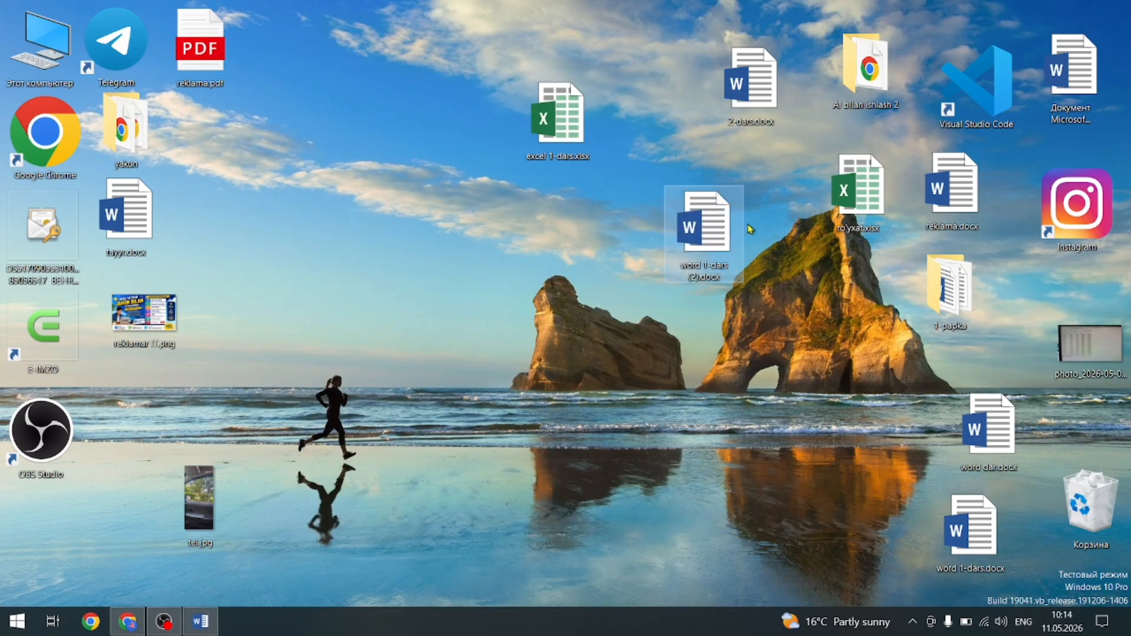
left_click(200, 622)
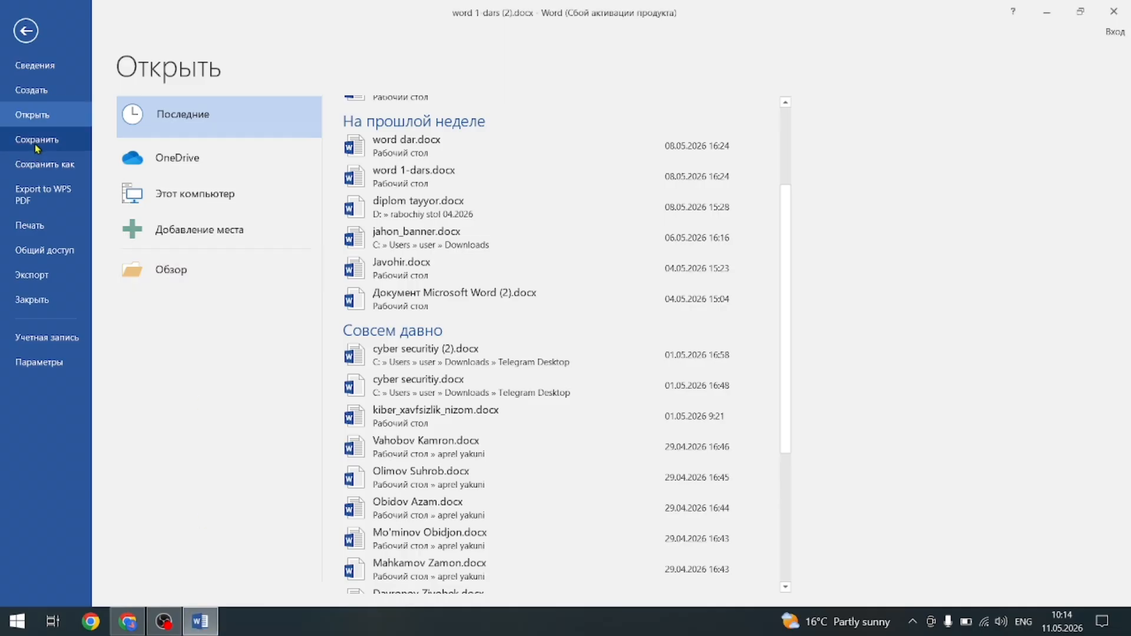
left_click(36, 145)
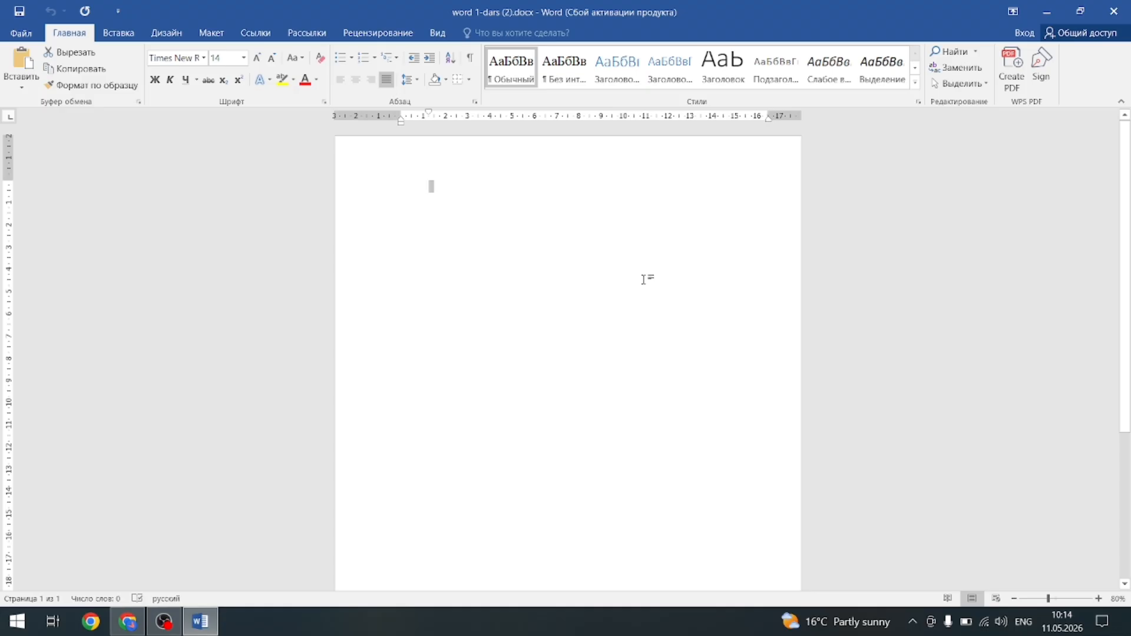
type("Jahon")
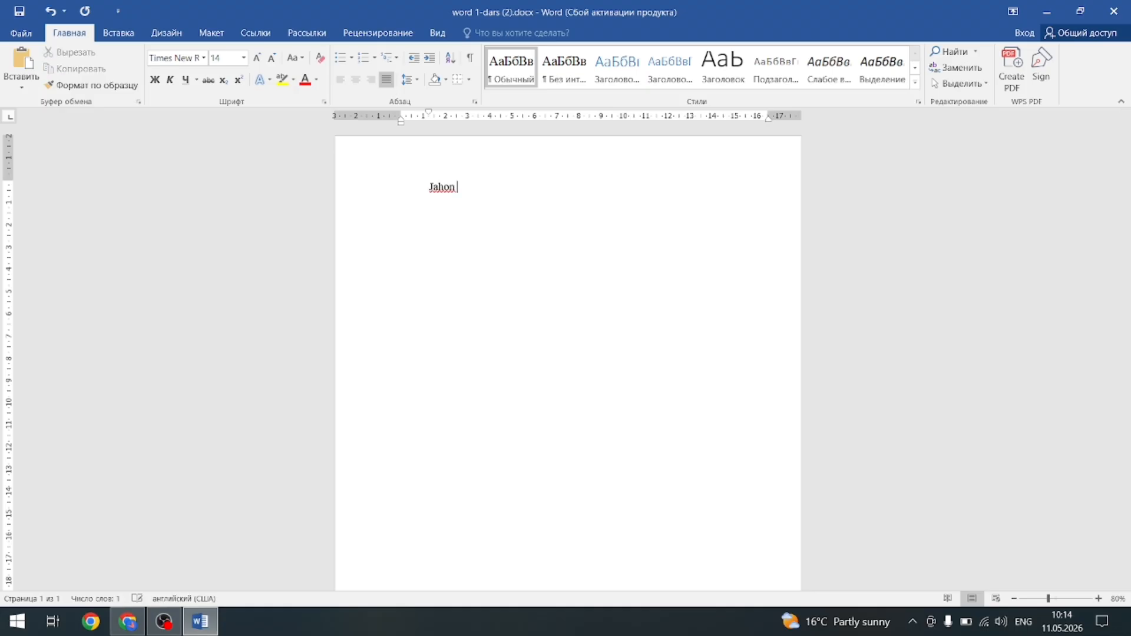
type(" o'quv markazi")
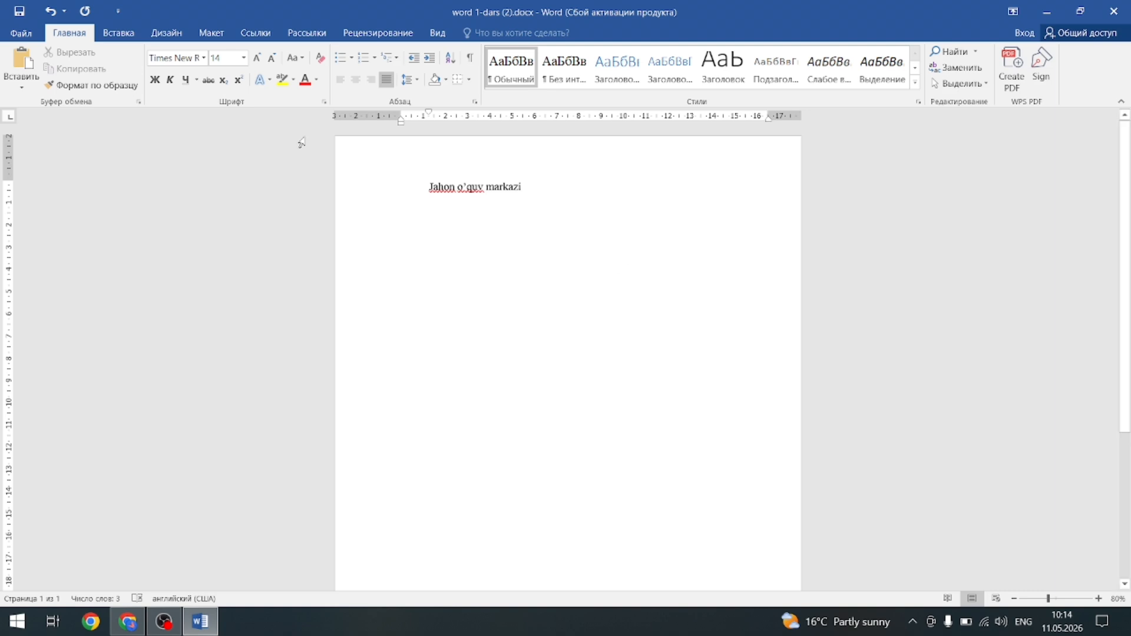
left_click(21, 32)
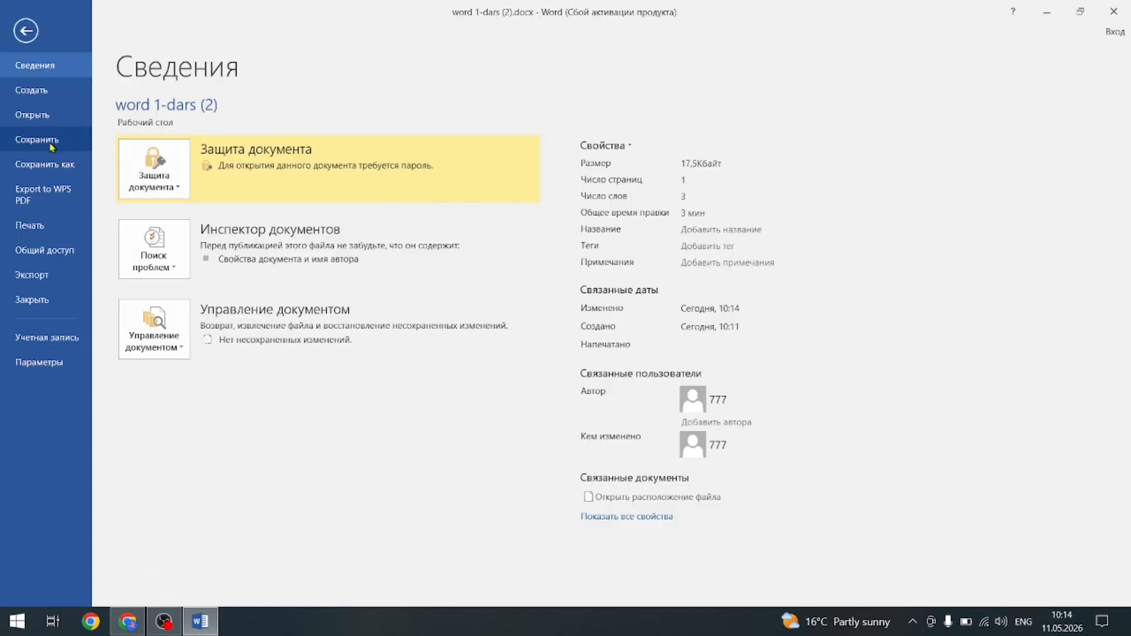
Save the document, then minimize and restore Word and deselect the title line.
left_click(52, 146)
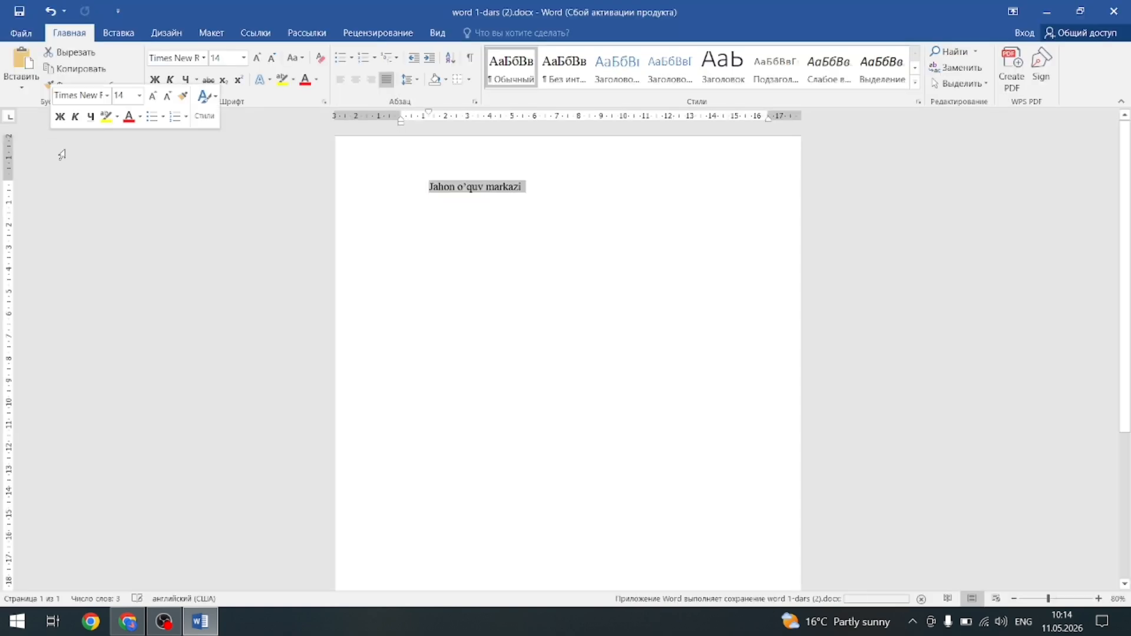
left_click(1047, 12)
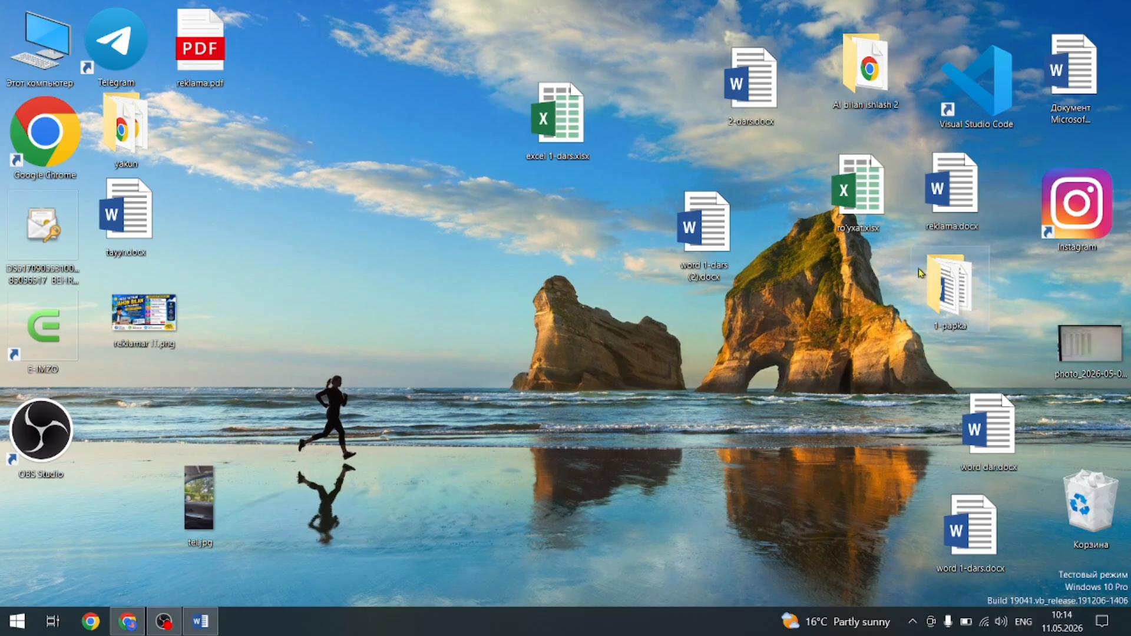
left_click(200, 621)
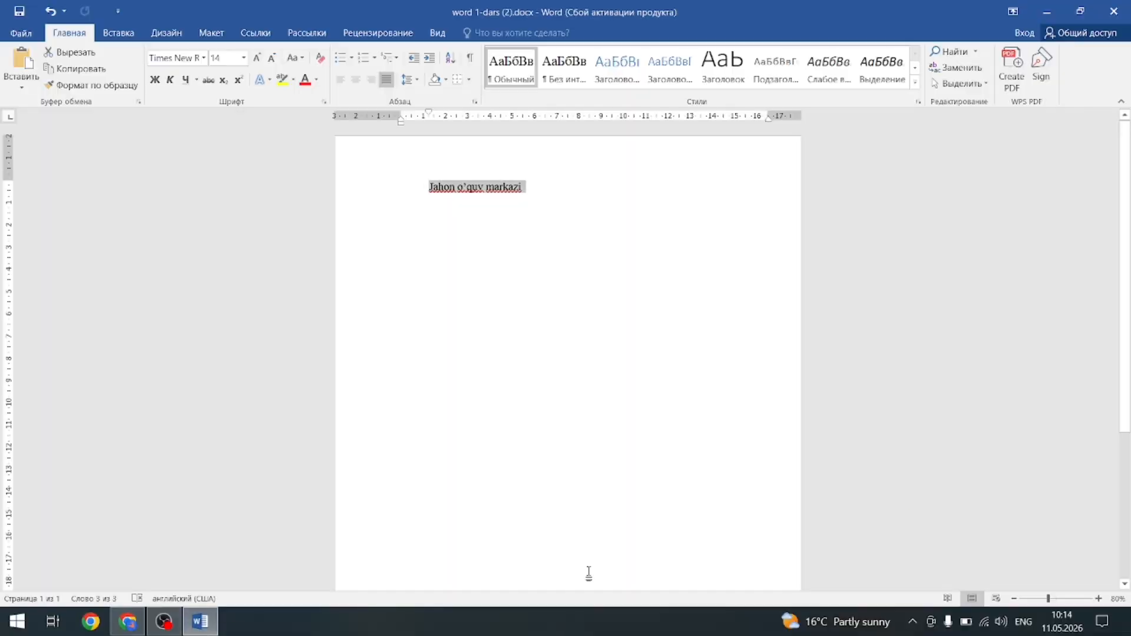
left_click(530, 297)
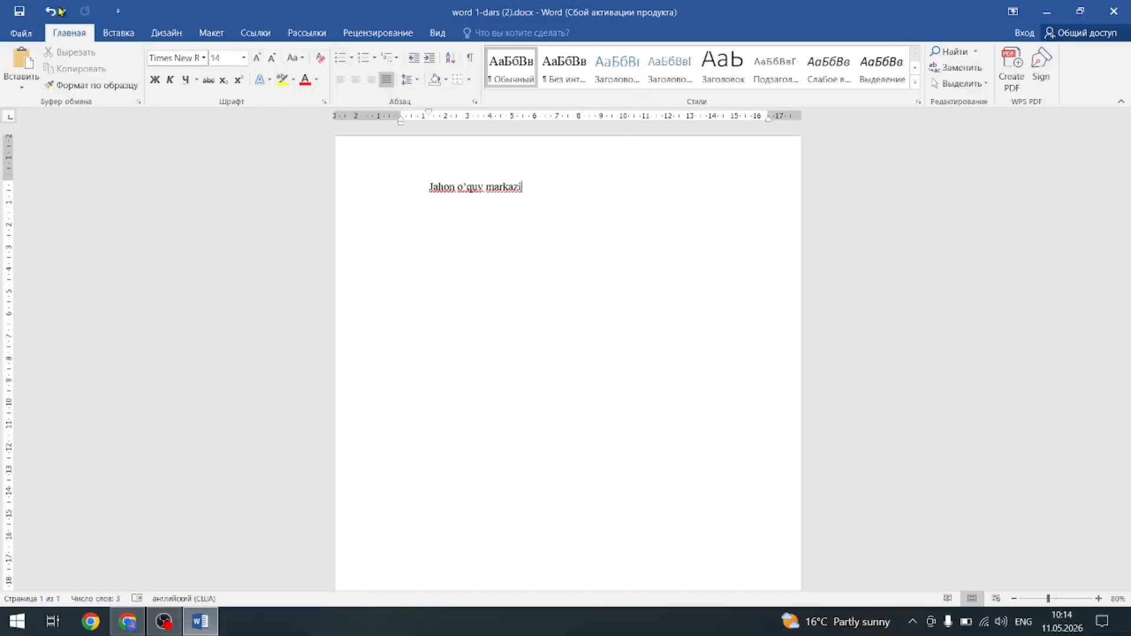
left_click(21, 32)
Save a copy to the desktop as 'word darslari.docx' and minimize Word.
left_click(59, 168)
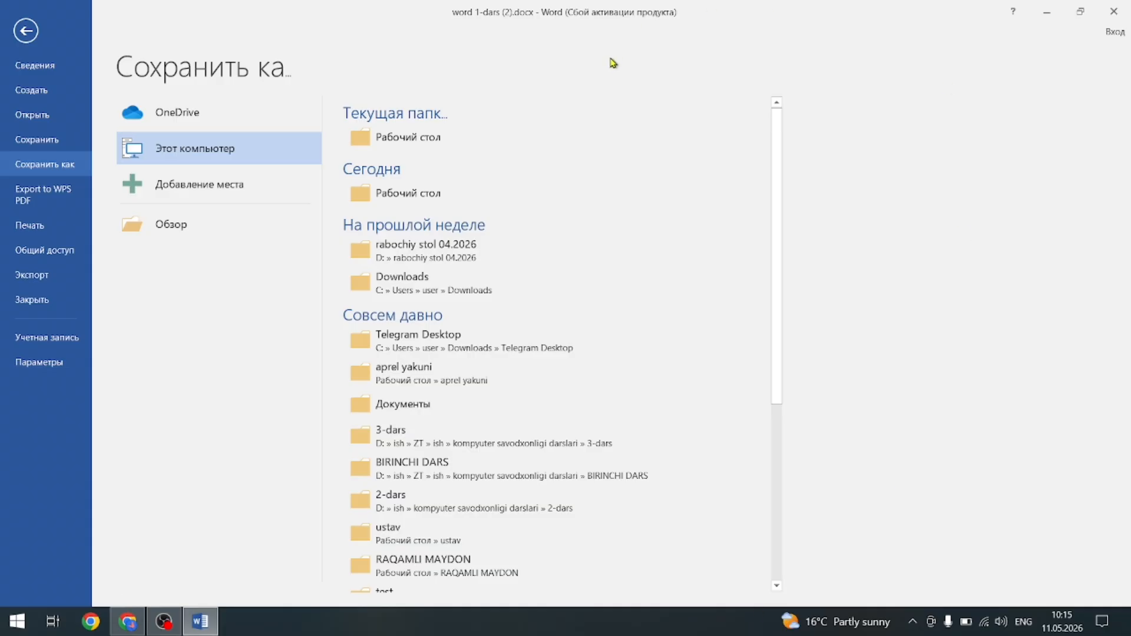
left_click(405, 139)
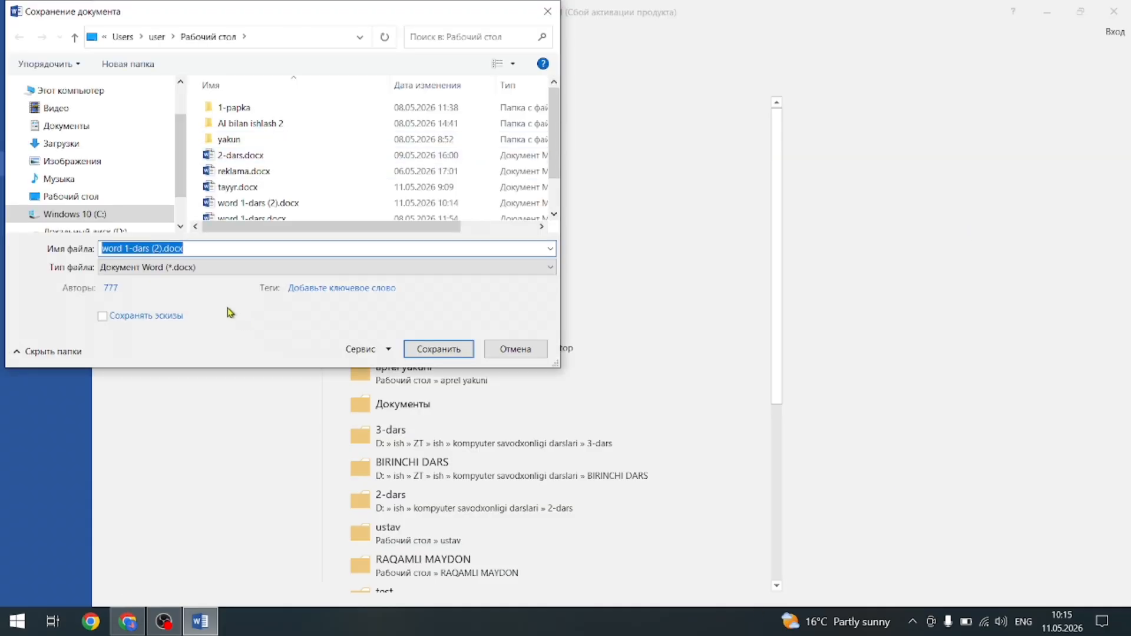
type("w")
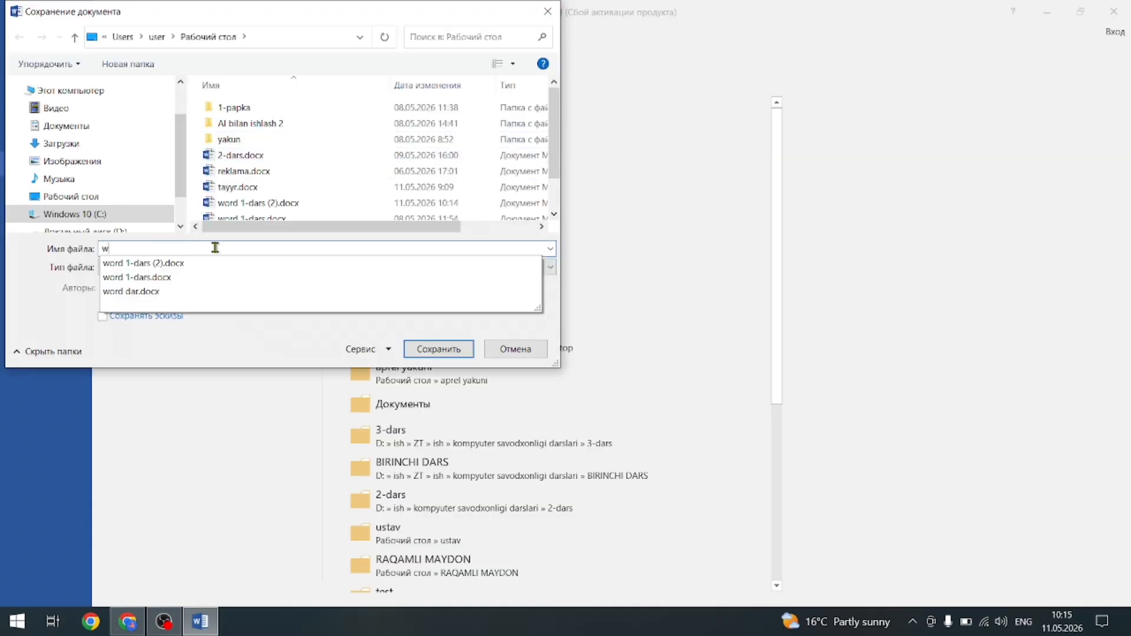
type("ord darslari iikichilar guru")
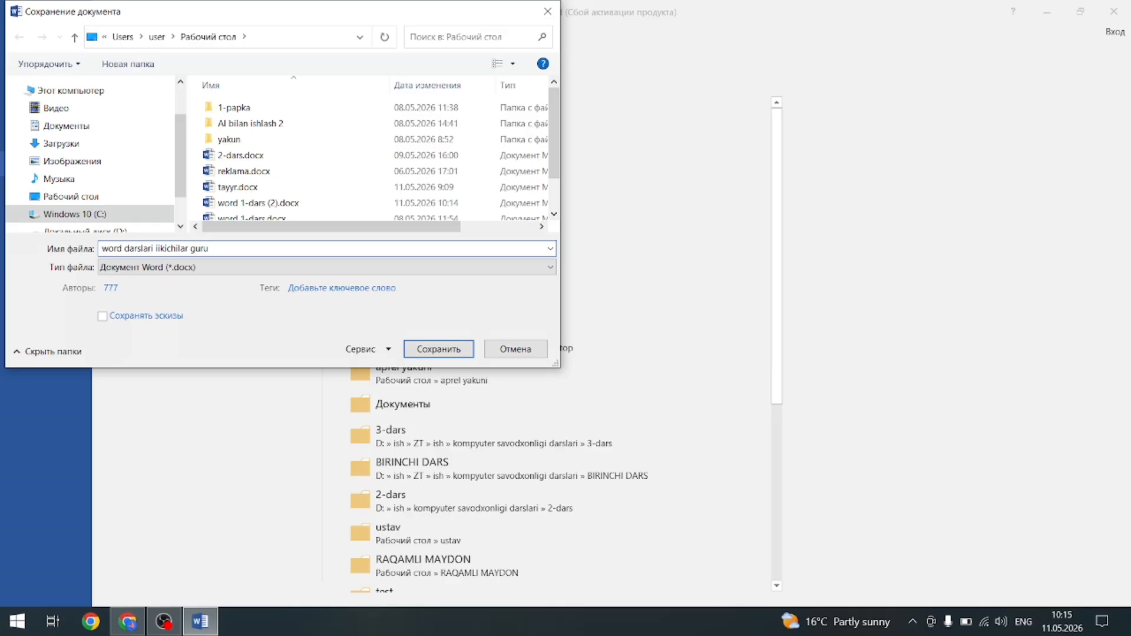
key("BackSpace")
key("BackSpace")
key("BackSpace")
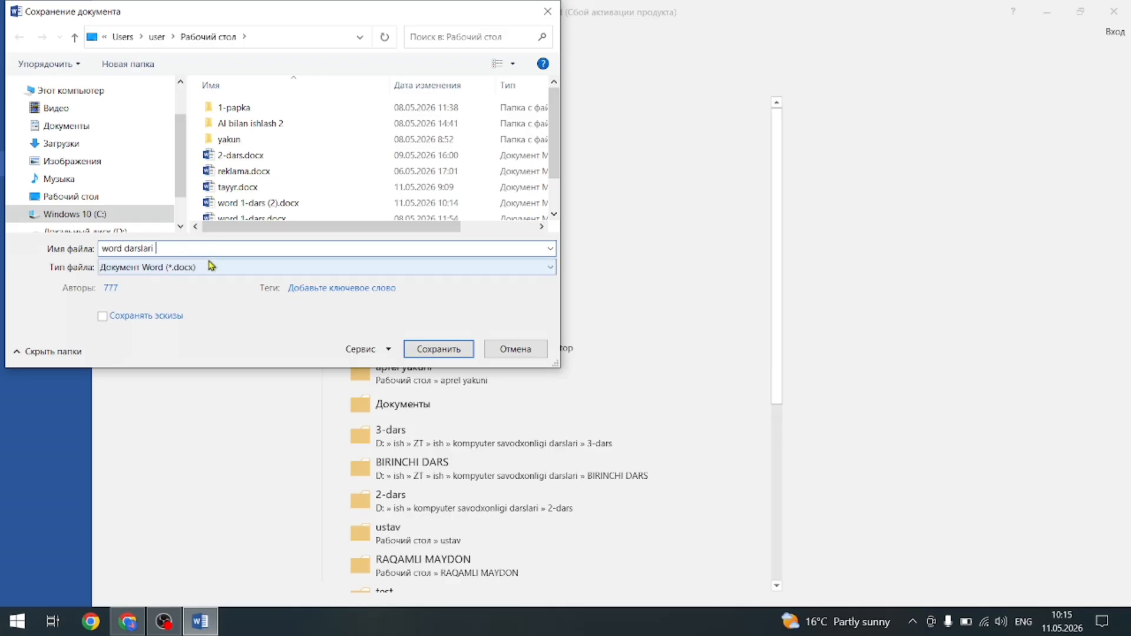
left_click(438, 350)
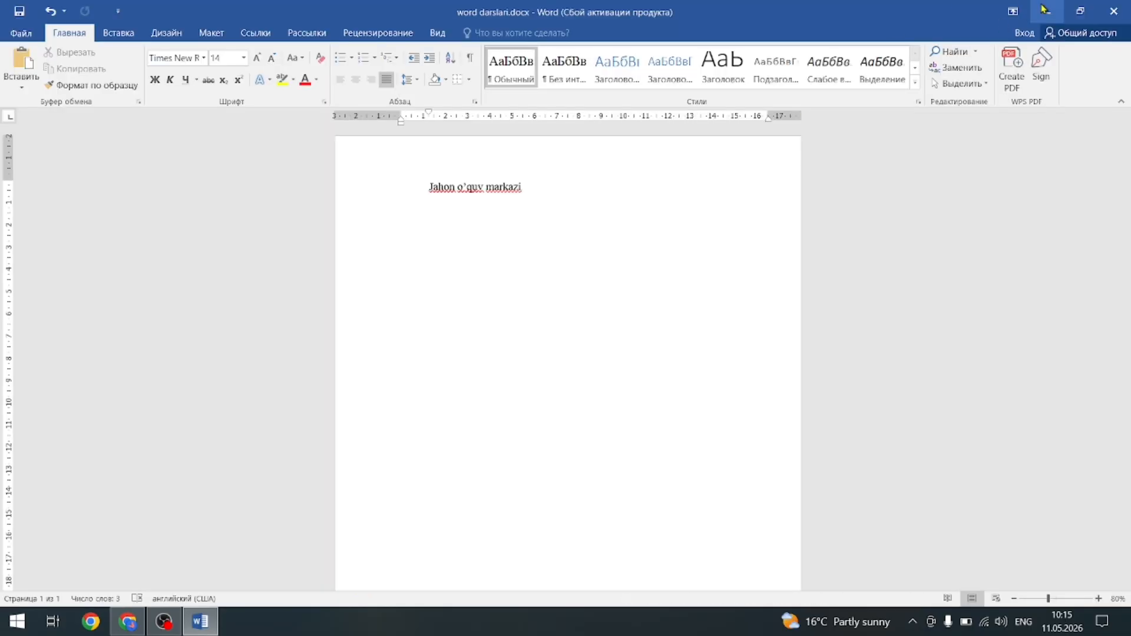
left_click(1047, 11)
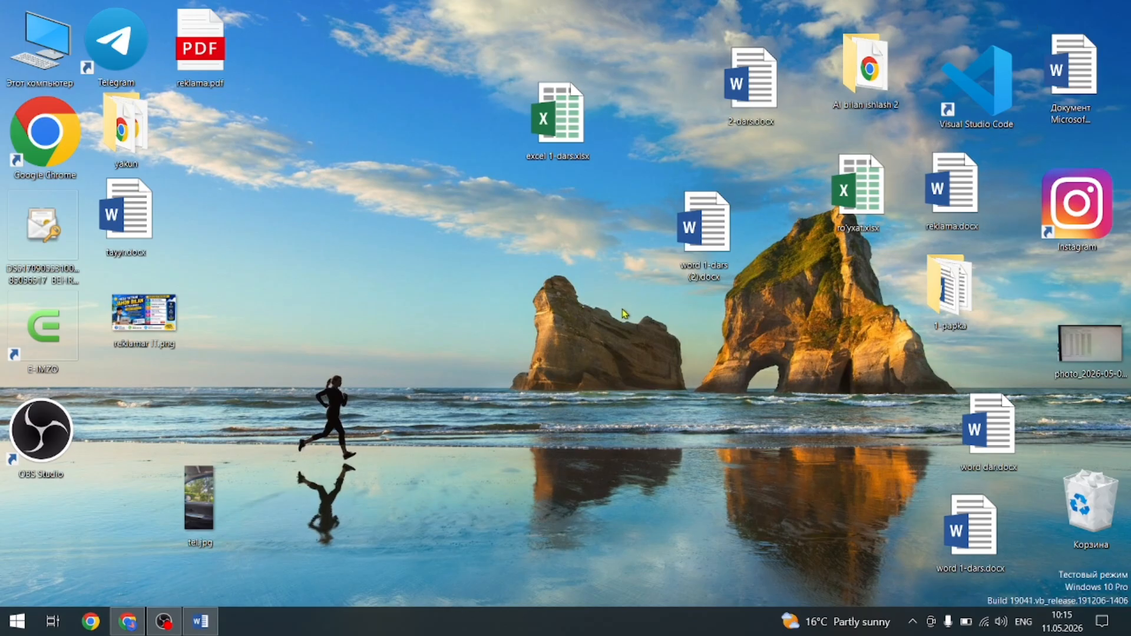
Refresh the desktop to show word darslari.docx, then view its document info in Word.
right_click(498, 288)
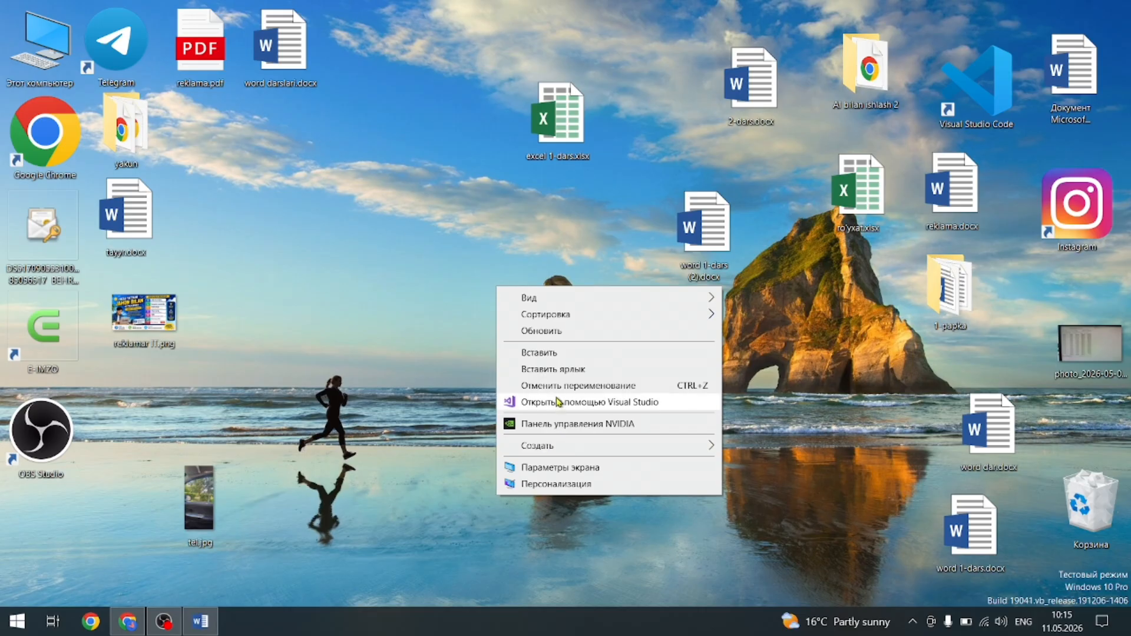
left_click(563, 331)
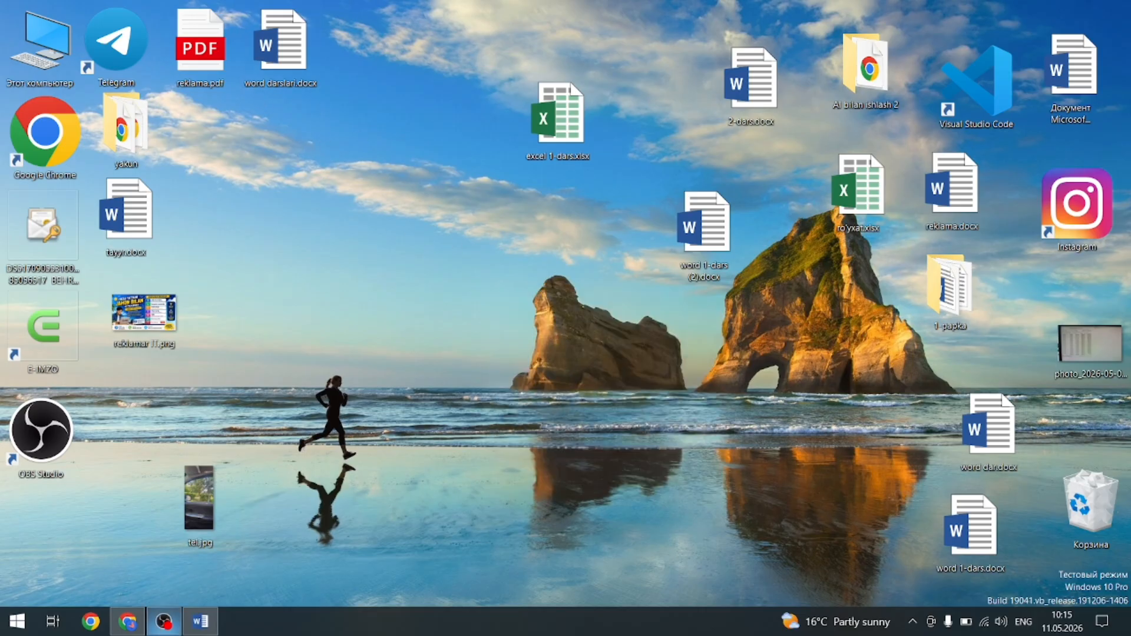
left_click(200, 622)
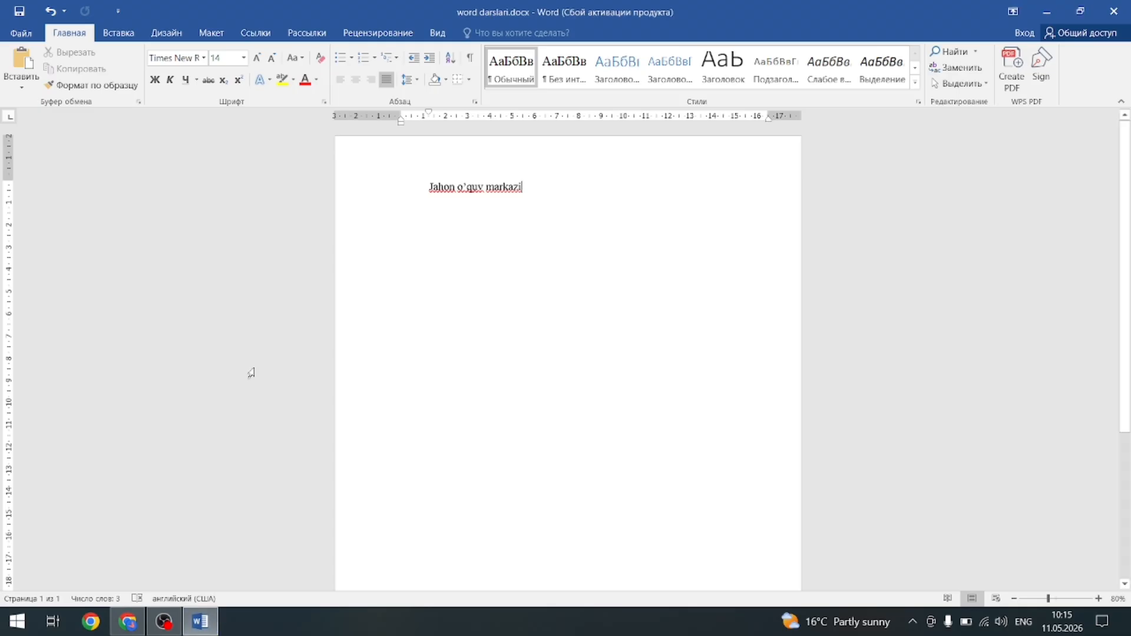
left_click(22, 34)
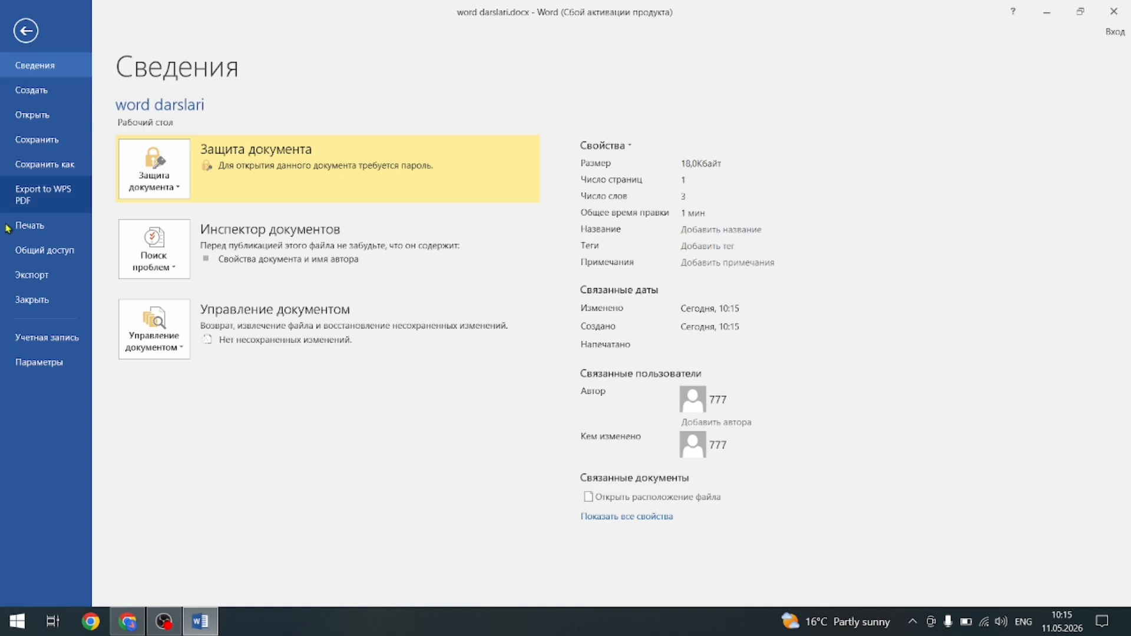
Look over the print preview for word darslari.docx, then return to editing.
left_click(61, 229)
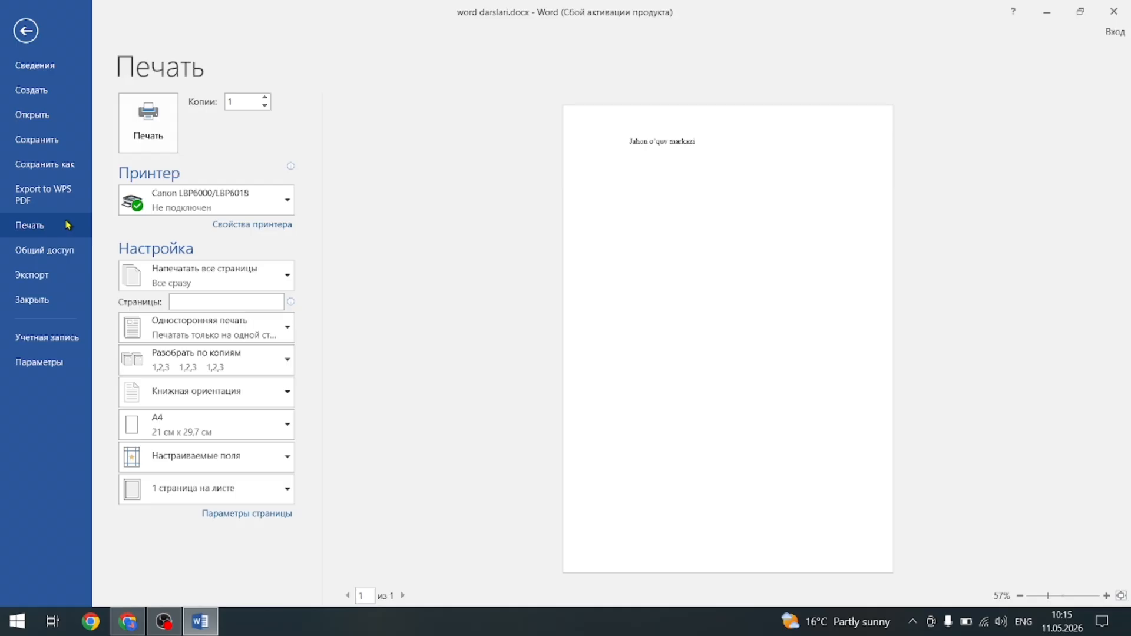
left_click(30, 32)
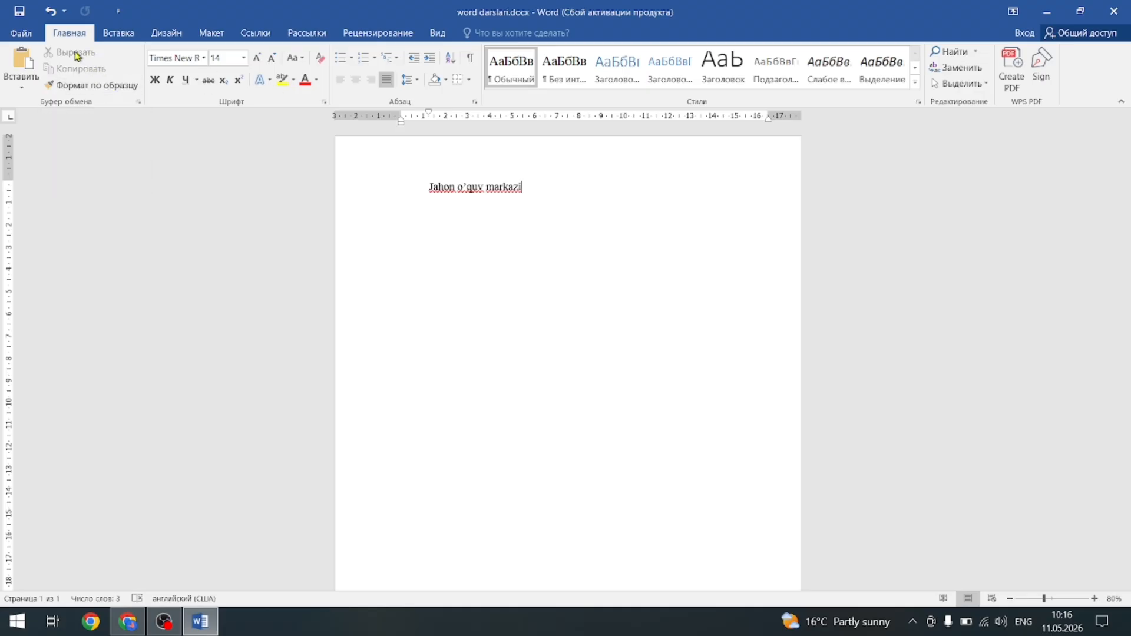
Apply Format Painter to the 'Jahon o'quv markazi' title line and try selecting 'markazi'.
left_click(72, 85)
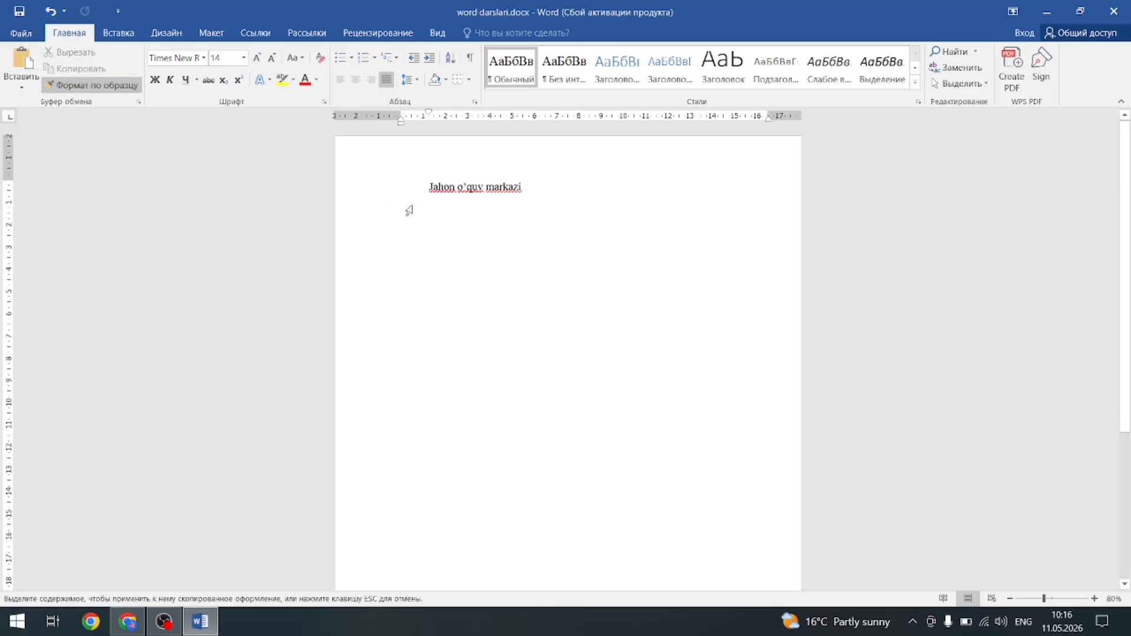
left_click_drag(421, 190, 474, 199)
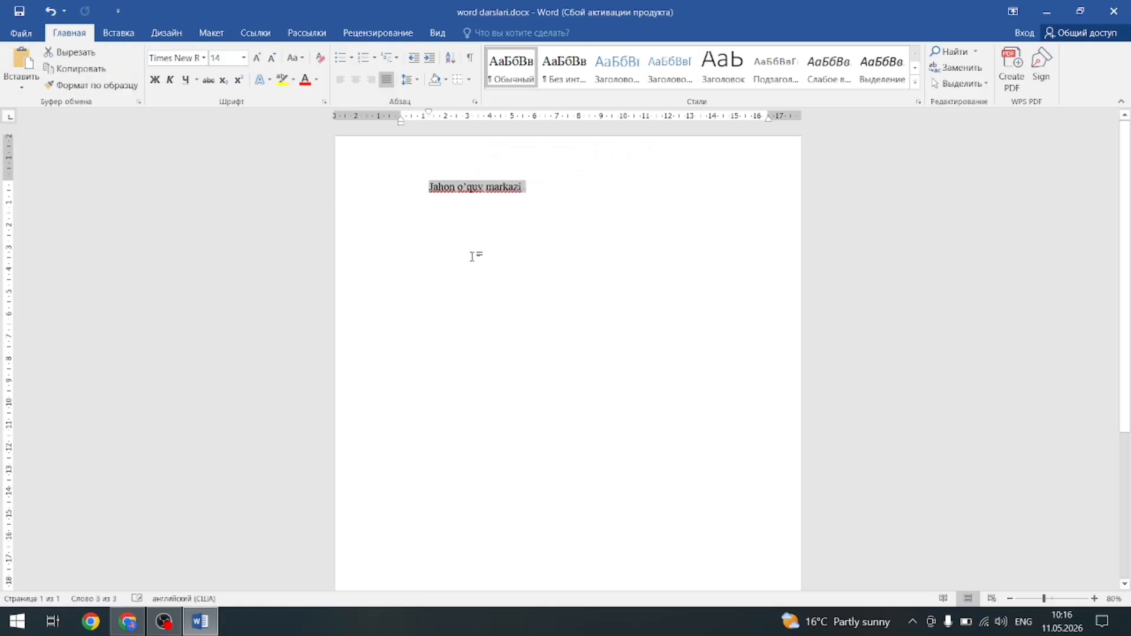
left_click(474, 195)
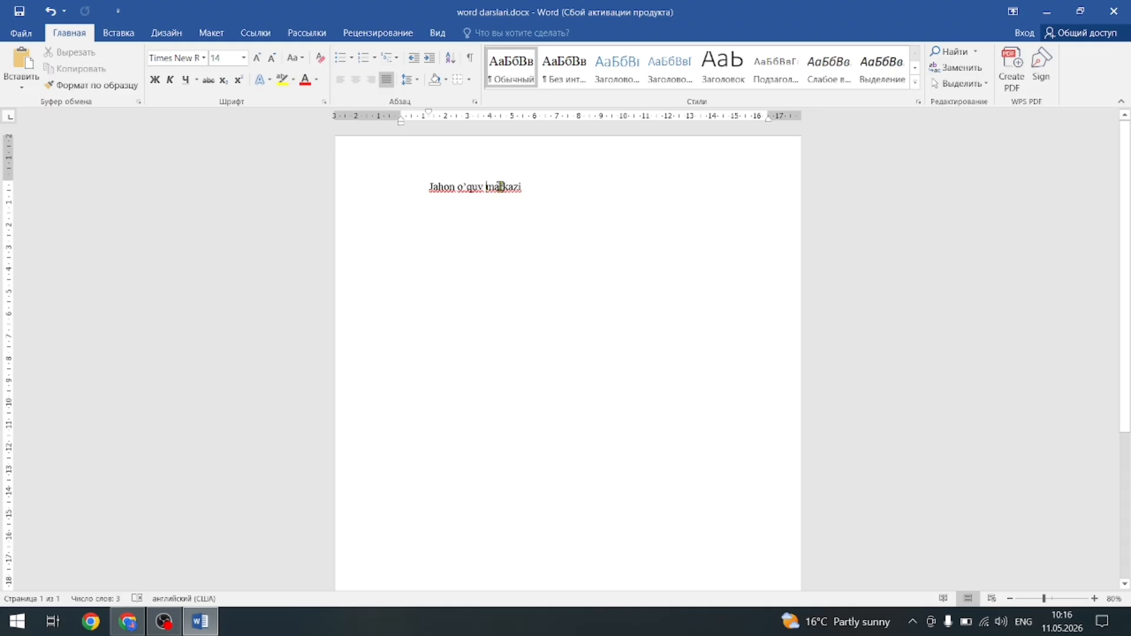
double_click(503, 186)
left_click(481, 272)
left_click_drag(518, 186, 543, 298)
Cut the whole title, undo the cut, then copy it and start an empty line below.
key("ctrl+a")
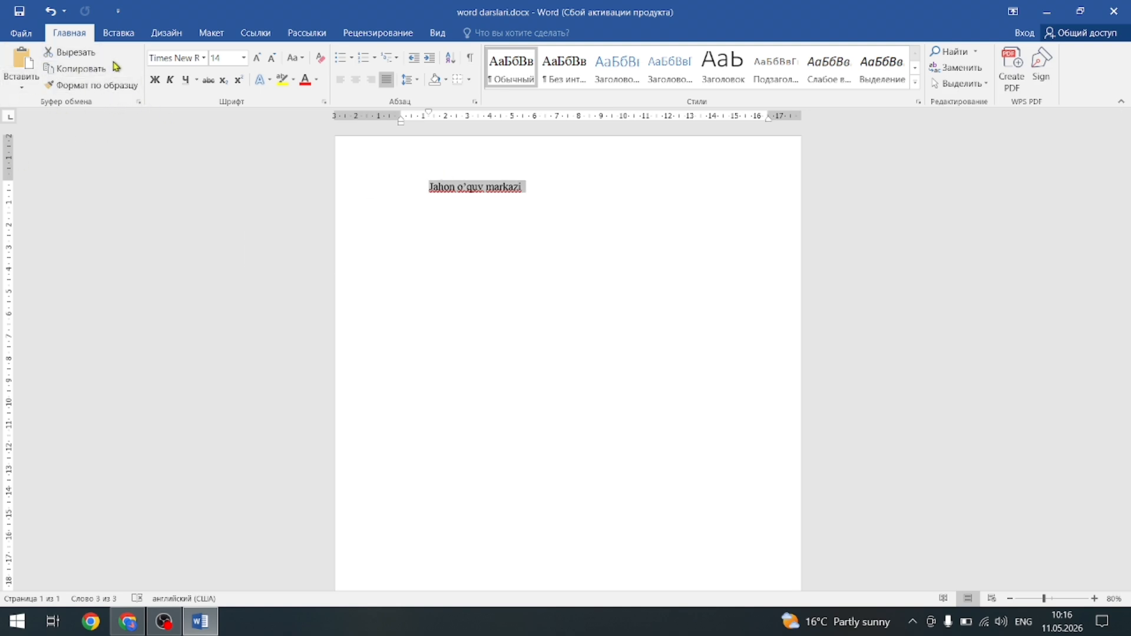
left_click(85, 57)
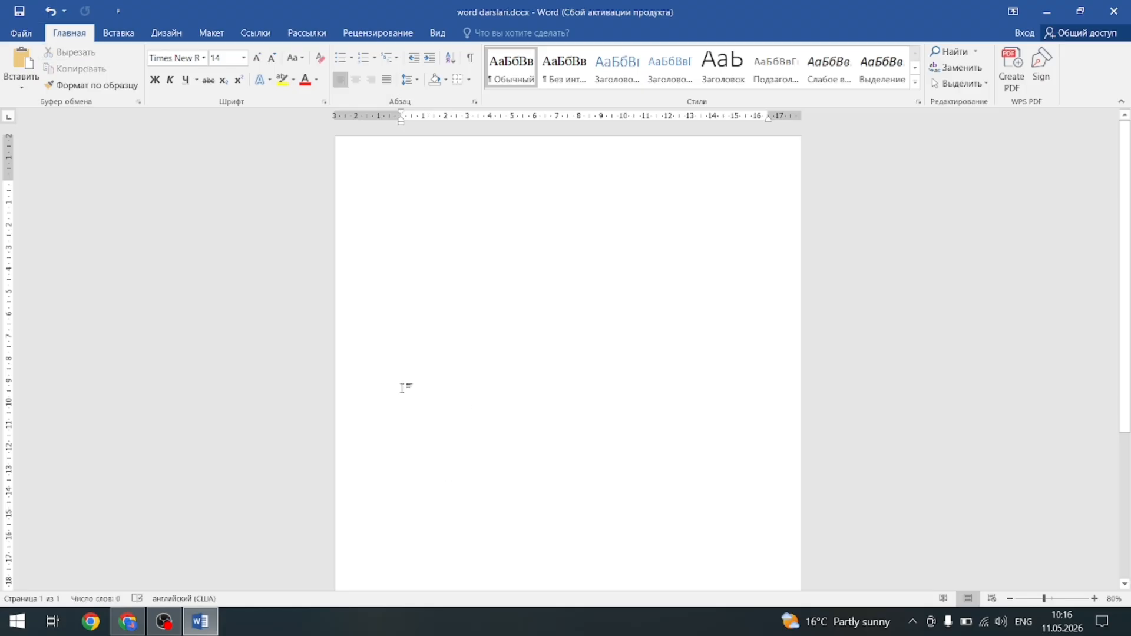
key("ctrl+z")
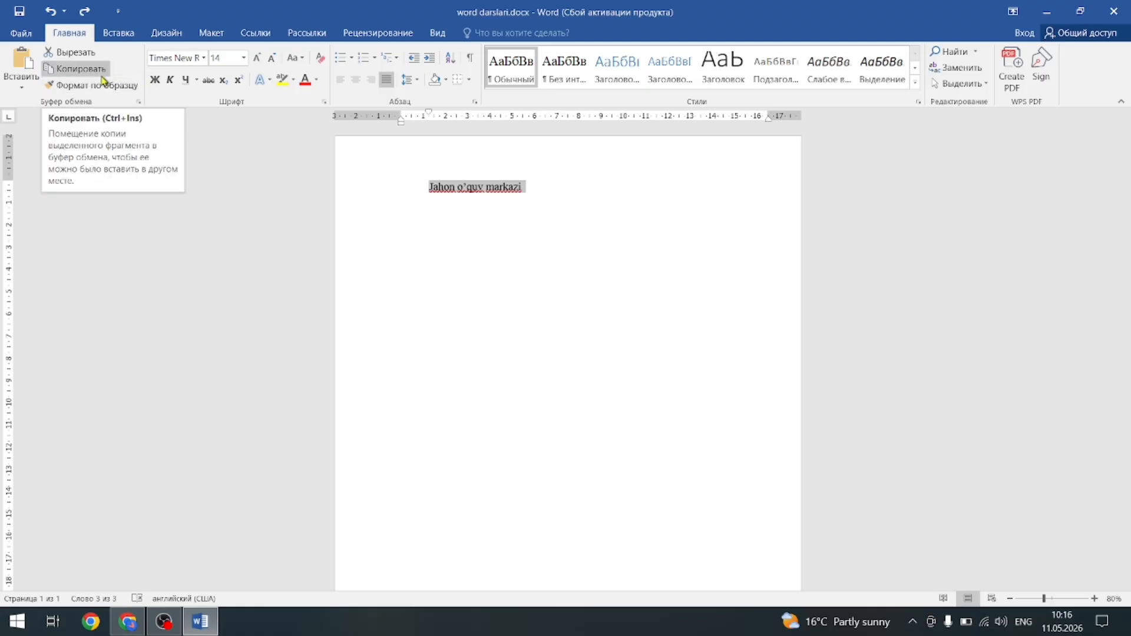
left_click(102, 76)
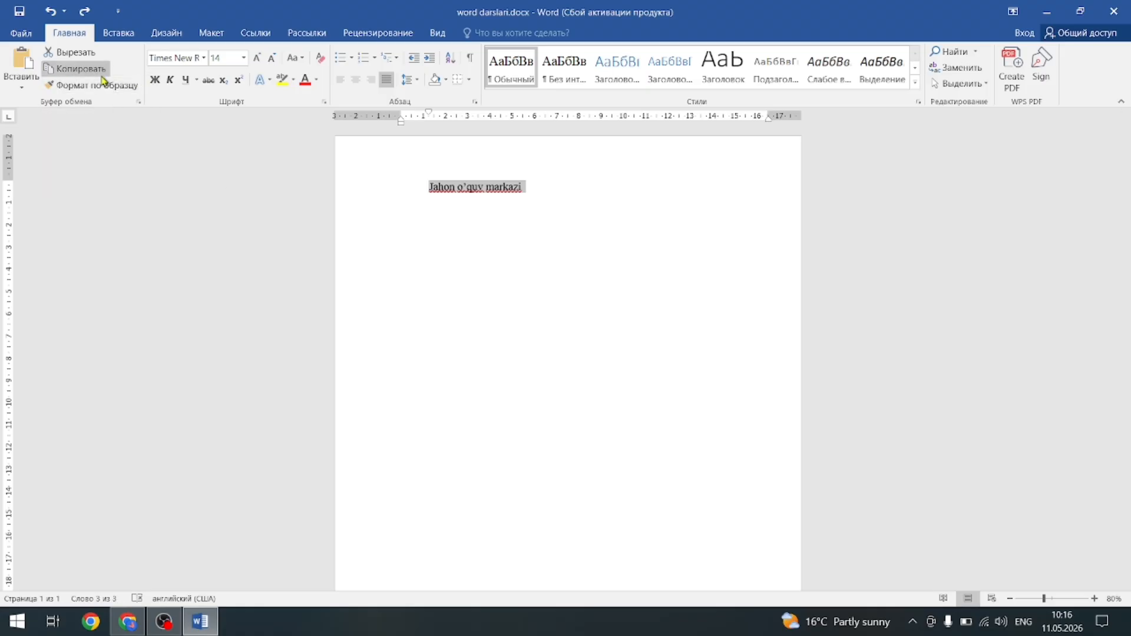
left_click(557, 198)
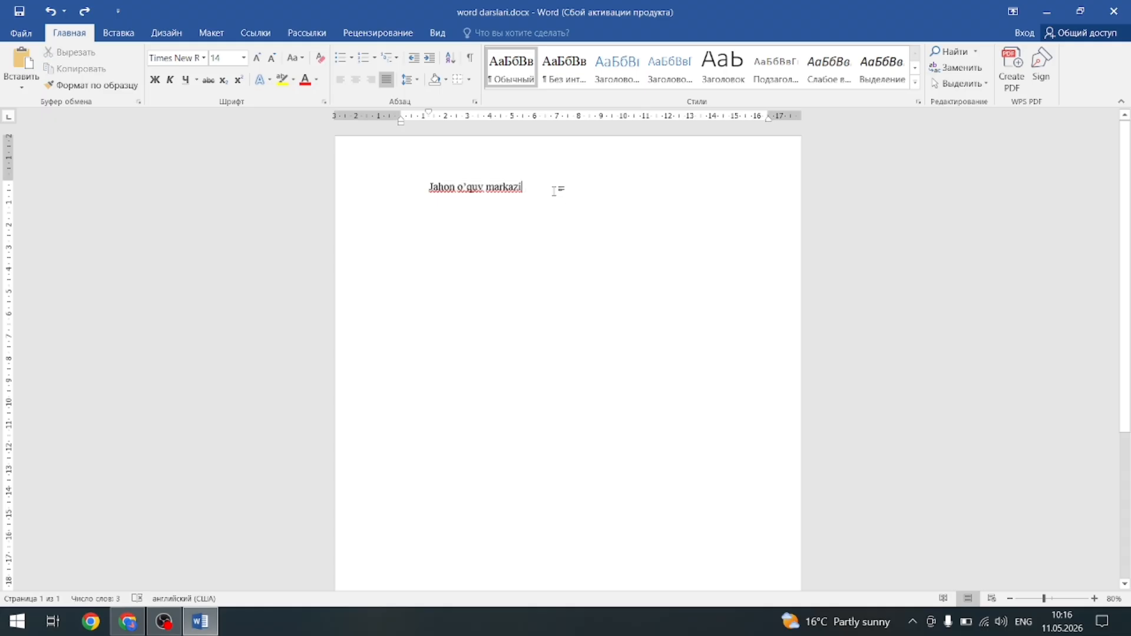
key("Return")
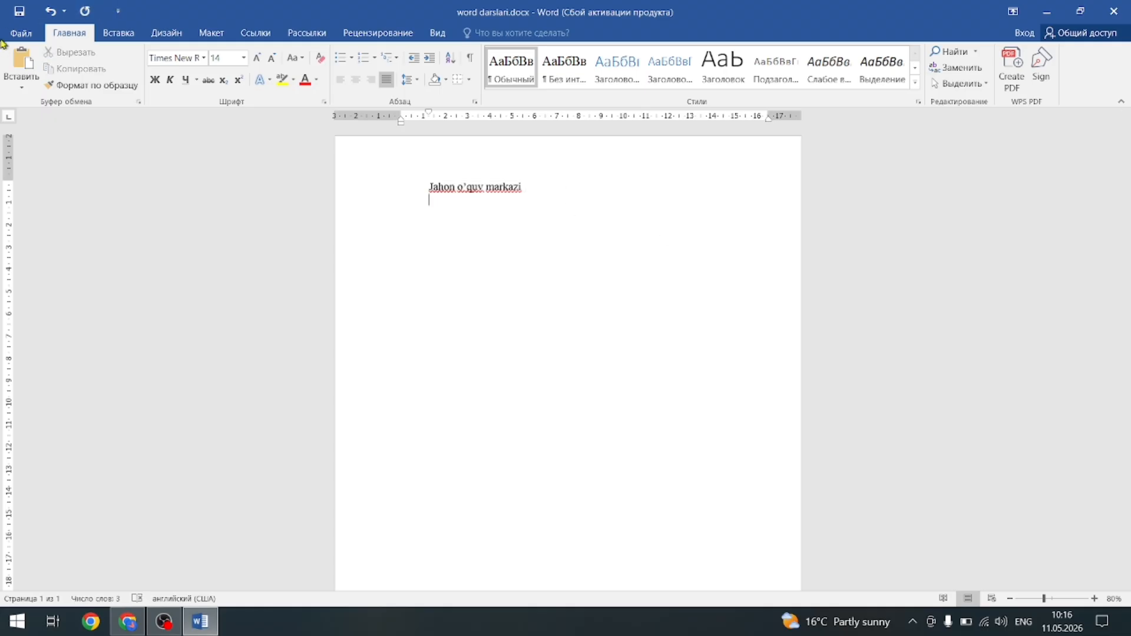
Paste seven more copies of 'Jahon o'quv markazi', one per line.
left_click(25, 59)
left_click(24, 59)
left_click(24, 59)
left_click(26, 61)
left_click(26, 62)
left_click(27, 63)
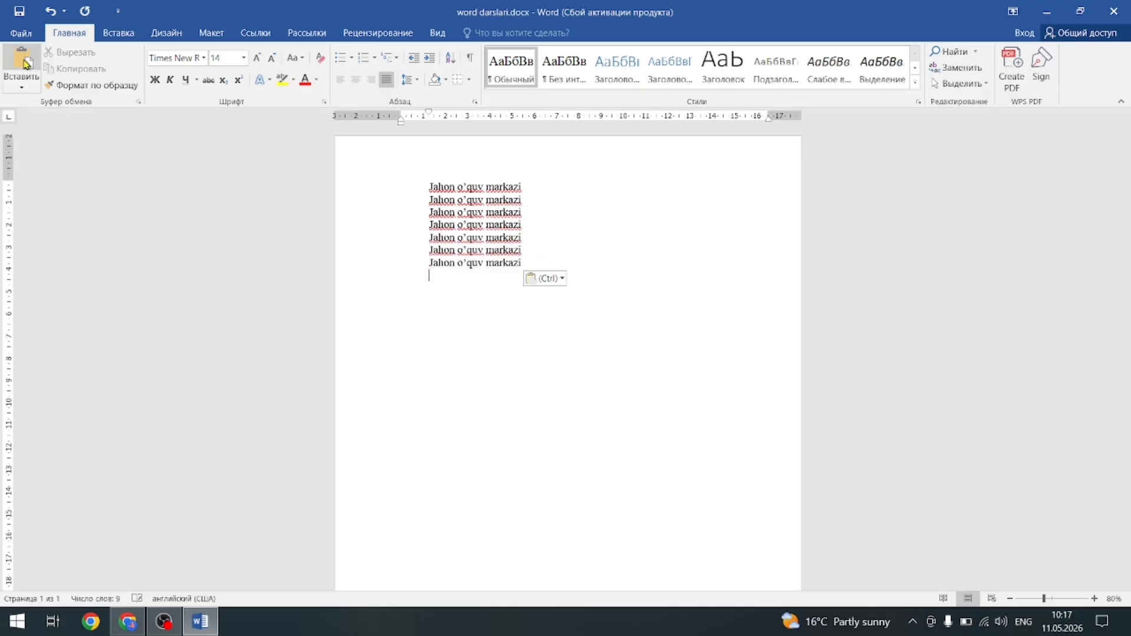
left_click(25, 62)
left_click(25, 62)
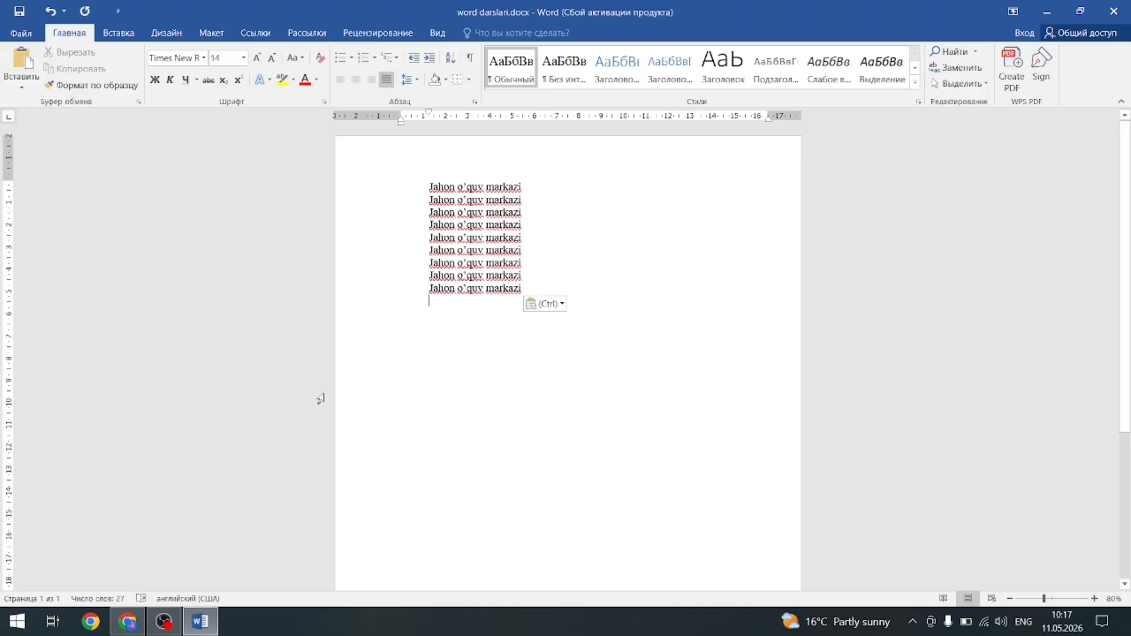
Paste a Print Screen capture into the document, undo it, and select the first line.
key("Print")
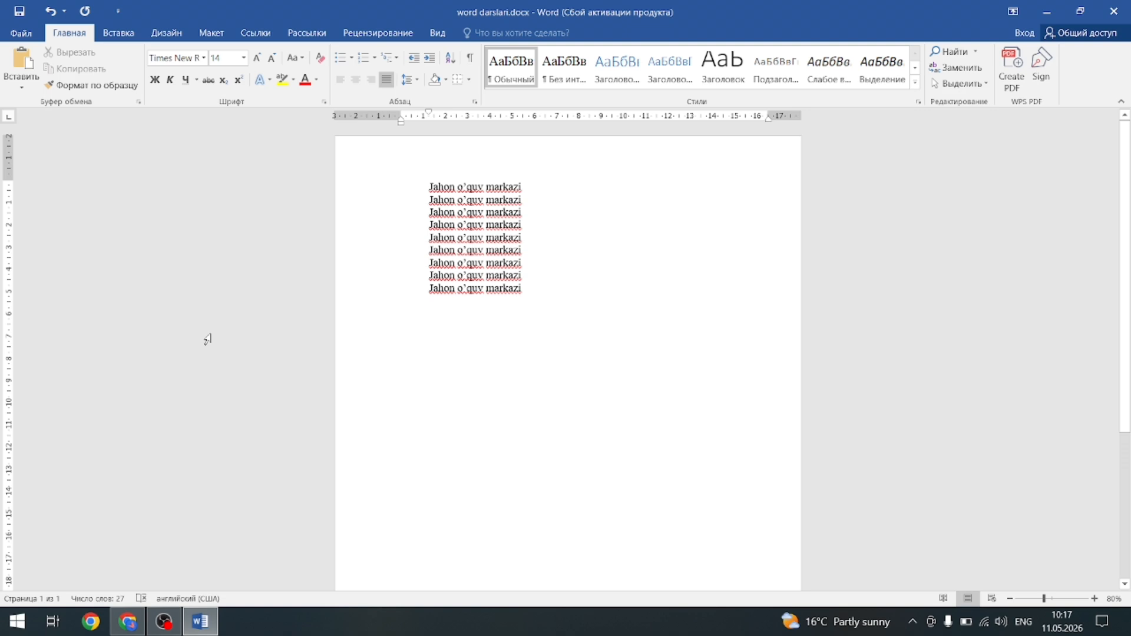
left_click(22, 64)
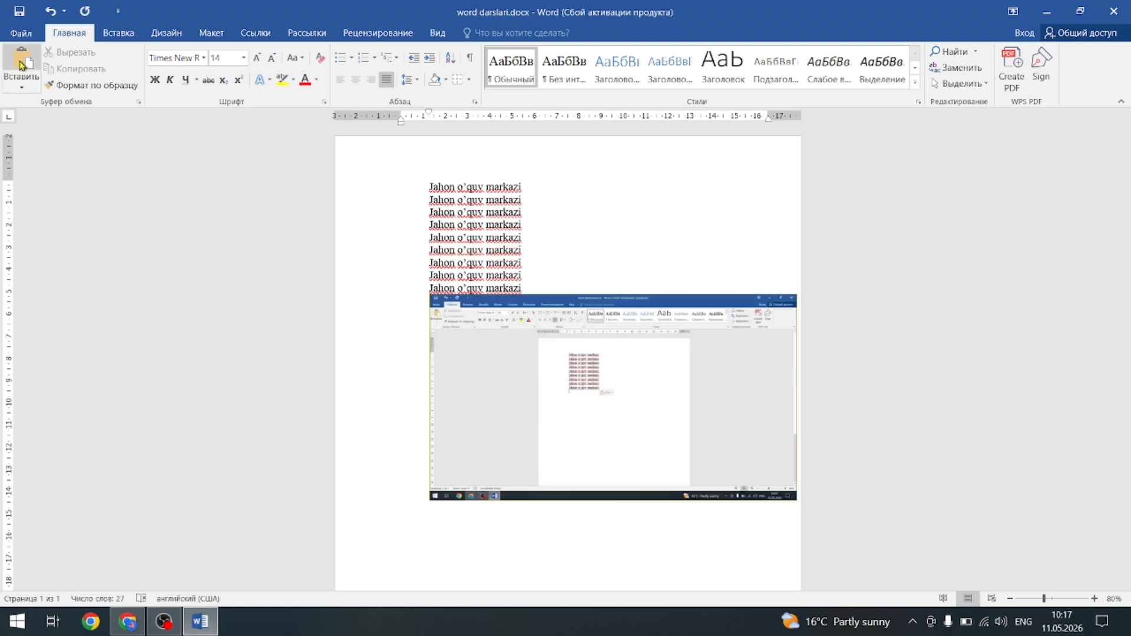
key("ctrl+z")
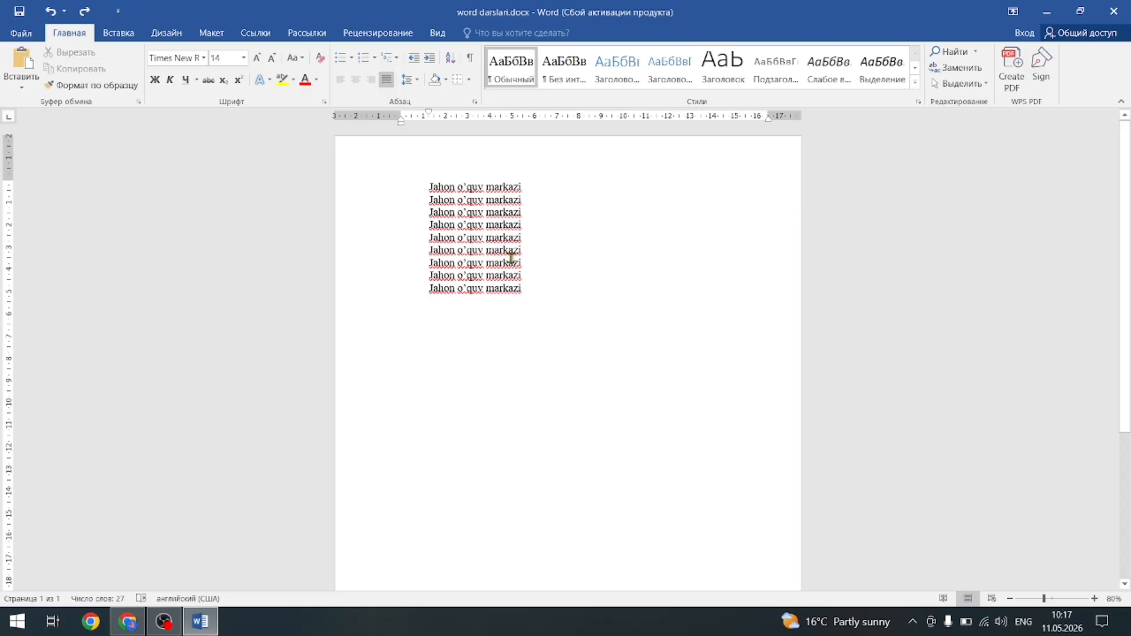
left_click_drag(536, 176, 417, 174)
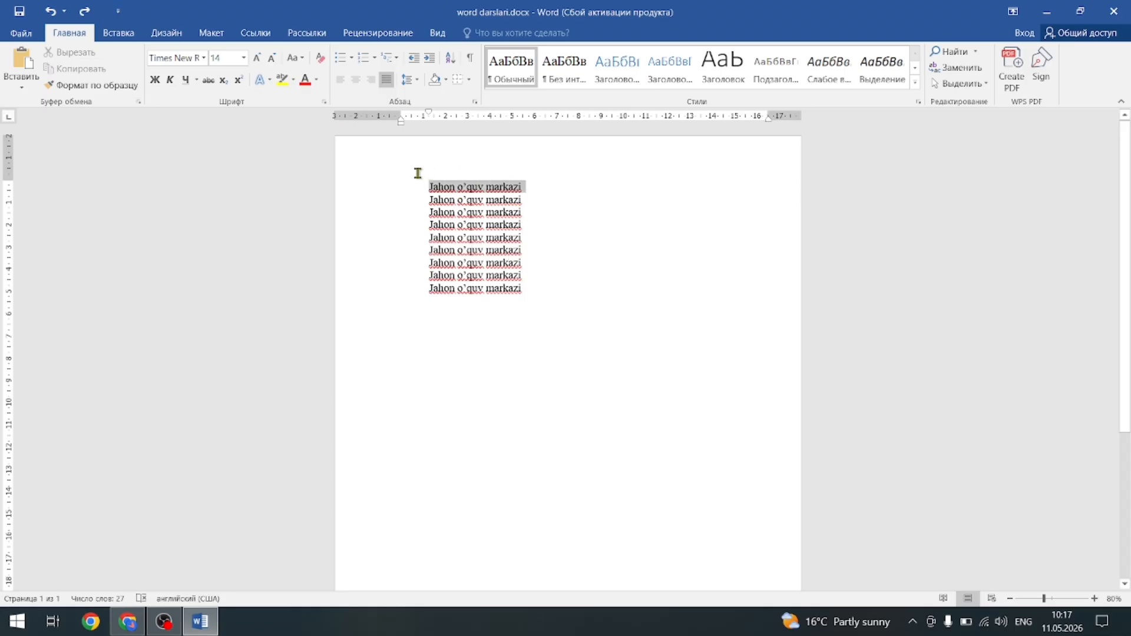
Set the first line's font to Algerian.
left_click(204, 58)
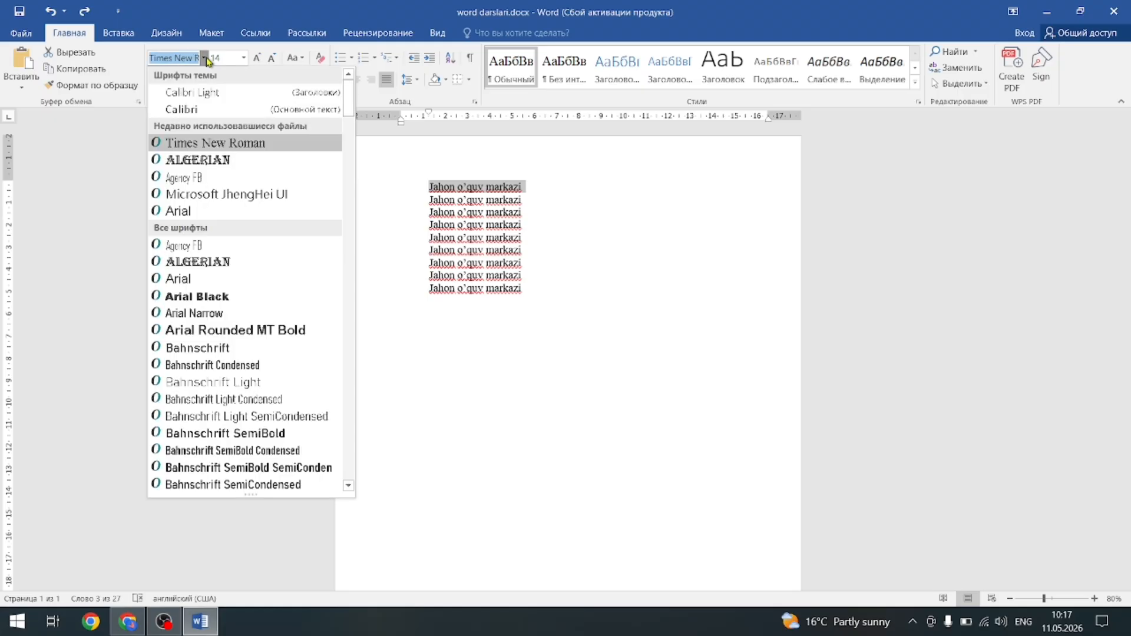
left_click(196, 160)
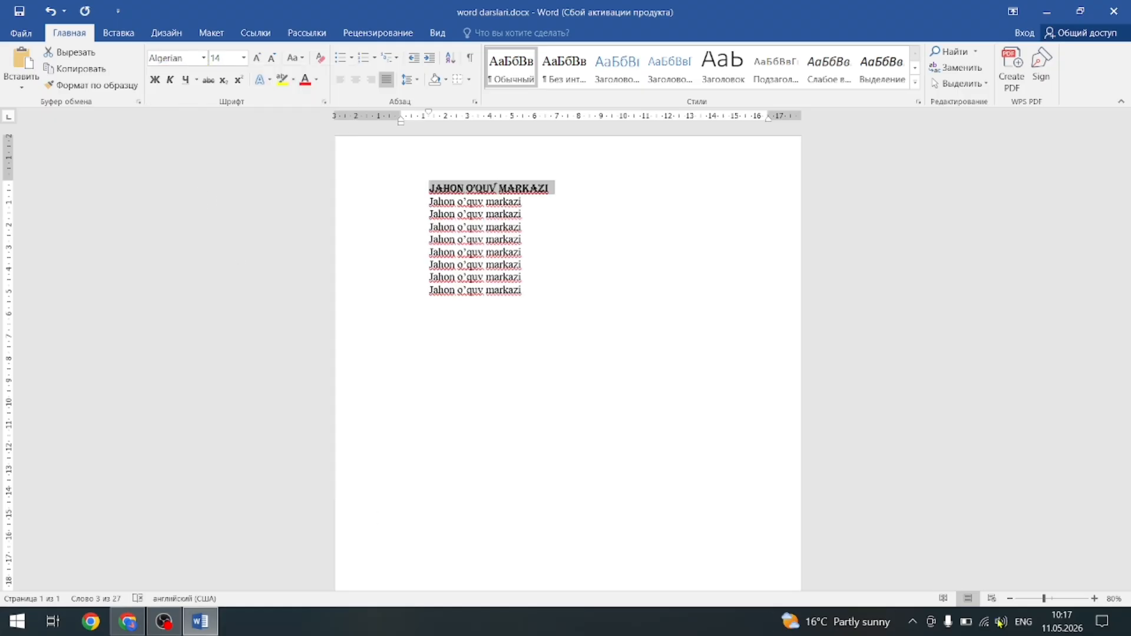
left_click(672, 359)
scroll(631, 421, "up", 4)
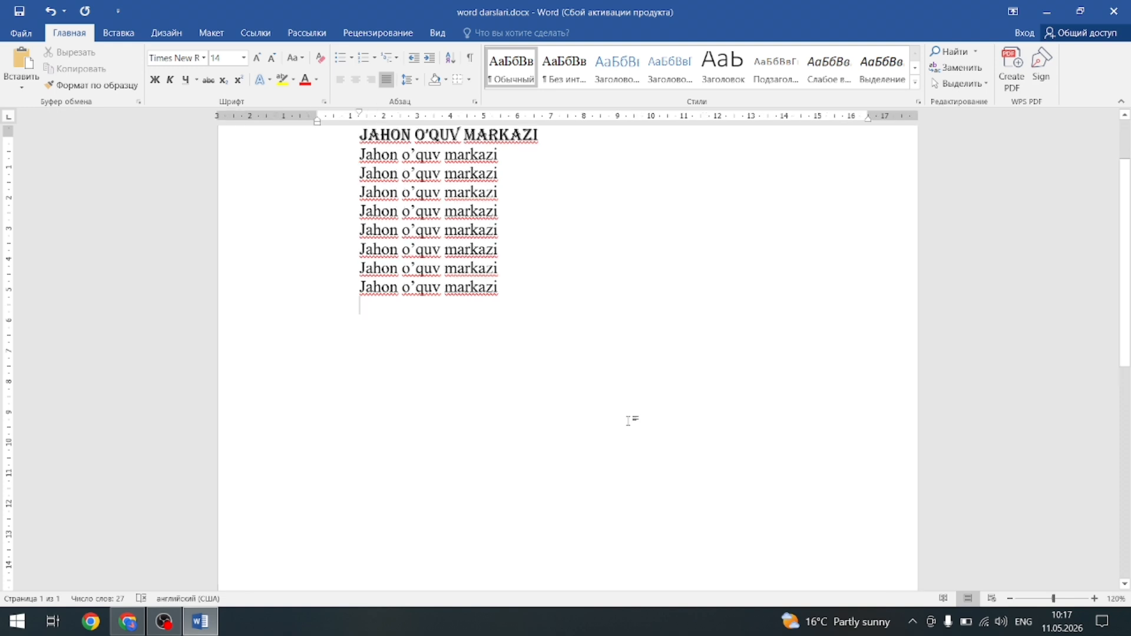
scroll(631, 419, "up", 1)
scroll(627, 397, "up", 3)
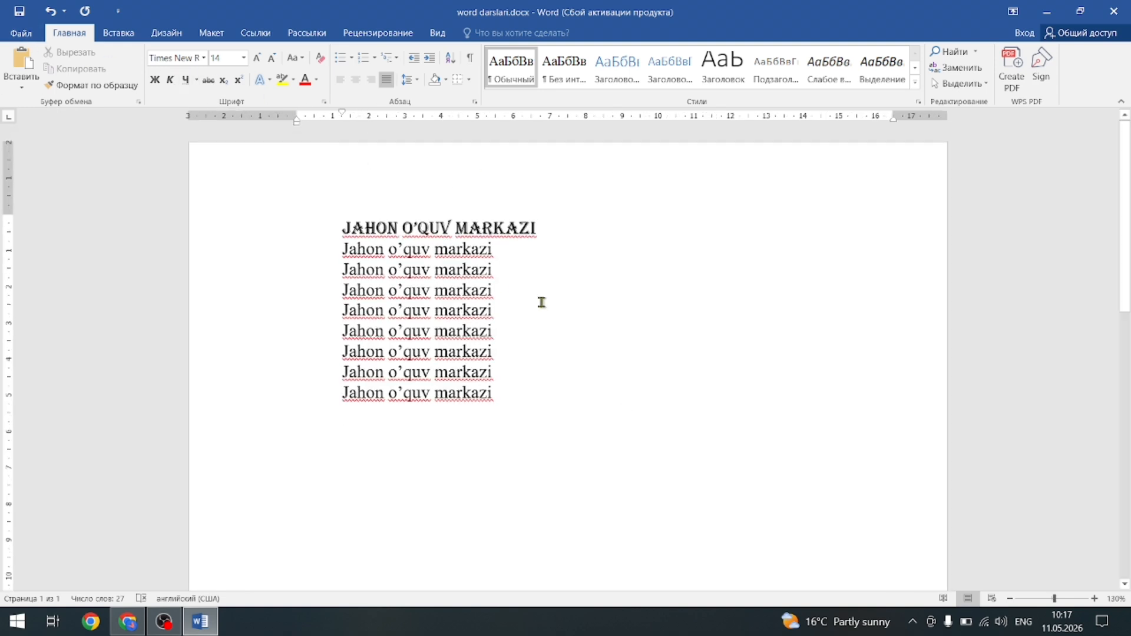
Set the second line in Arial Black and the third line in Bauhaus 93.
left_click_drag(499, 248, 313, 247)
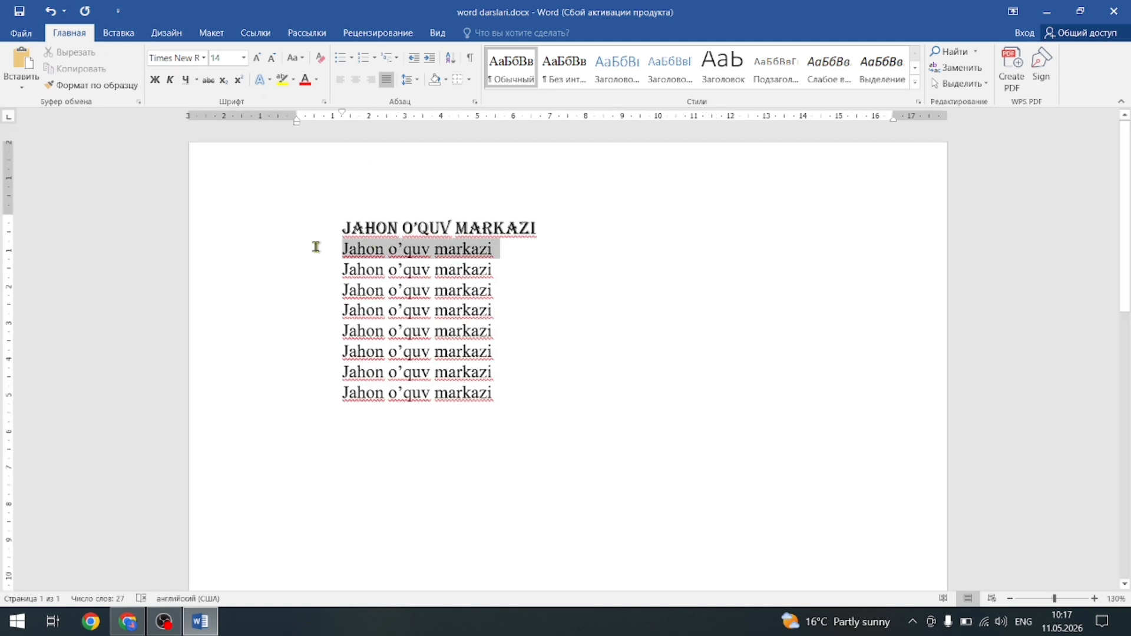
left_click(204, 59)
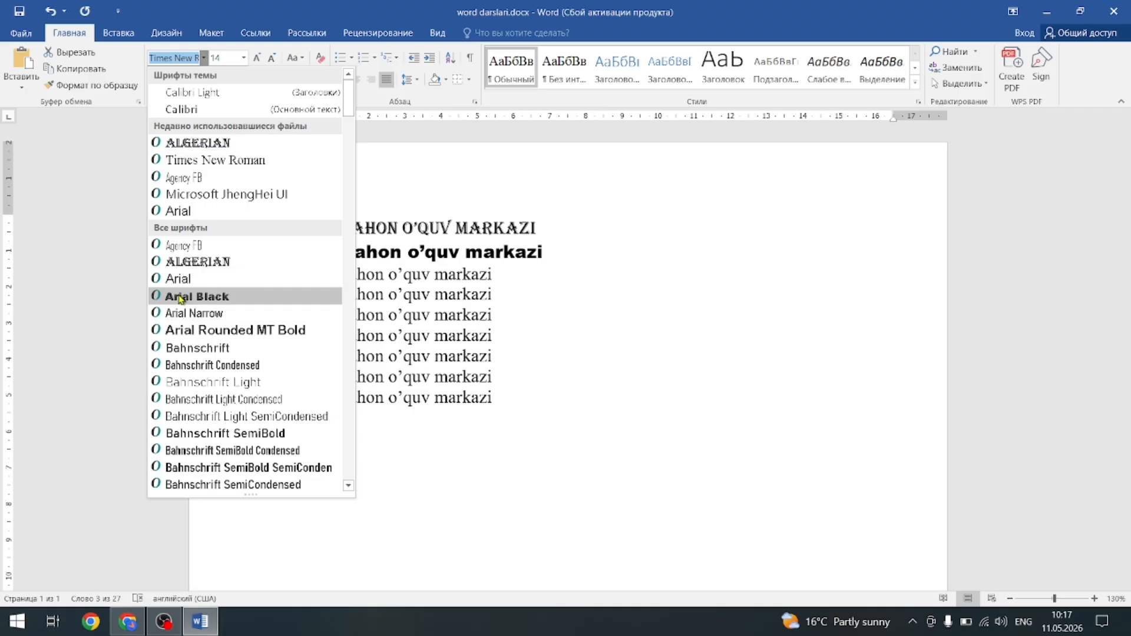
left_click(316, 308)
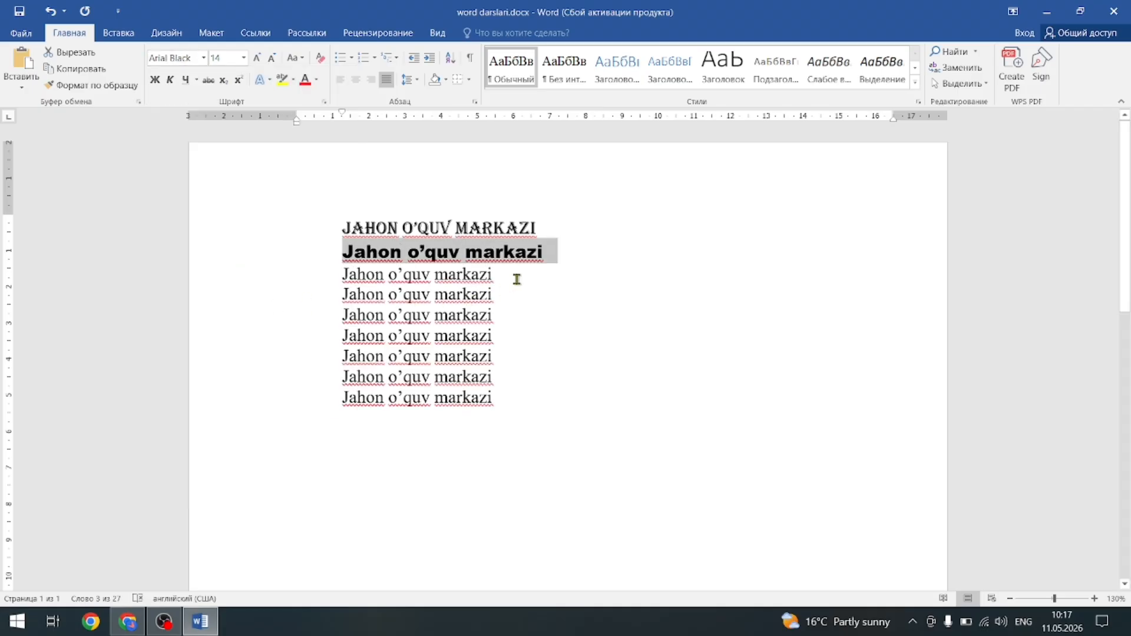
left_click_drag(514, 276, 310, 271)
left_click(204, 58)
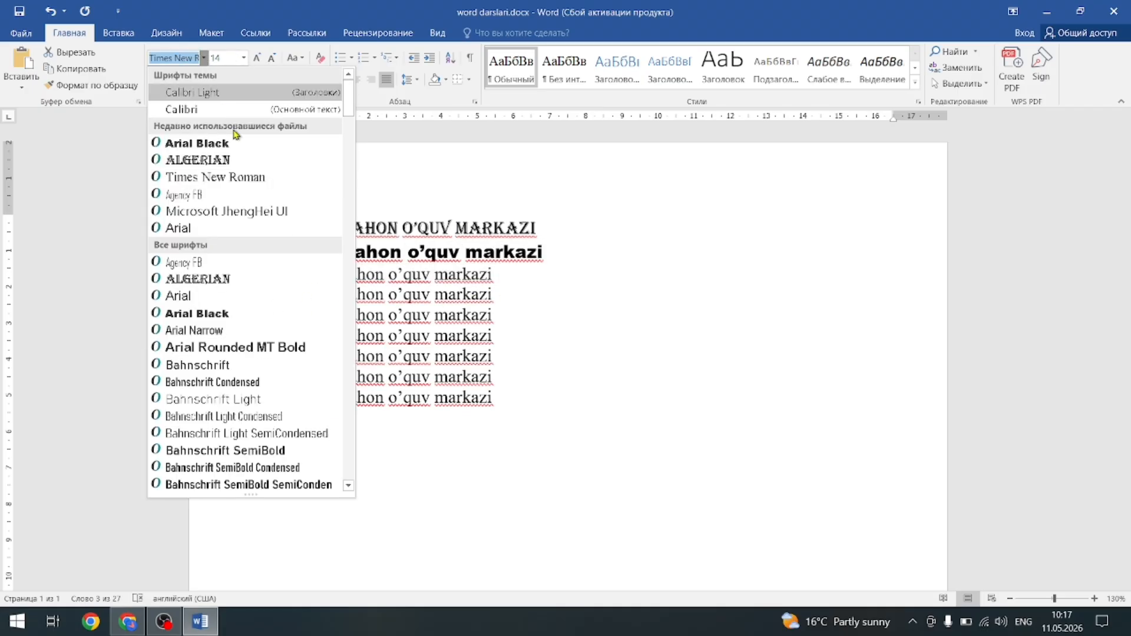
scroll(224, 305, "down", 2)
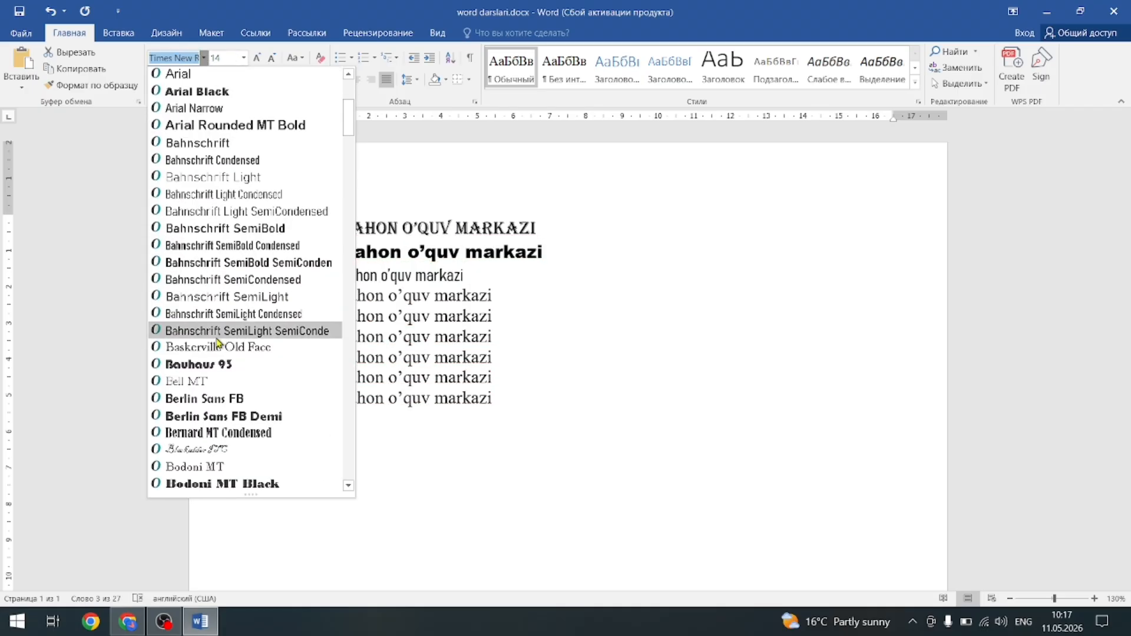
left_click(219, 370)
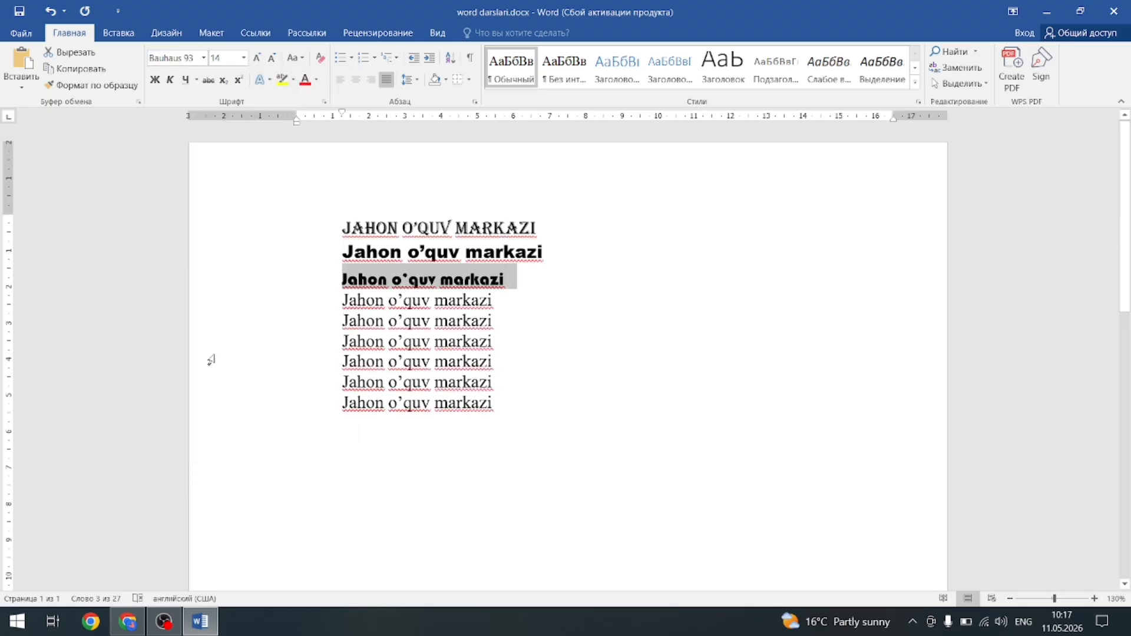
left_click(548, 296)
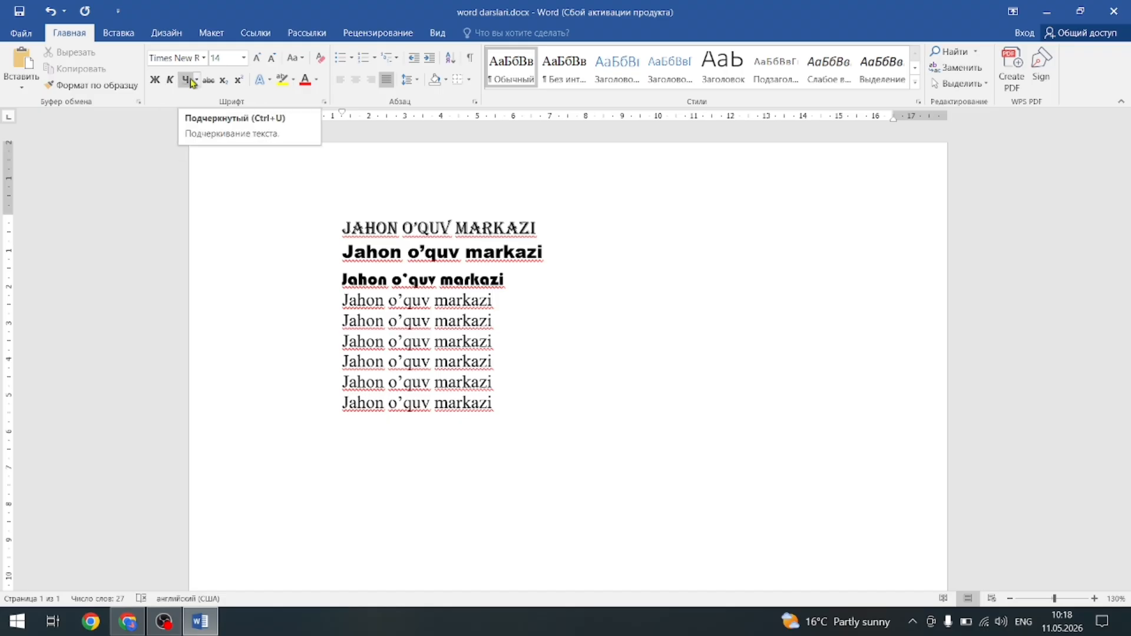
Make the fourth line bold, testing the Bold button and Ctrl+B.
left_click_drag(493, 301, 333, 305)
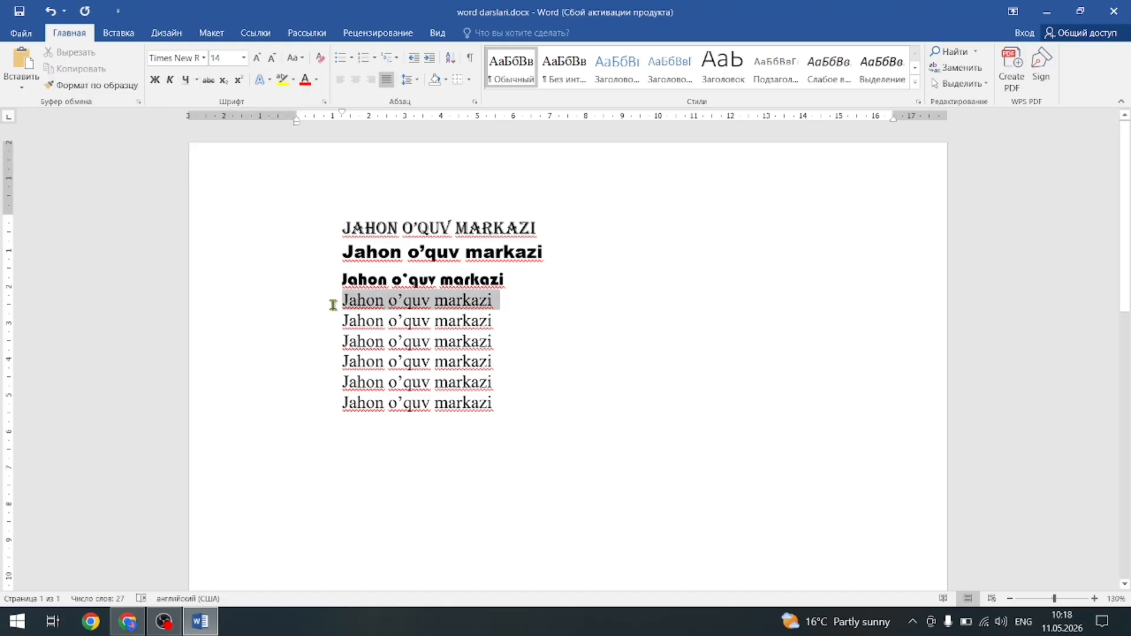
left_click(155, 80)
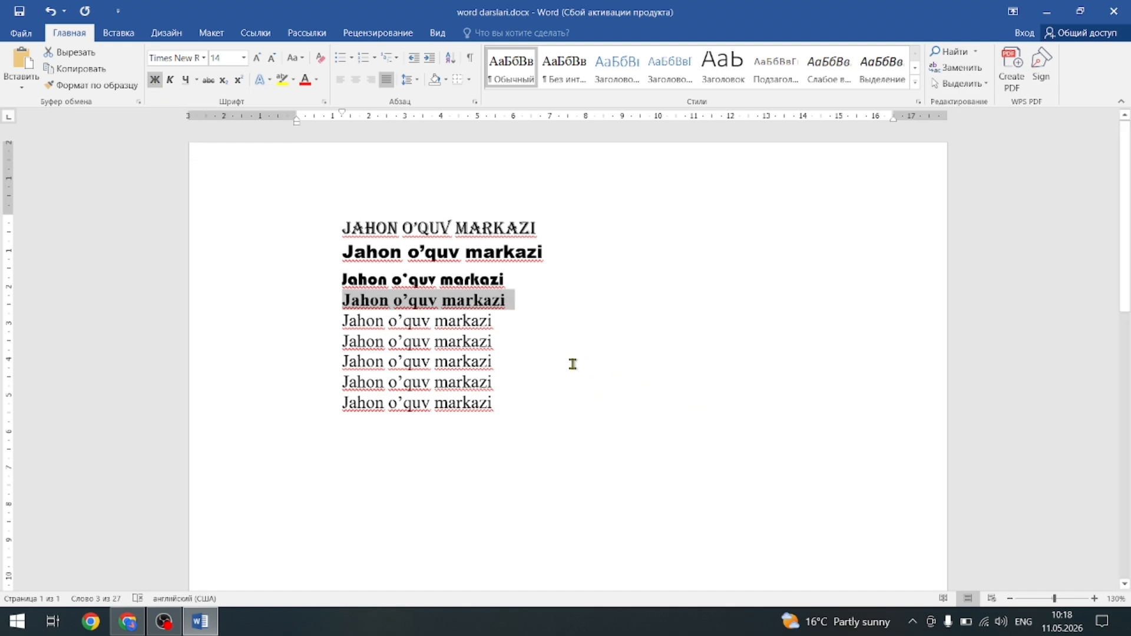
key("ctrl+b")
key("ctrl+b")
key("ctrl+b")
key("ctrl+b")
key("ctrl+b")
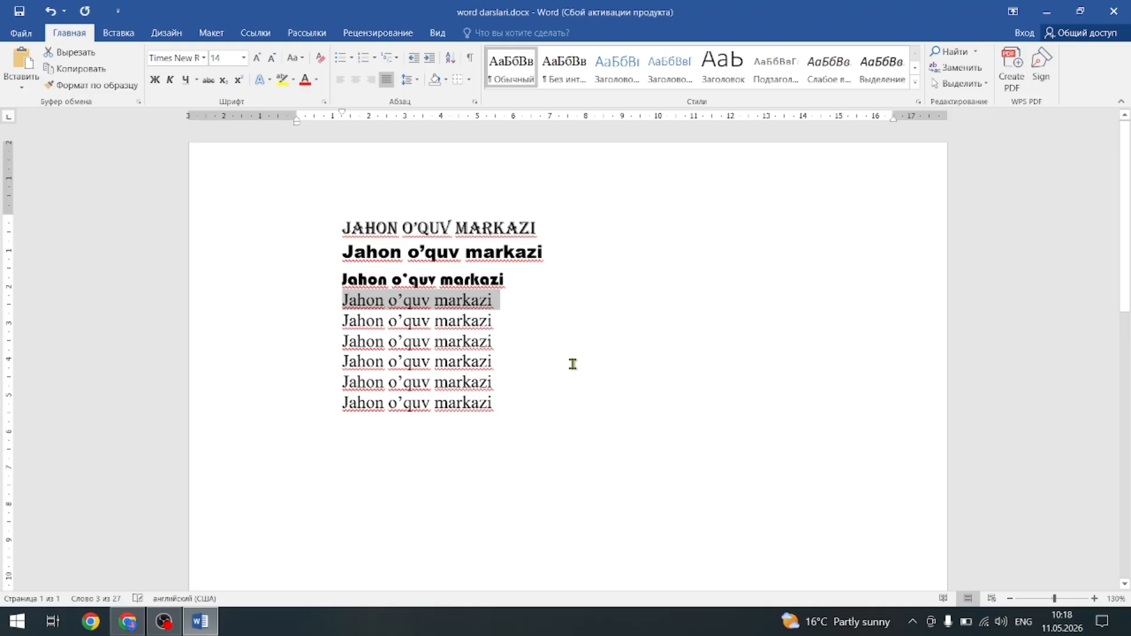
key("ctrl+b")
key("ctrl+b")
key("ctrl+b")
key("ctrl+b")
key("ctrl+b")
key("ctrl+b")
key("ctrl+b")
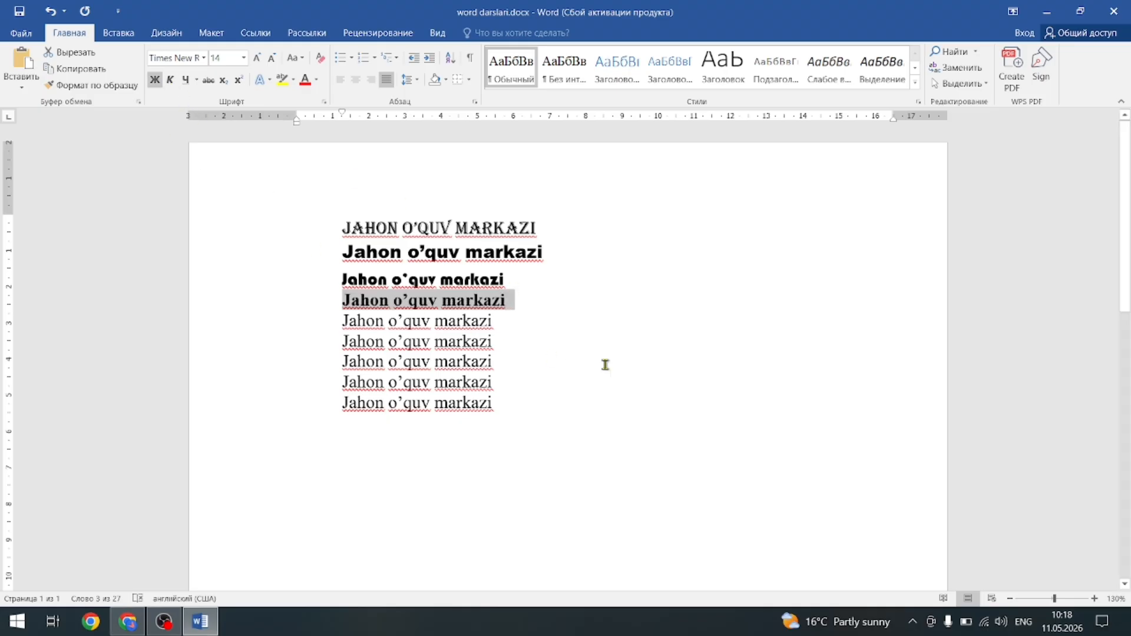
Label the fourth line 'ctrl+B' and start a 'ctrl+' label on the fifth line.
left_click(571, 308)
type("ctrl+")
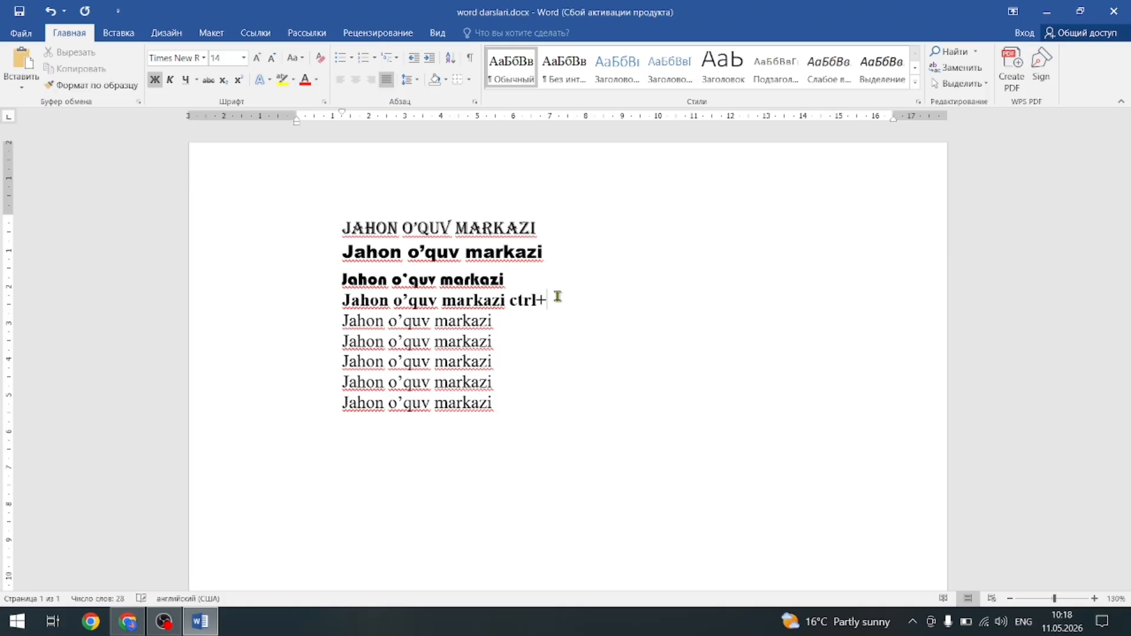
type("B")
key("Down")
key("Down")
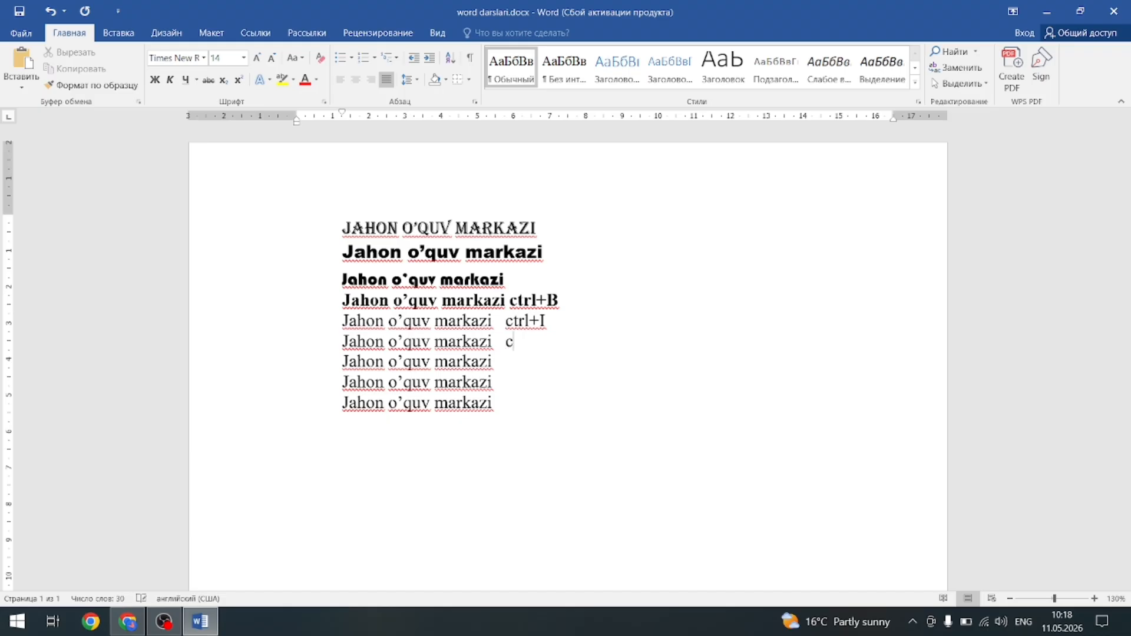
type("ctrl+U")
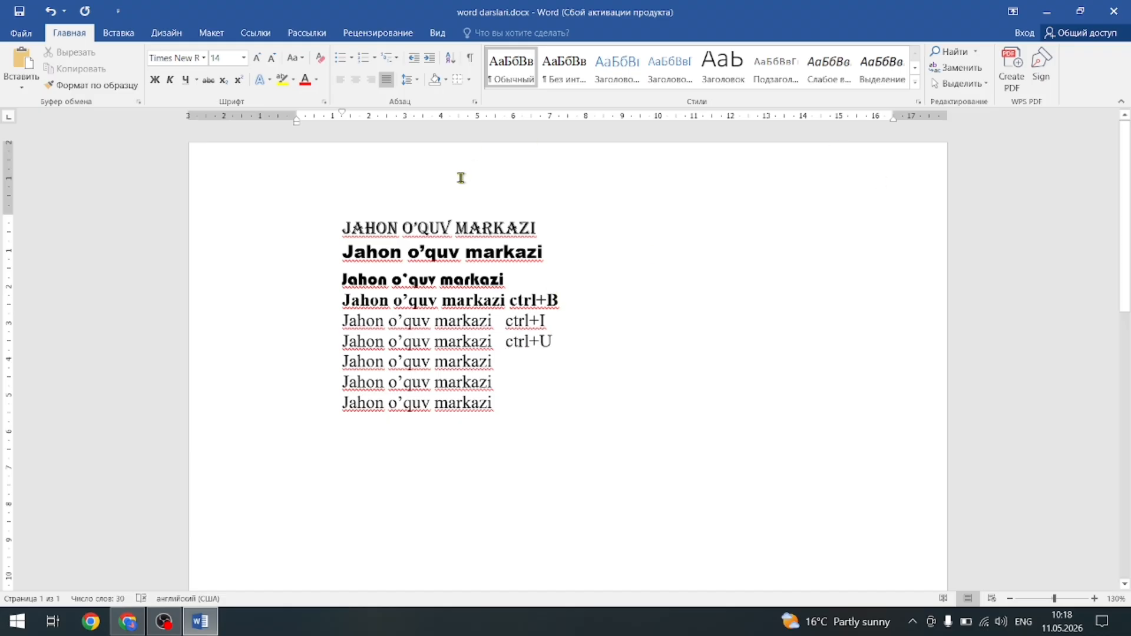
Italicize the word 'Jahon' on the fifth line.
left_click_drag(339, 323, 389, 328)
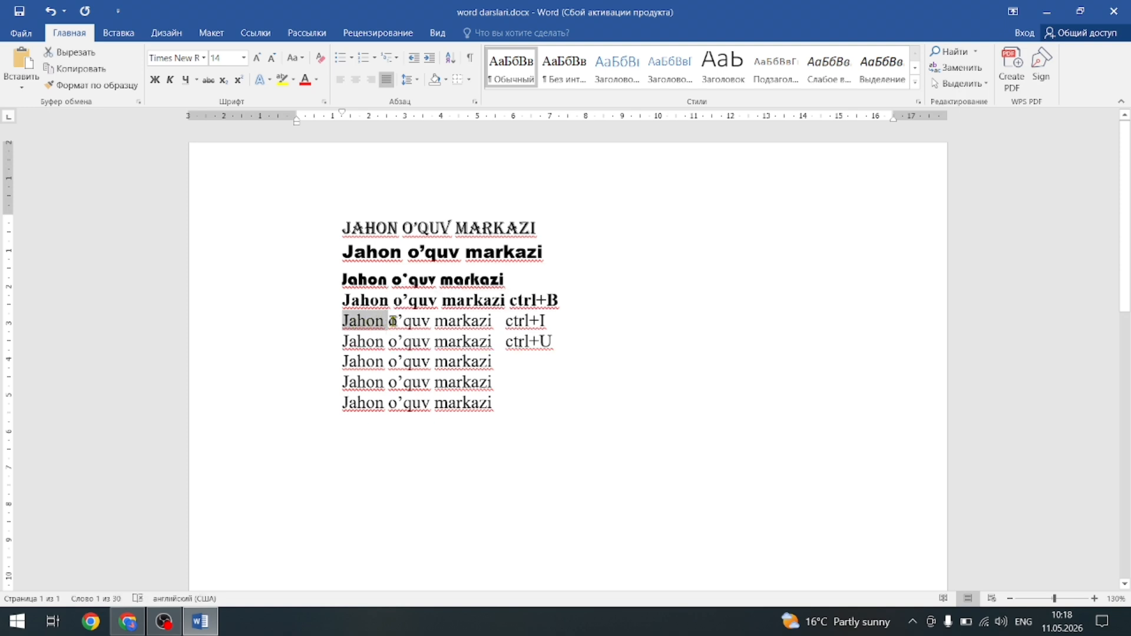
key("ctrl+i")
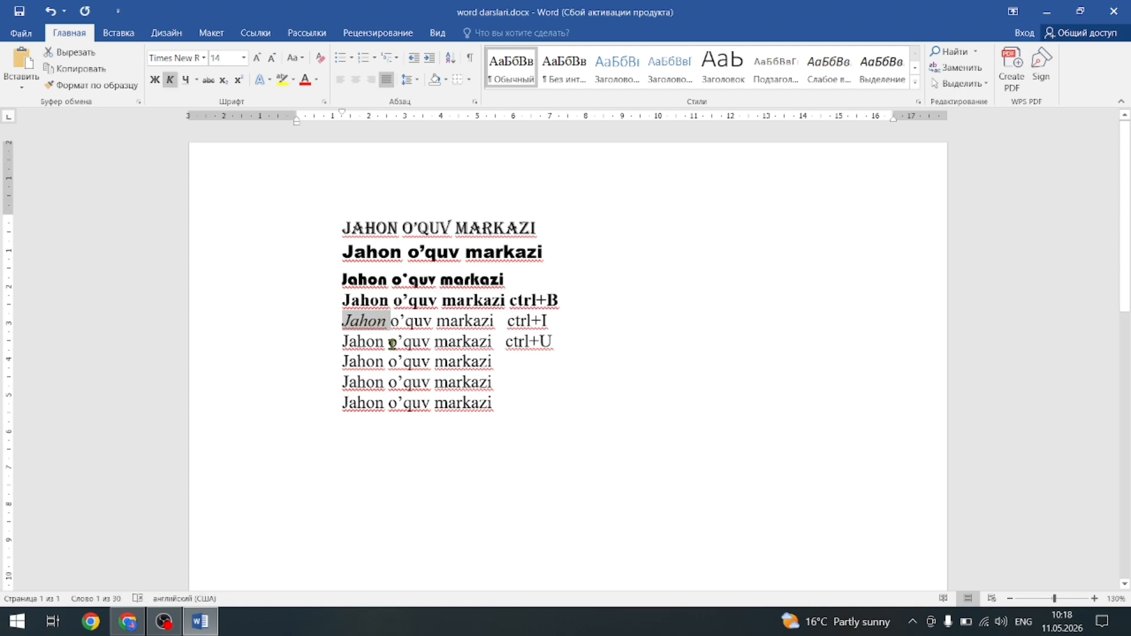
left_click(172, 82)
left_click(173, 81)
left_click(438, 322)
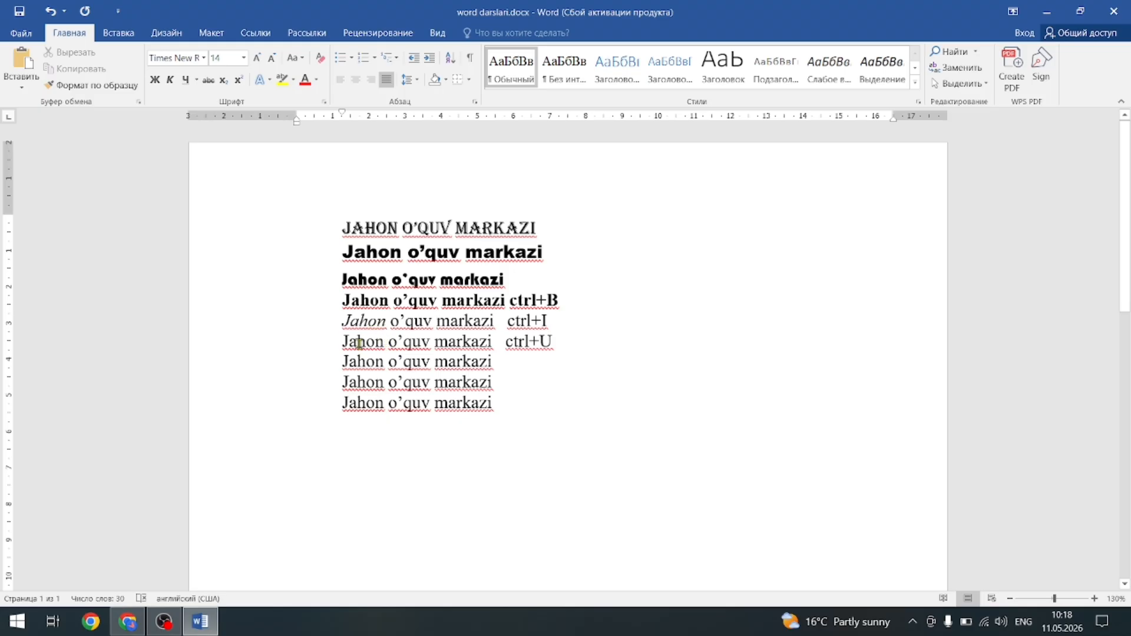
Give the sixth line's text a plain single underline.
left_click_drag(343, 345, 504, 345)
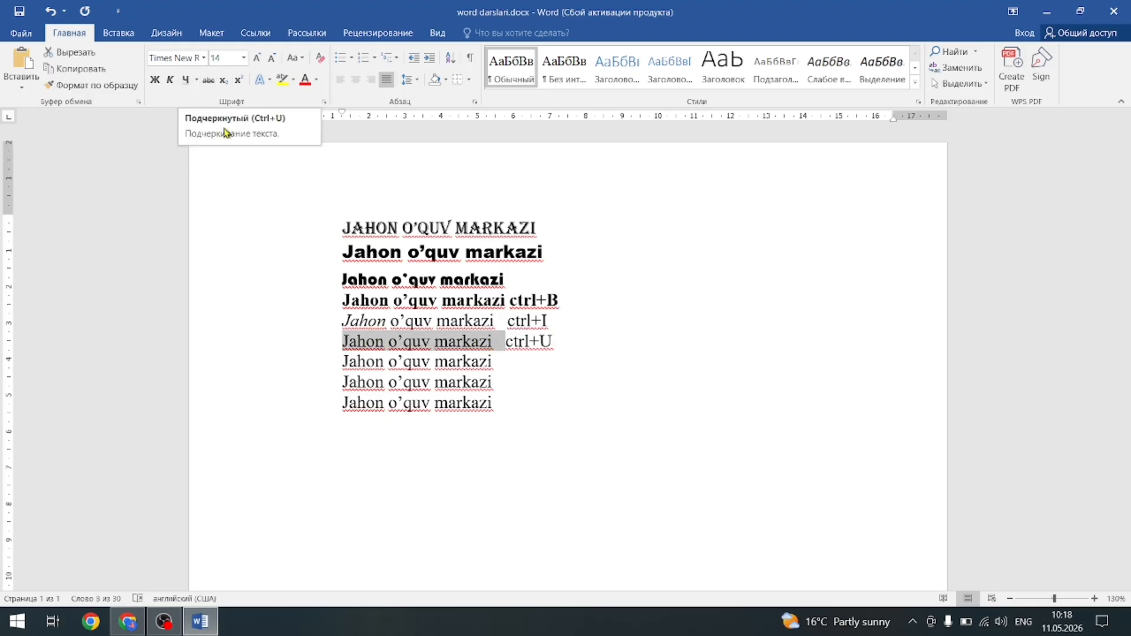
left_click(185, 78)
left_click(185, 79)
left_click(185, 78)
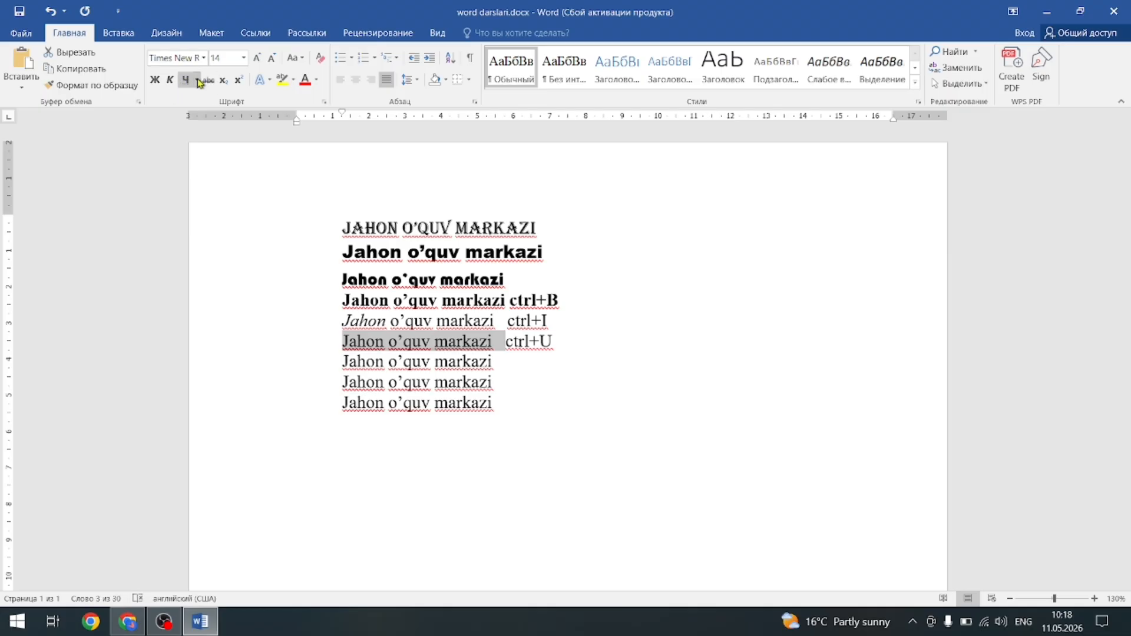
left_click(198, 81)
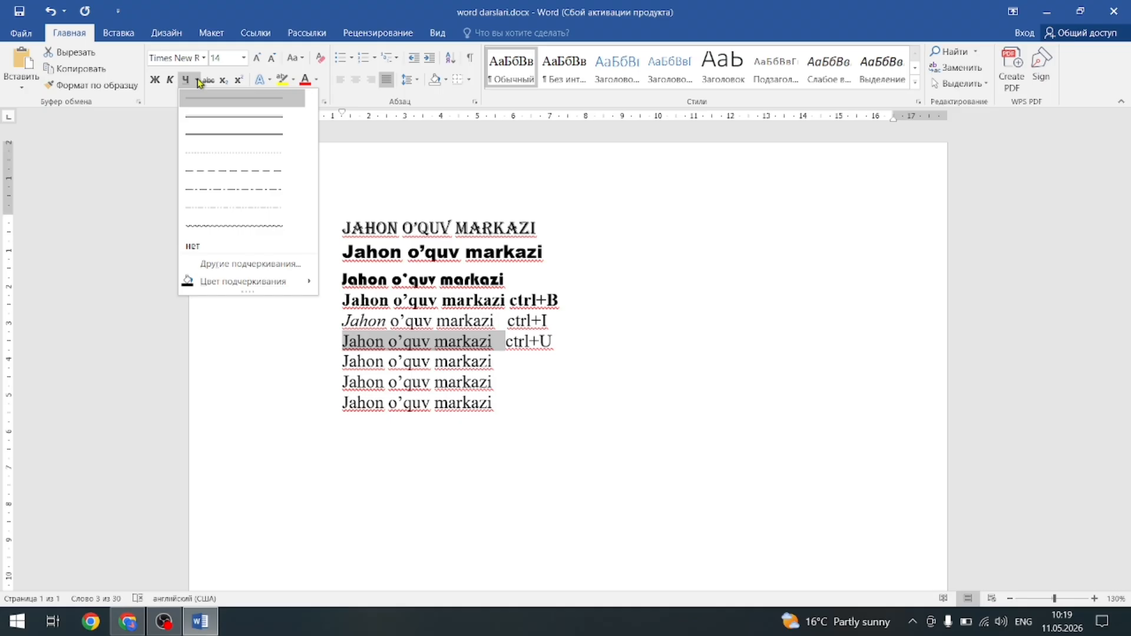
left_click(206, 118)
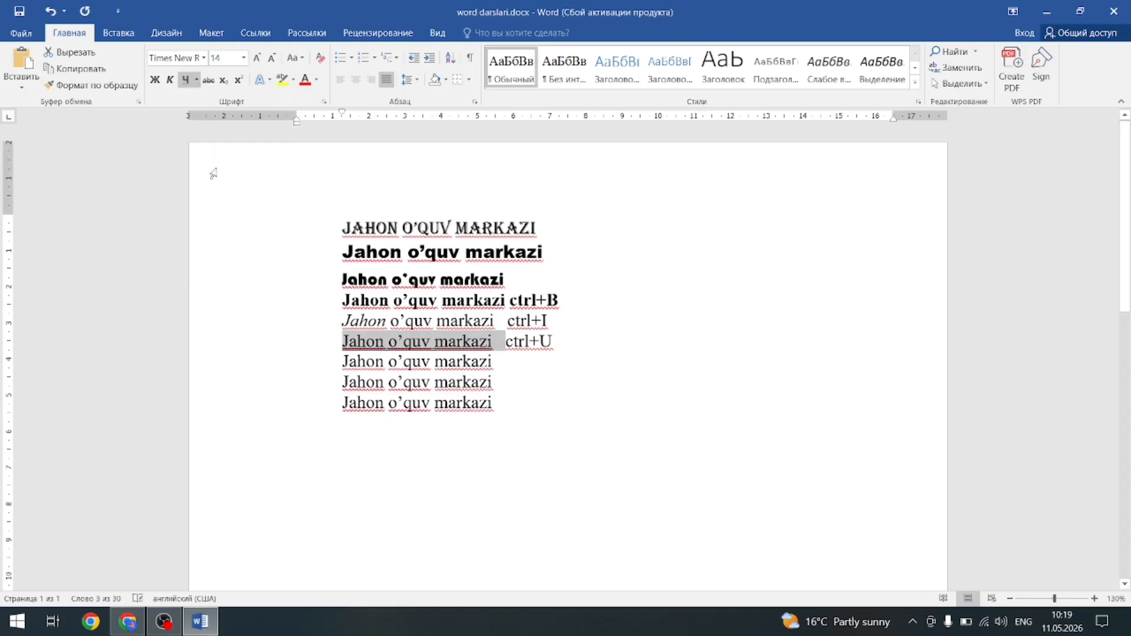
scroll(562, 408, "up", 5)
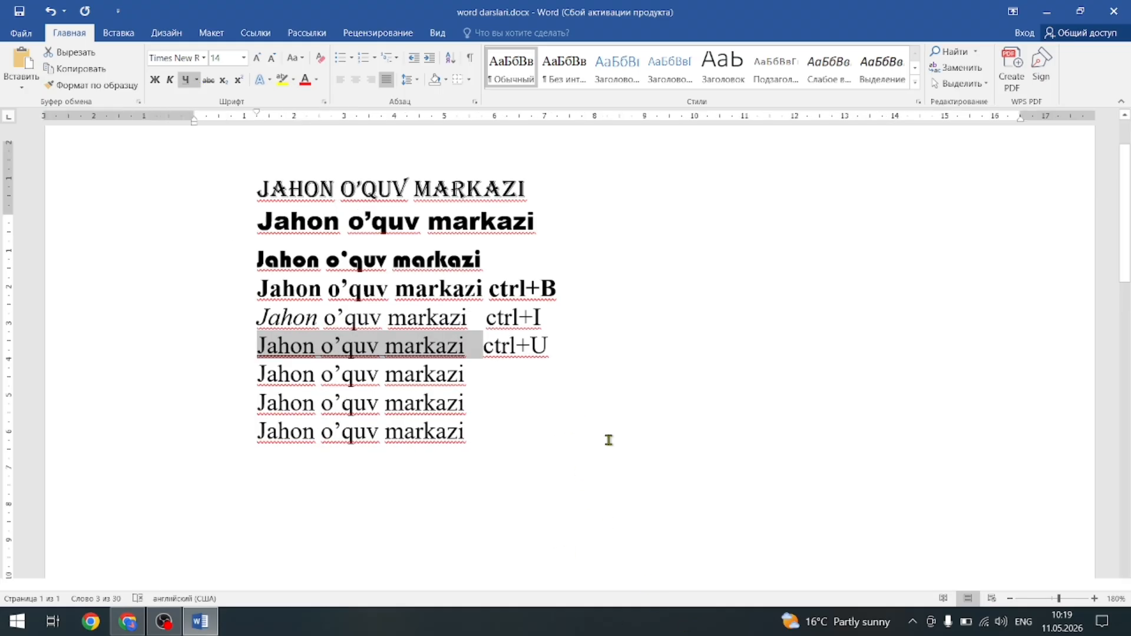
left_click(608, 441)
scroll(536, 484, "up", 2)
scroll(536, 483, "up", 9)
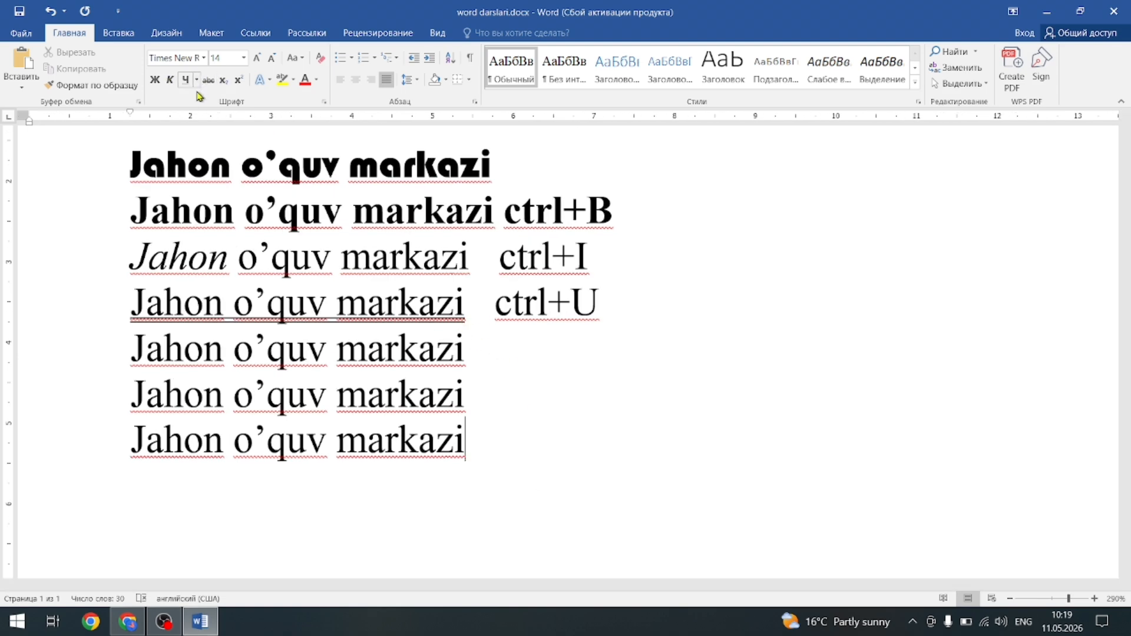
Remove the underline from 'Jahon' on the ctrl+U line, keeping 'o'quv markazi' underlined.
double_click(131, 313)
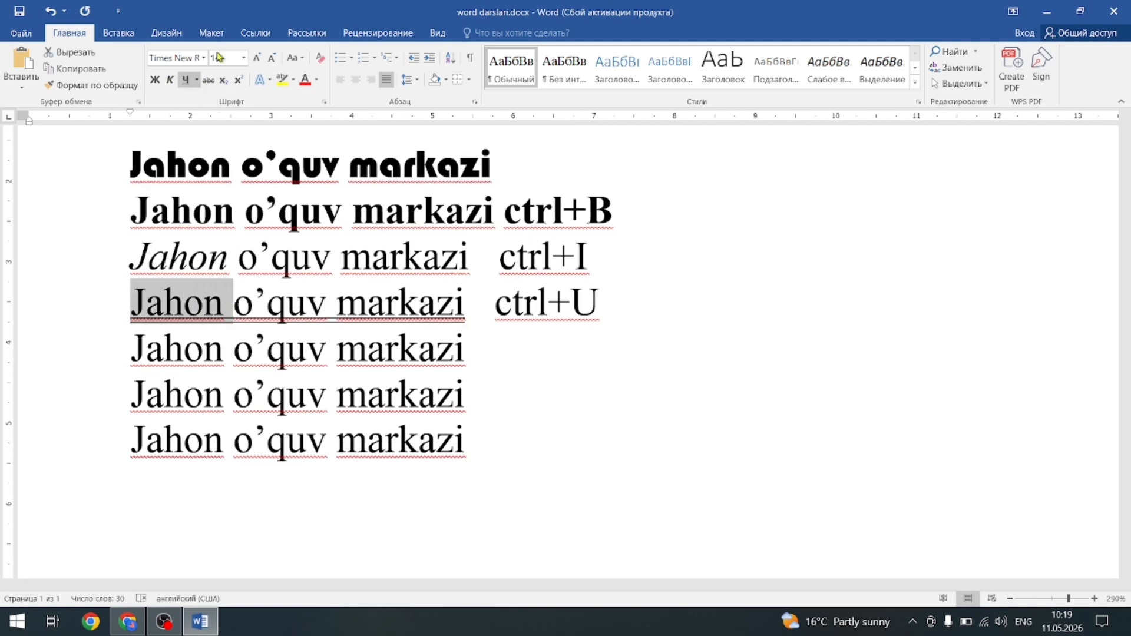
left_click(187, 80)
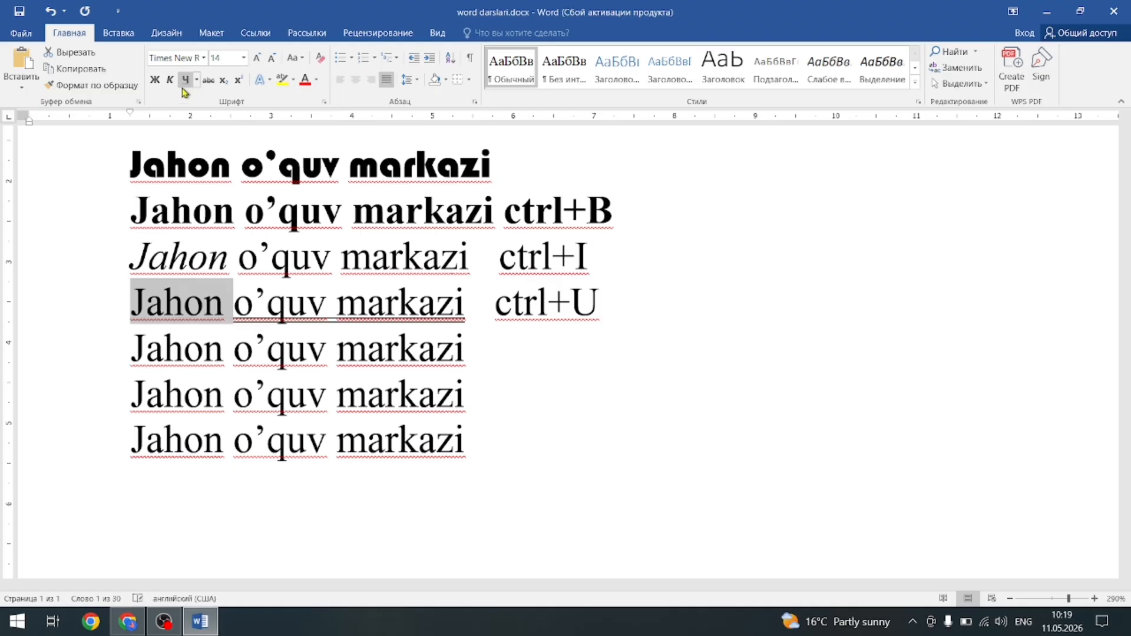
left_click(236, 343)
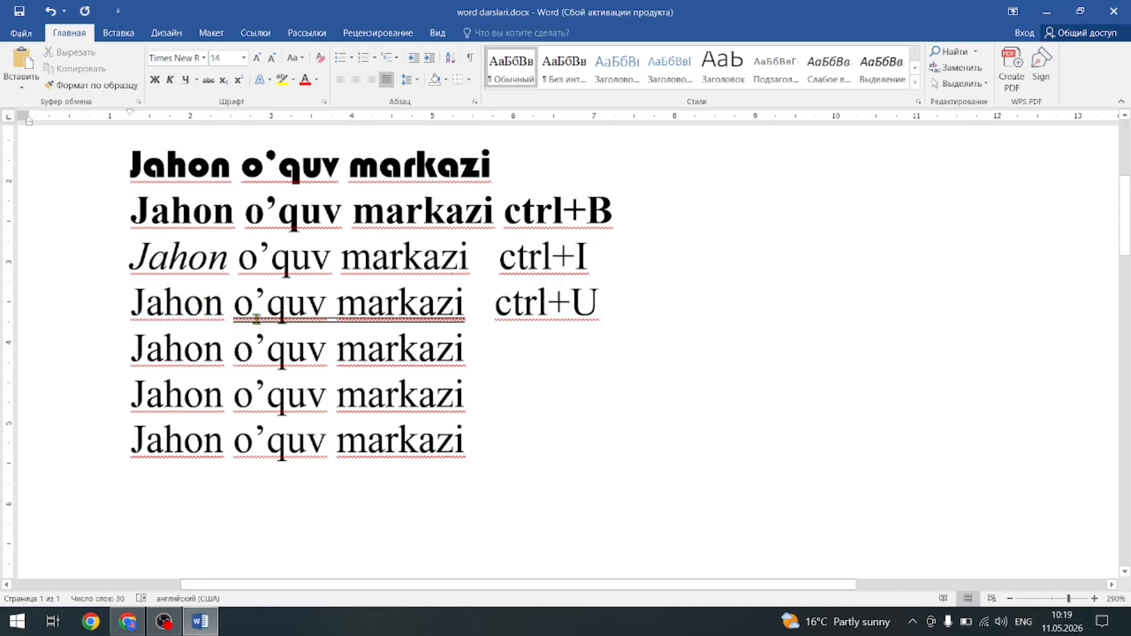
left_click_drag(244, 309, 465, 311)
Color the underline under 'o'quv markazi' red.
left_click(198, 82)
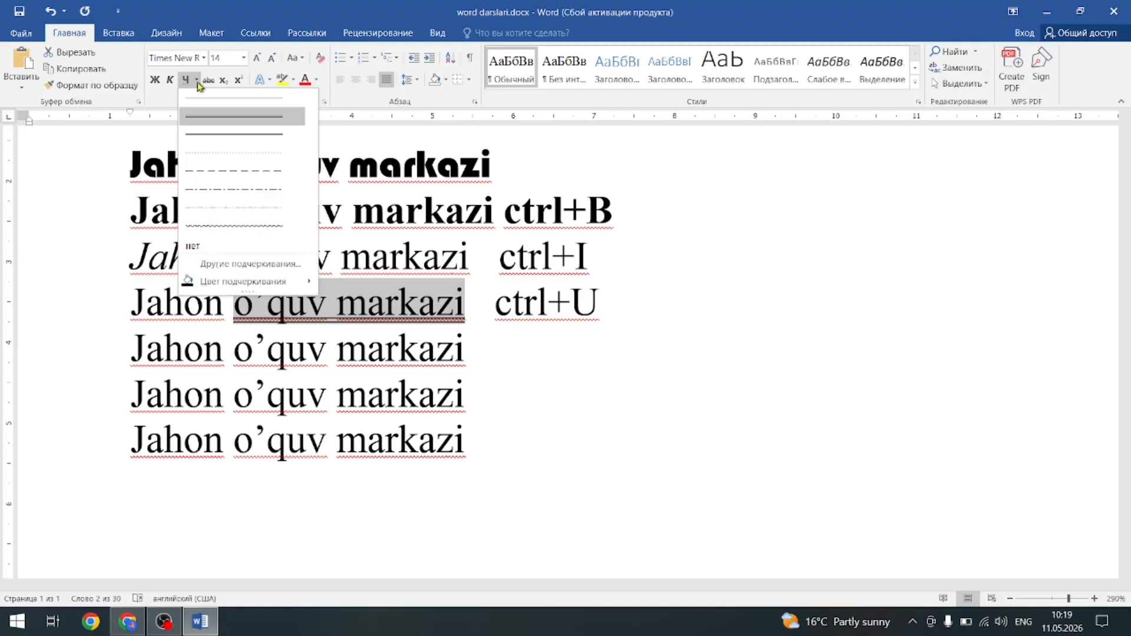
mouse_move(218, 285)
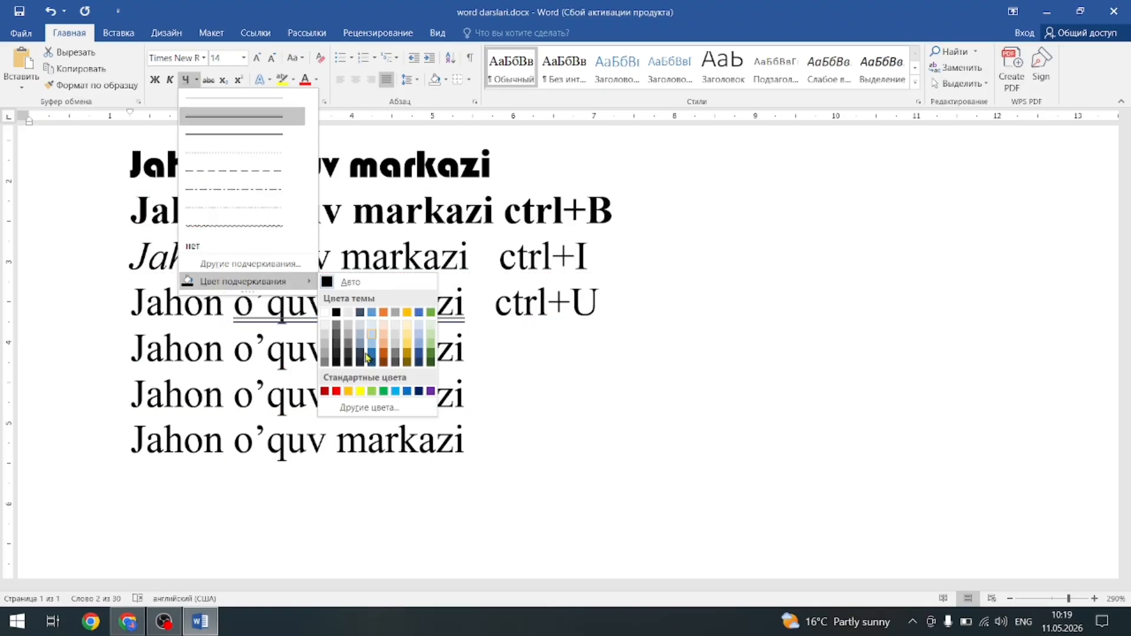
left_click(336, 392)
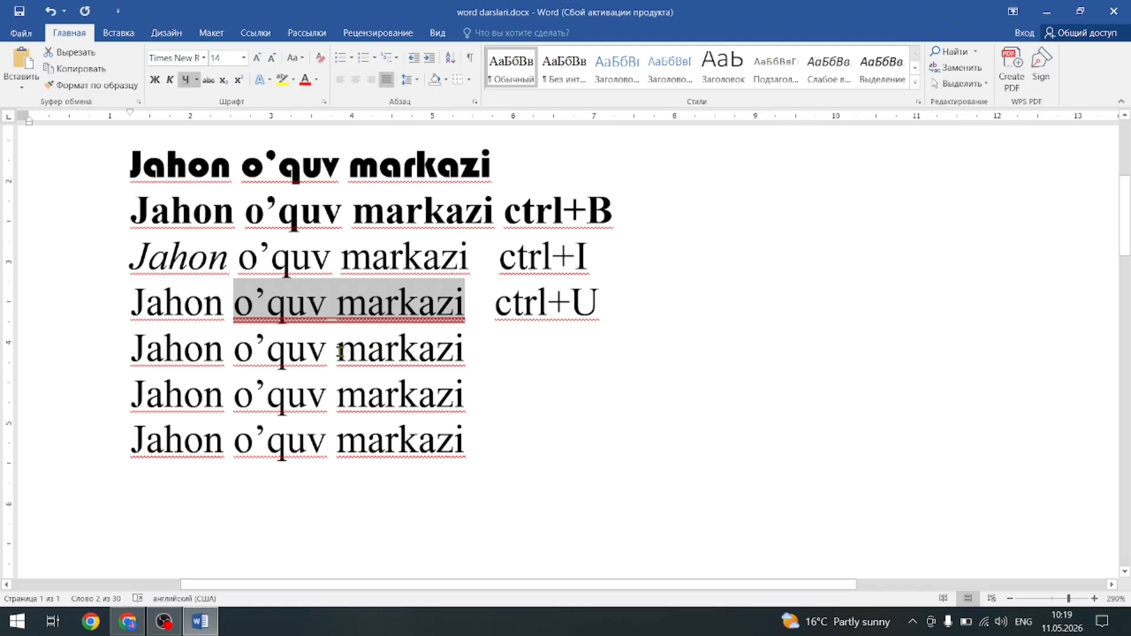
Give 'markazi' on line five a wavy orange underline via More Underlines.
left_click_drag(340, 351, 472, 357)
left_click(197, 81)
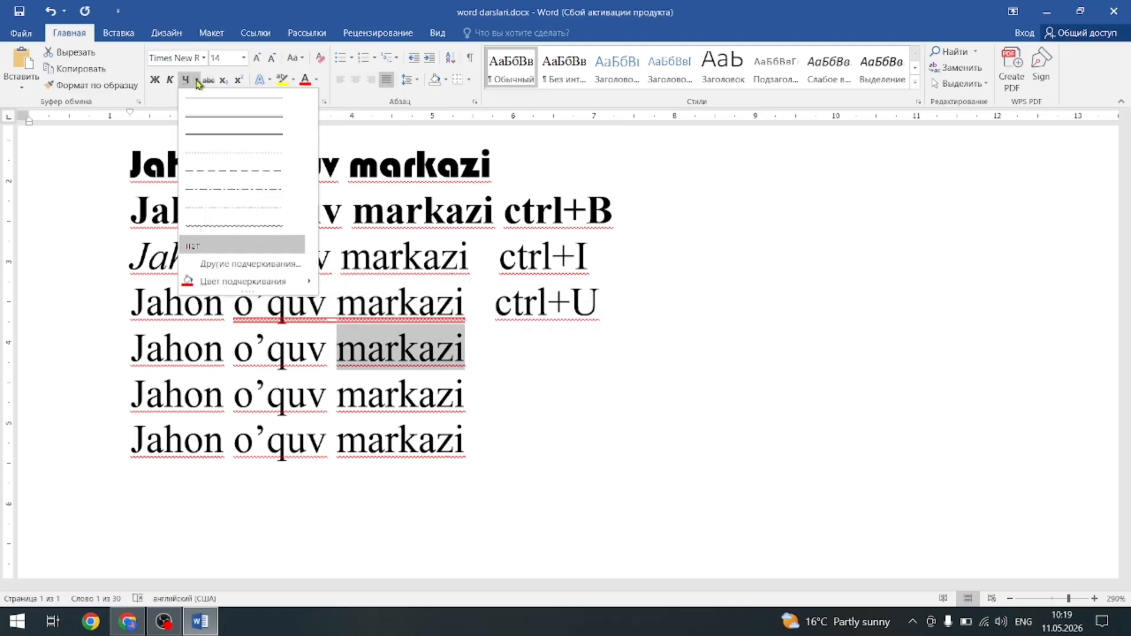
left_click(226, 229)
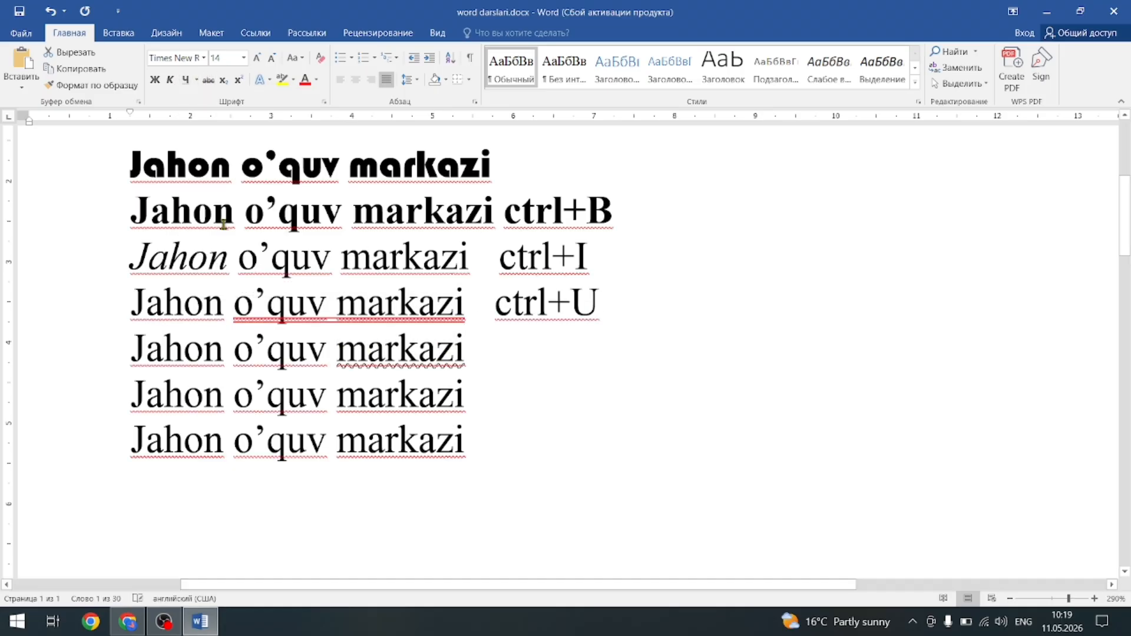
left_click(197, 82)
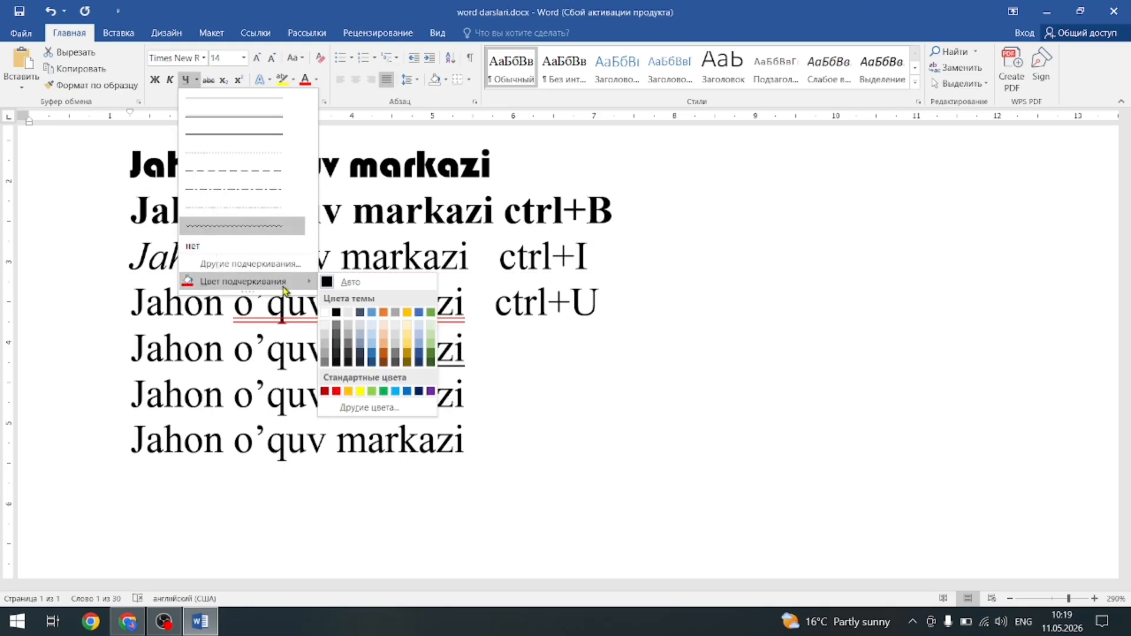
mouse_move(307, 291)
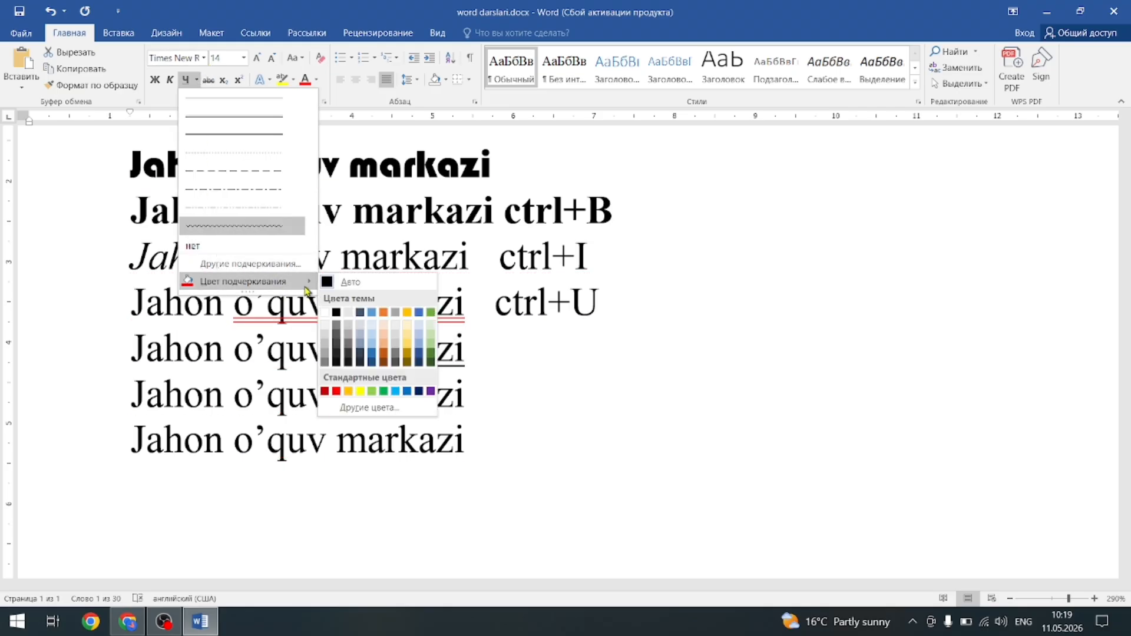
left_click(383, 314)
left_click(197, 80)
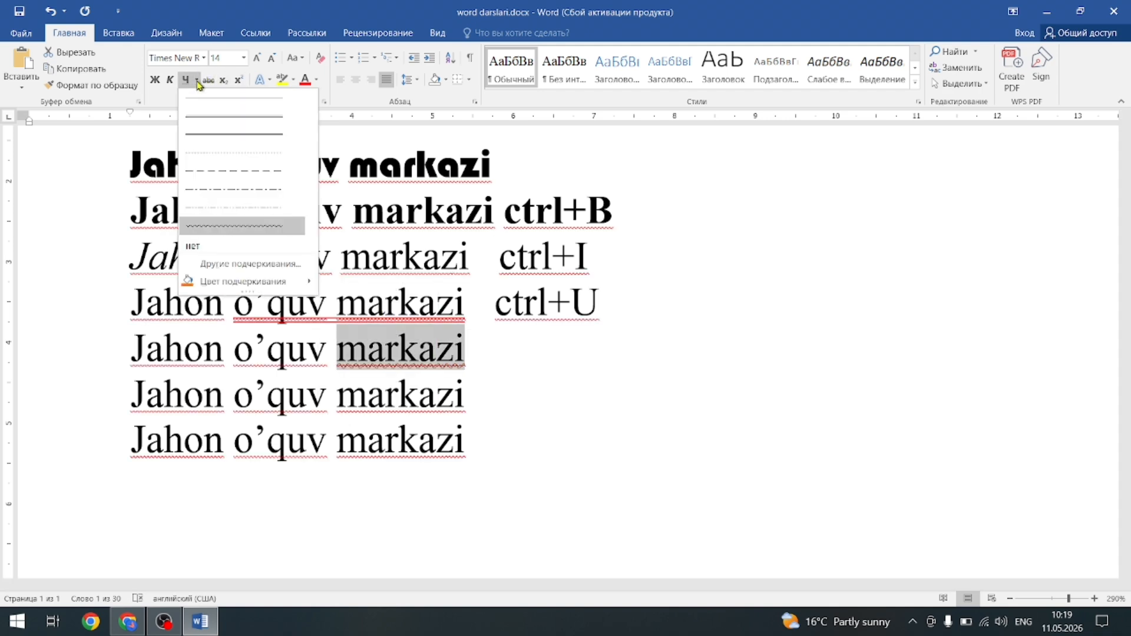
left_click(260, 266)
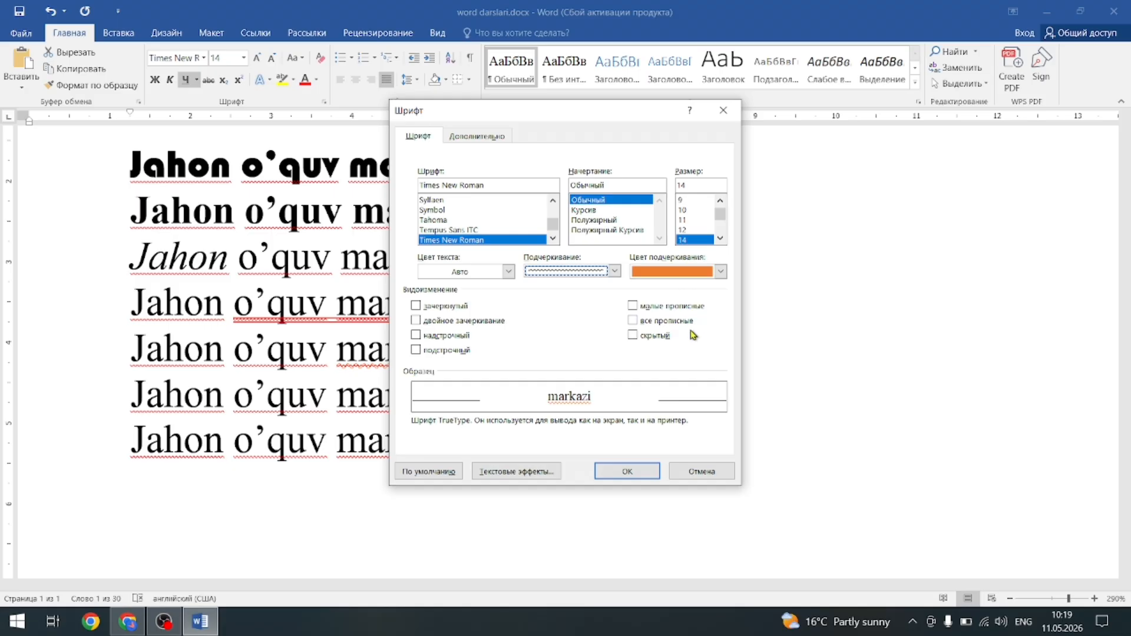
Keep the wavy underline, enlarge 'markazi' to size 48, then undo the size change.
left_click(615, 276)
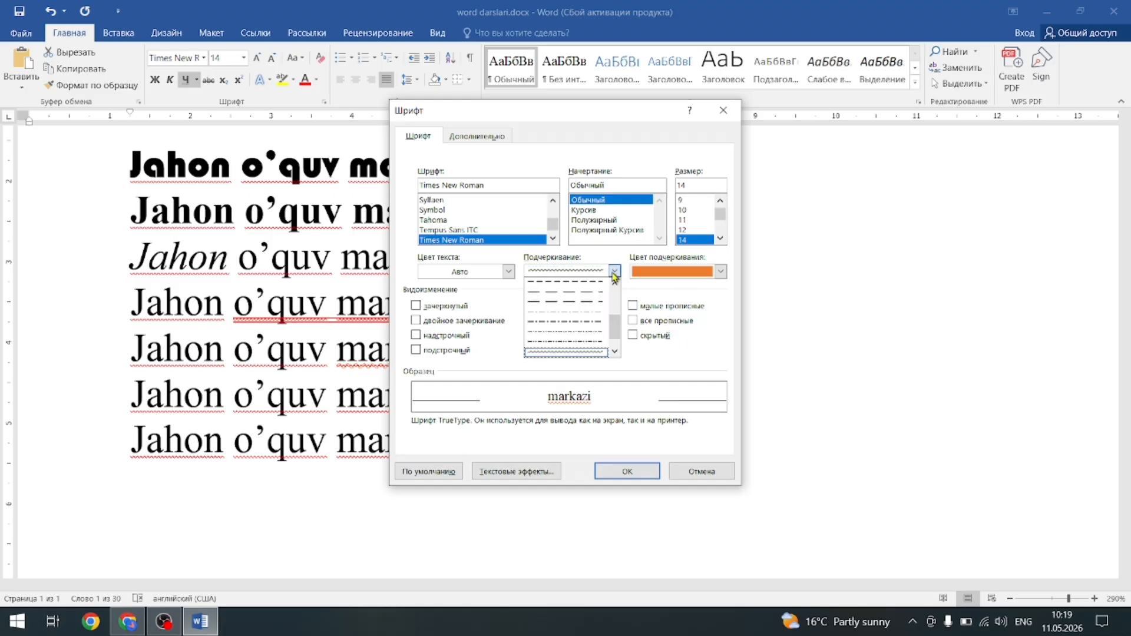
left_click(730, 275)
scroll(720, 218, "down", 3)
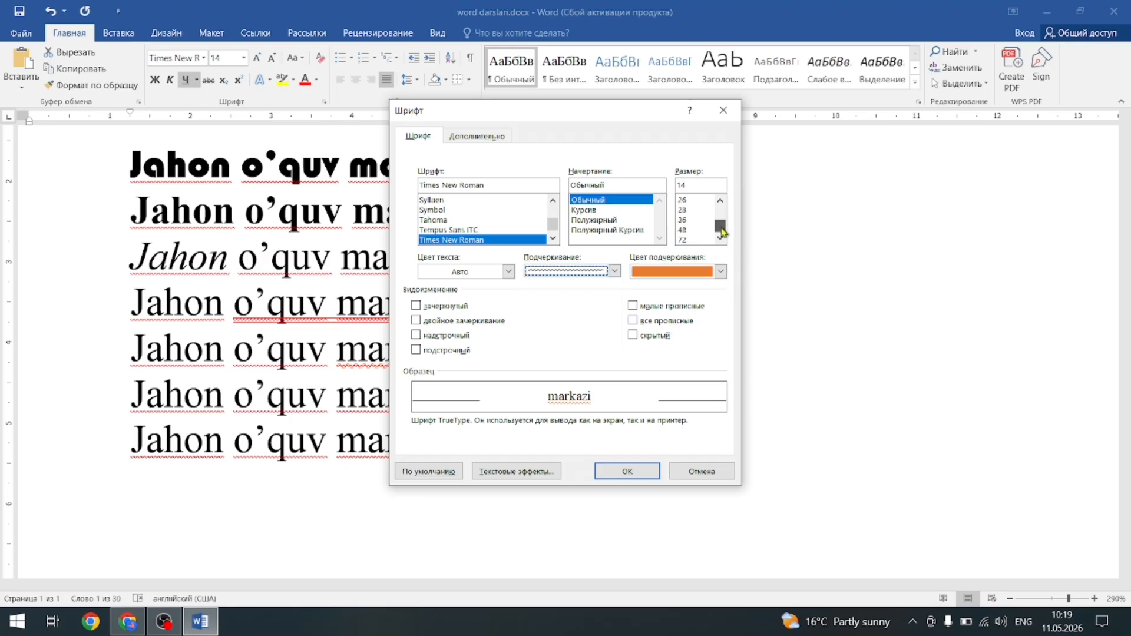
left_click(693, 230)
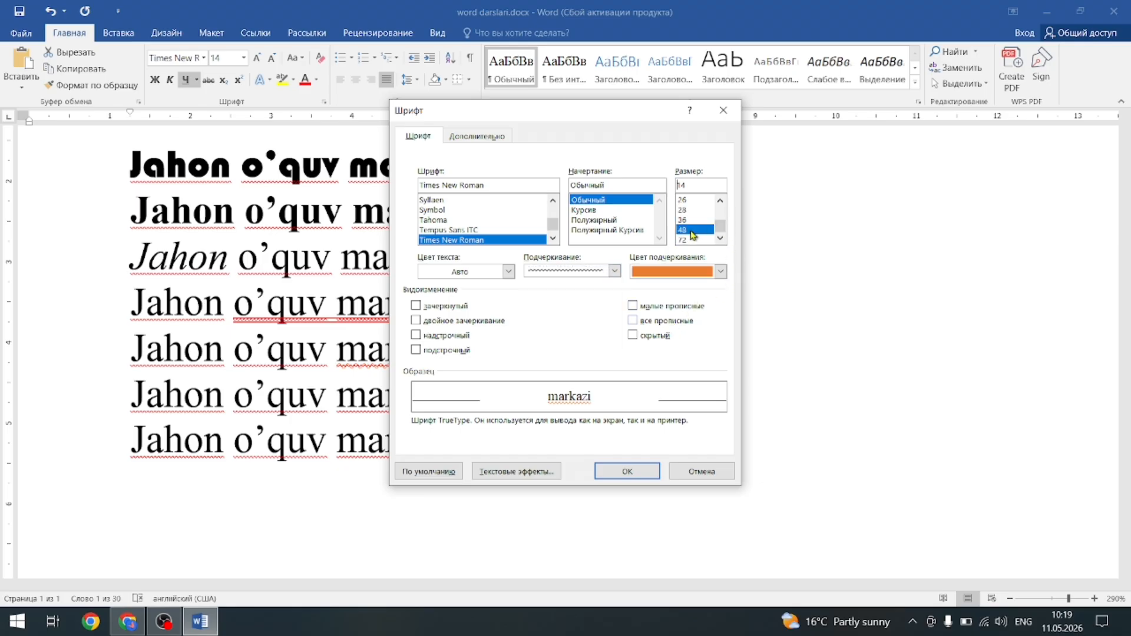
left_click(633, 477)
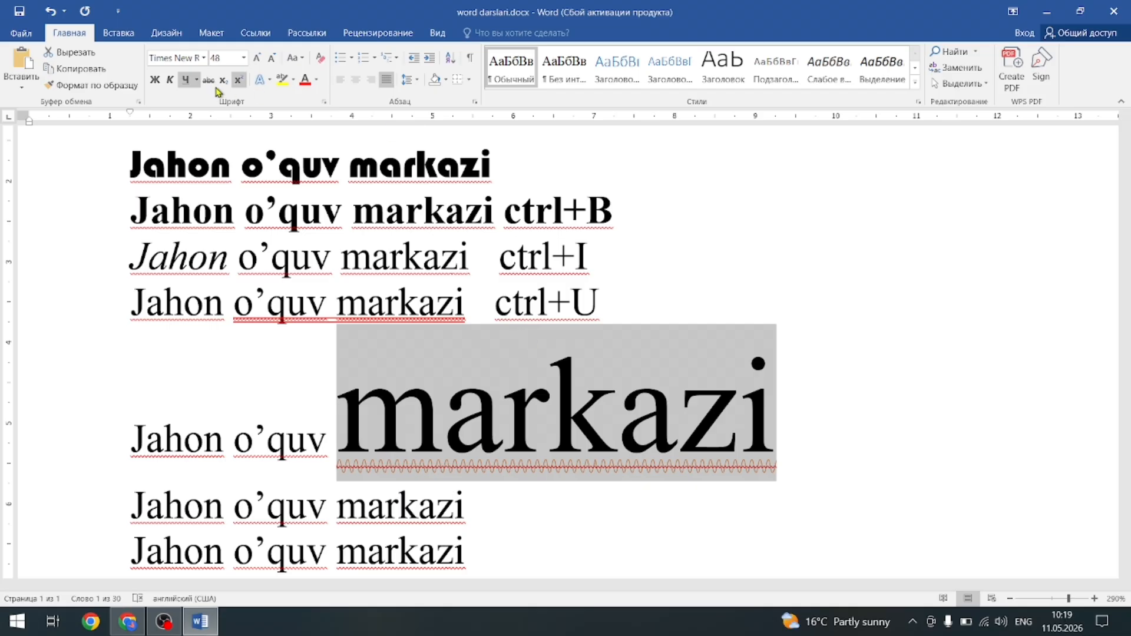
key("ctrl+z")
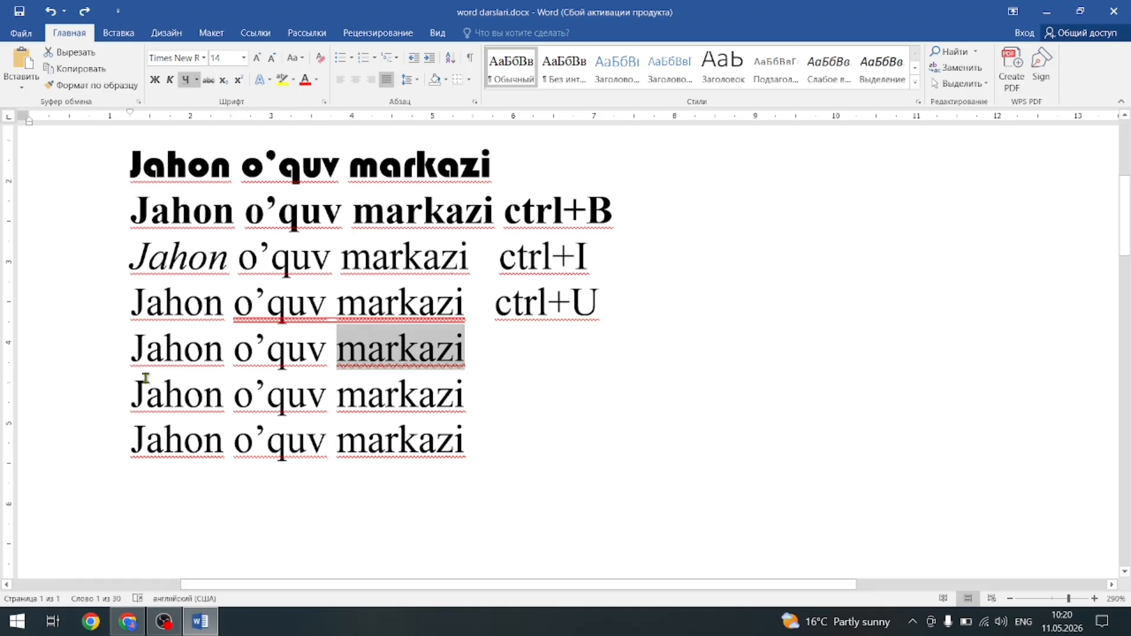
Strike through the fifth line and add a last line reading H₂O with subscript 2.
left_click_drag(132, 349, 466, 361)
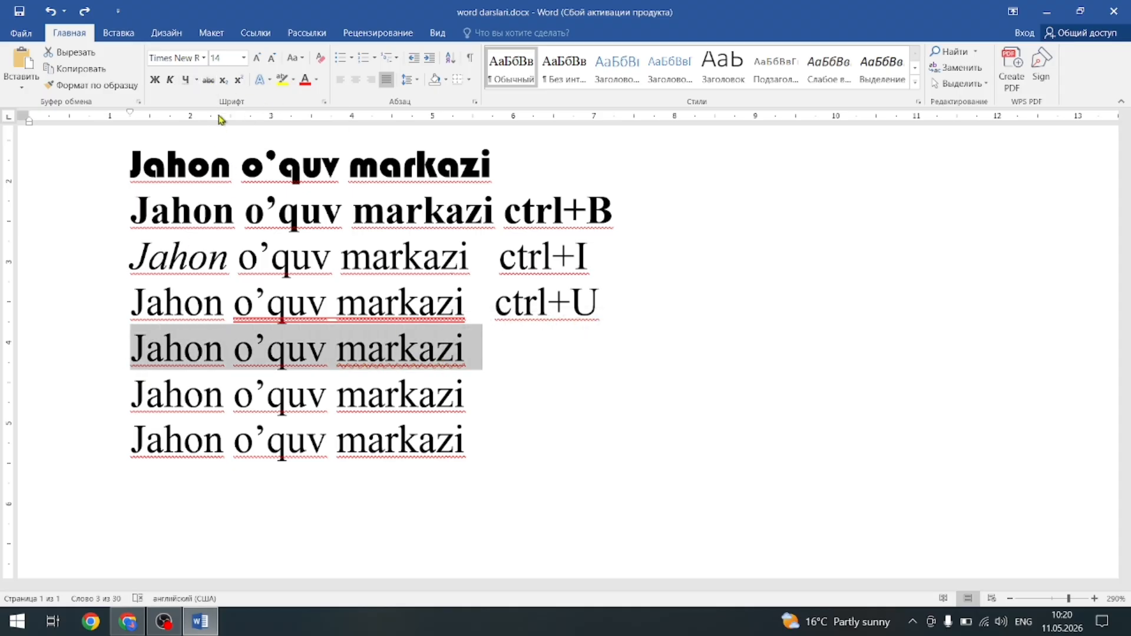
left_click(209, 79)
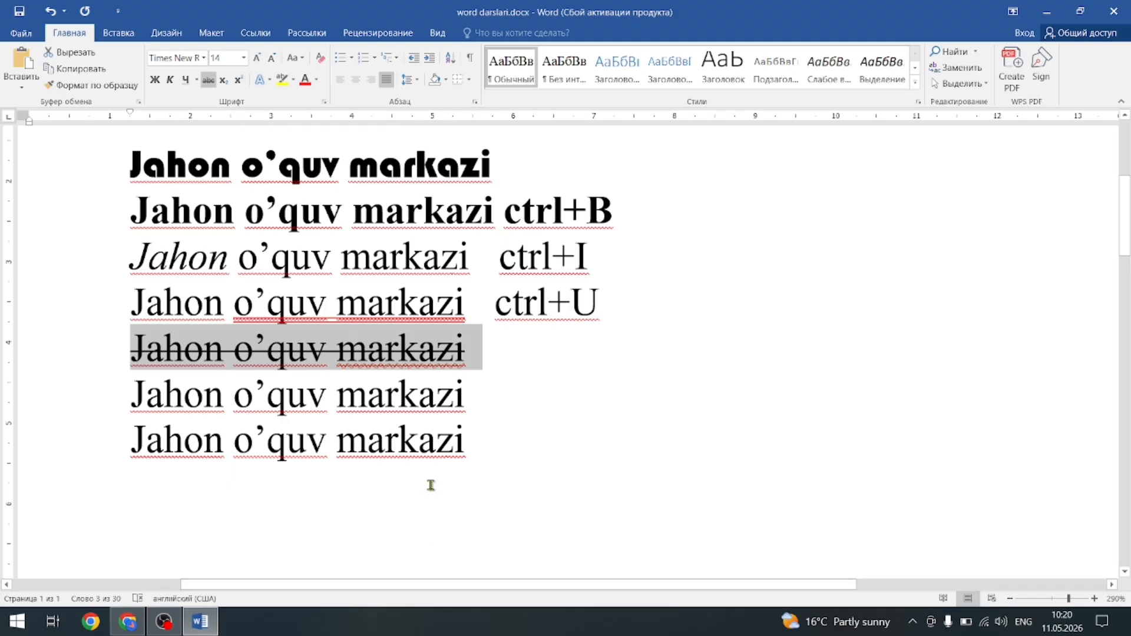
left_click(480, 444)
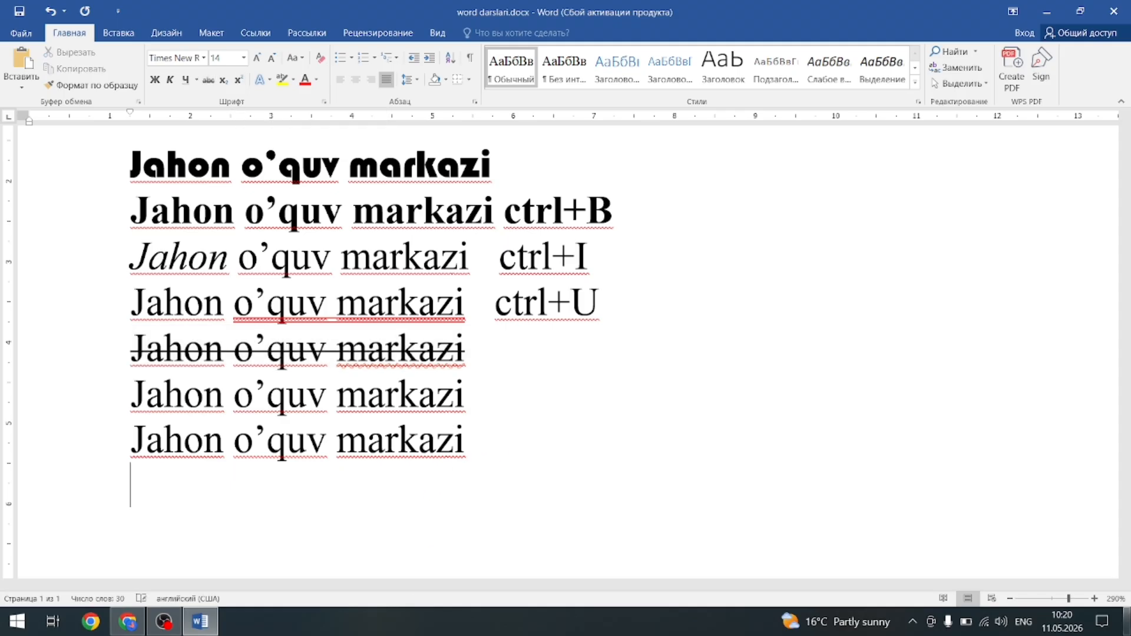
type("H20")
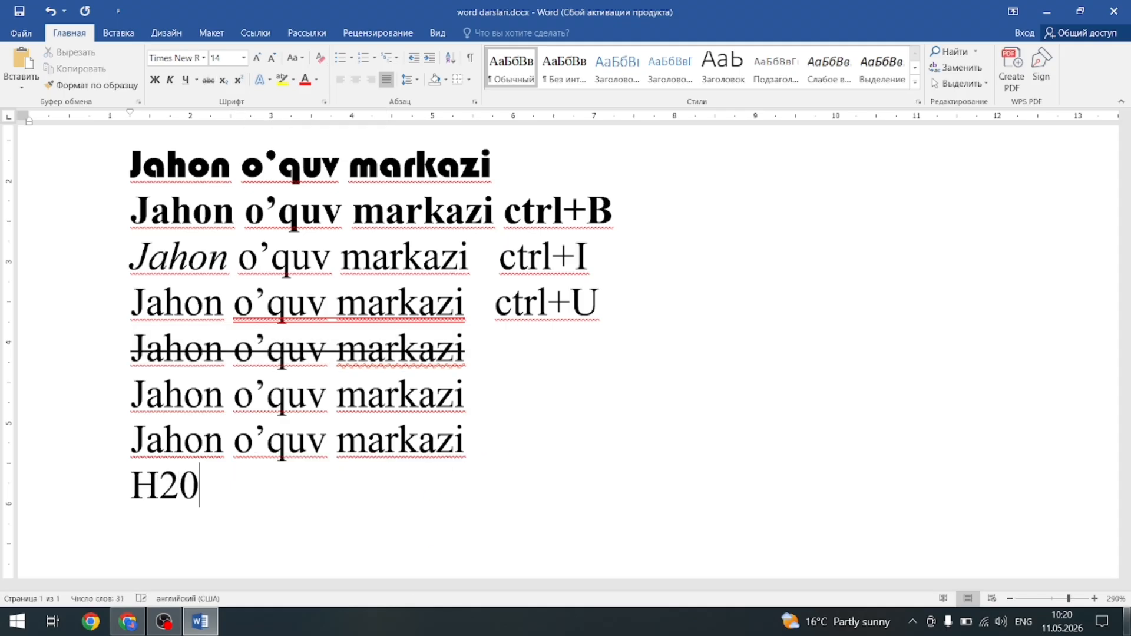
key("BackSpace")
type("O")
key("shift+Left")
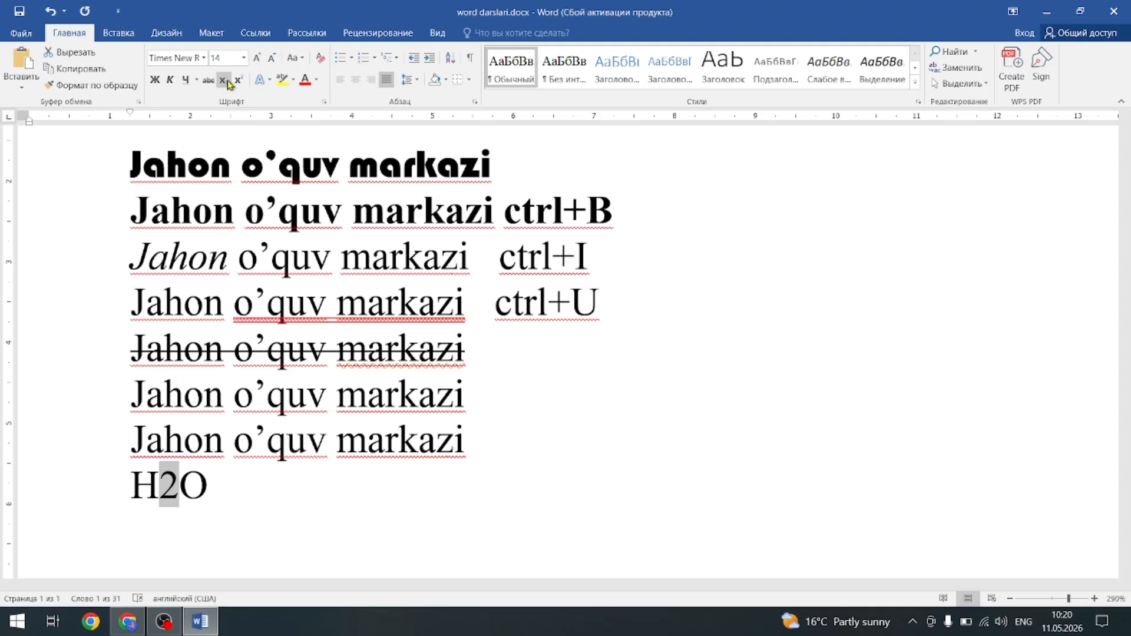
left_click(224, 80)
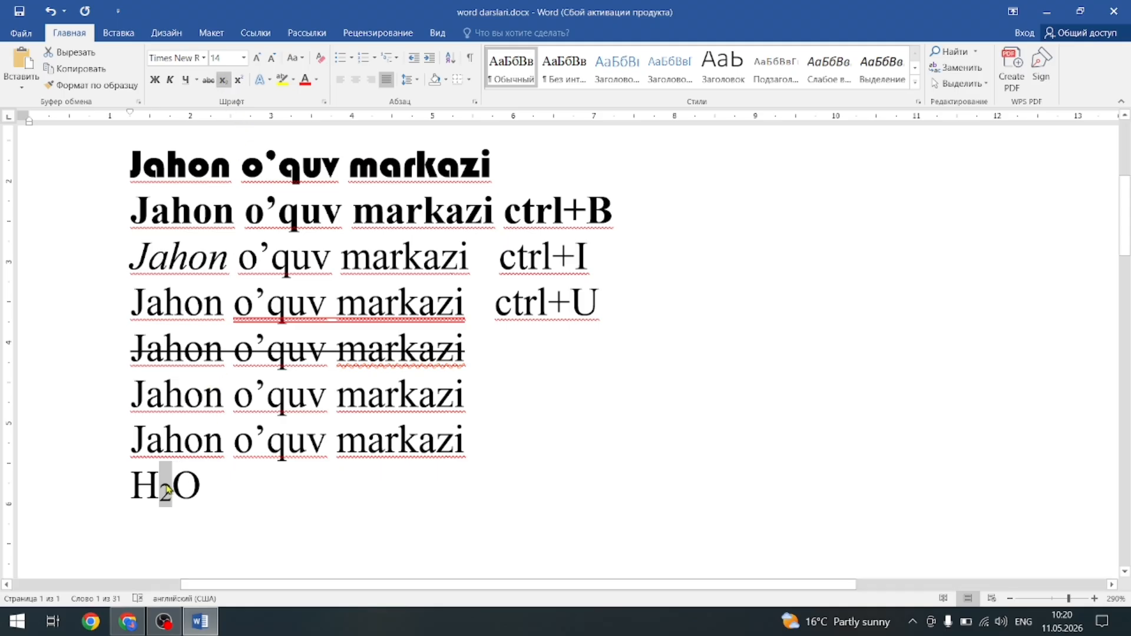
Add 'soat 1100' after H2O so the line reads H₂O soat 11⁰⁰ with 00 as superscript.
left_click(283, 498)
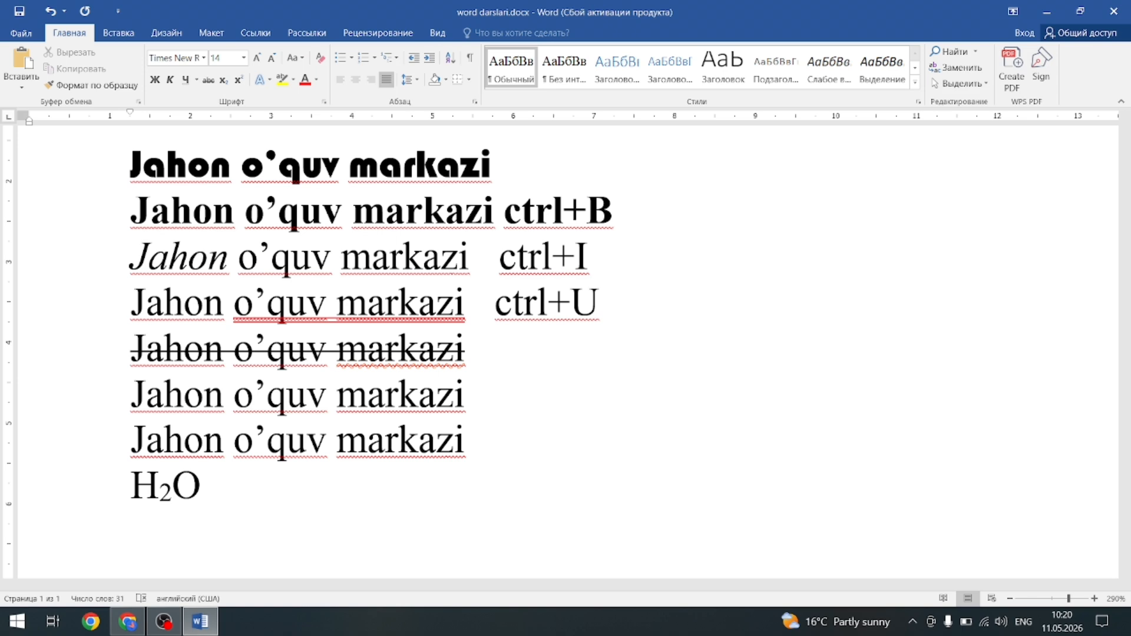
type("soat11")
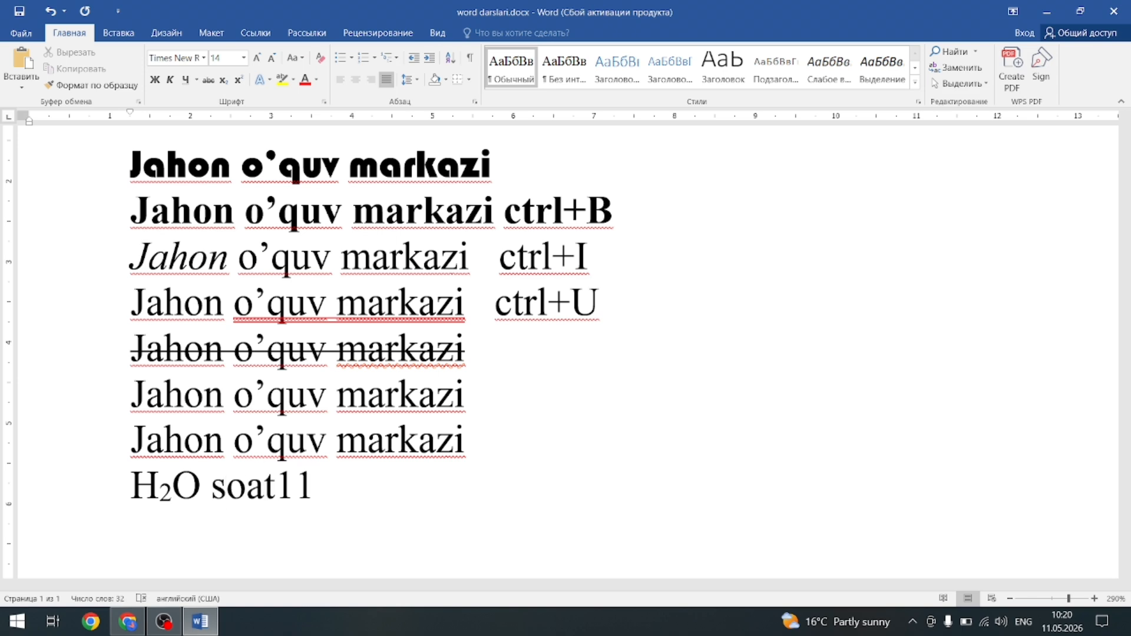
type("00")
key("shift+Left")
key("shift+Left")
key("shift+Left")
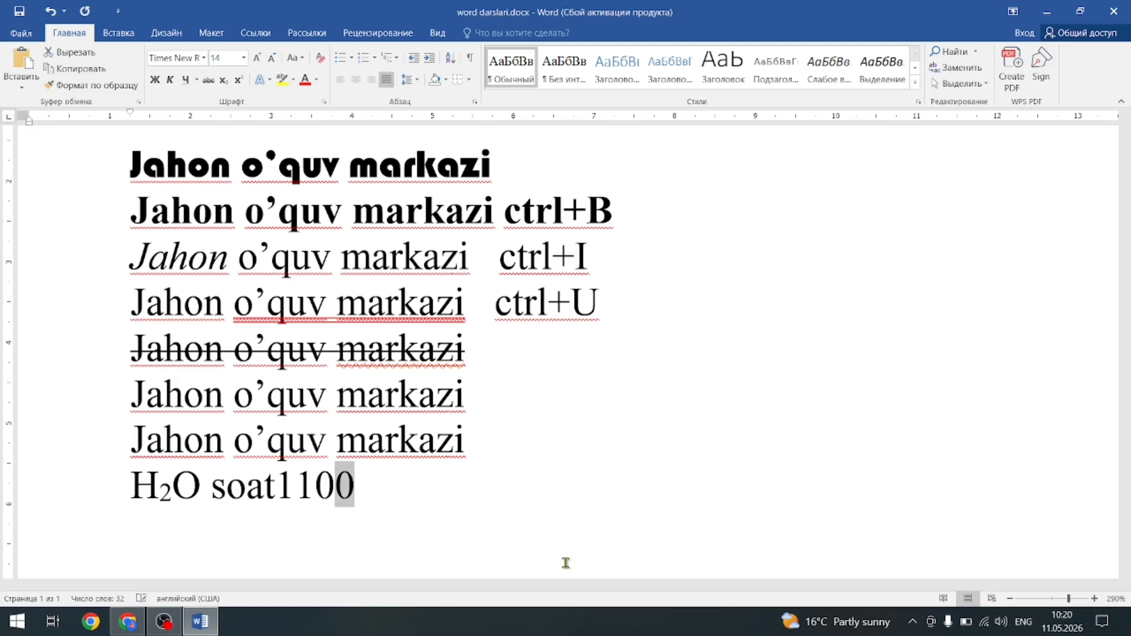
key("shift+Right")
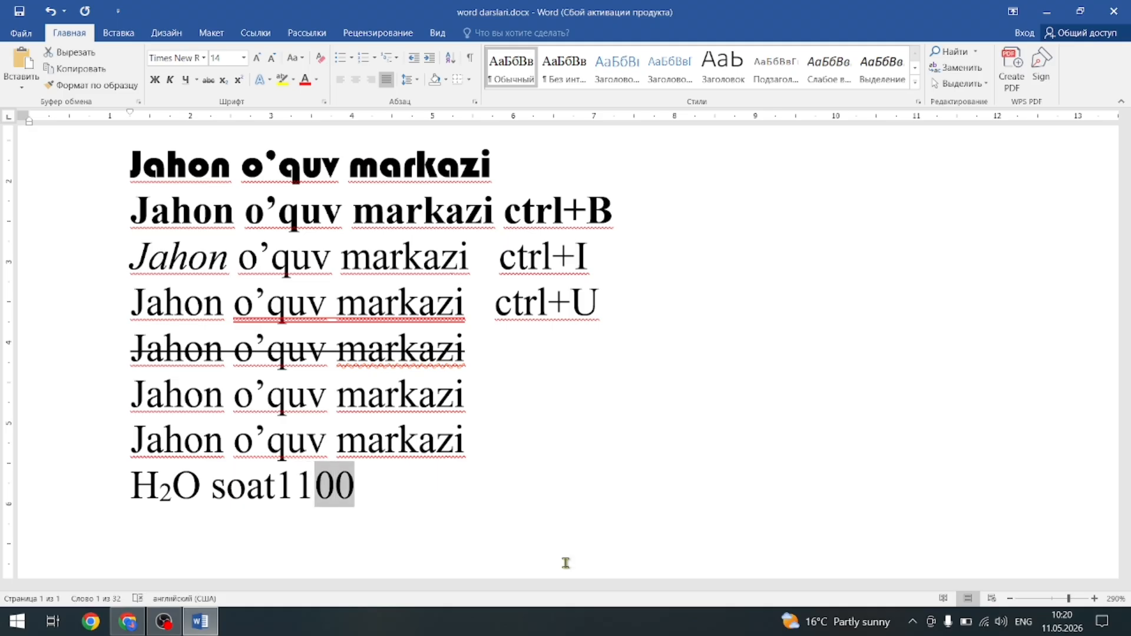
left_click(238, 80)
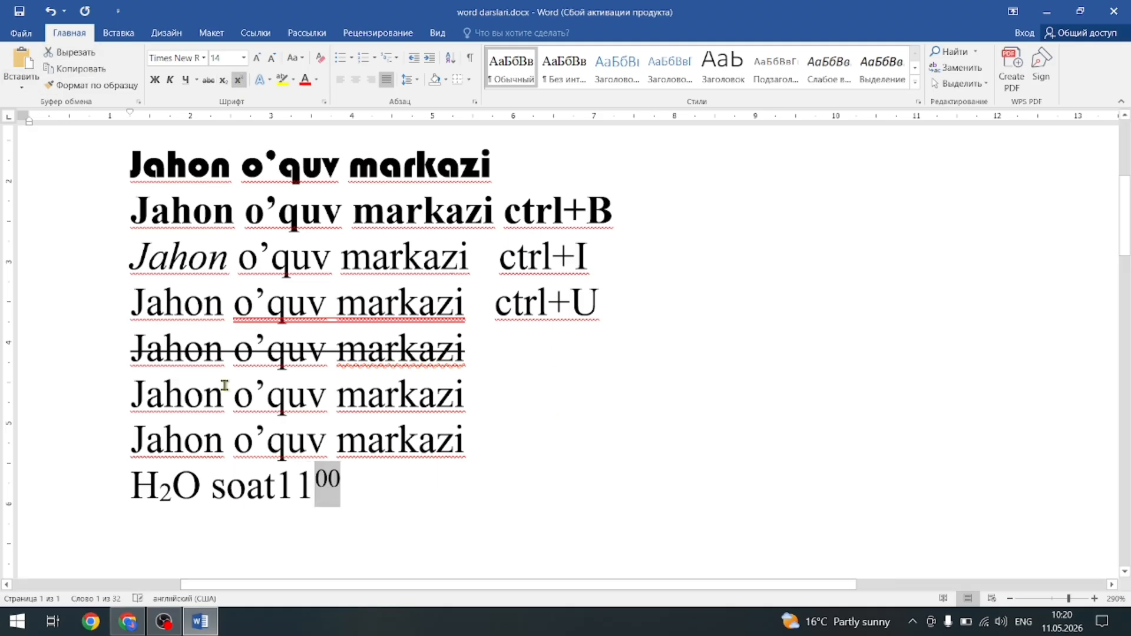
left_click(278, 493)
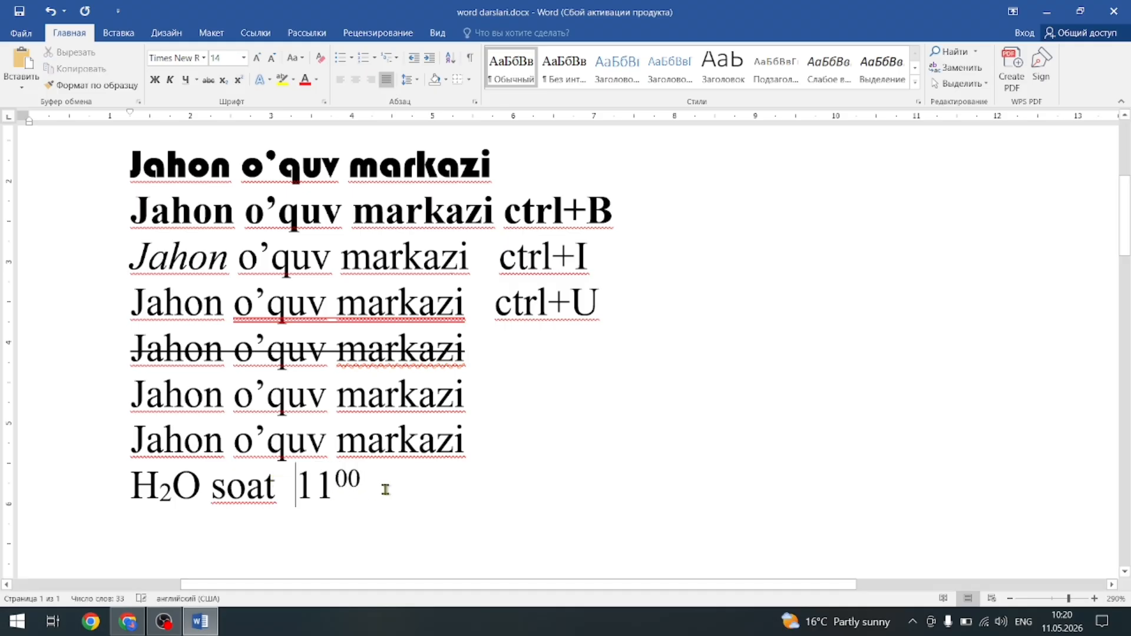
left_click_drag(361, 482, 335, 482)
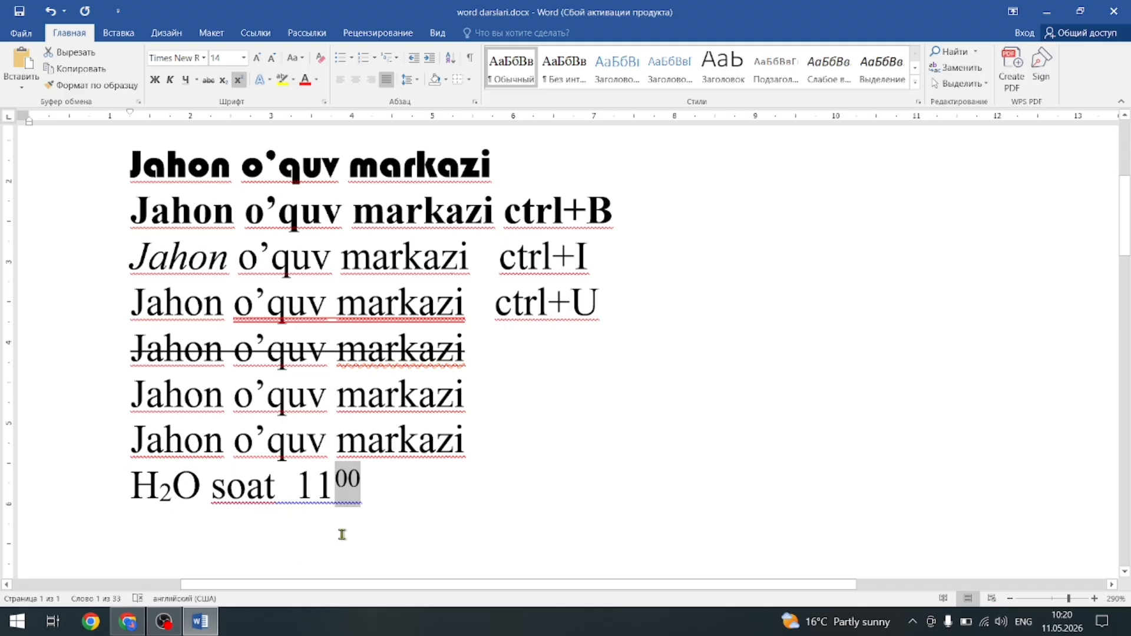
left_click(422, 522)
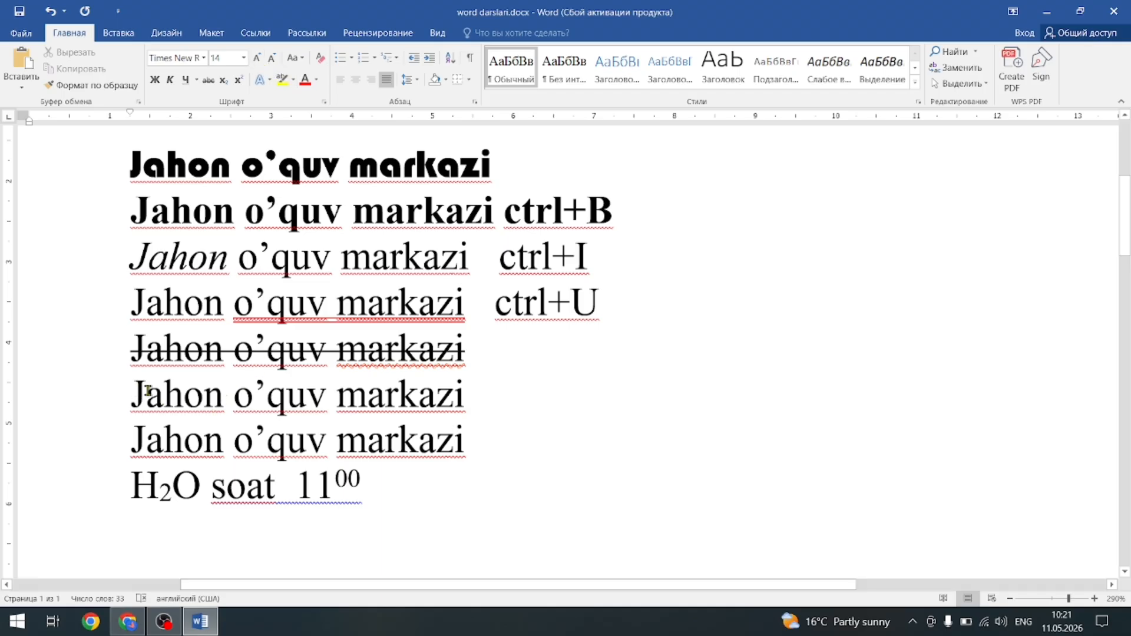
Select the sixth line and step its font size up and down with Grow and Shrink Font.
left_click_drag(148, 390, 468, 395)
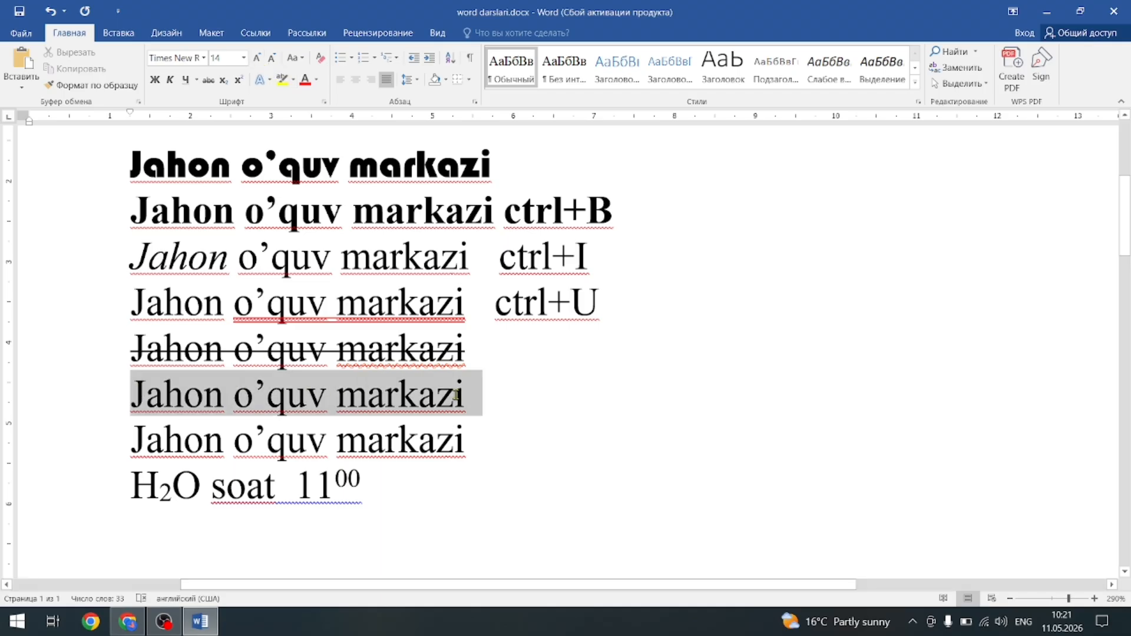
left_click(257, 59)
left_click(258, 59)
left_click(257, 59)
left_click(257, 59)
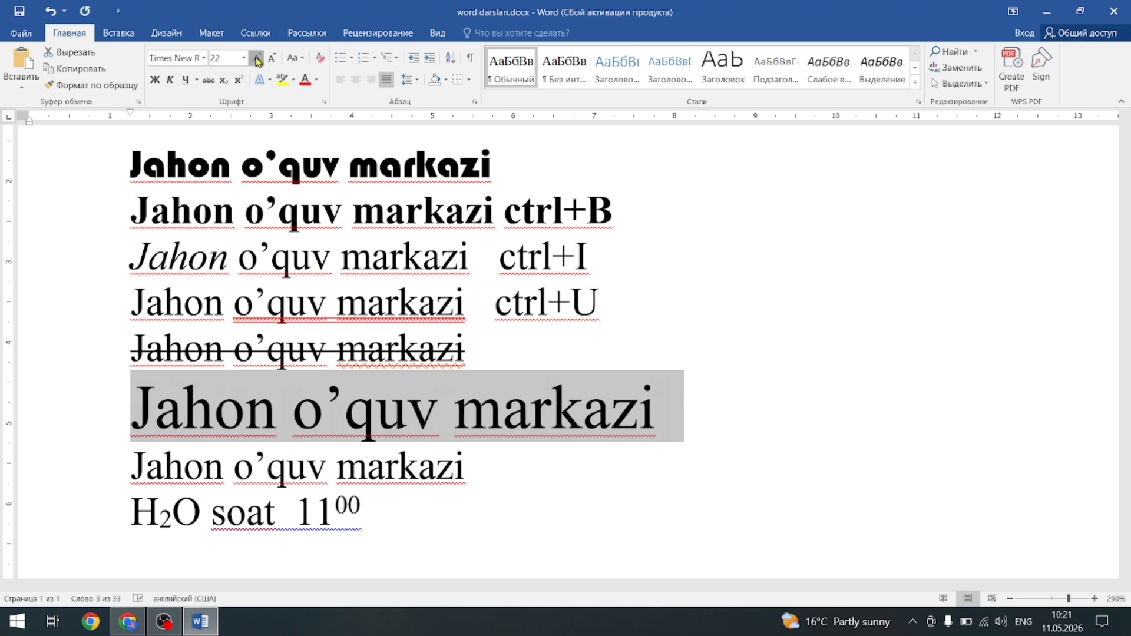
left_click(257, 60)
left_click(270, 61)
left_click(269, 61)
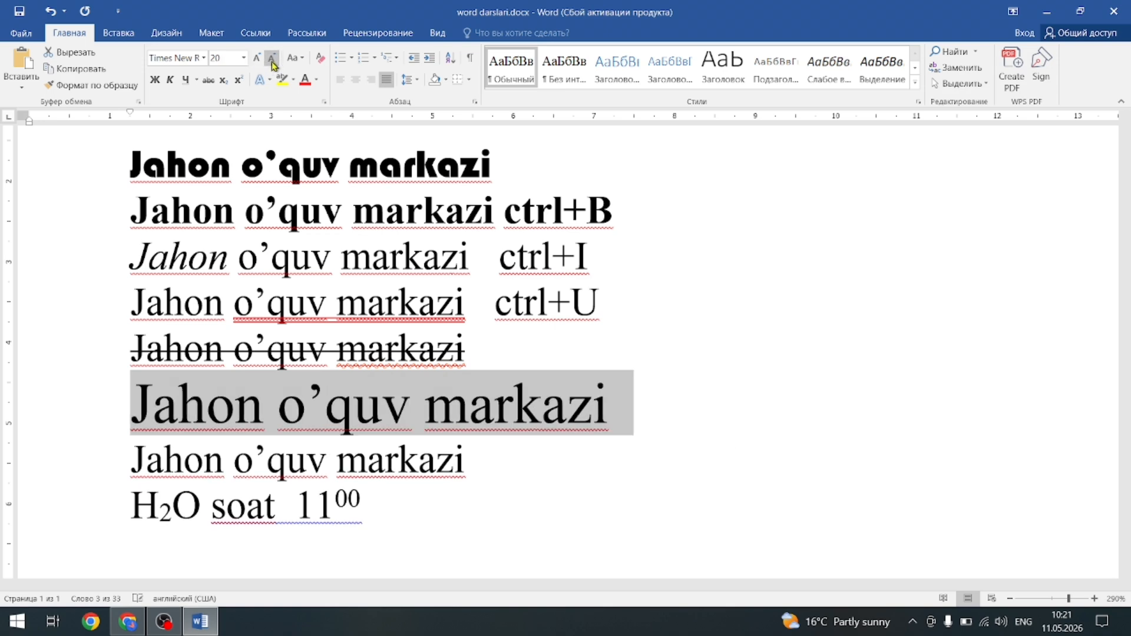
left_click(243, 58)
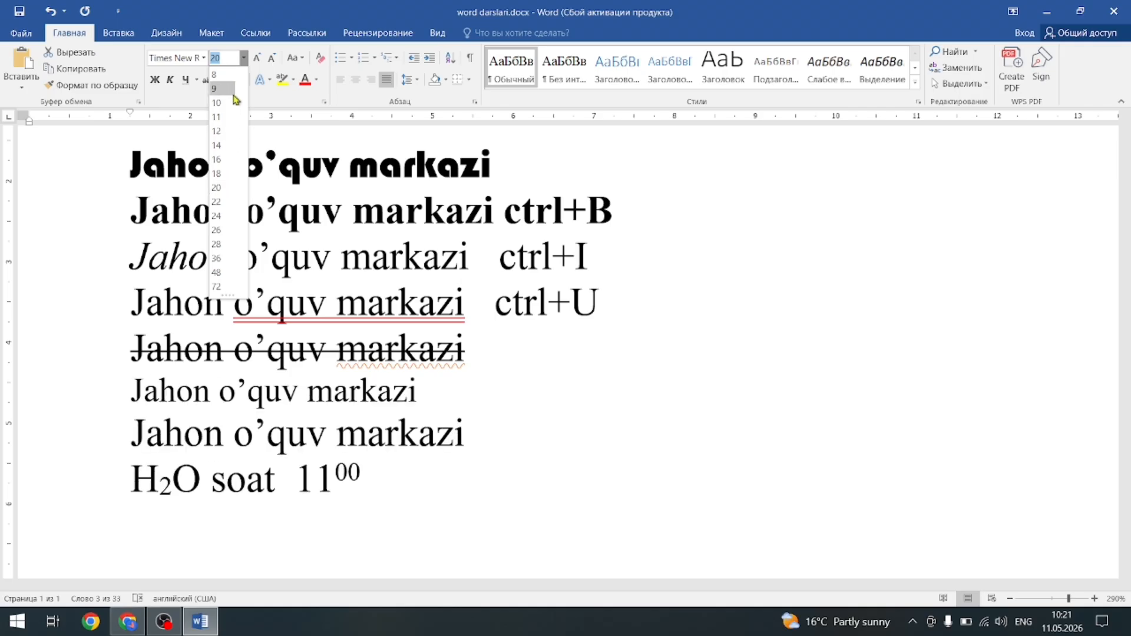
left_click(258, 59)
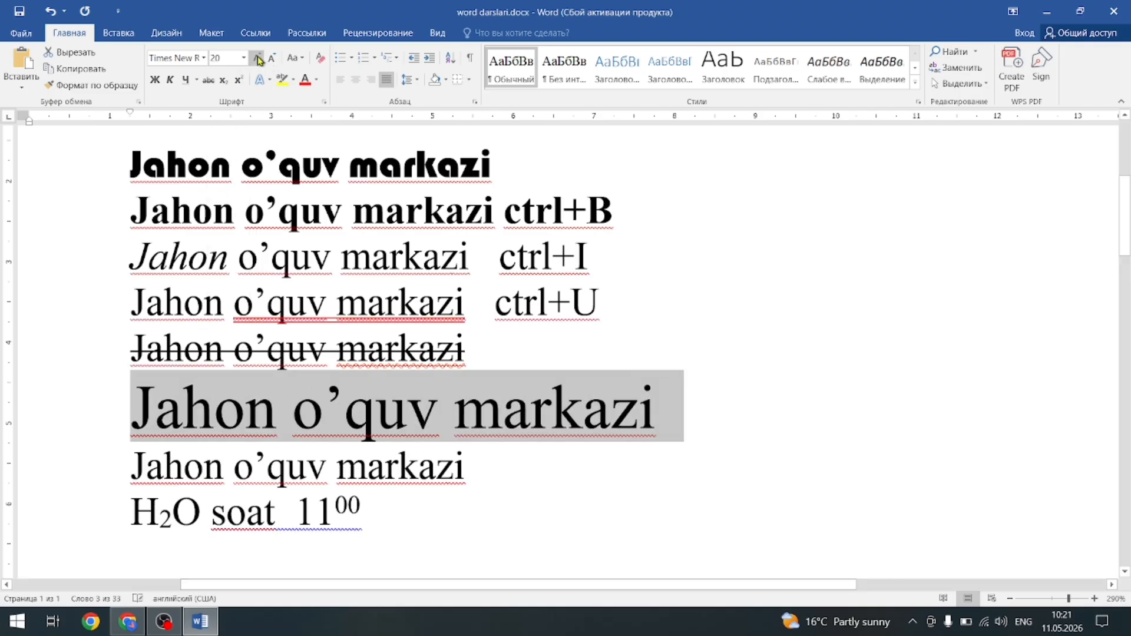
left_click(259, 59)
left_click(258, 58)
left_click(258, 59)
Set the sixth line to 72 pt, then shrink it back down to 14 pt.
left_click(244, 58)
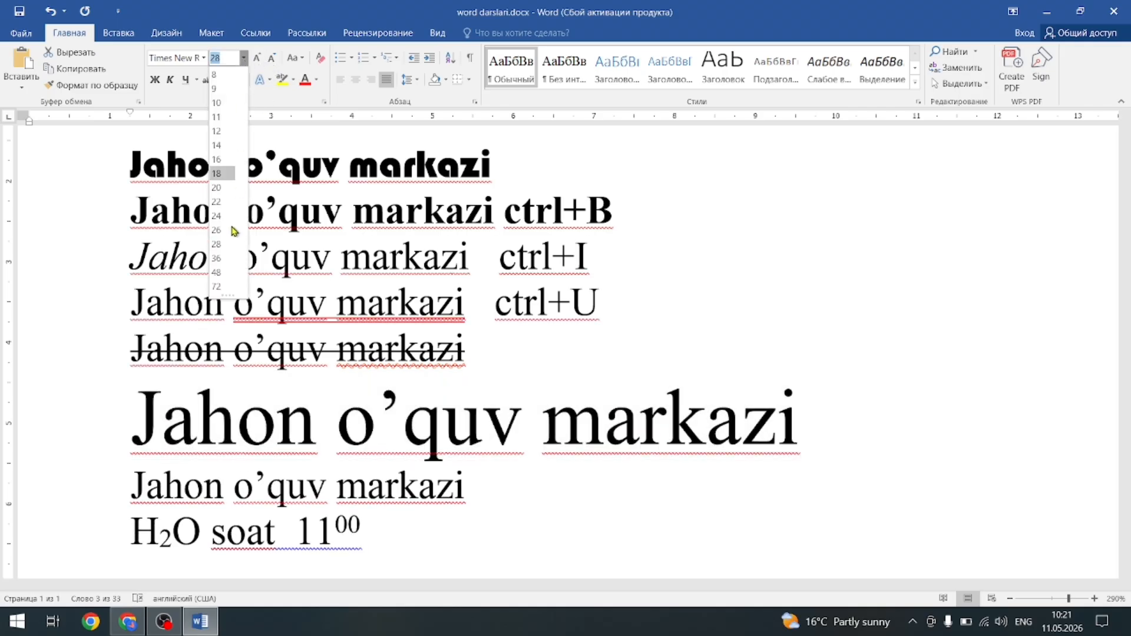
left_click(216, 287)
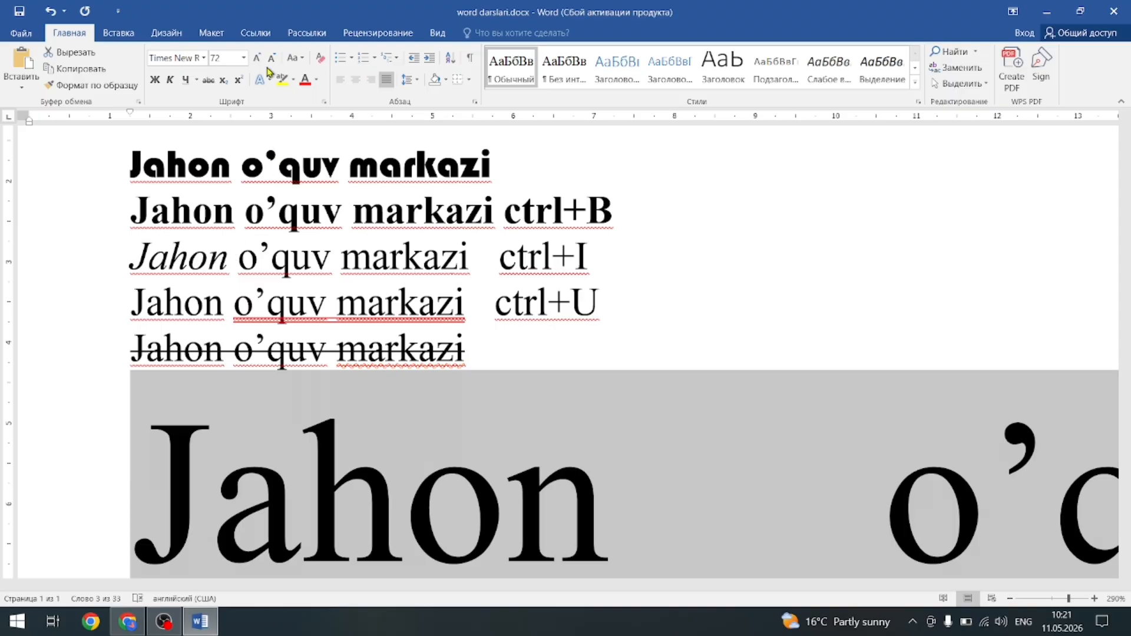
left_click(274, 60)
left_click(274, 61)
left_click(274, 60)
left_click(274, 61)
left_click(274, 61)
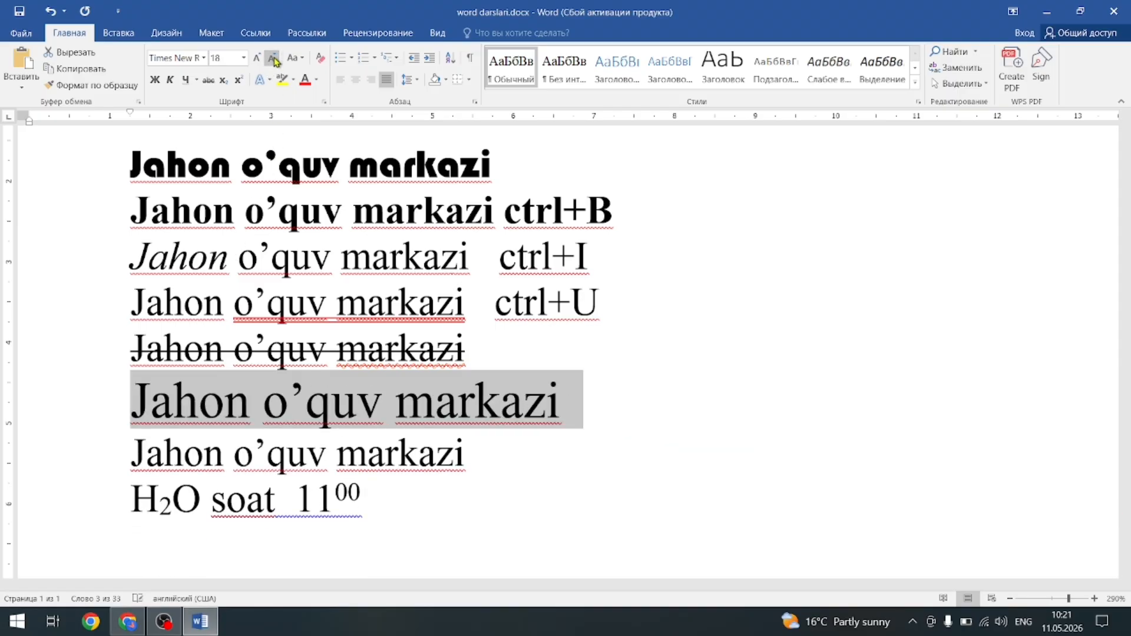
left_click(274, 60)
left_click(274, 61)
left_click(274, 61)
left_click(274, 61)
left_click(274, 60)
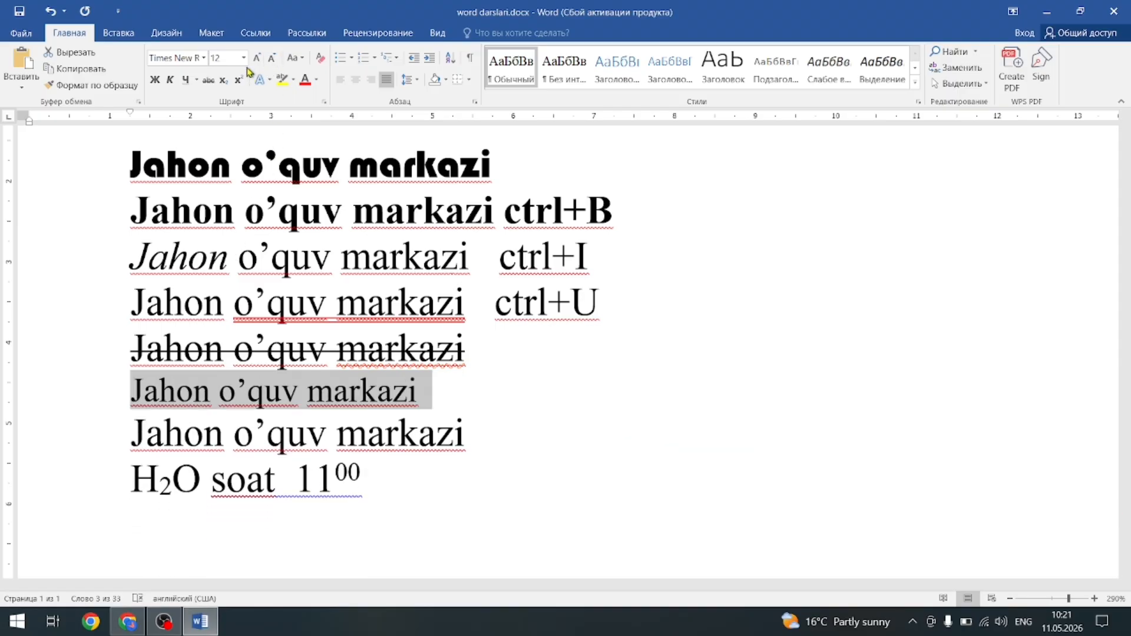
left_click(257, 59)
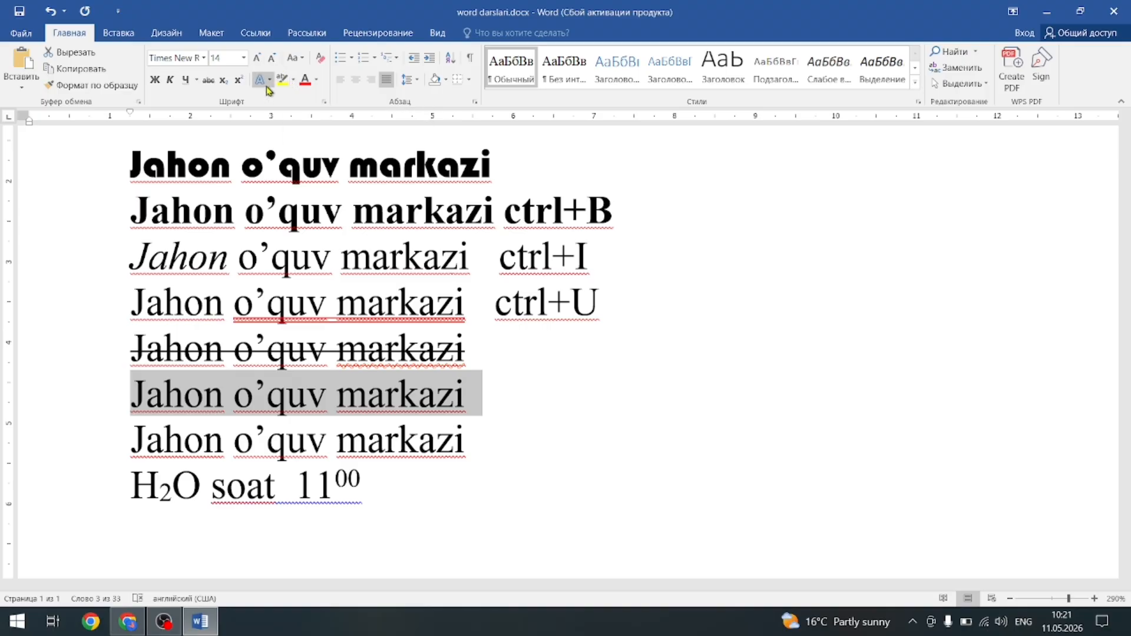
Give the sixth line a blue outlined text effect and a bright green highlight.
left_click(268, 80)
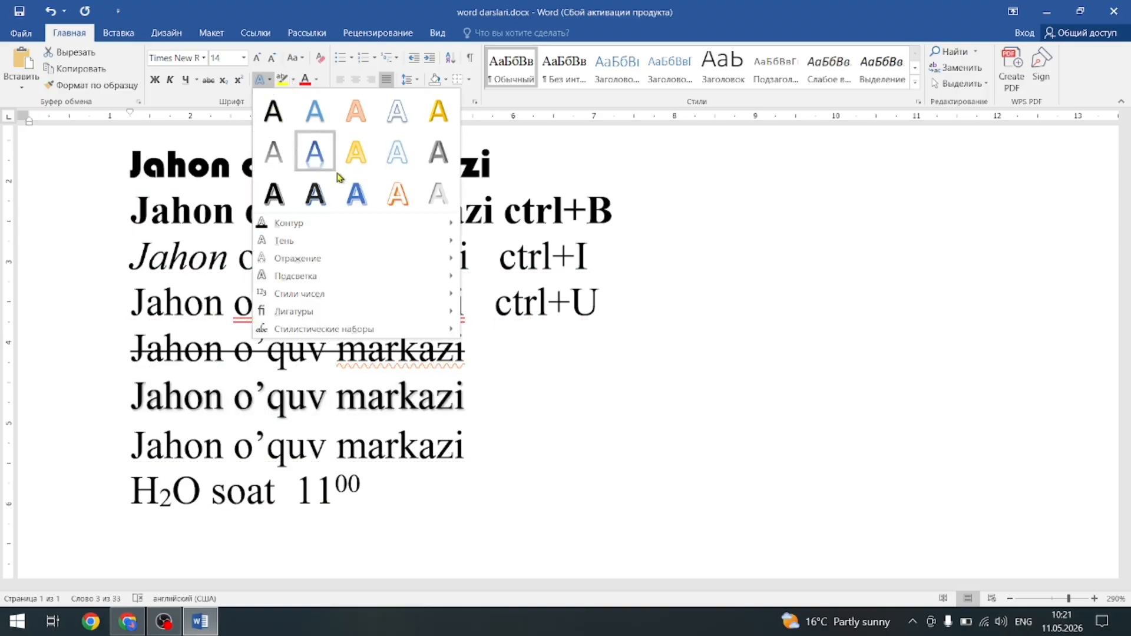
left_click(405, 163)
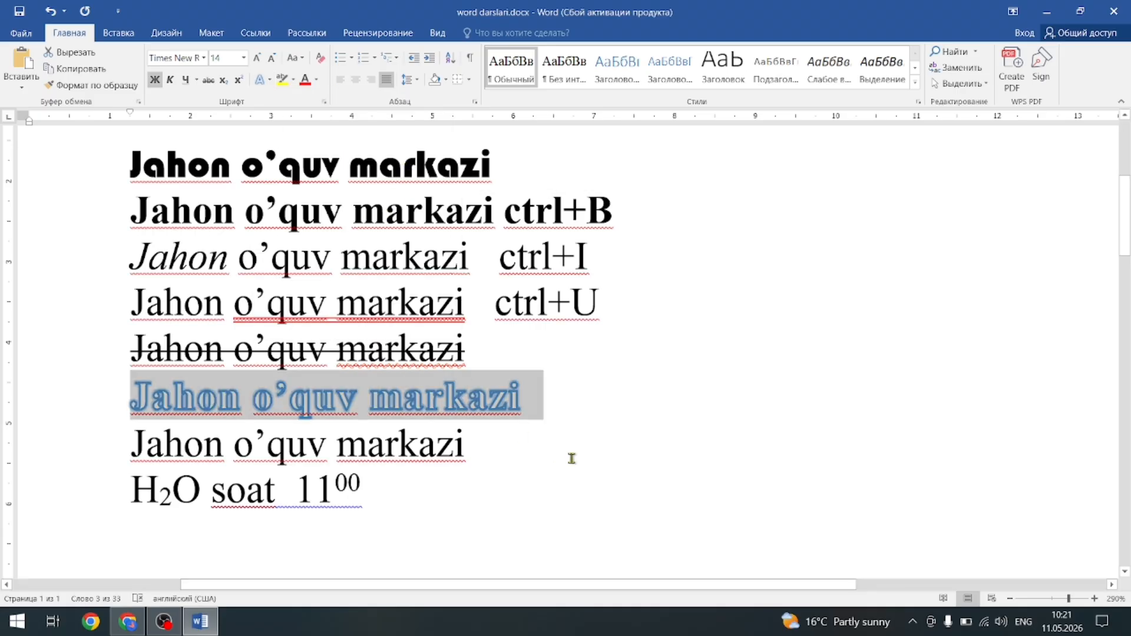
left_click(293, 80)
left_click(308, 104)
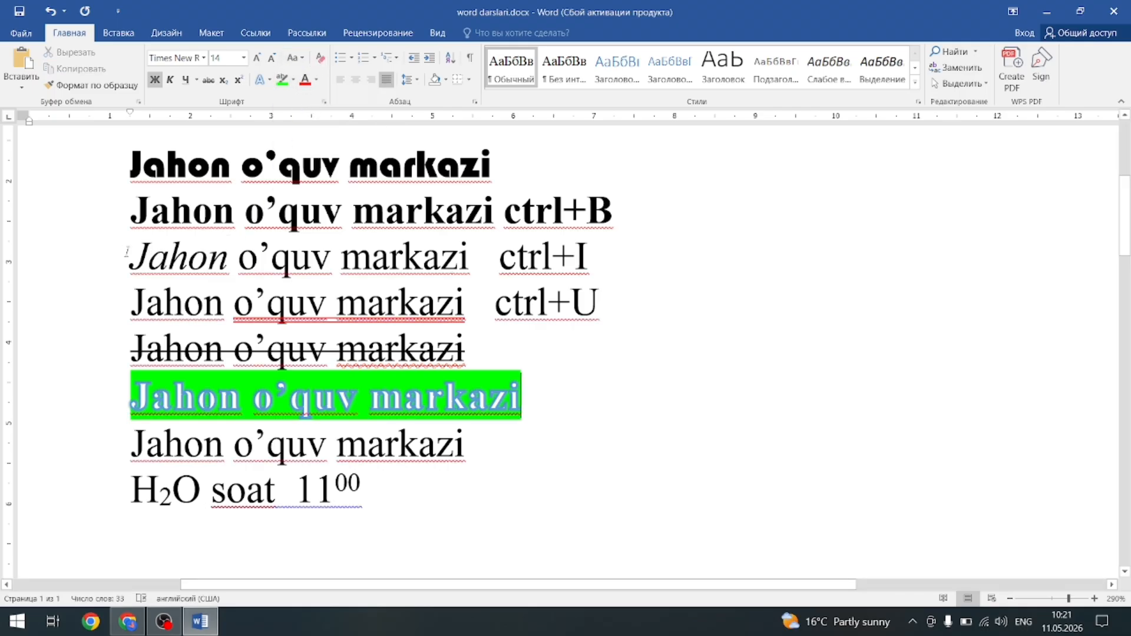
left_click_drag(127, 254, 451, 252)
Change the third line to UPPERCASE: 'JAHON O’QUV MARKAZI'.
left_click(305, 61)
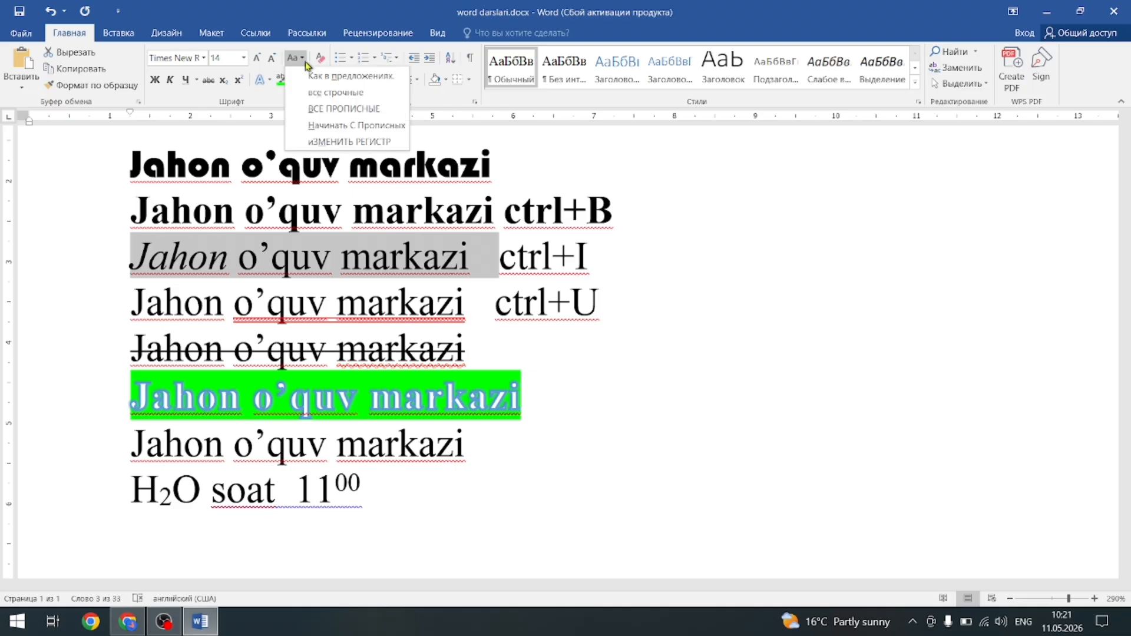
left_click(315, 112)
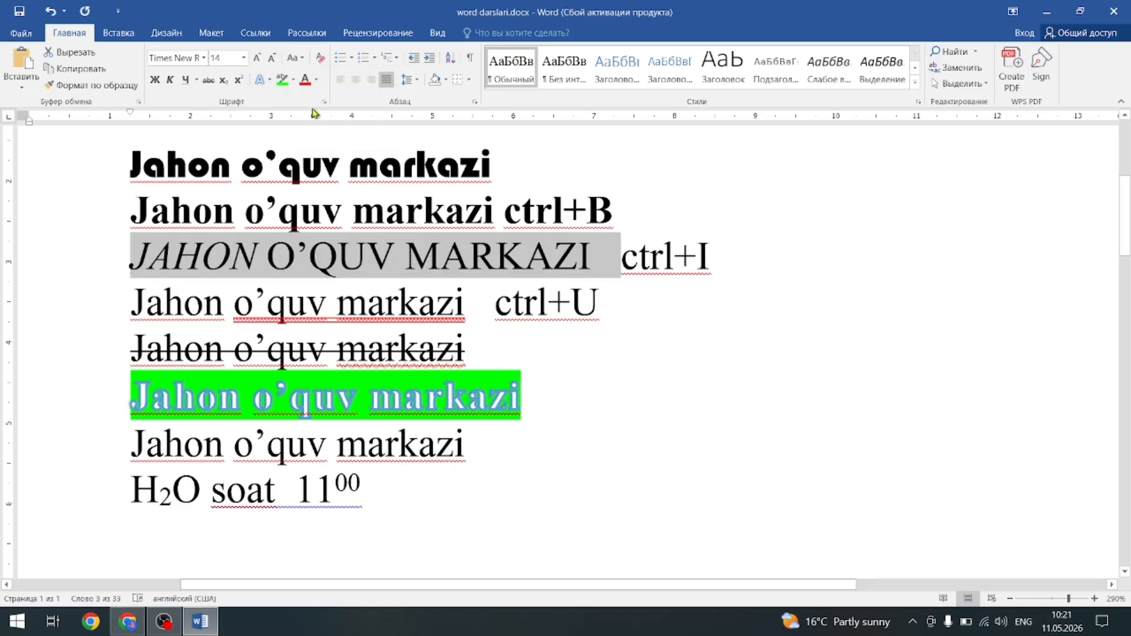
left_click(586, 449)
Cycle the seventh line with Shift+F3 until it reads 'Jahon O’quv Markazi' in Title Case.
left_click(115, 451)
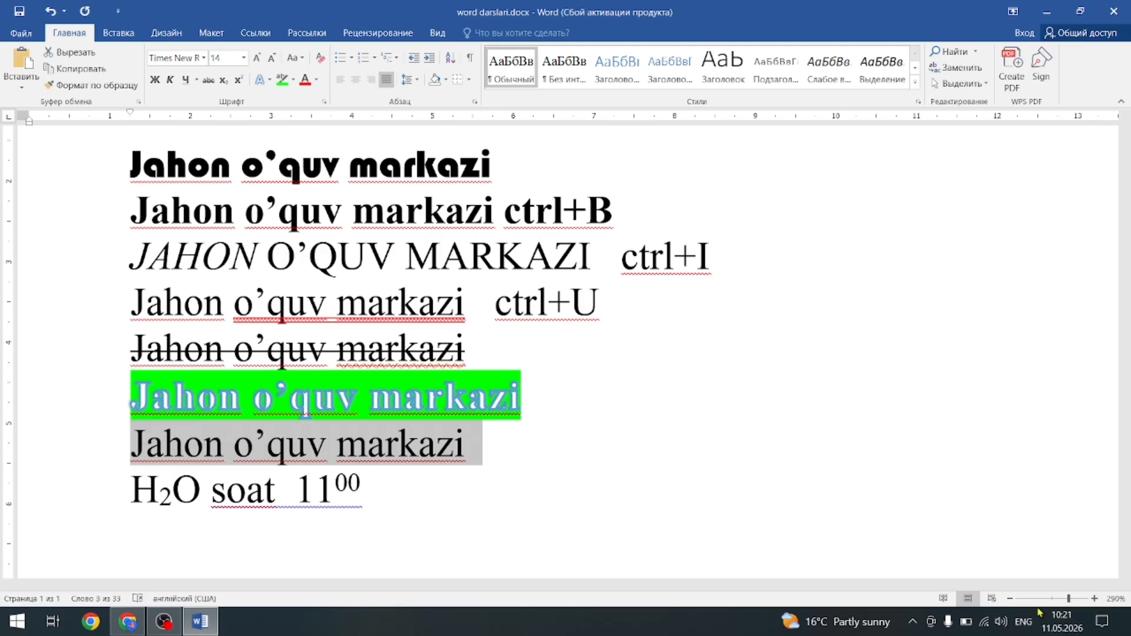
key("shift+F3")
key("shift+F3")
key("shift+F3")
key("shift+F3")
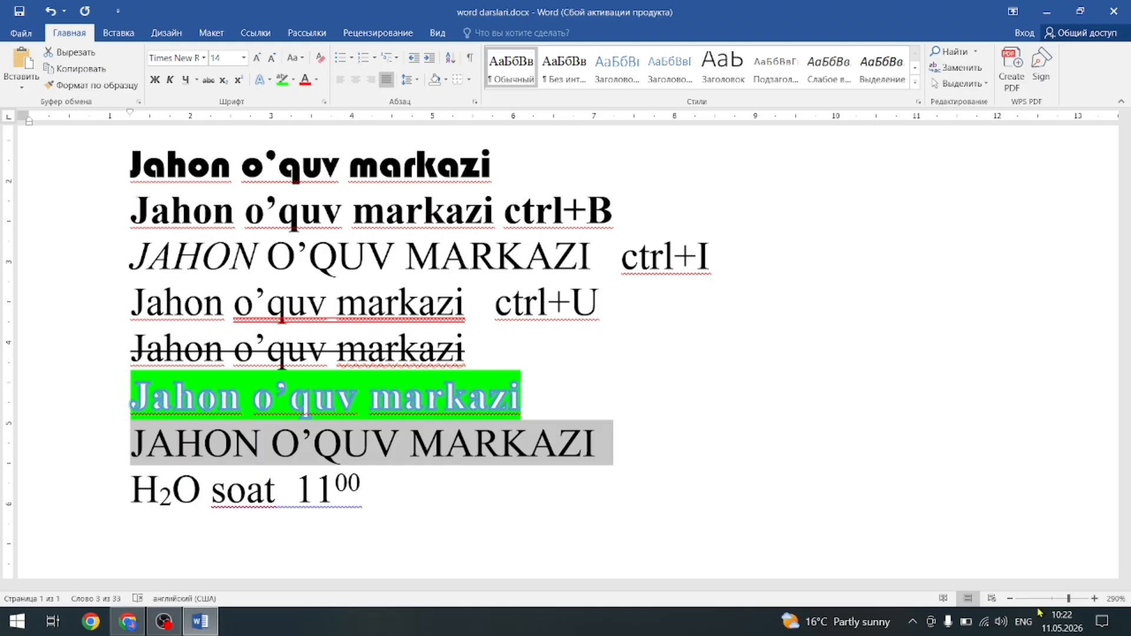
key("shift+F3")
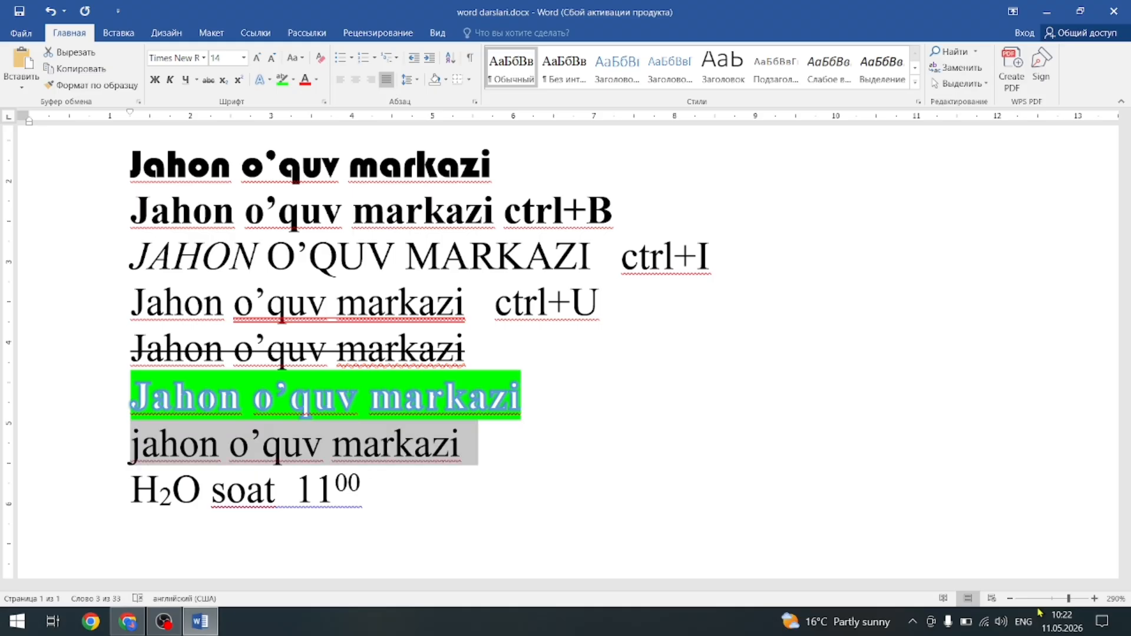
key("shift+F3")
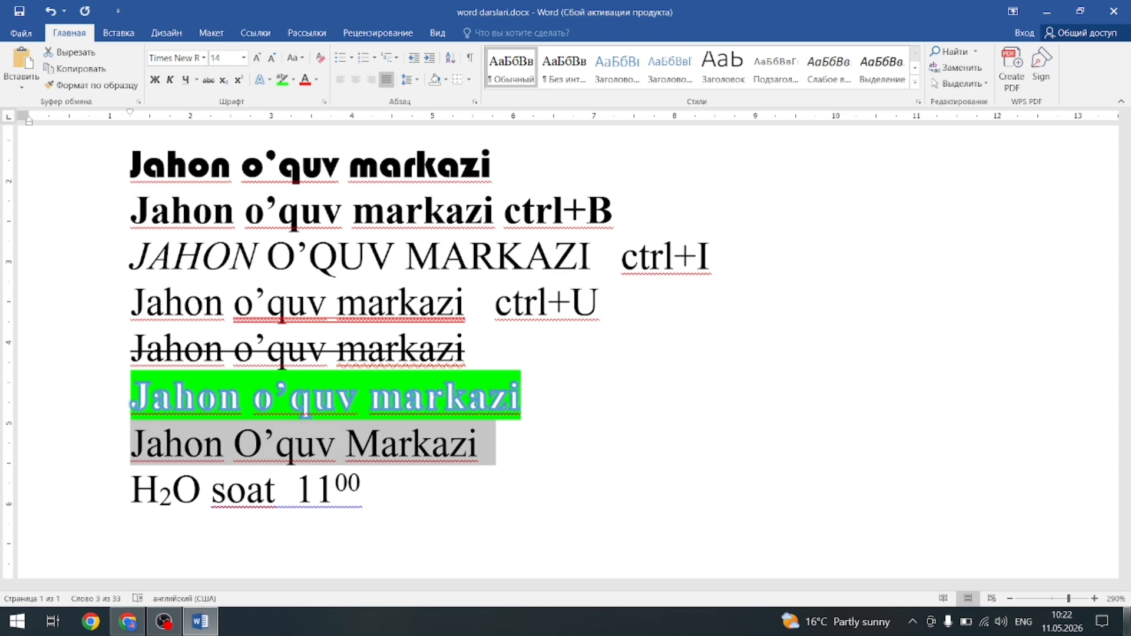
left_click(688, 455)
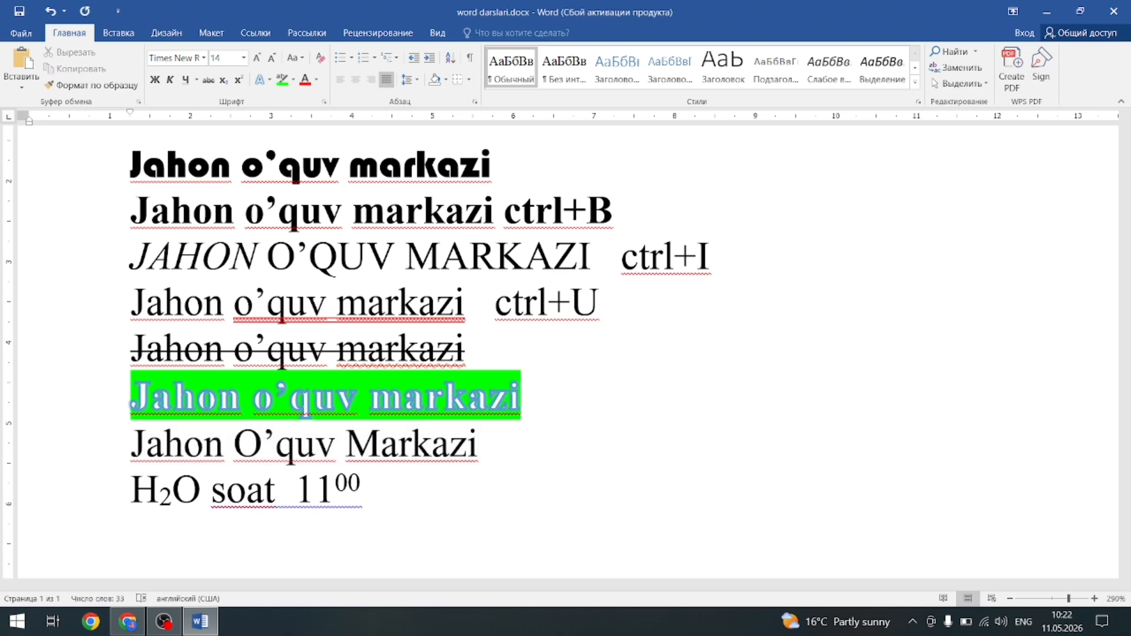
Append 'shift+f3- harflarni bosh yoki kichik qilish' to line seven and start a new line.
type("shift")
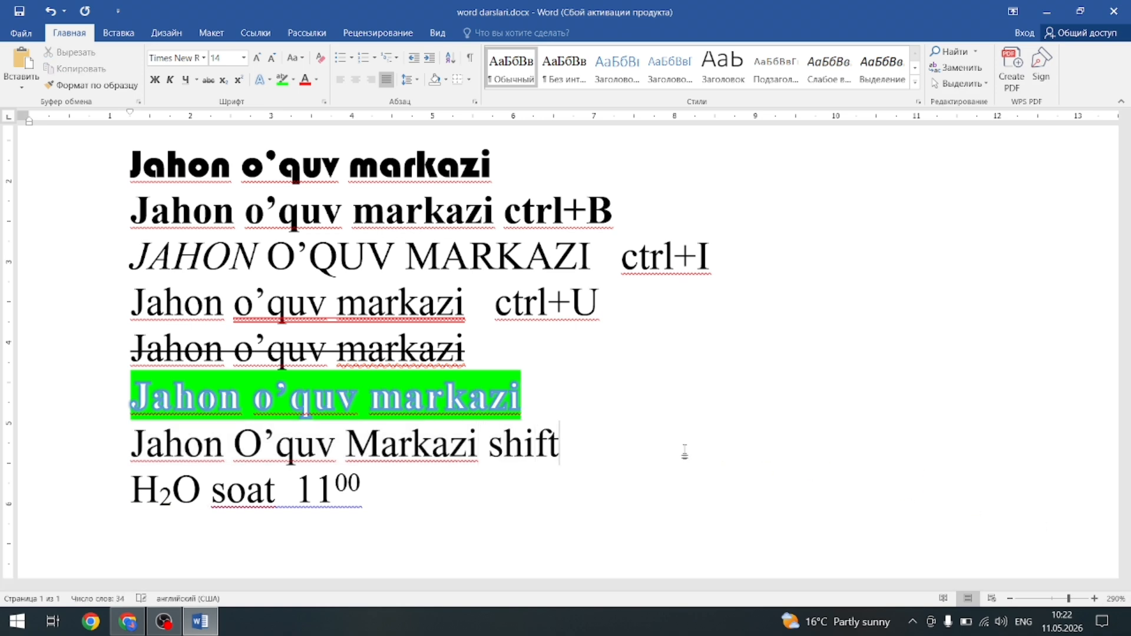
type("+f3")
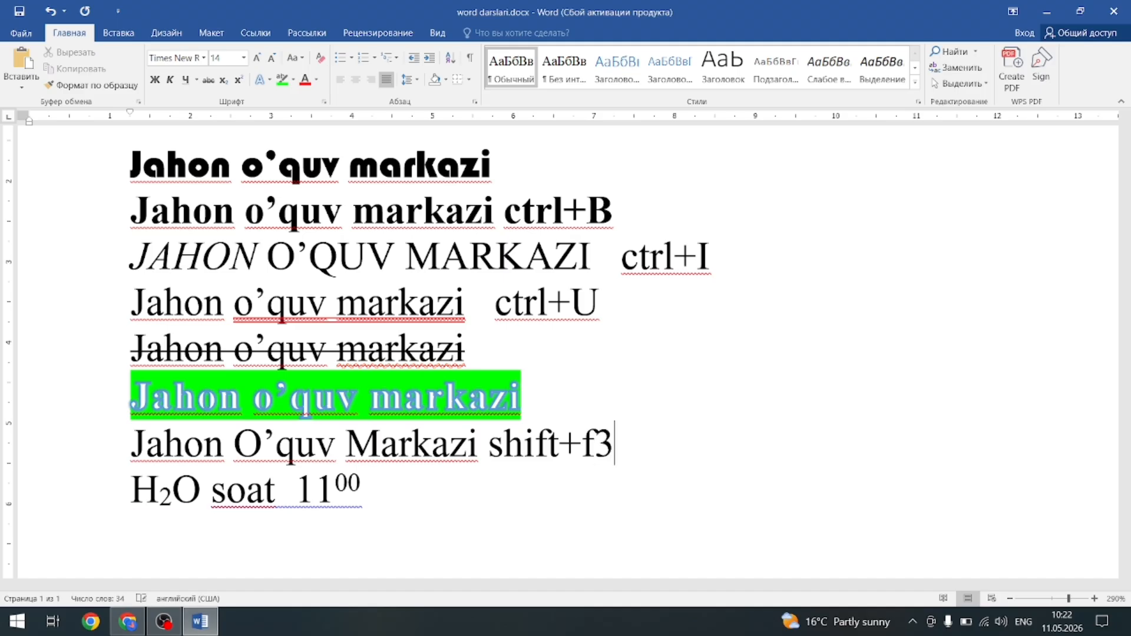
type("- ")
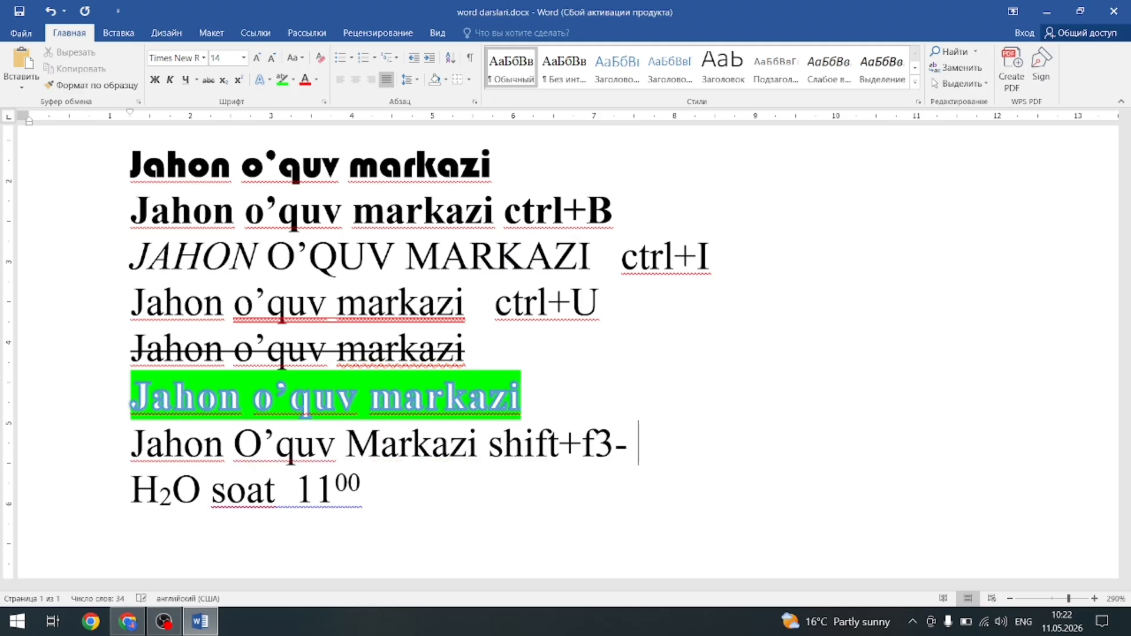
type("harflar")
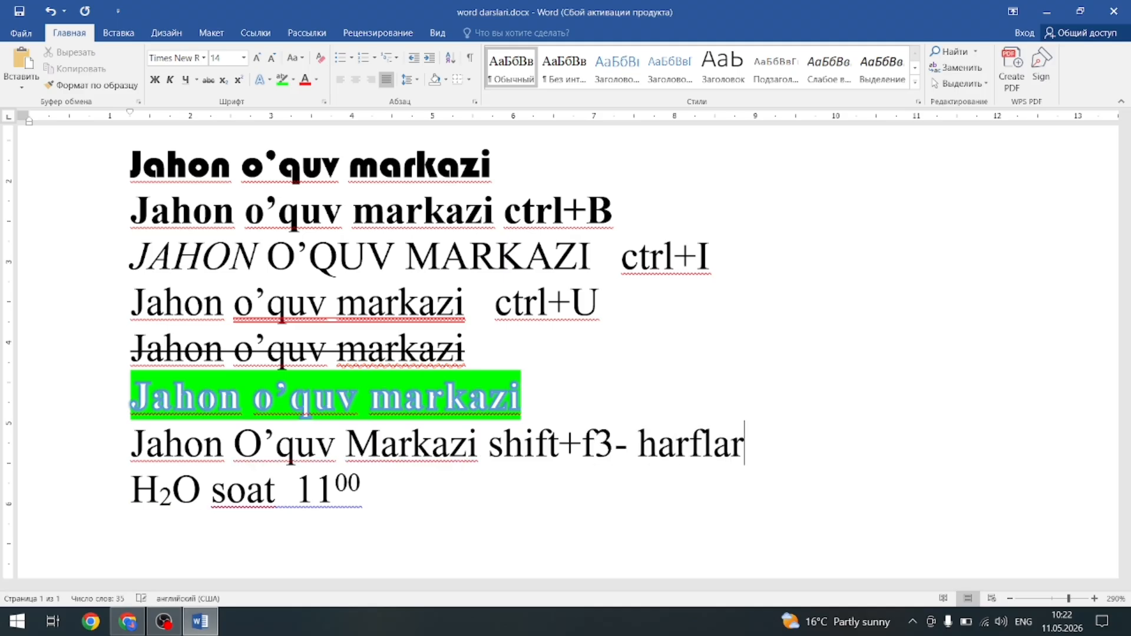
type("ni bos")
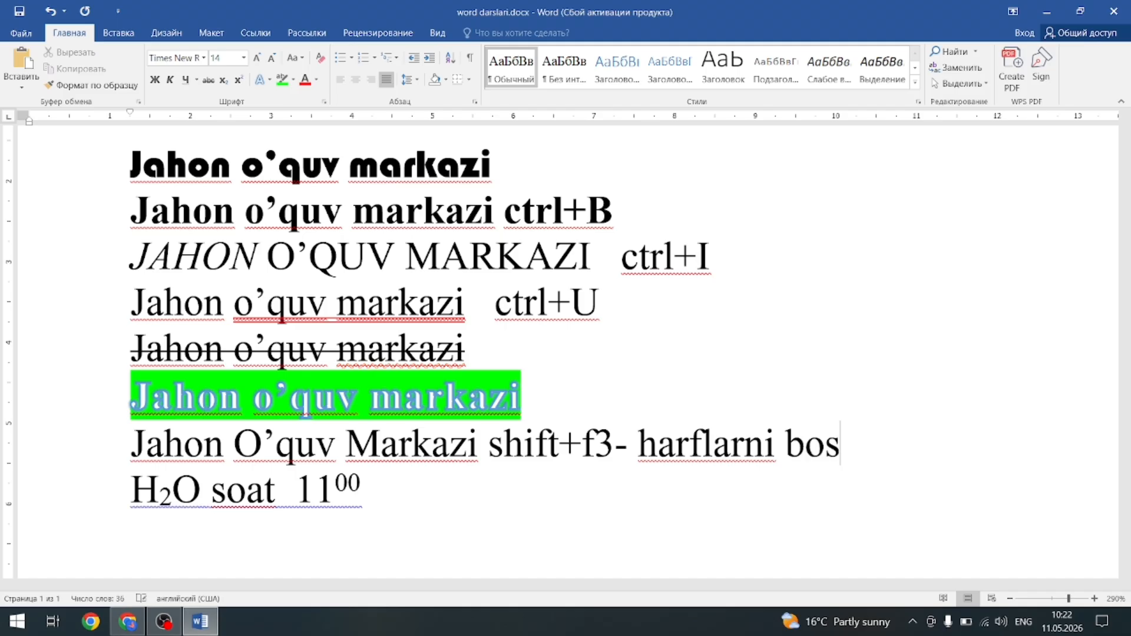
type("h yoki ")
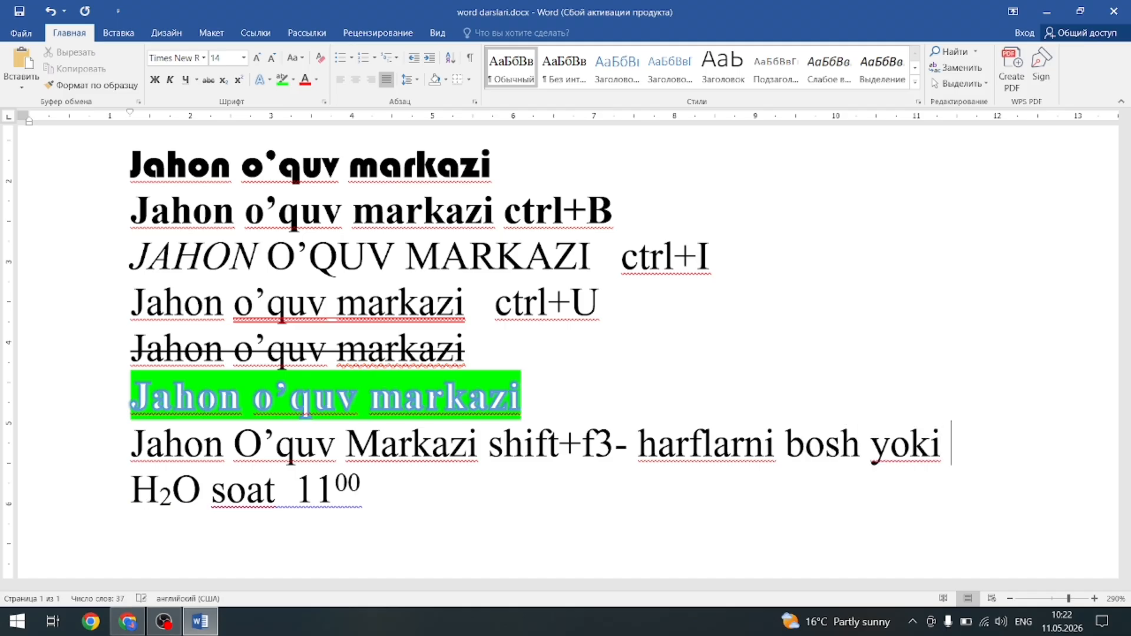
type("kichik")
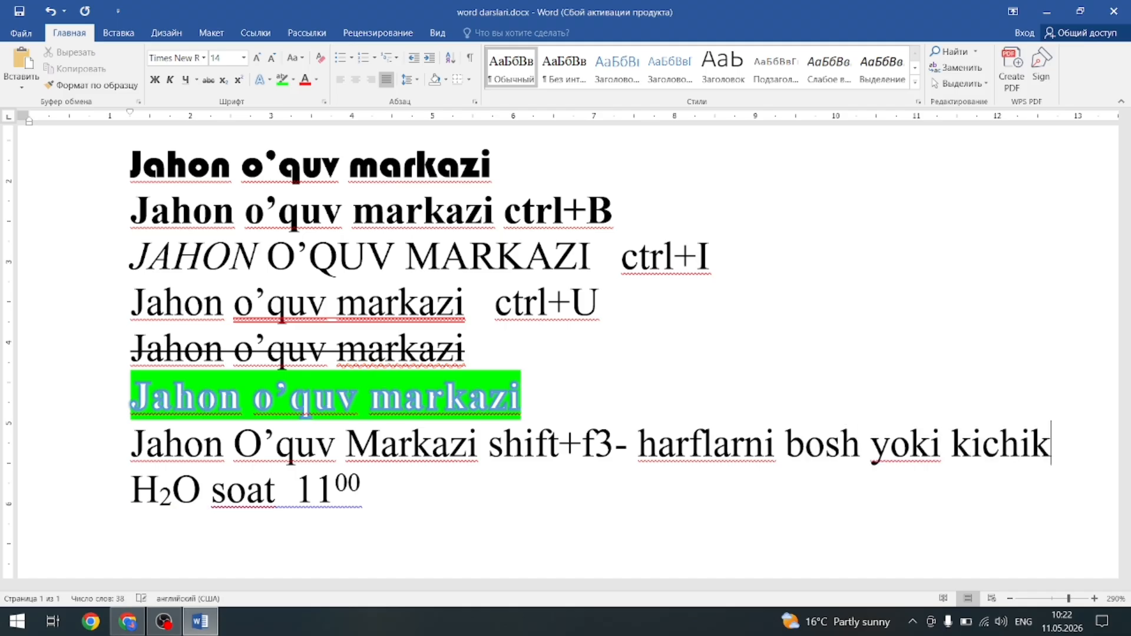
type(" qilish")
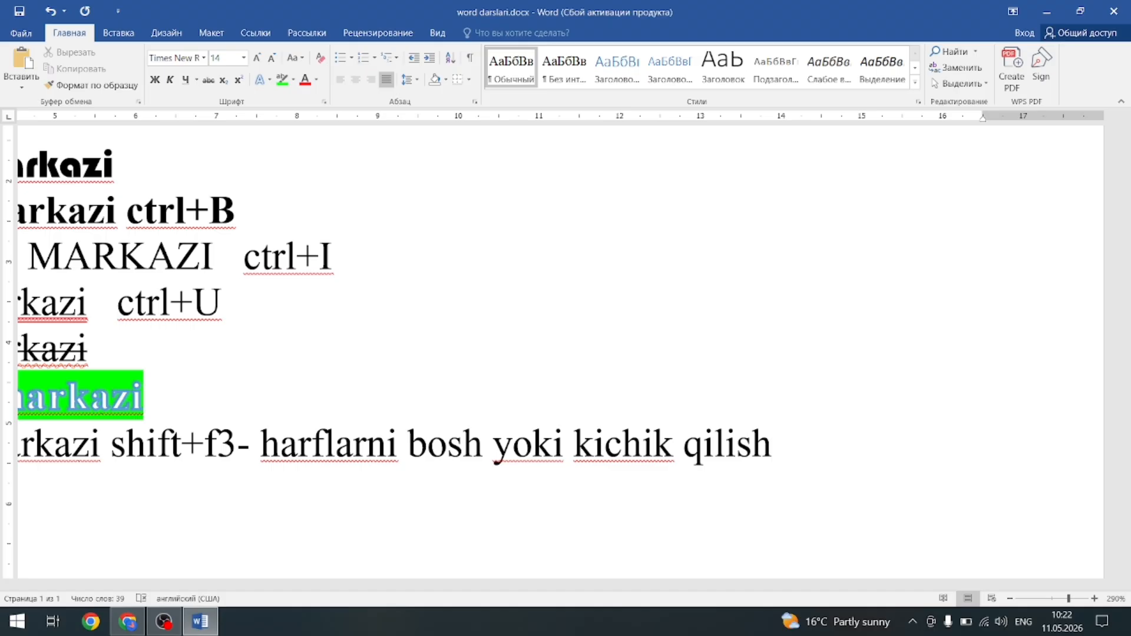
key("Return")
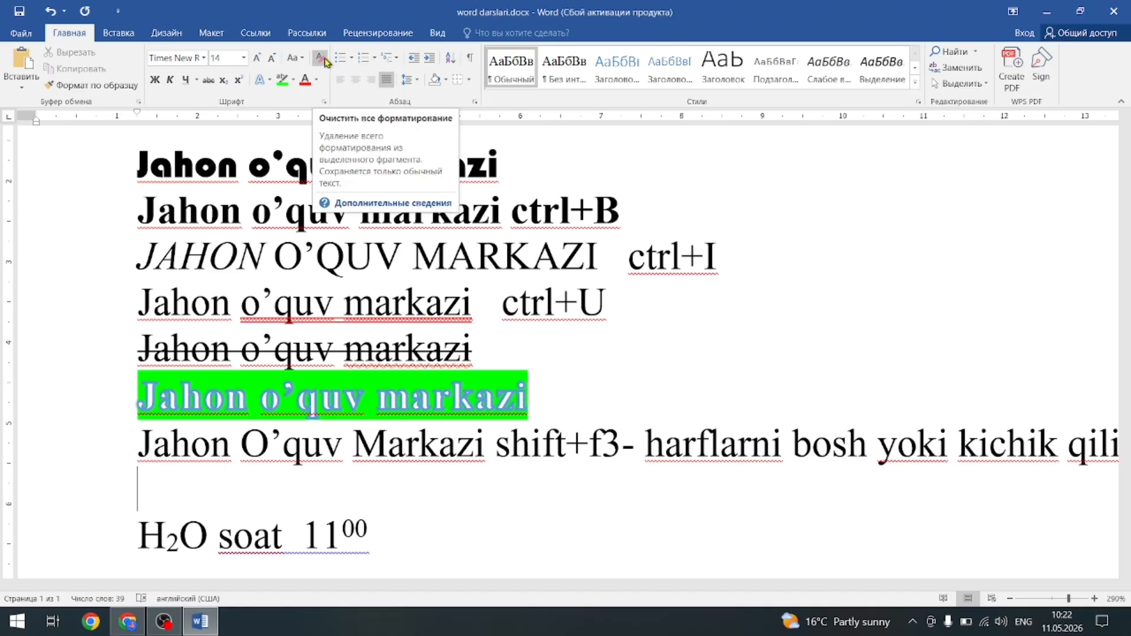
Launch Chrome full-screen and search for 'word dasturi'.
left_click(1047, 11)
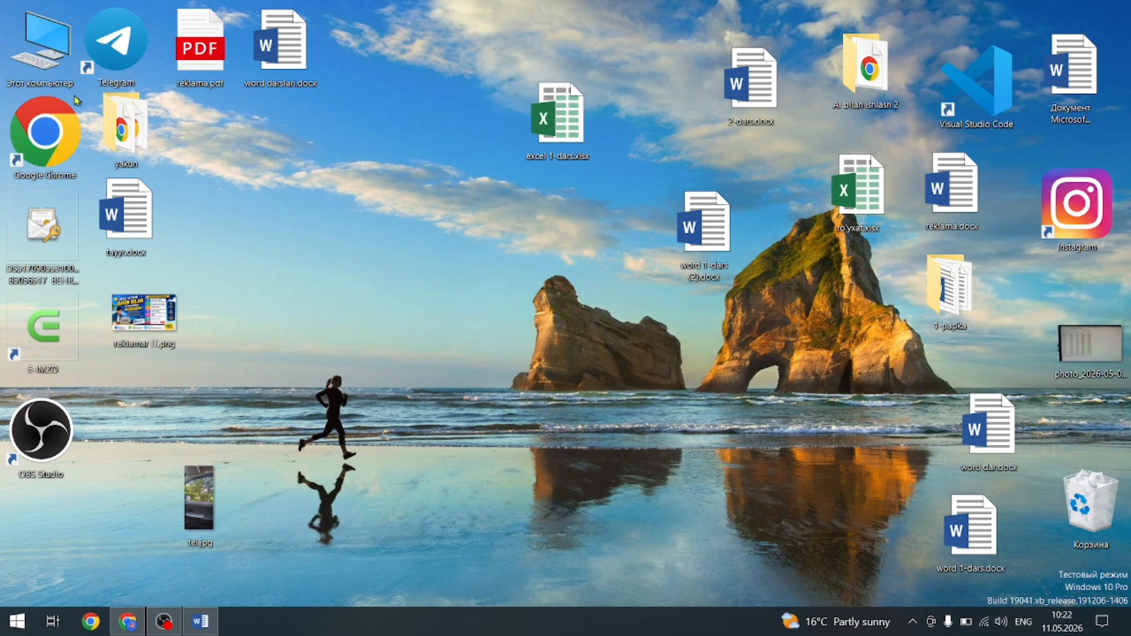
double_click(70, 120)
left_click(629, 304)
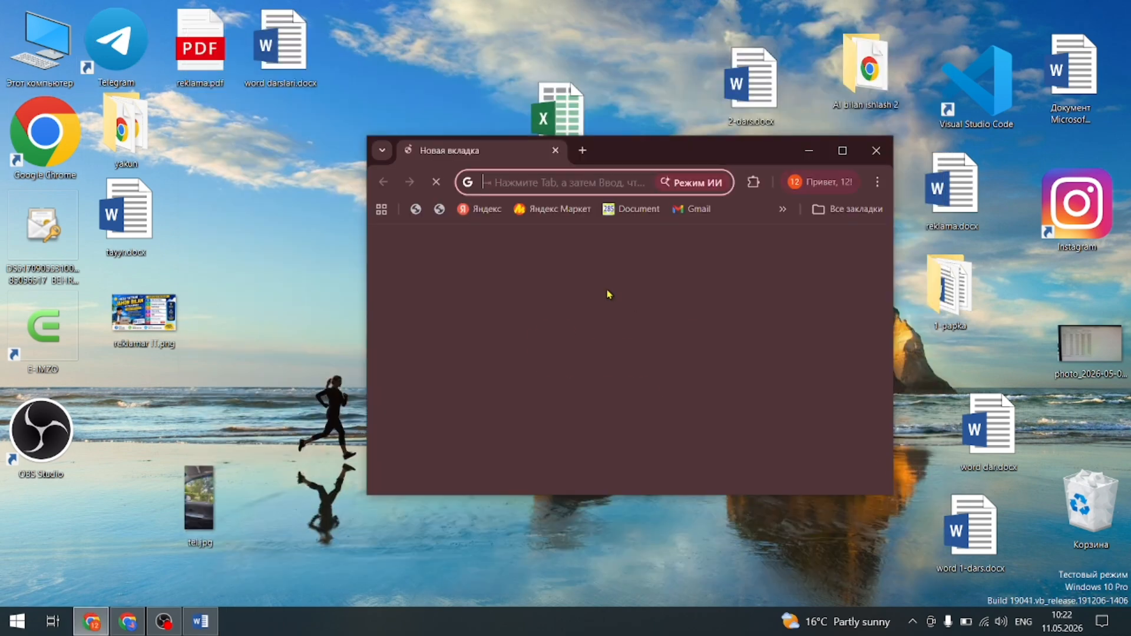
left_click(846, 154)
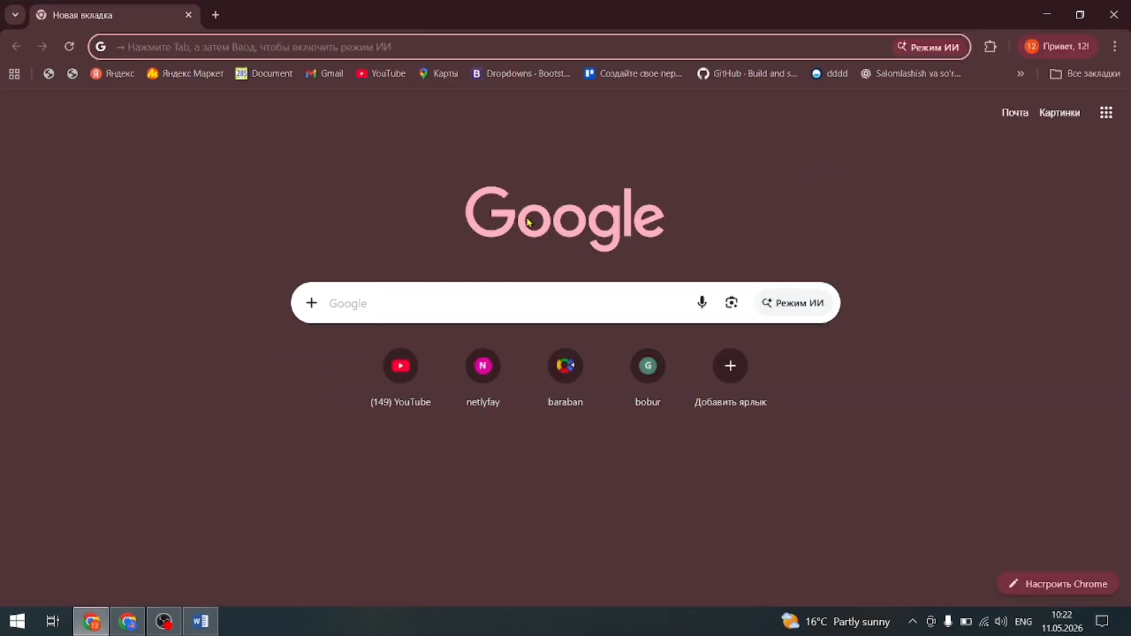
type("wor")
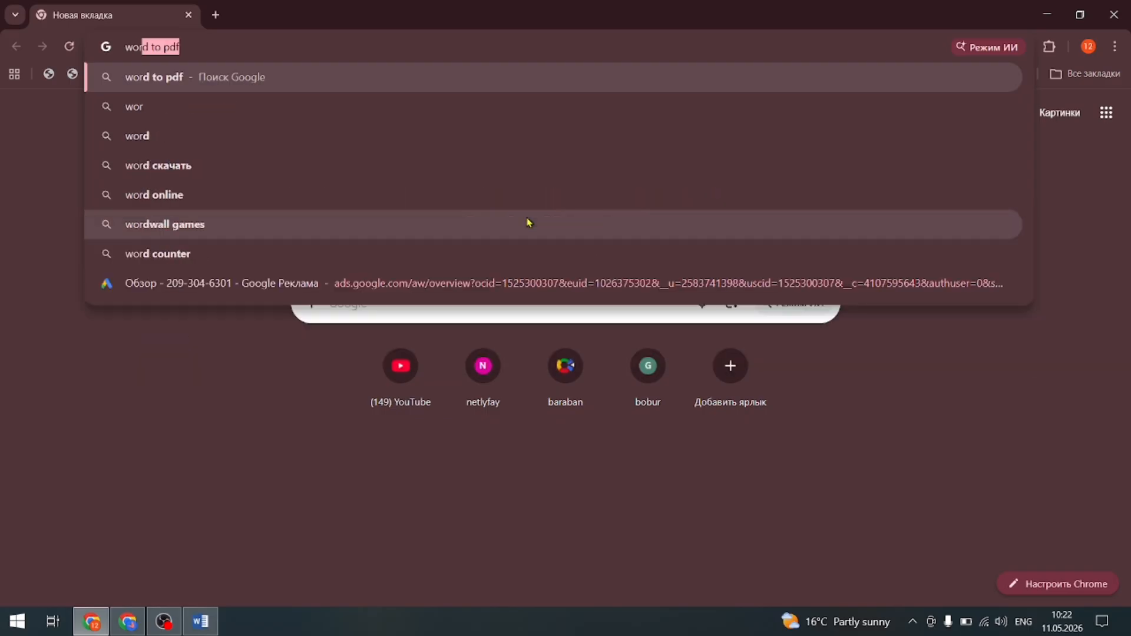
type("d dast")
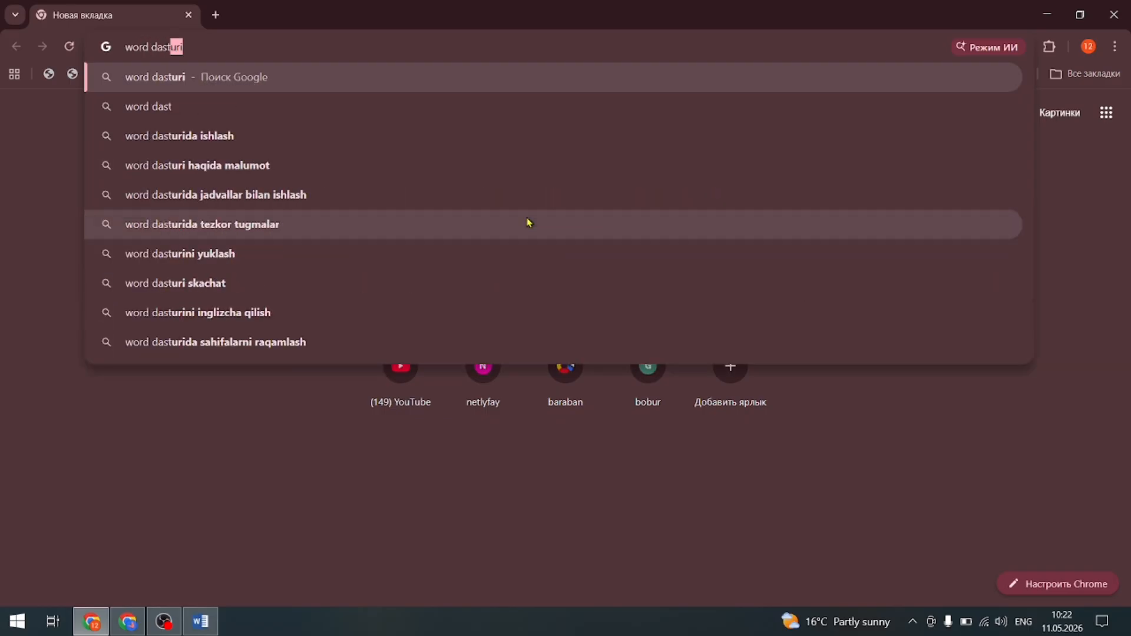
type("uri")
key("Return")
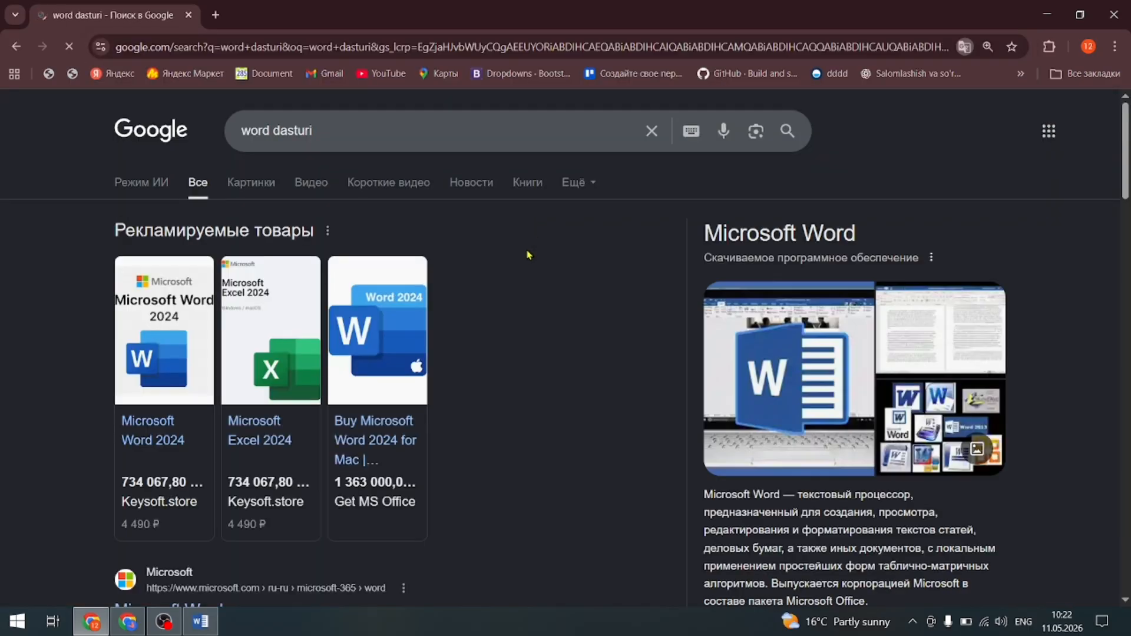
Select the Uzbek Wikipedia article text on Microsoft Word and return to the Word document.
scroll(268, 317, "down", 5)
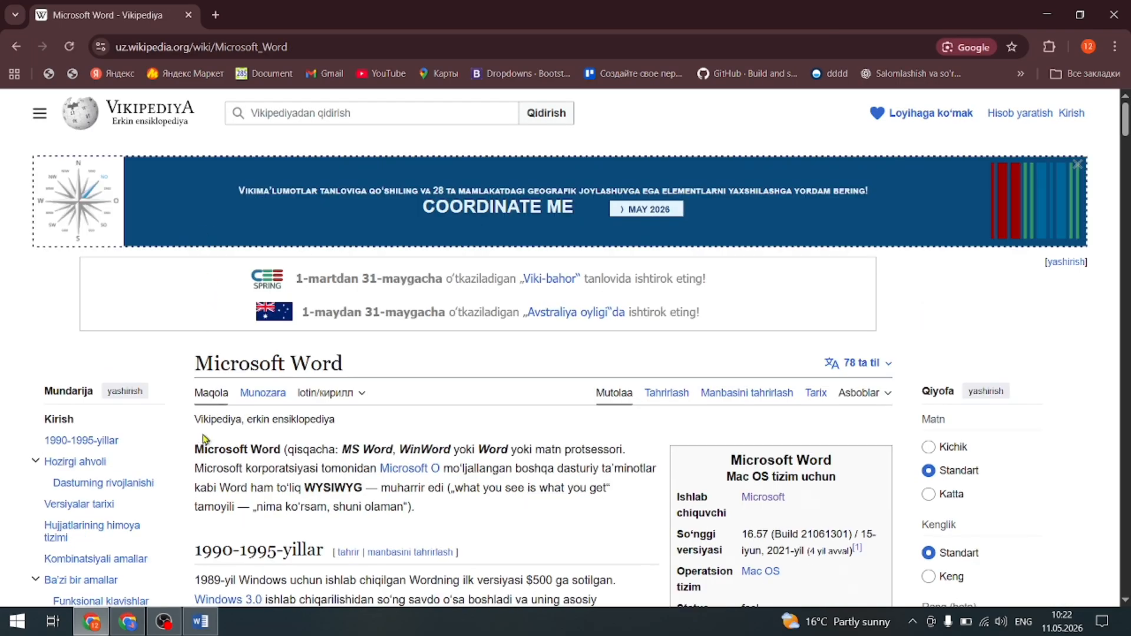
left_click_drag(196, 421, 595, 372)
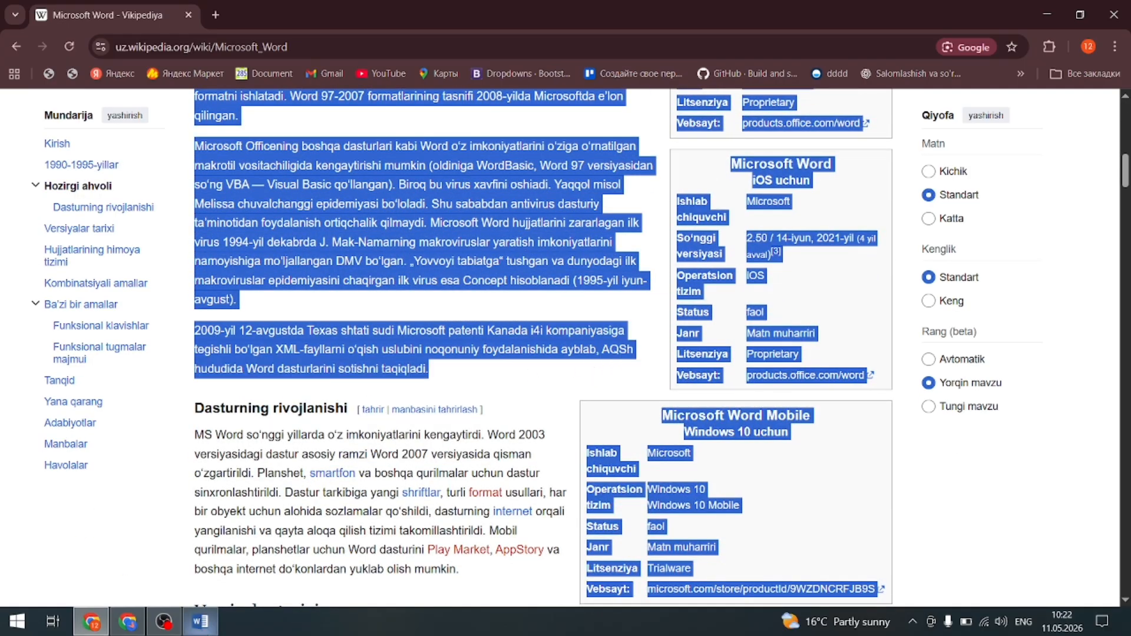
left_click(200, 622)
scroll(248, 540, "down", 5)
Select all and delete the content left on the last page.
left_click(275, 487)
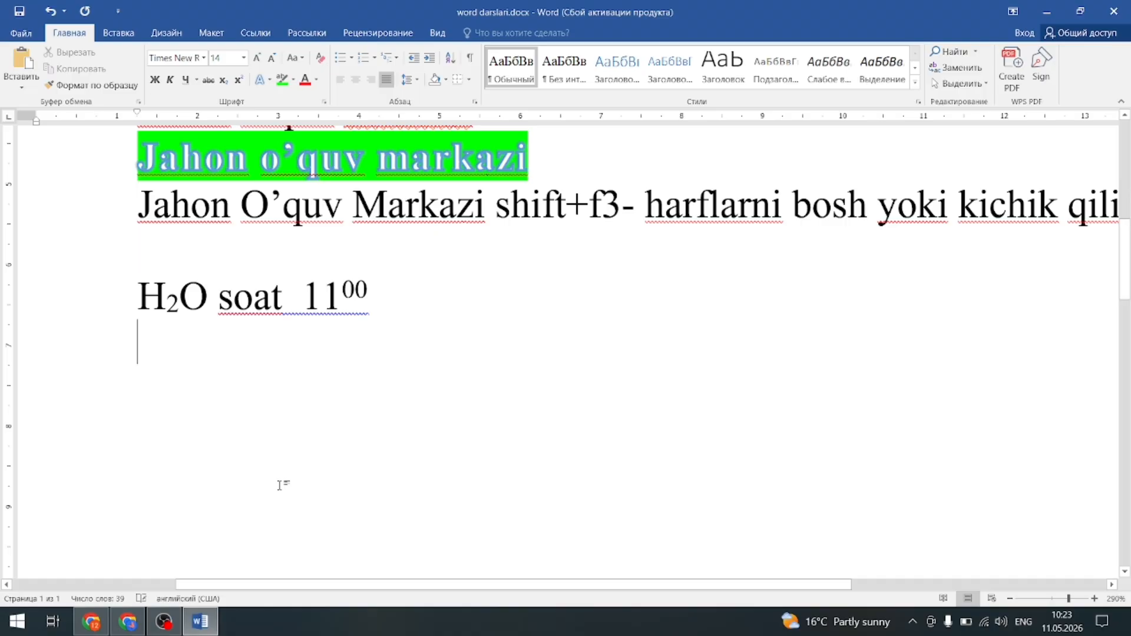
key("ctrl+a")
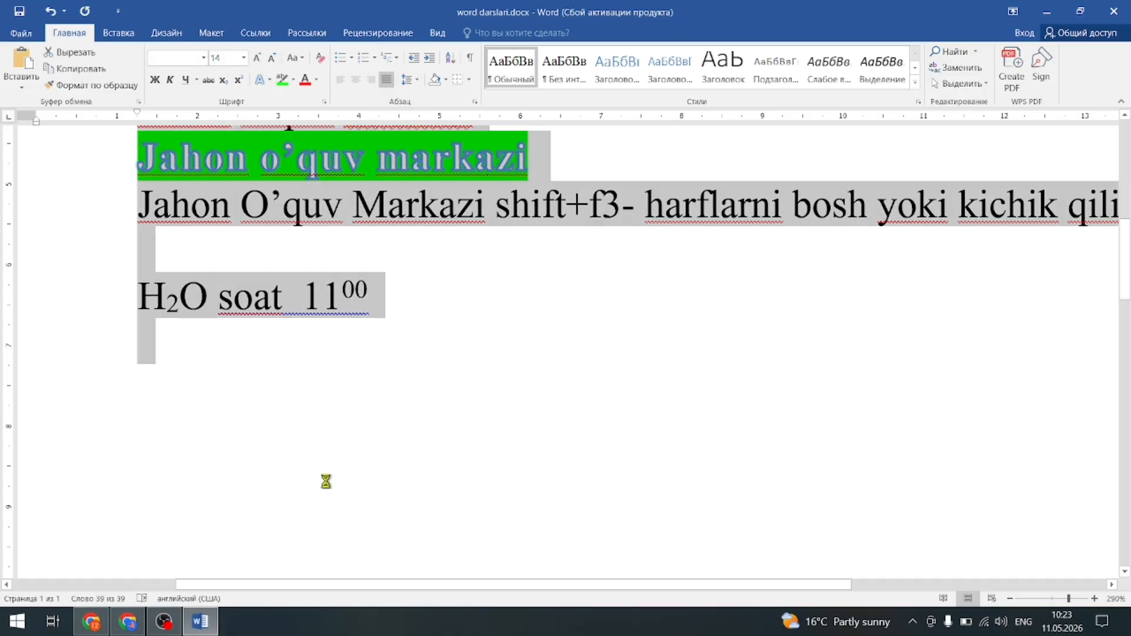
key("Delete")
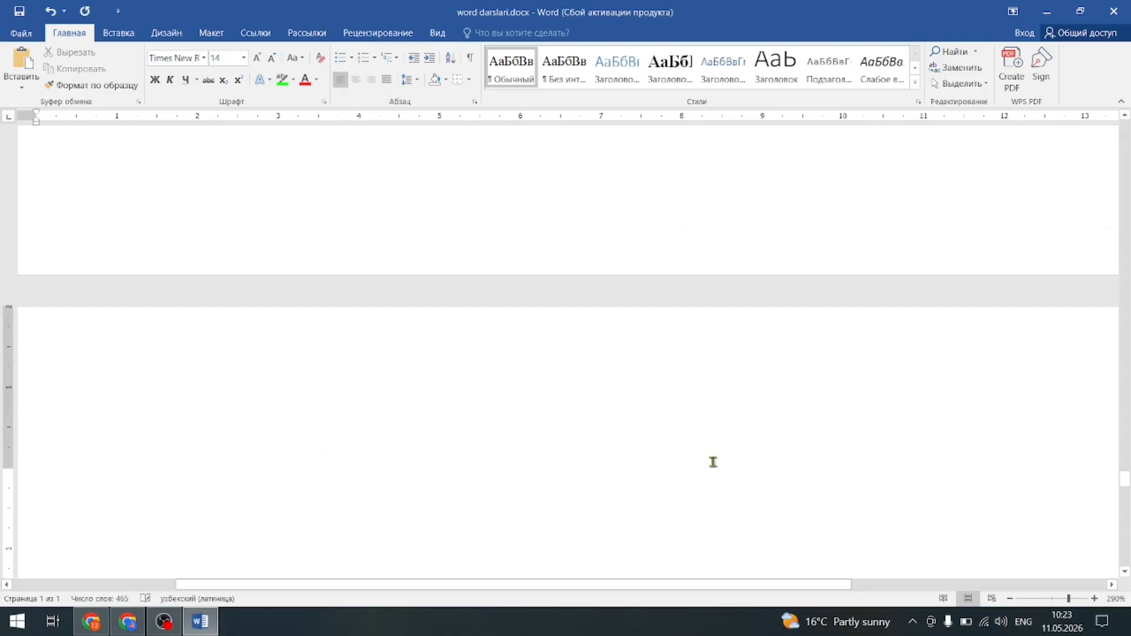
scroll(689, 476, "down", 13, "ctrl")
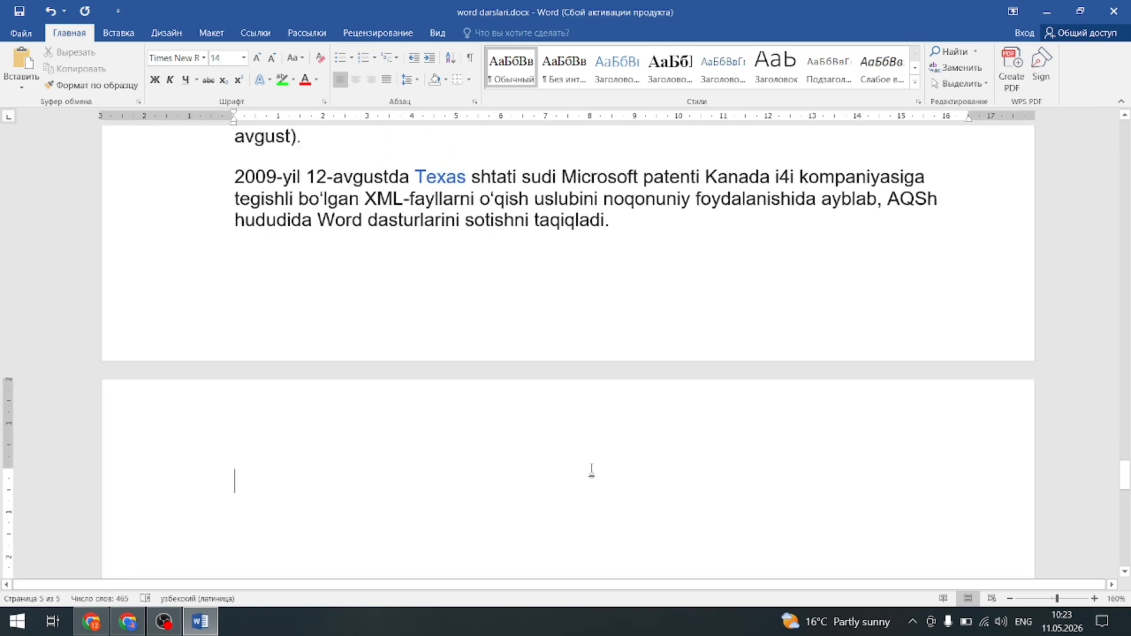
scroll(549, 323, "up", 15)
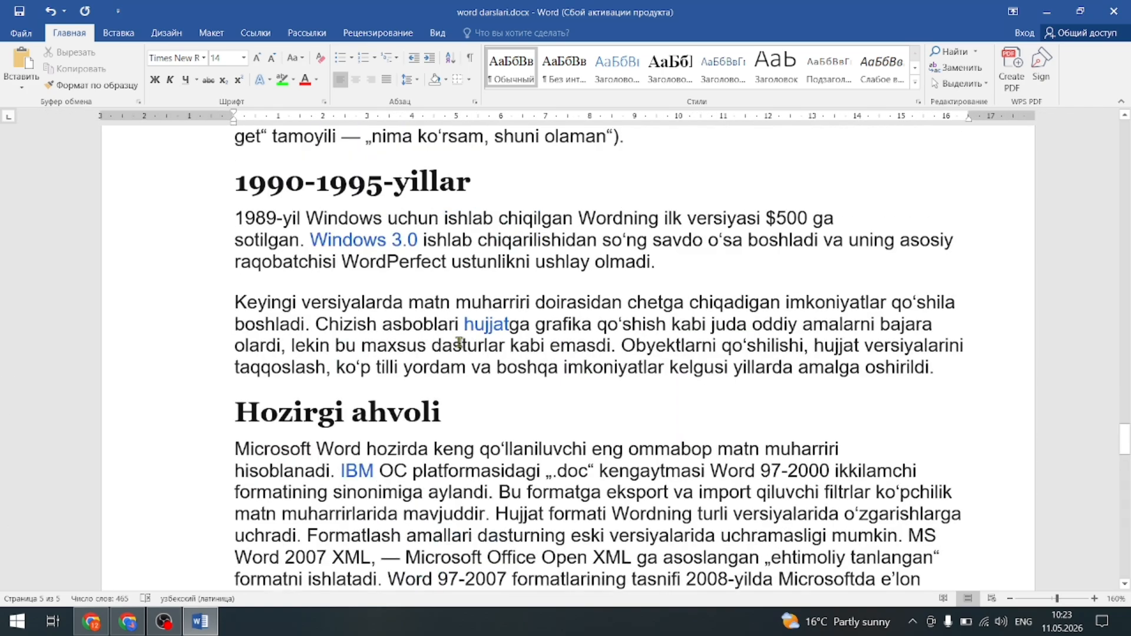
Collapse and re-expand the 1990-1995-yillar heading section.
left_click(442, 345)
scroll(369, 218, "up", 3)
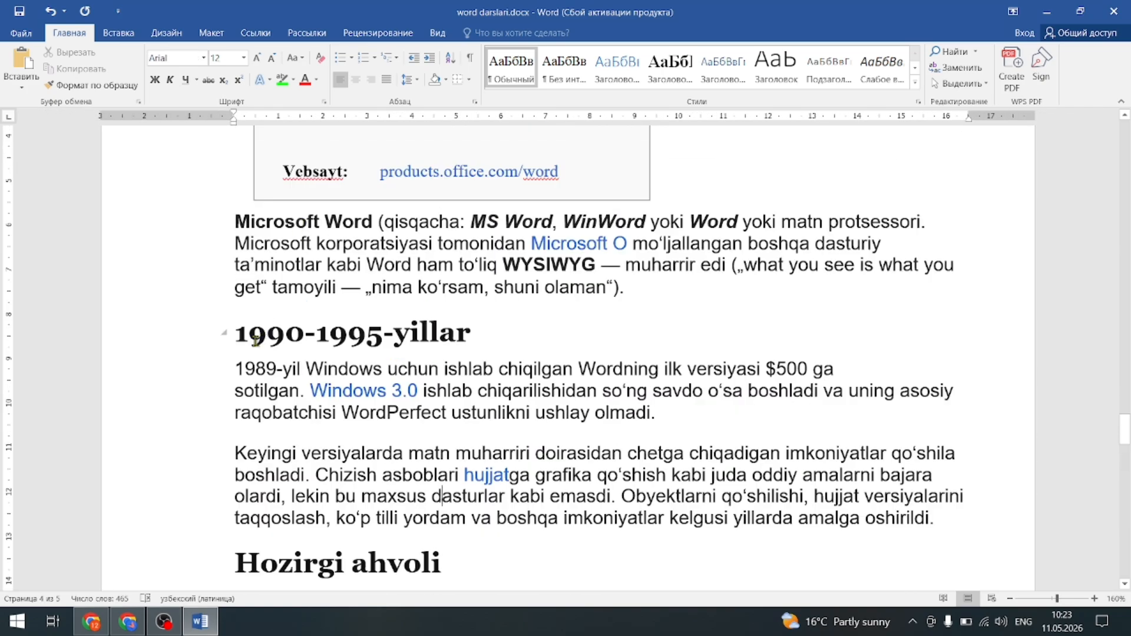
left_click(224, 335)
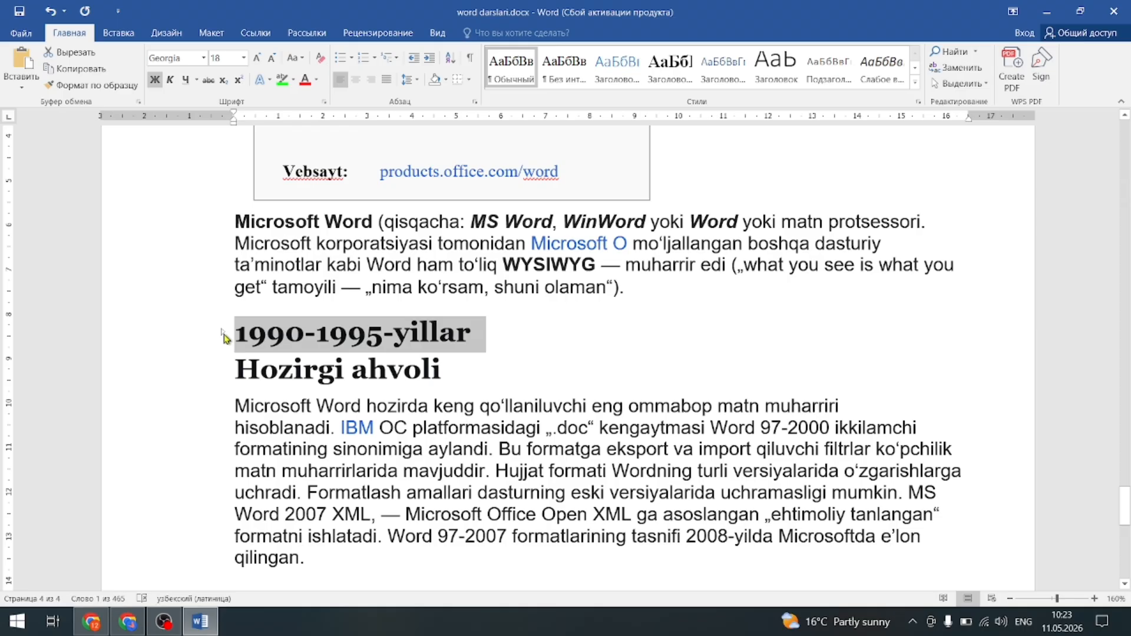
left_click(224, 334)
scroll(354, 397, "down", 2)
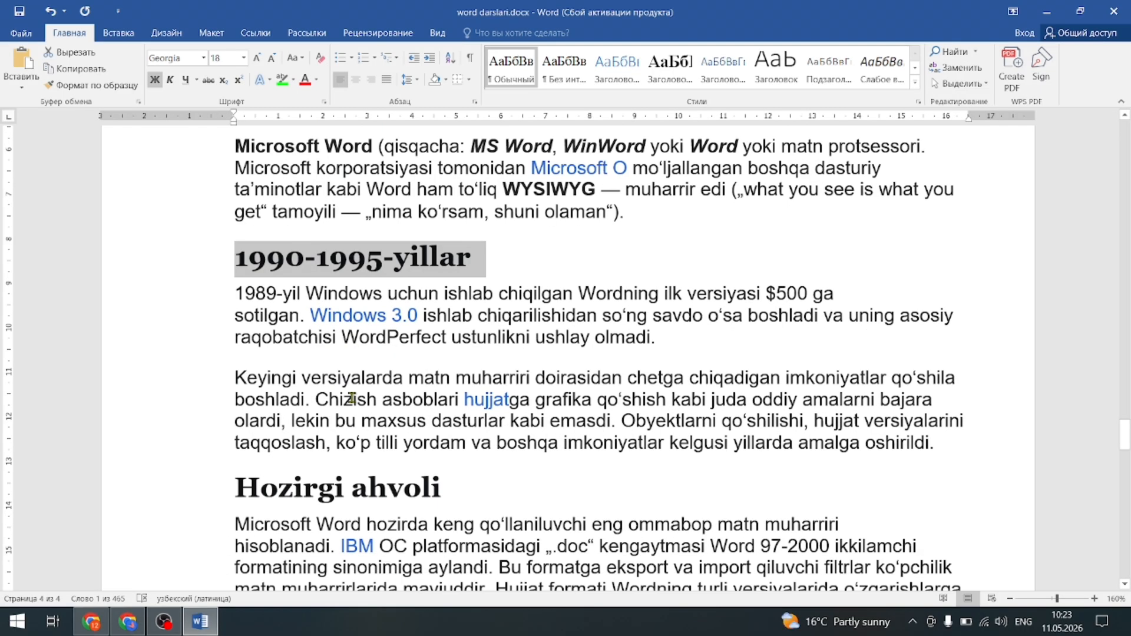
left_click_drag(461, 383, 507, 386)
scroll(472, 476, "down", 9)
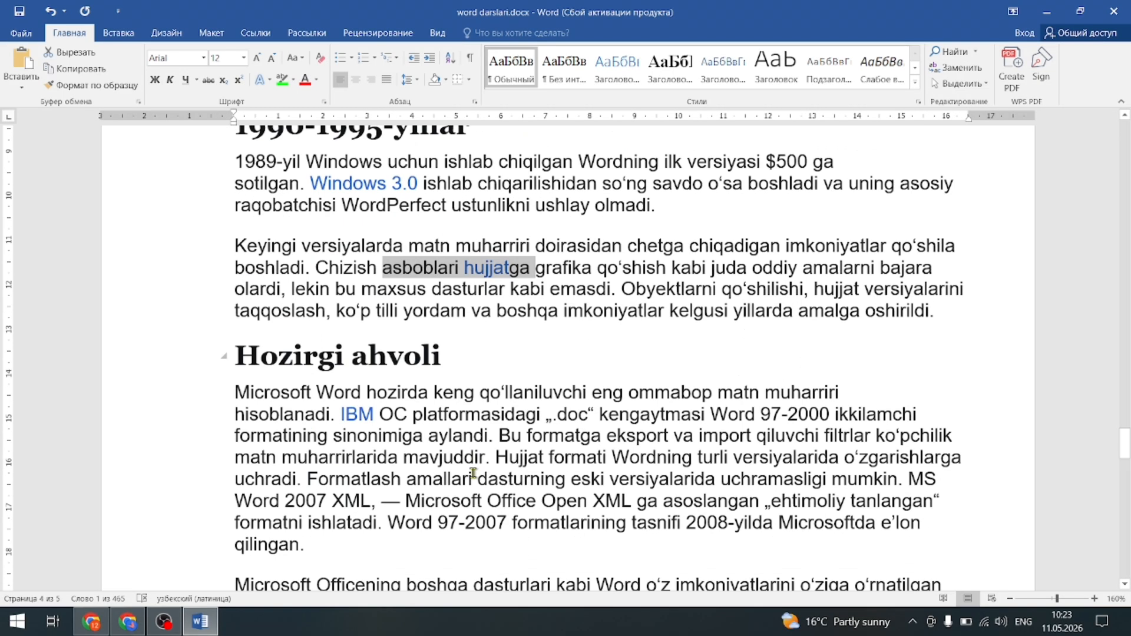
scroll(473, 479, "up", 15)
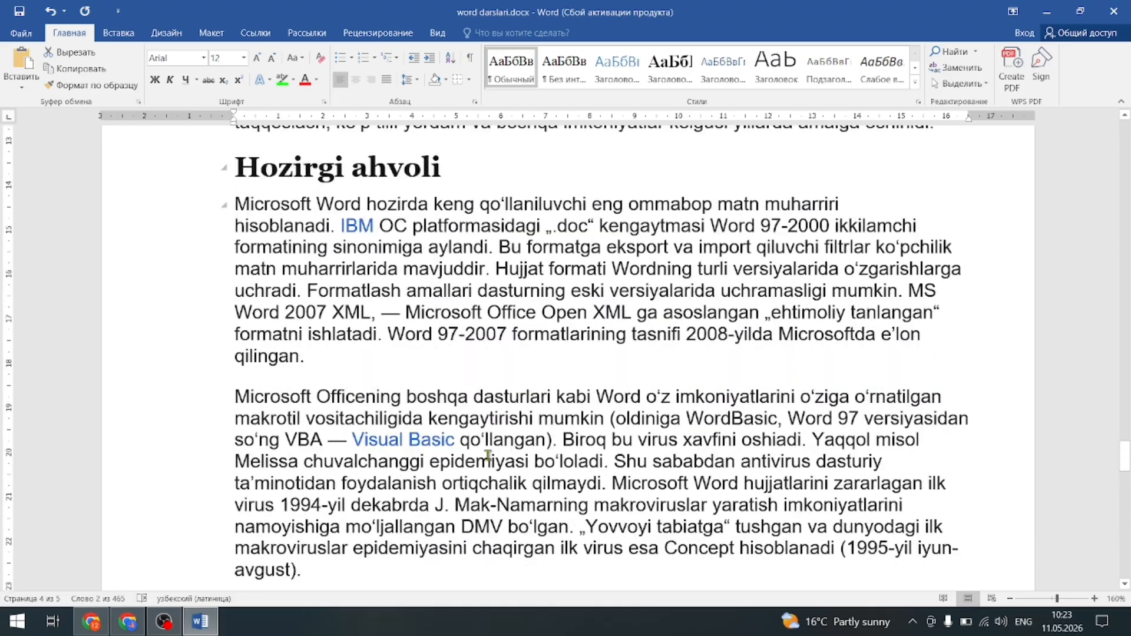
scroll(535, 426, "up", 6)
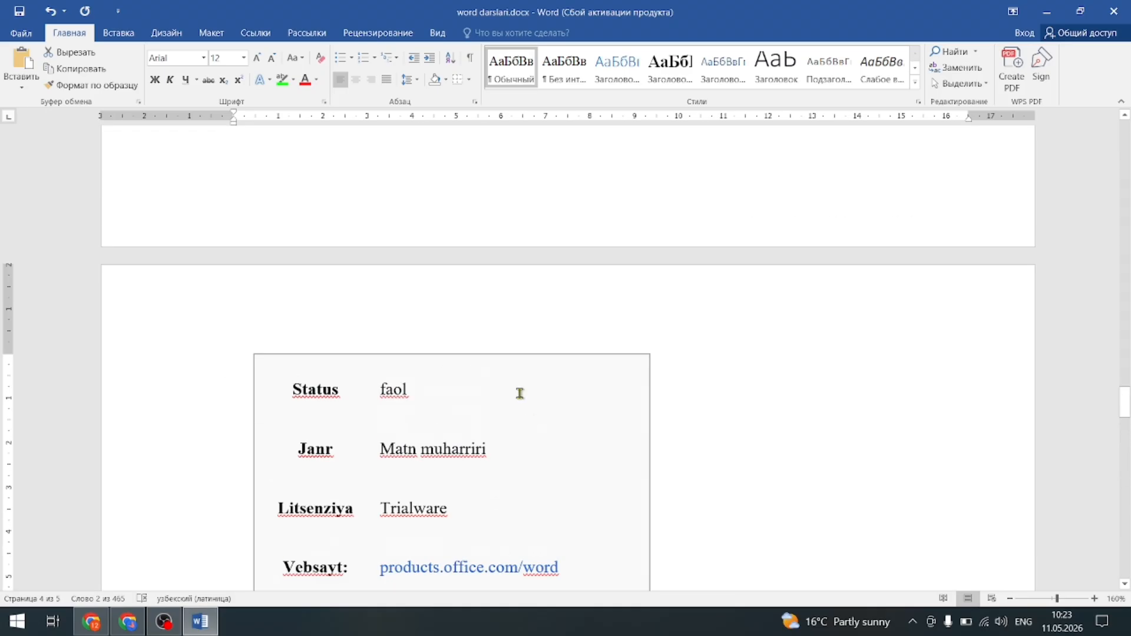
Select the software info tables in the pasted article.
left_click(535, 353)
scroll(534, 353, "up", 13)
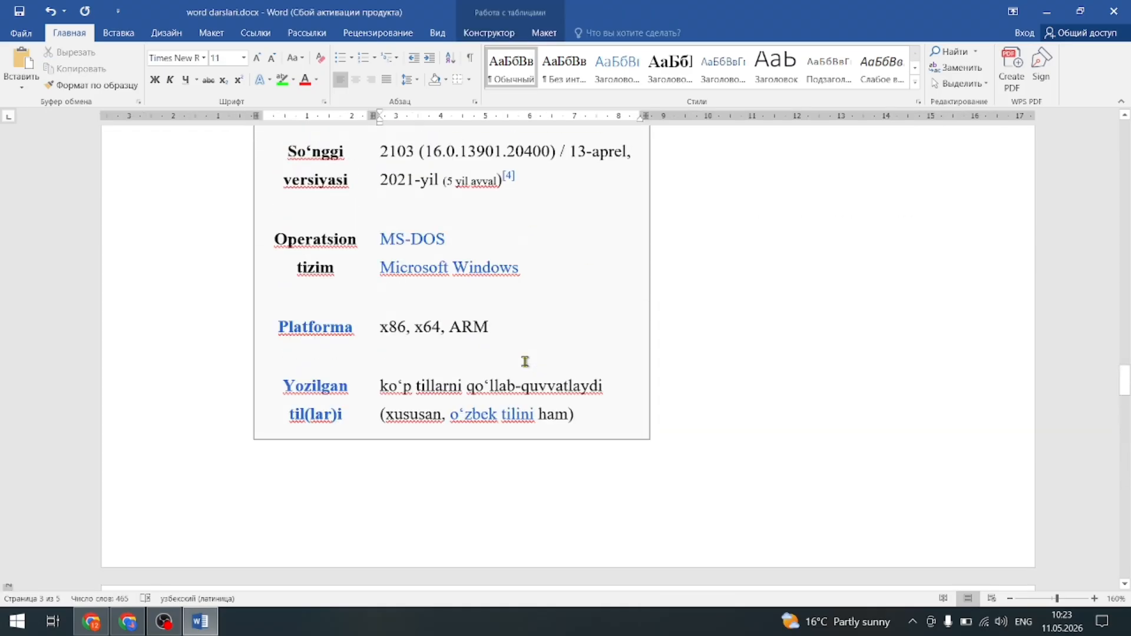
scroll(524, 360, "up", 20)
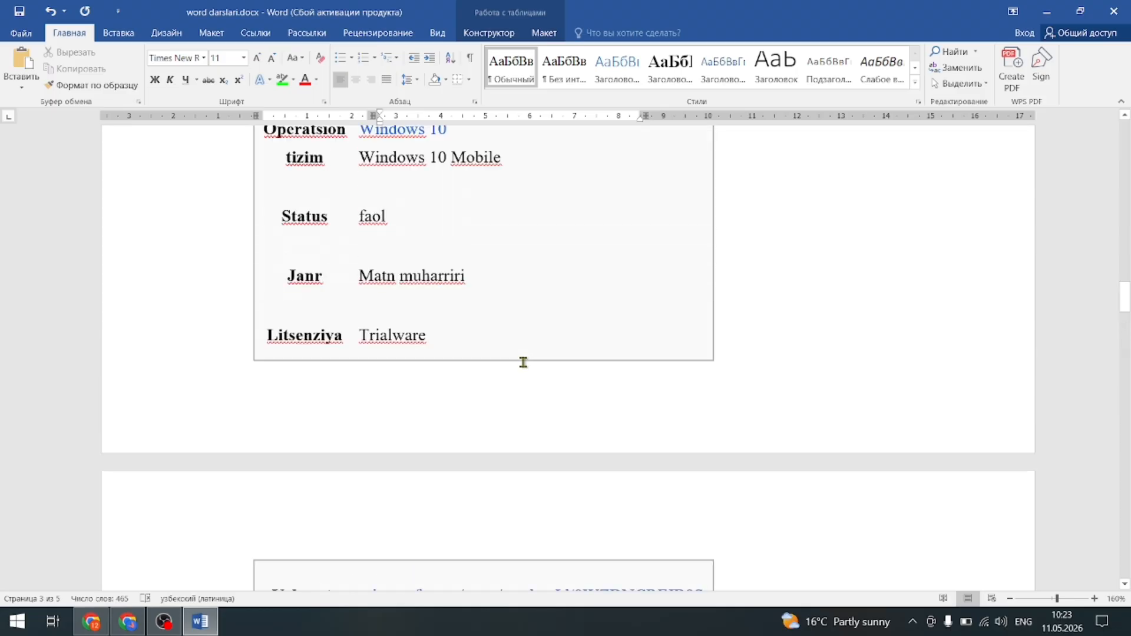
scroll(522, 362, "up", 10)
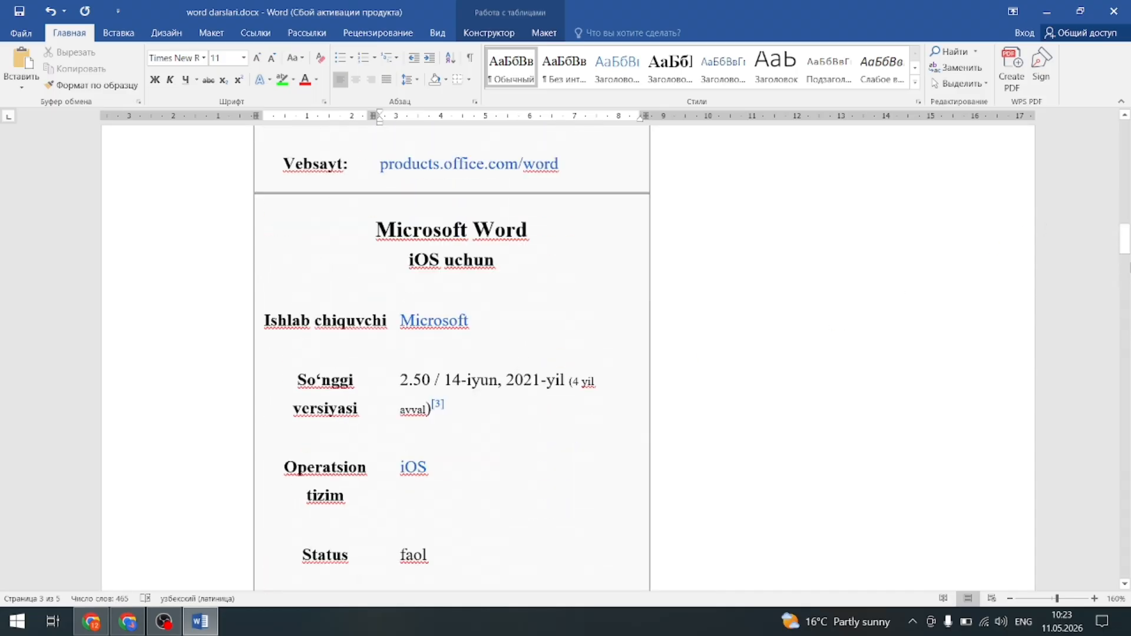
scroll(522, 362, "up", 10)
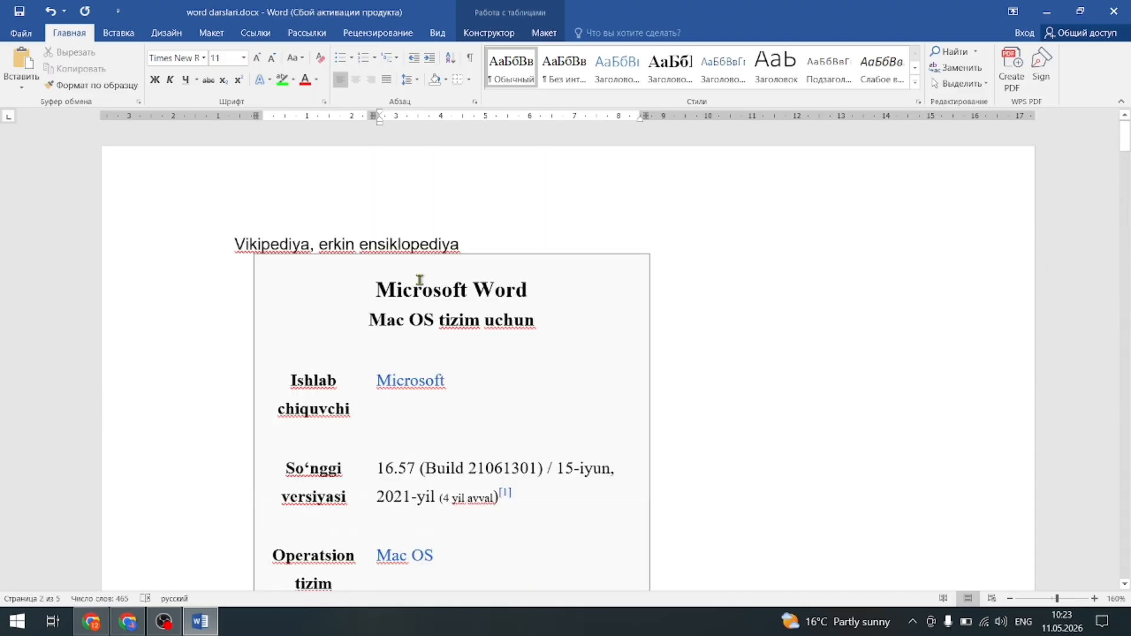
key("ctrl+a")
scroll(255, 217, "down", 15)
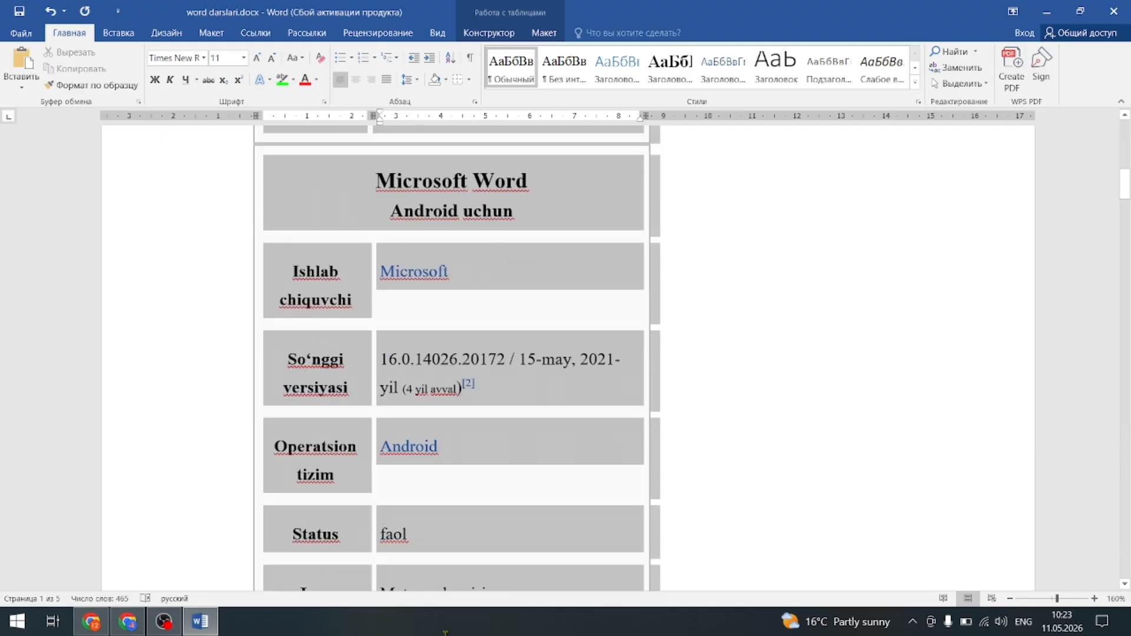
scroll(662, 335, "up", 12)
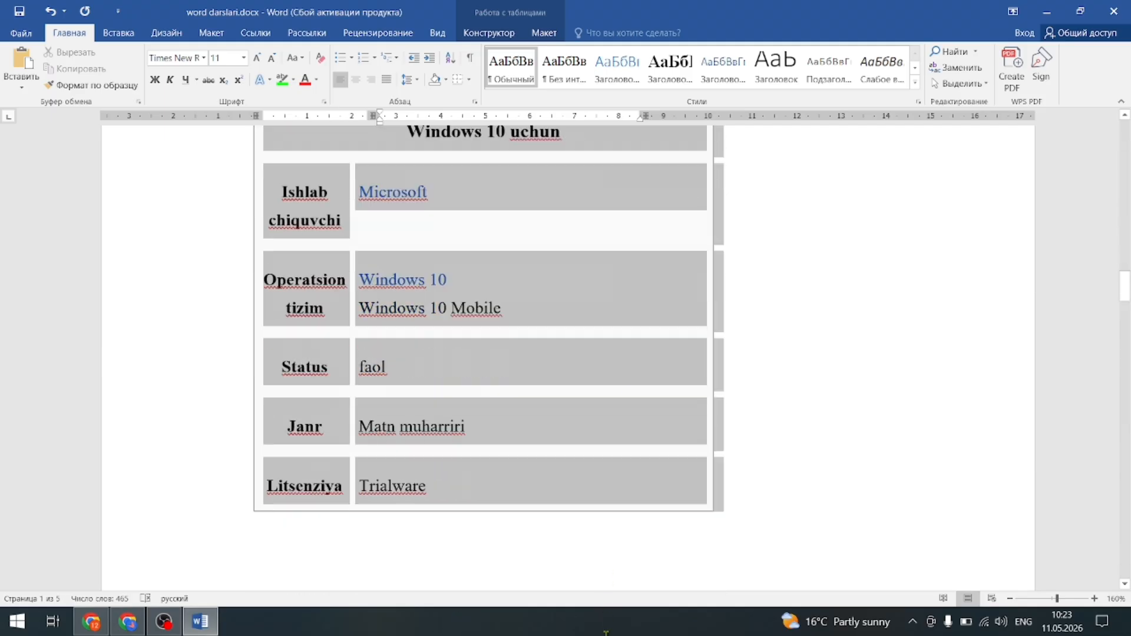
scroll(662, 334, "down", 15)
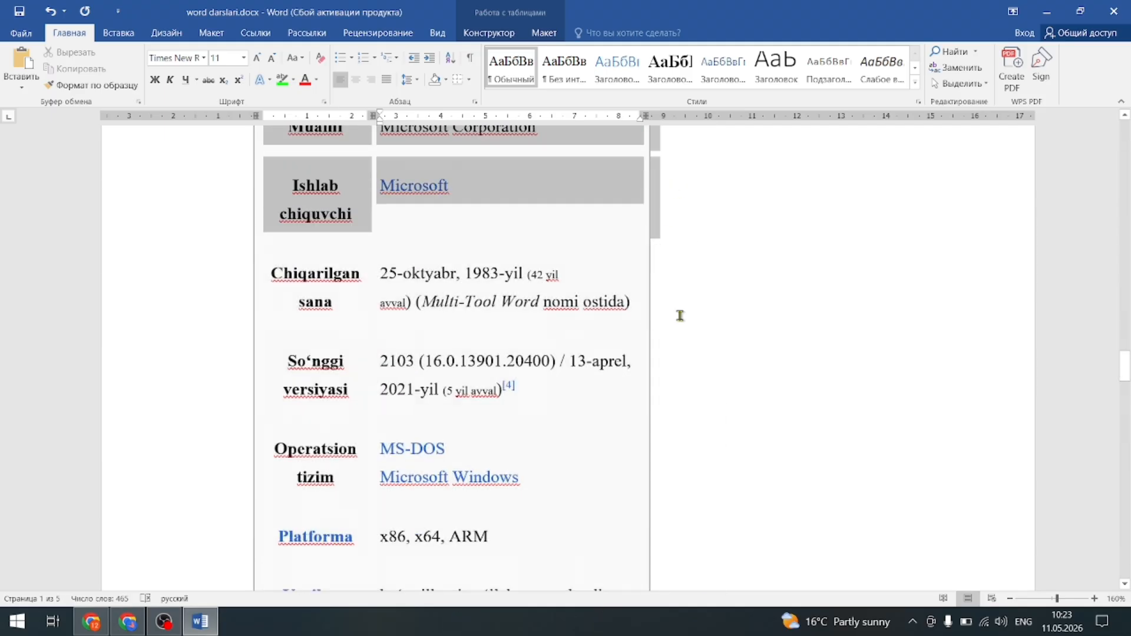
scroll(651, 538, "down", 12)
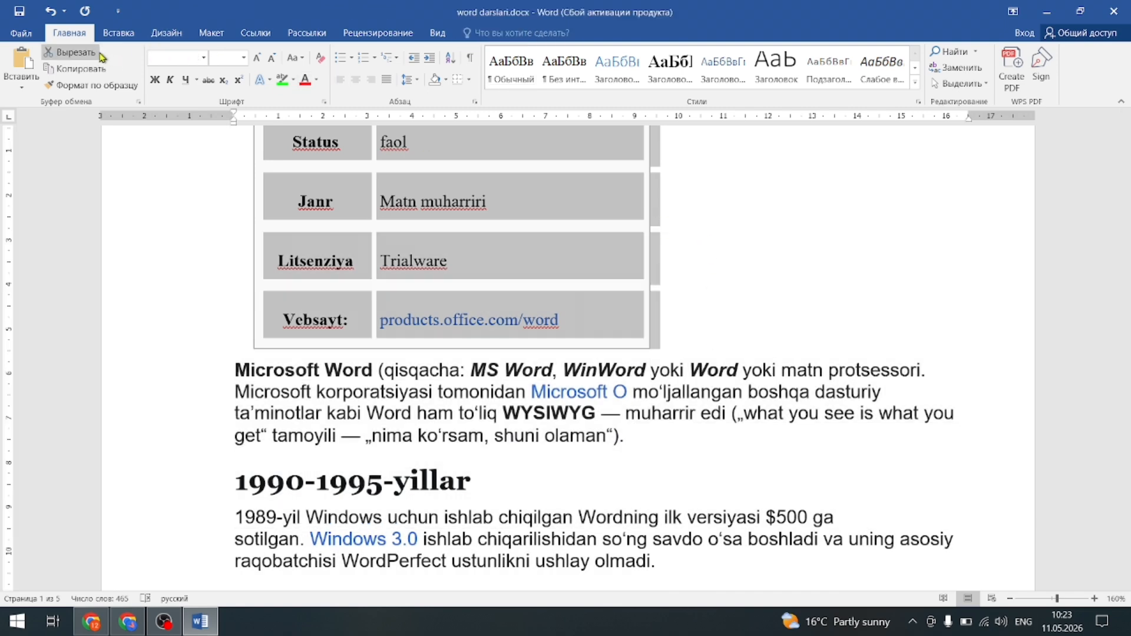
Cut the software info tables out and select the remaining 279-word article.
left_click(94, 54)
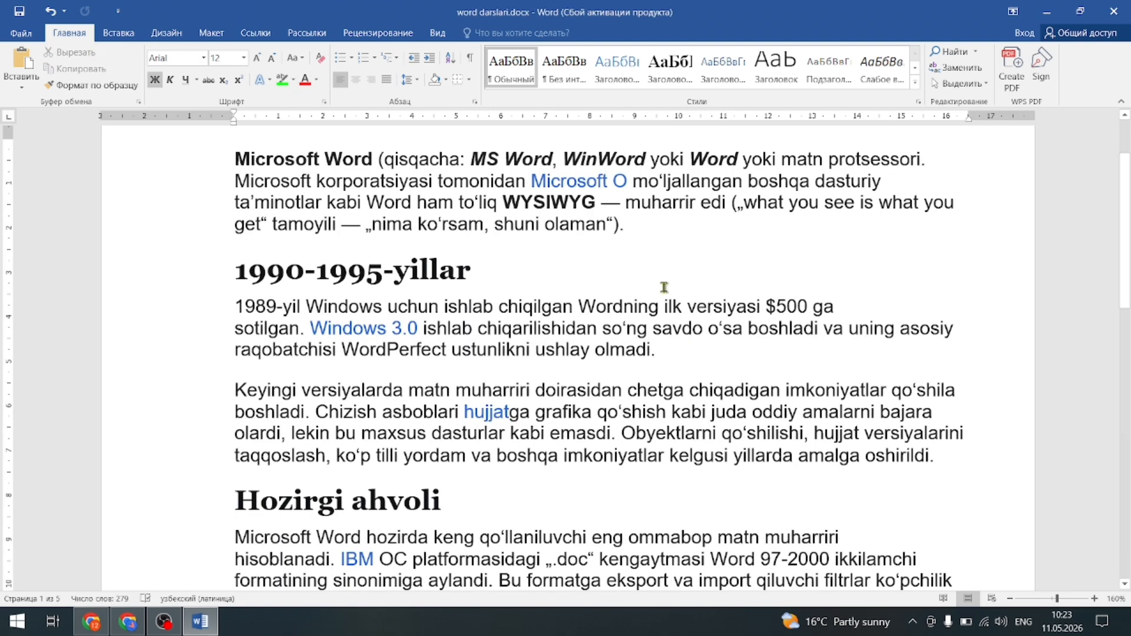
scroll(556, 261, "up", 3)
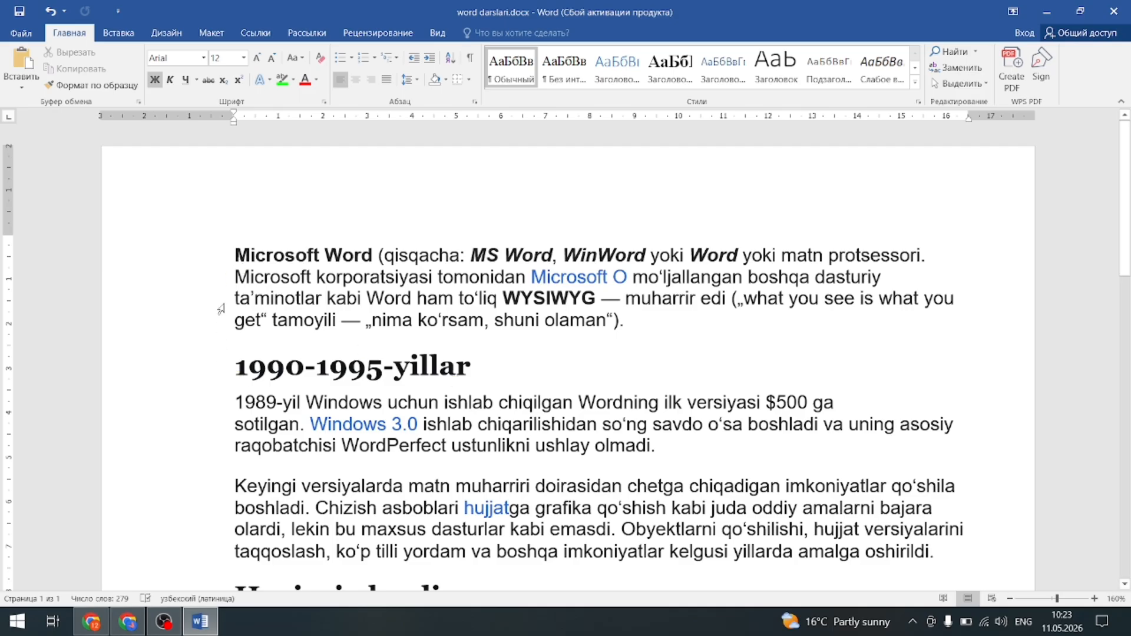
scroll(231, 387, "down", 3)
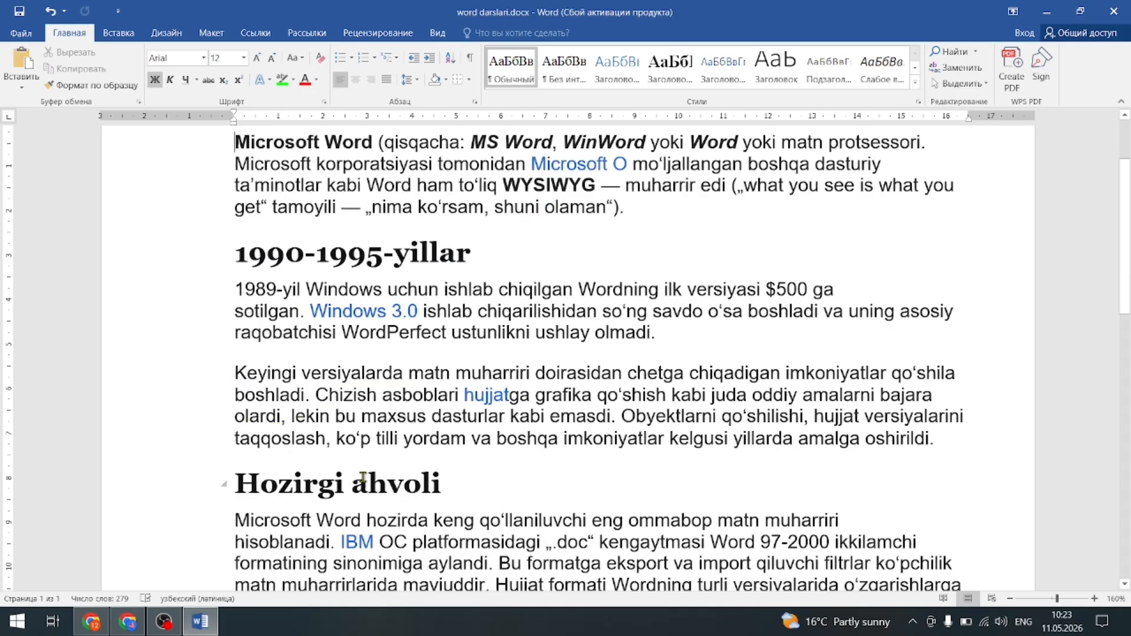
key("ctrl+a")
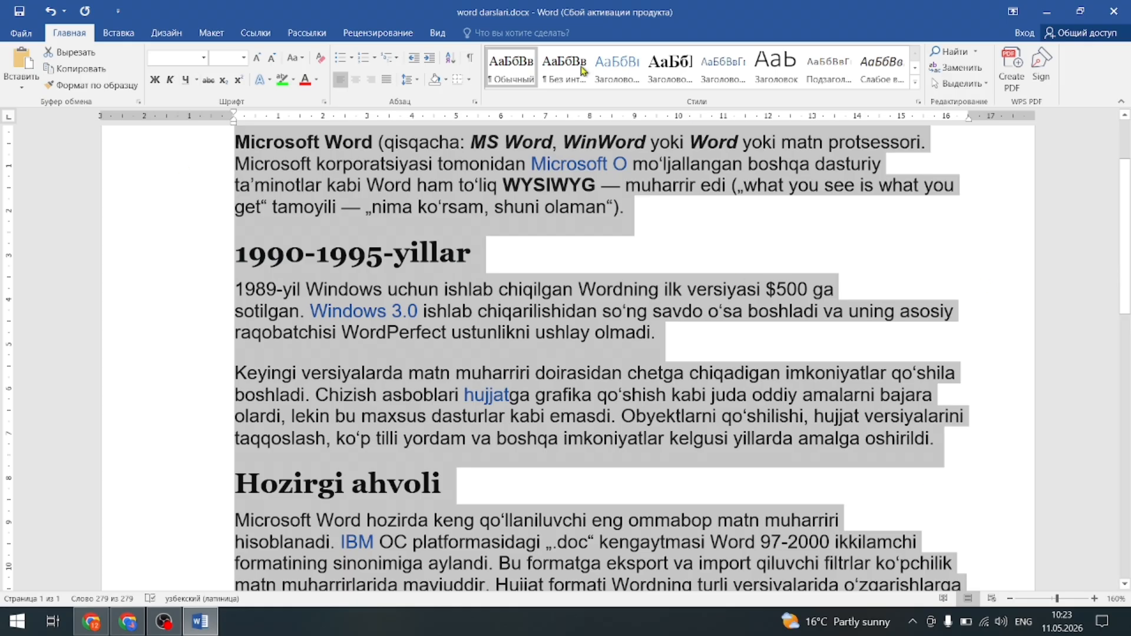
left_click(321, 61)
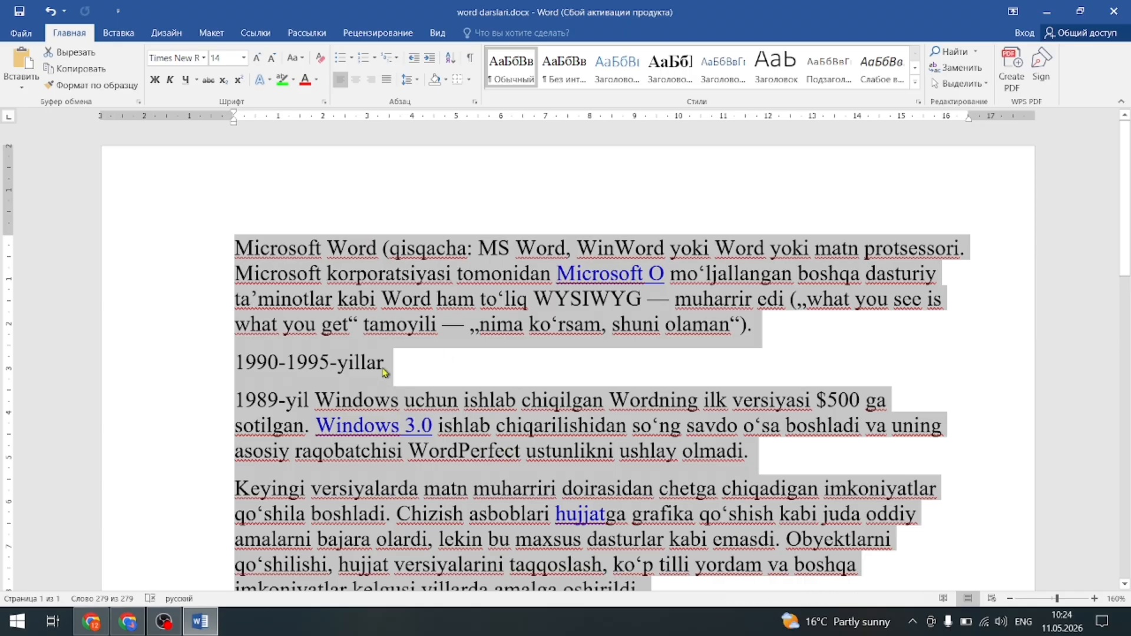
scroll(384, 377, "down", 6)
left_click(417, 443)
scroll(418, 444, "down", 3)
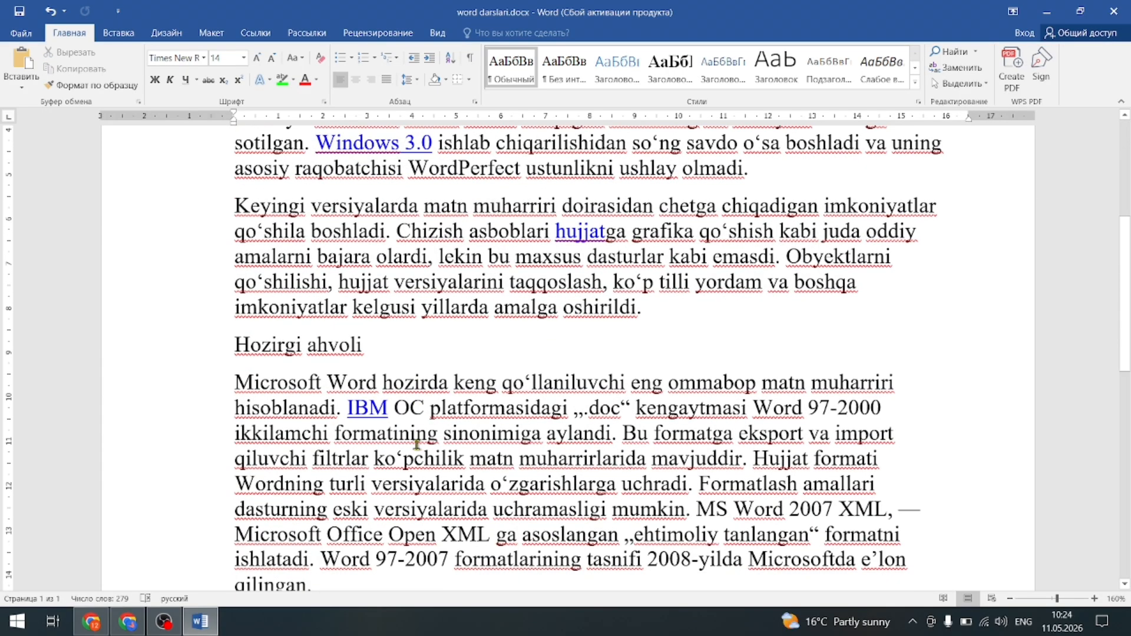
scroll(417, 458, "up", 4)
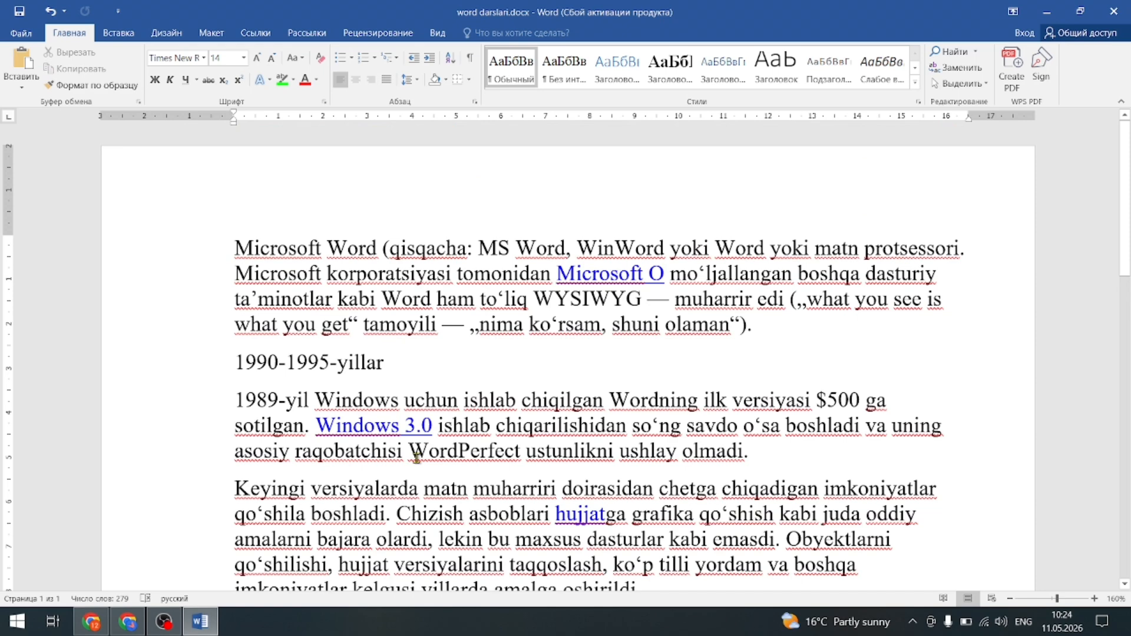
key("ctrl+a")
key("ctrl+z")
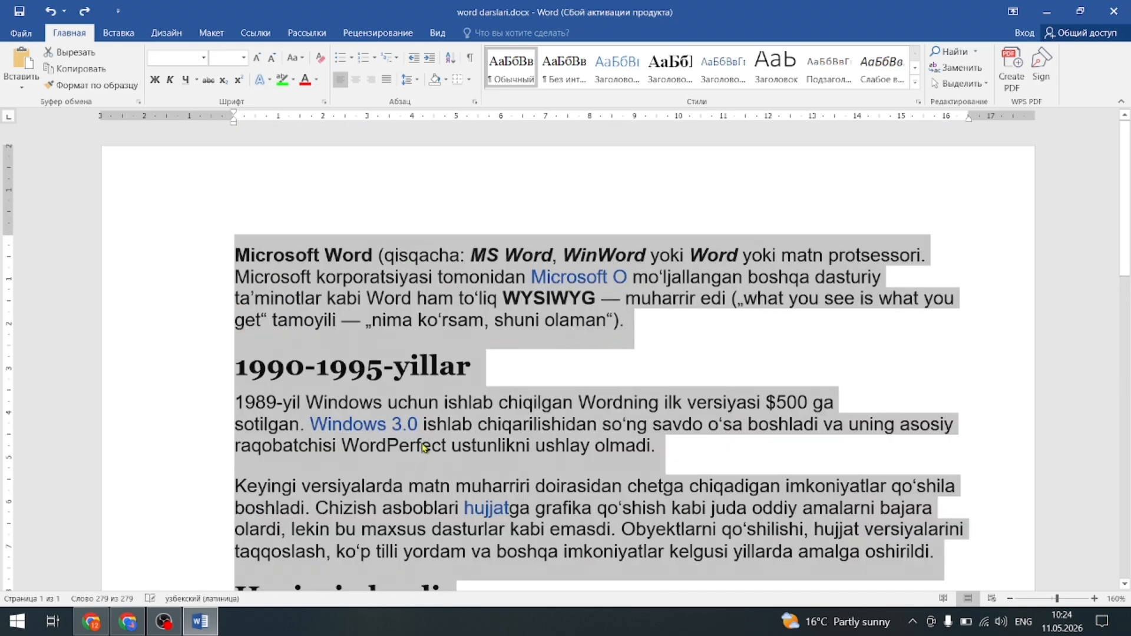
left_click(225, 366)
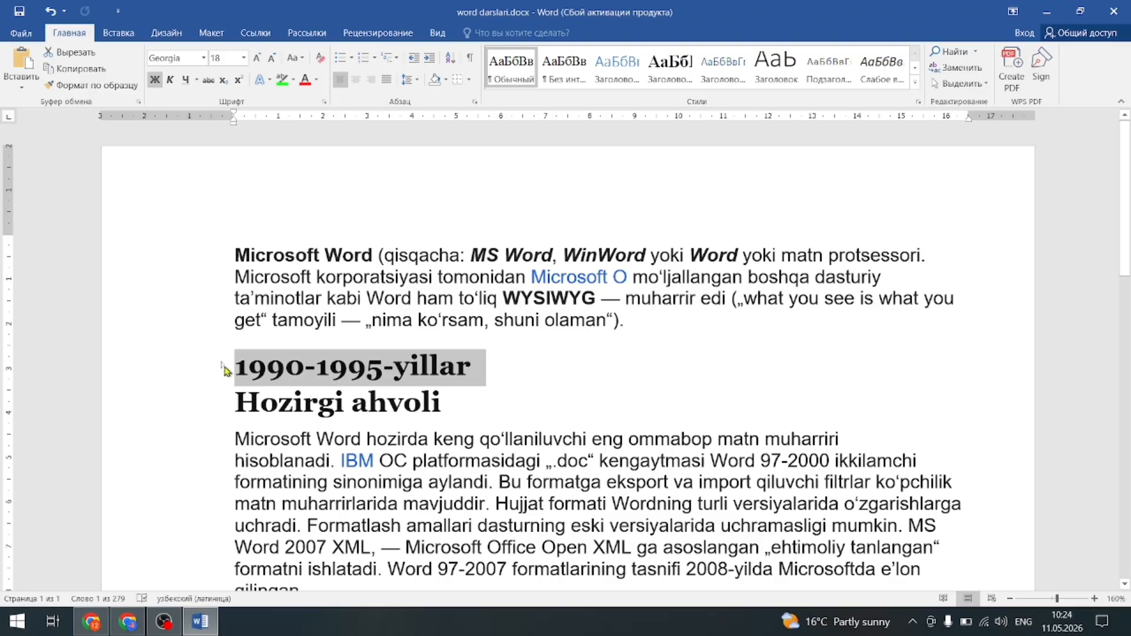
left_click(225, 368)
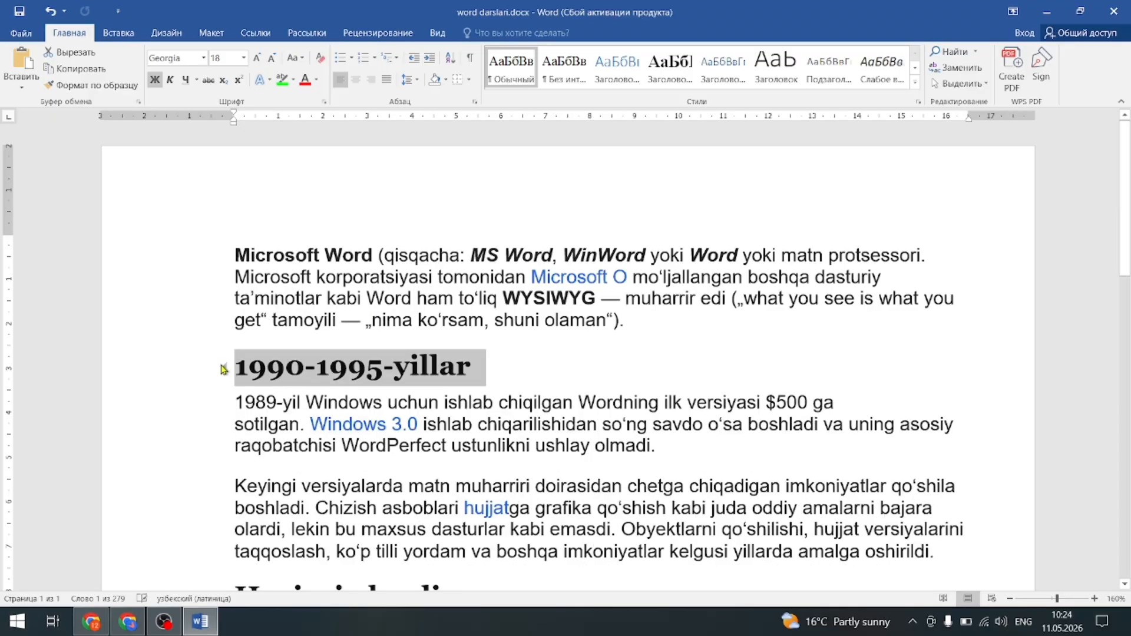
scroll(337, 409, "down", 8)
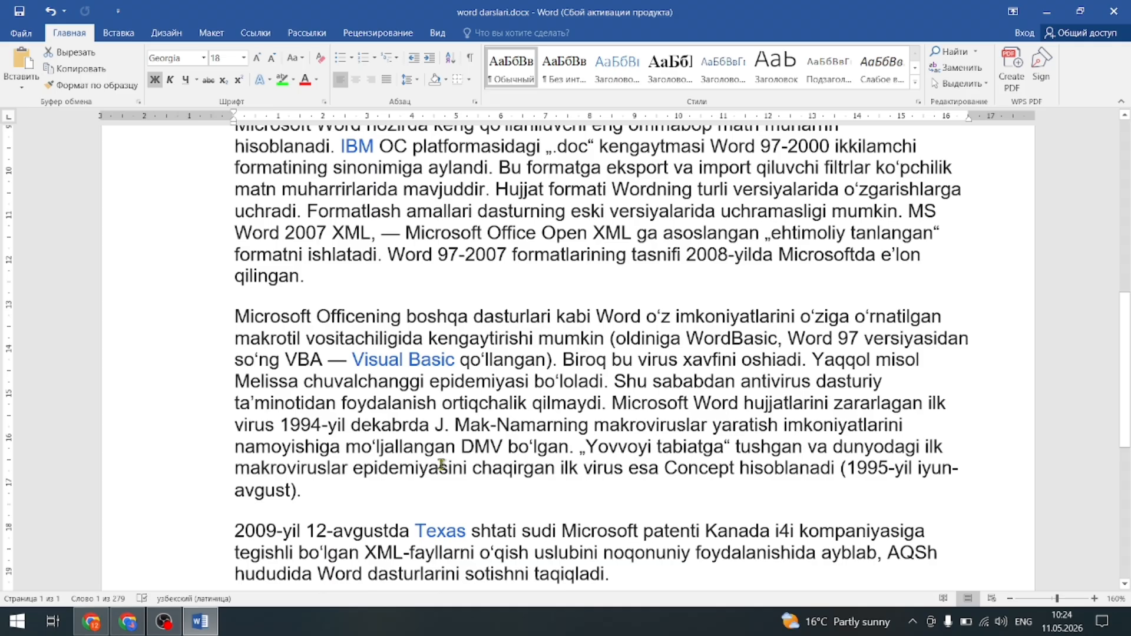
Clear all formatting from the article, leaving plain Times New Roman 14 text.
key("ctrl+a")
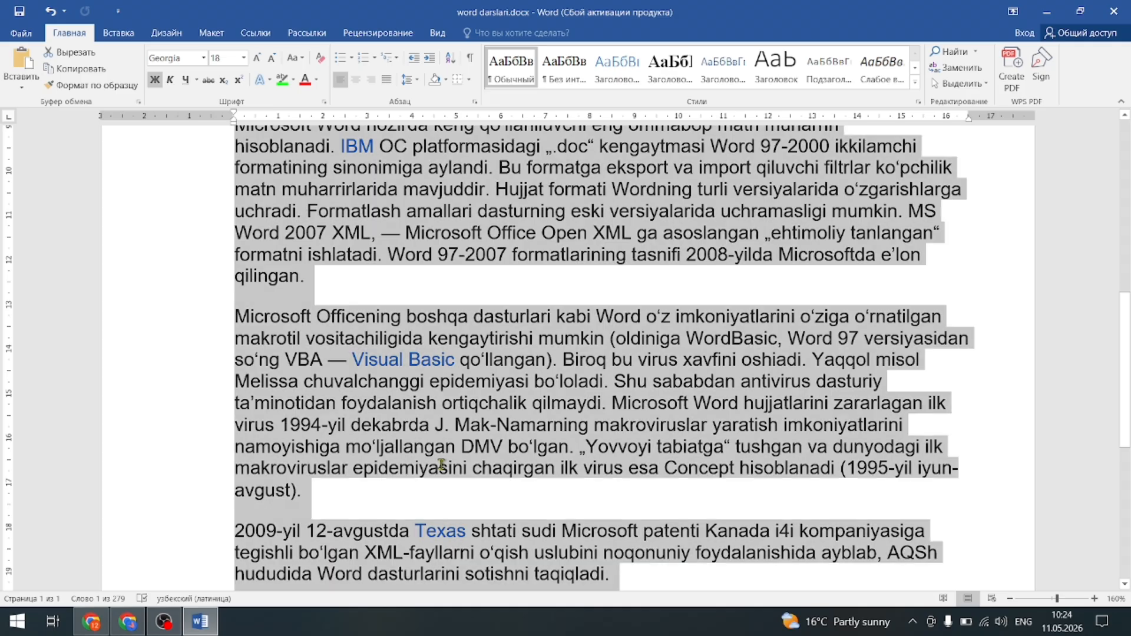
left_click(321, 59)
left_click(841, 365)
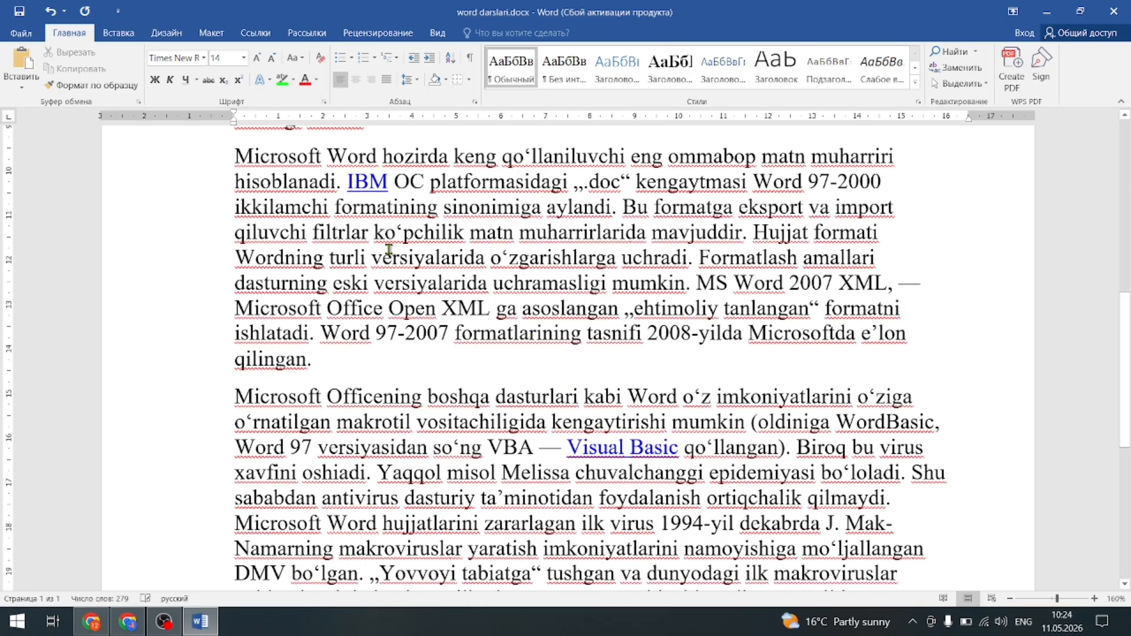
key("ctrl+a")
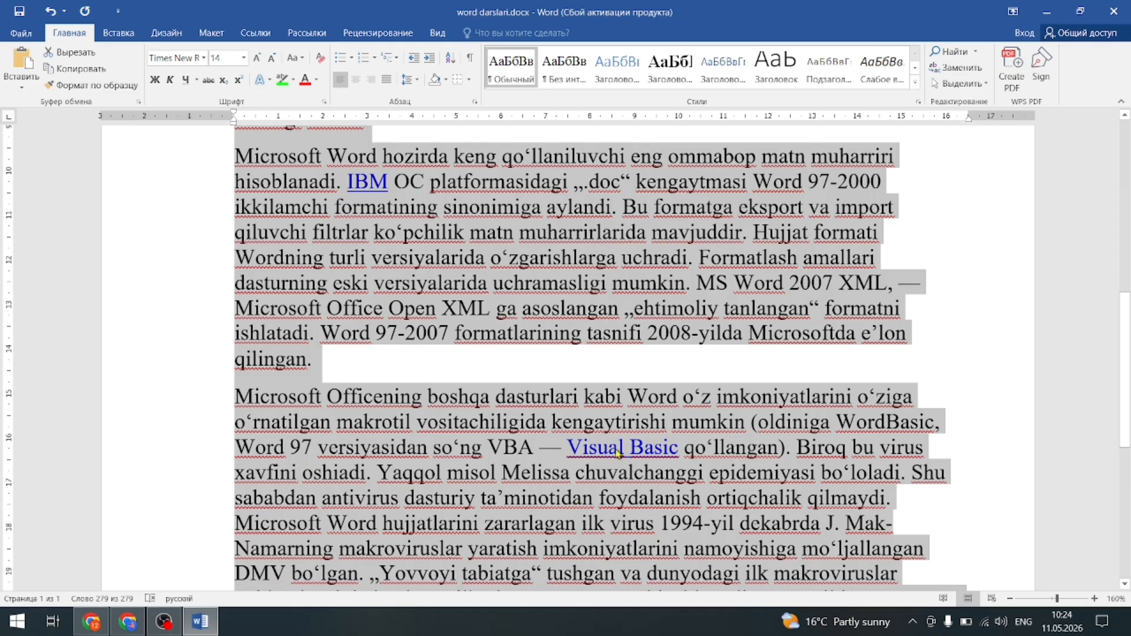
Reset the whole article's font colour to Automatic.
left_click(316, 80)
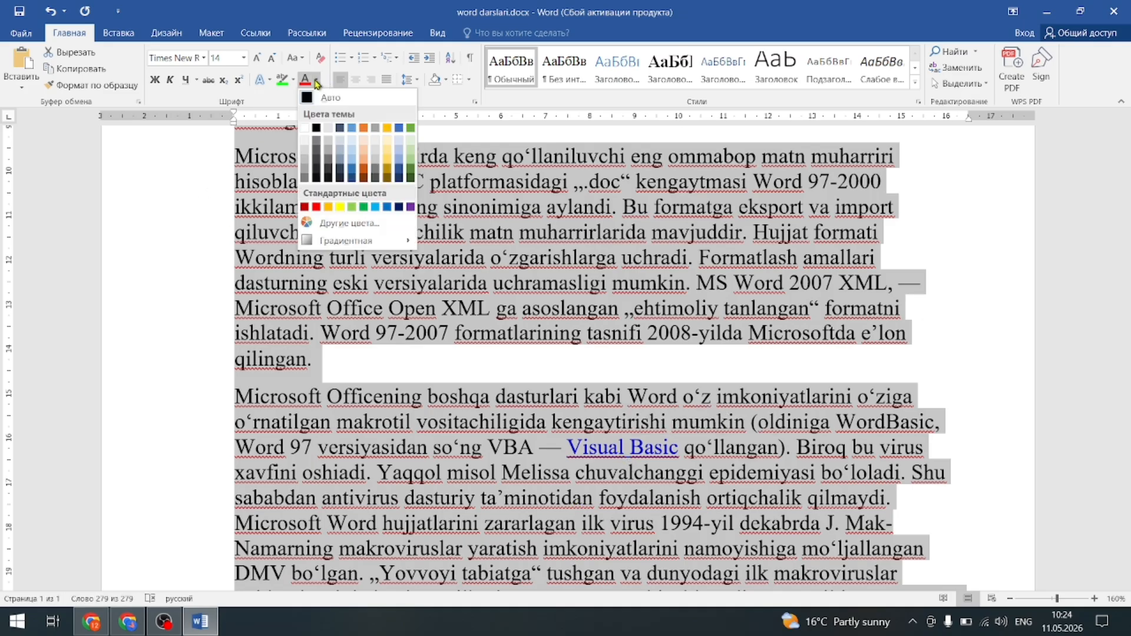
left_click(308, 97)
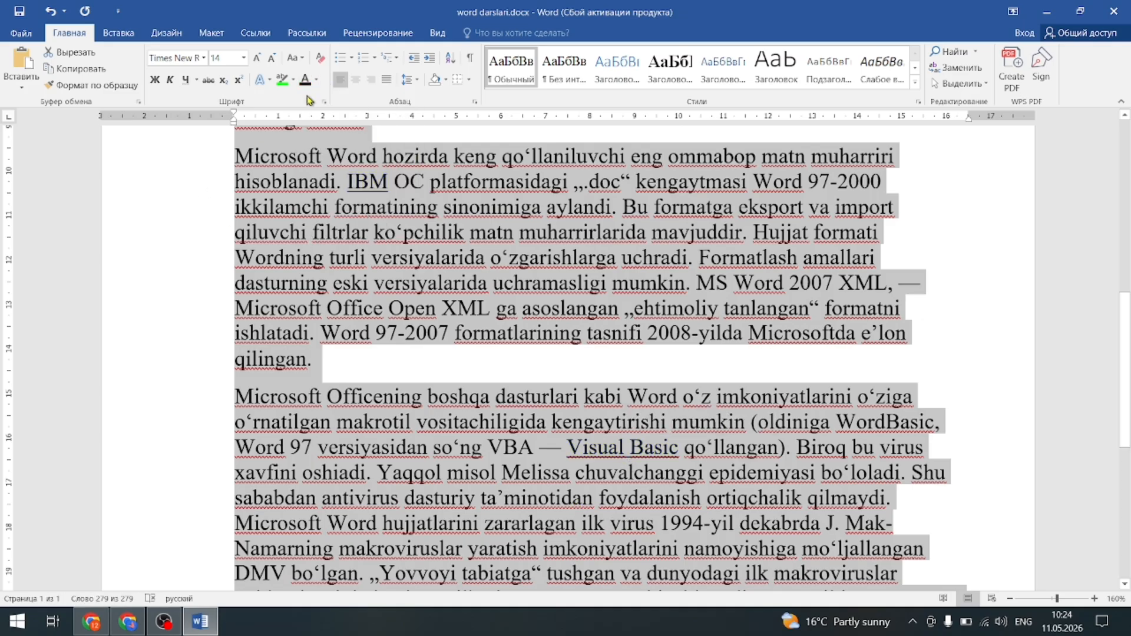
left_click(438, 281)
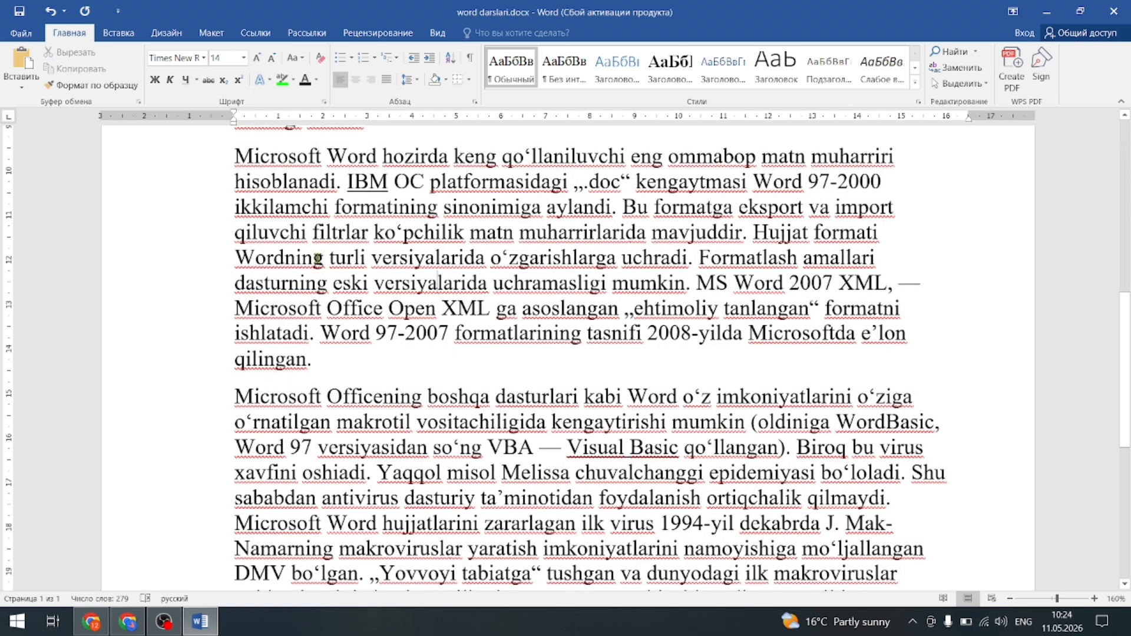
Colour the text from 'qiluvchi filtrlar' to 'Formatlash amallari' blue.
left_click_drag(240, 234, 910, 259)
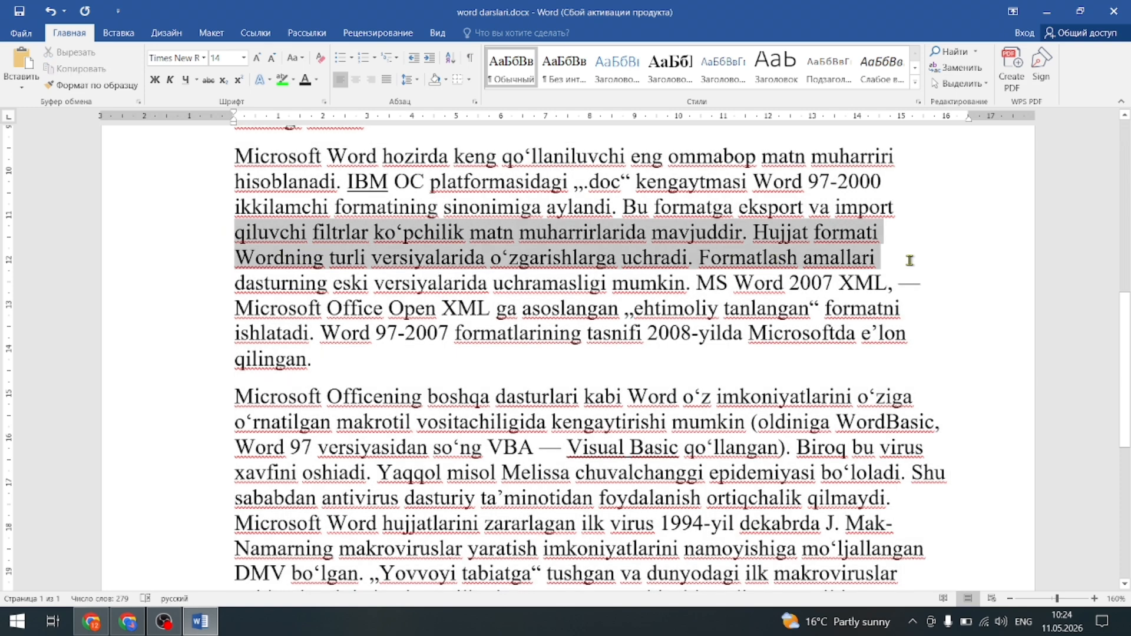
left_click(316, 80)
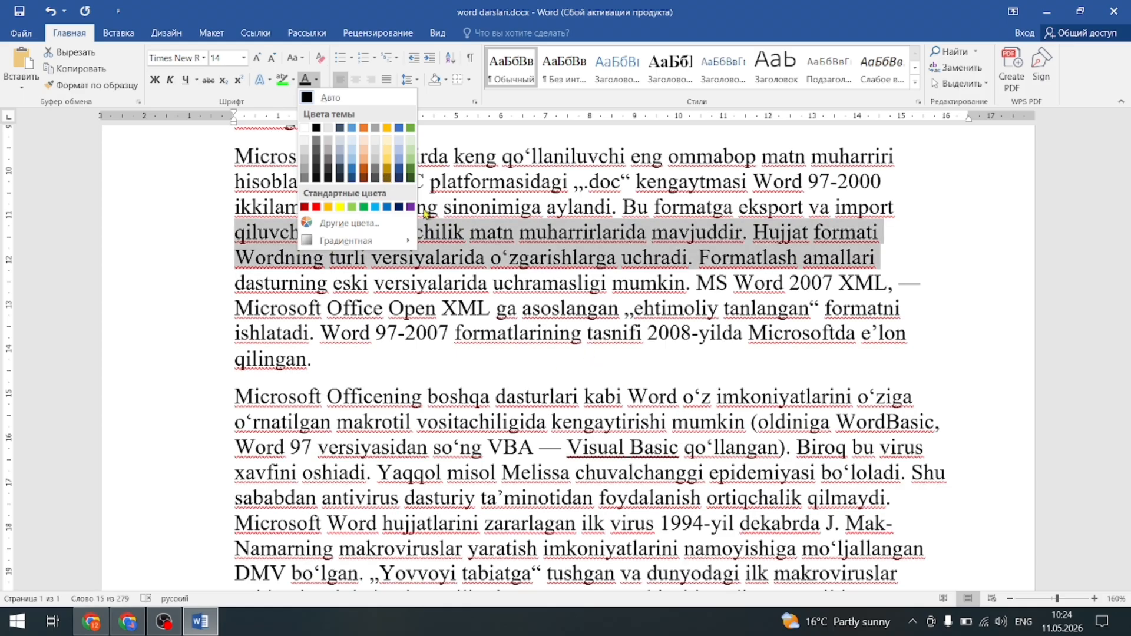
left_click(400, 167)
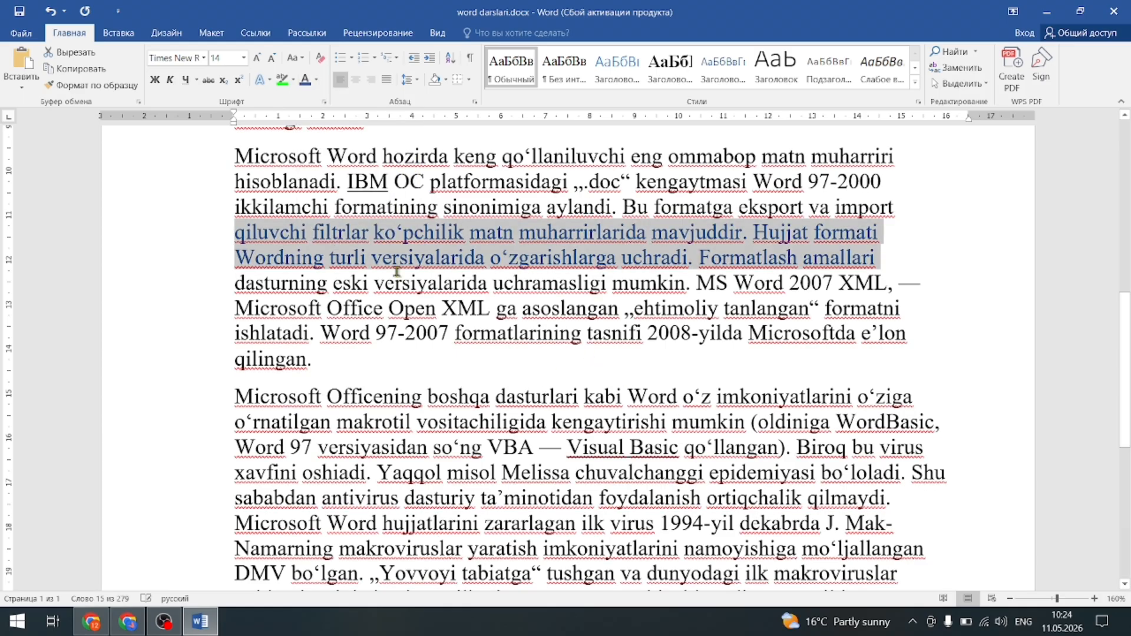
left_click(555, 396)
Colour 'Office Open XML … formatlarining' dark red.
left_click_drag(367, 312, 582, 334)
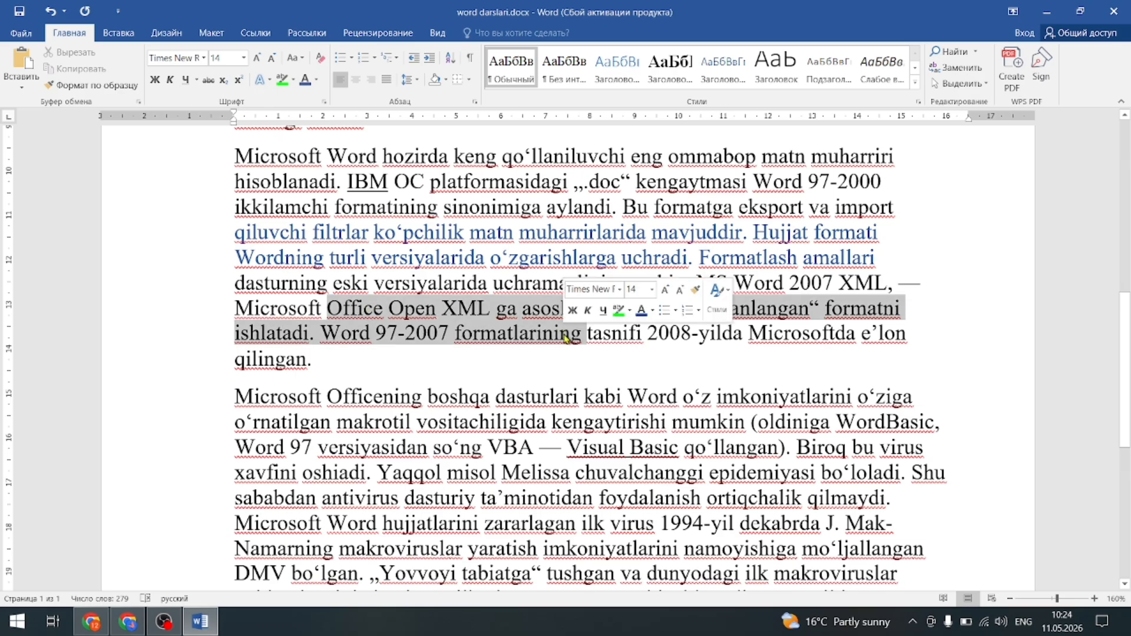
left_click(316, 79)
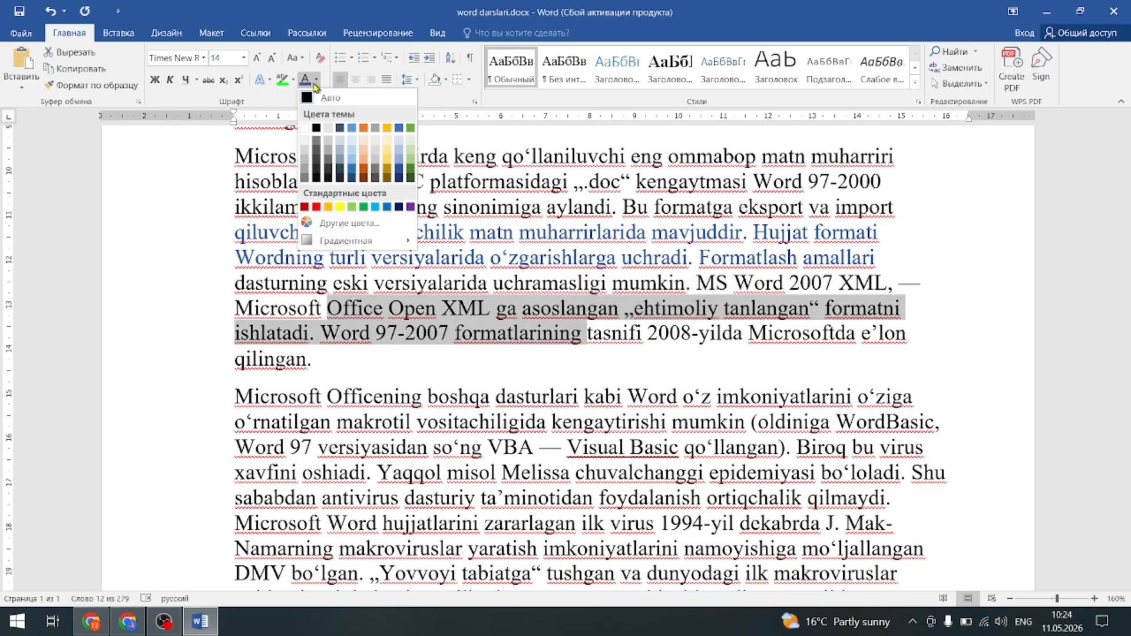
left_click(305, 207)
left_click(510, 393)
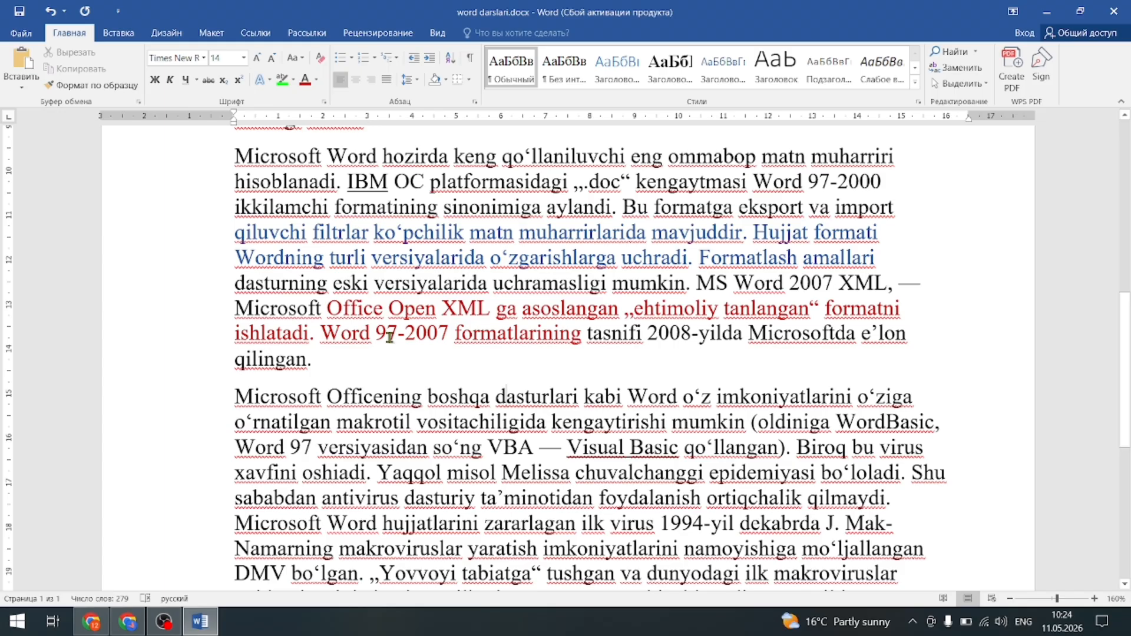
scroll(541, 455, "up", 10)
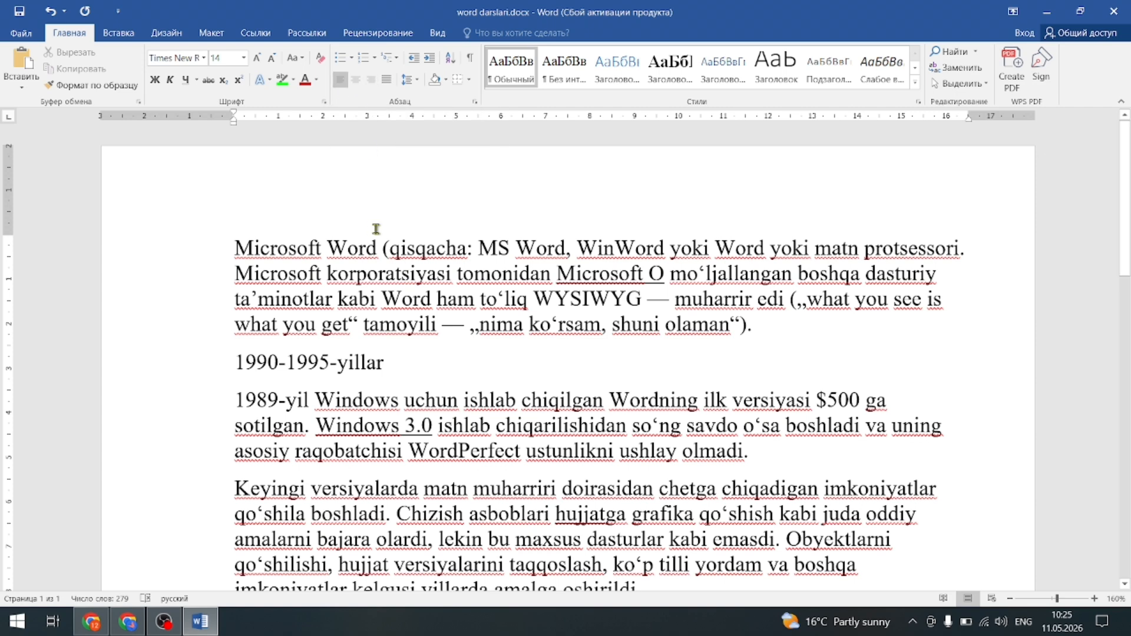
Select the whole article, try Center, Right and Left alignment, and finish on Justify.
key("ctrl+a")
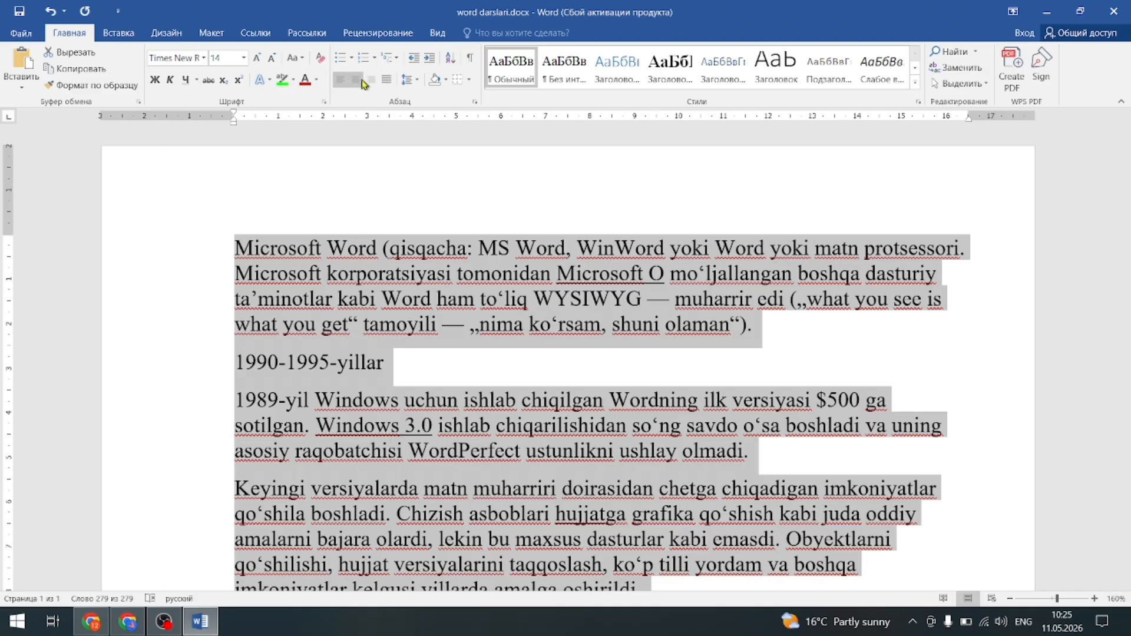
left_click(356, 81)
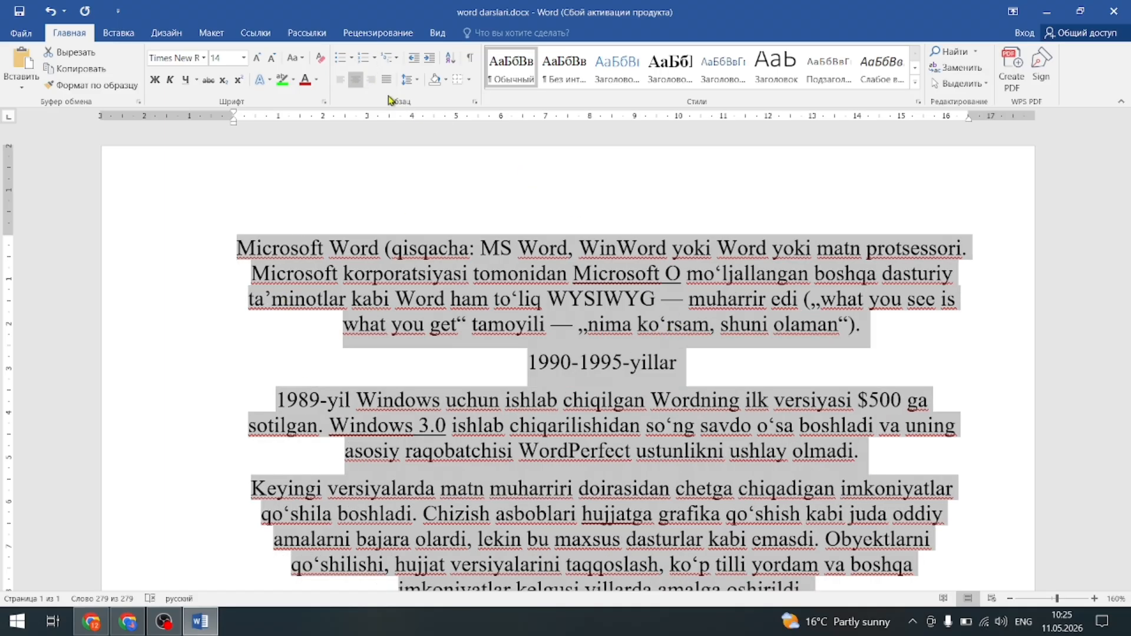
left_click(371, 79)
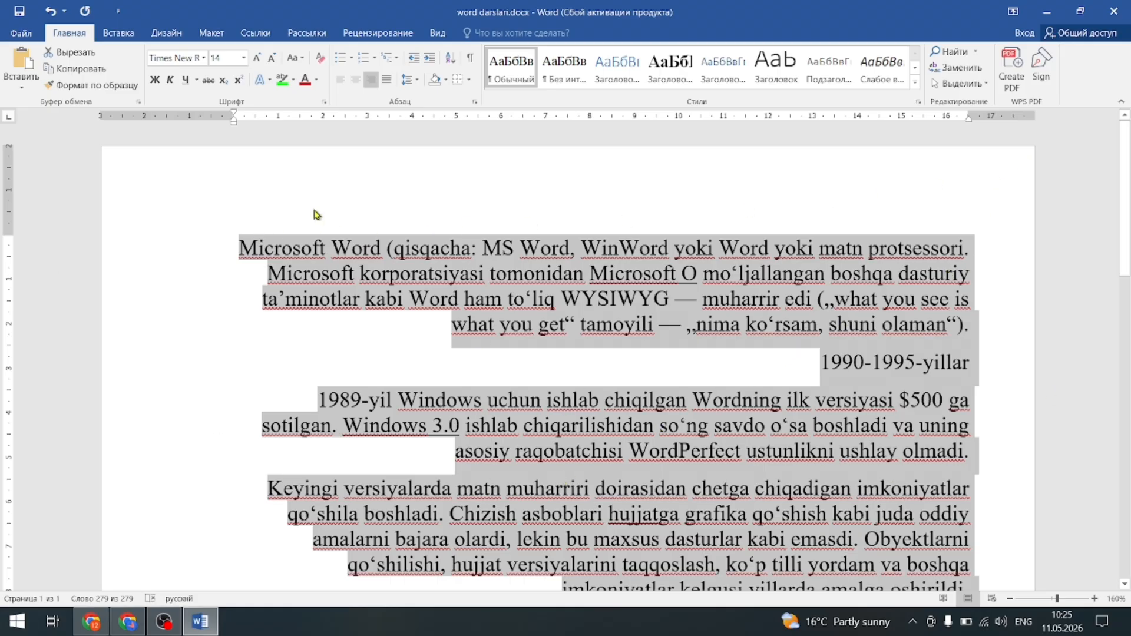
left_click(386, 79)
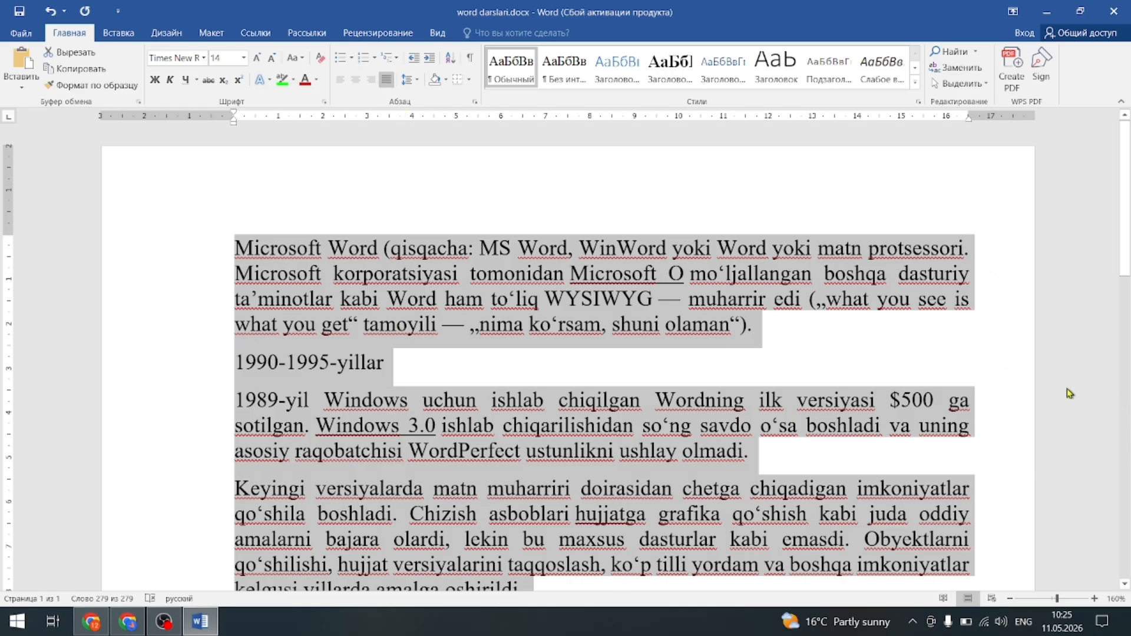
left_click(338, 82)
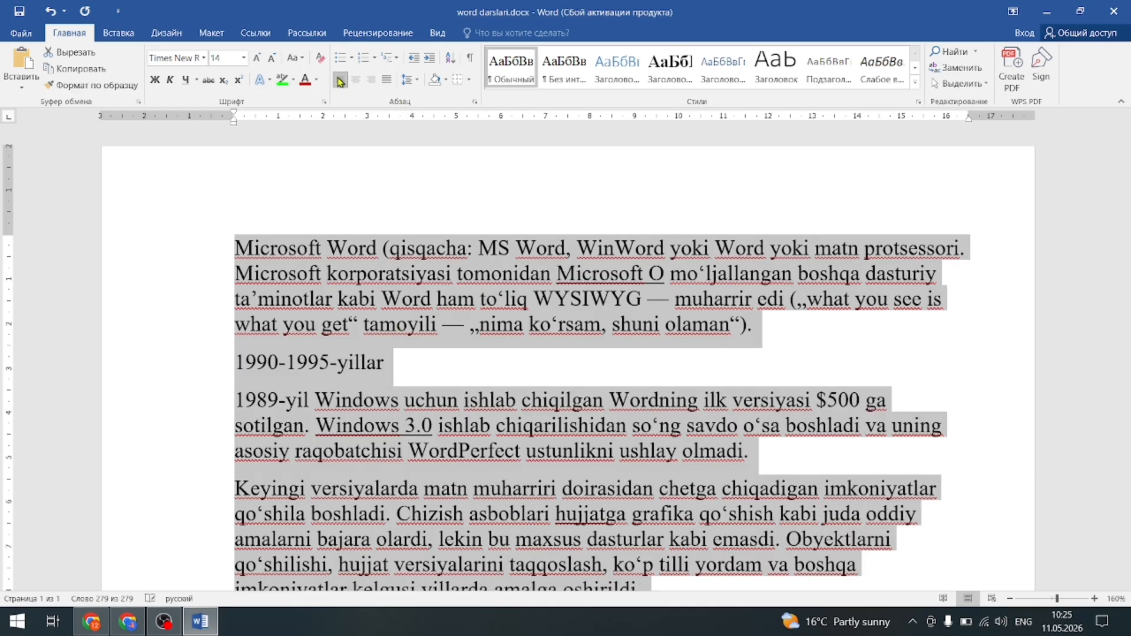
left_click(341, 81)
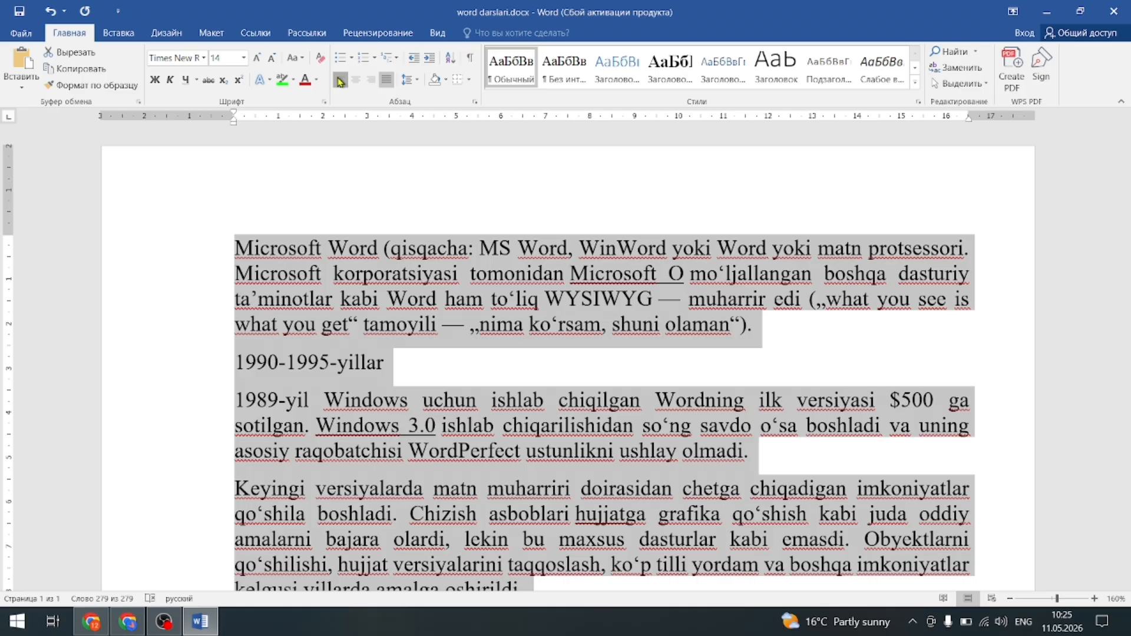
left_click(341, 81)
left_click(356, 80)
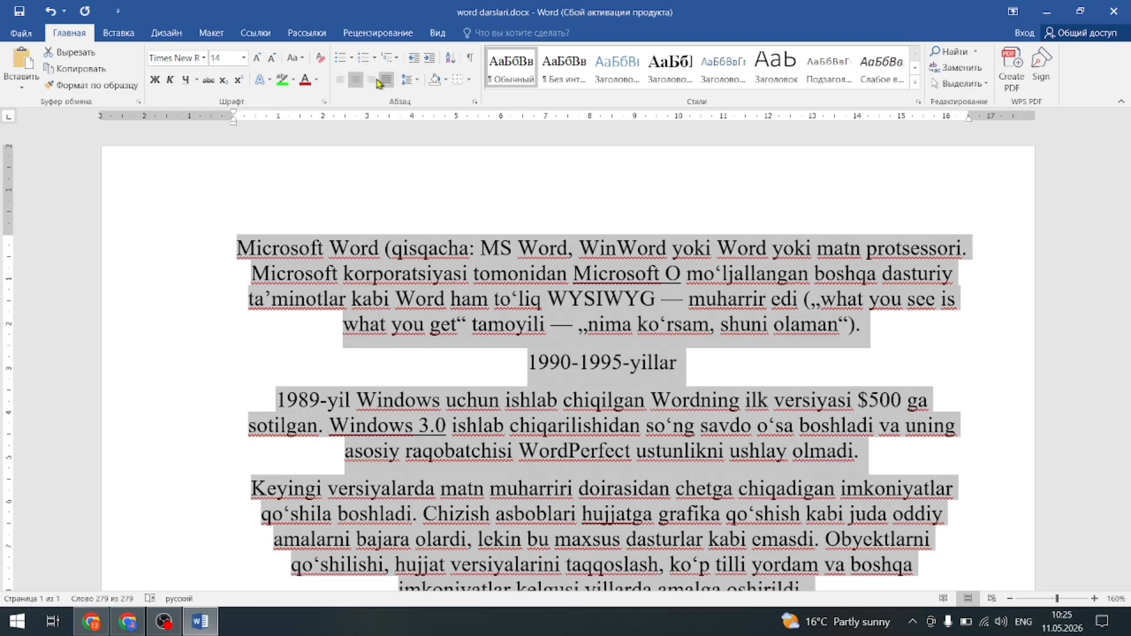
left_click(370, 81)
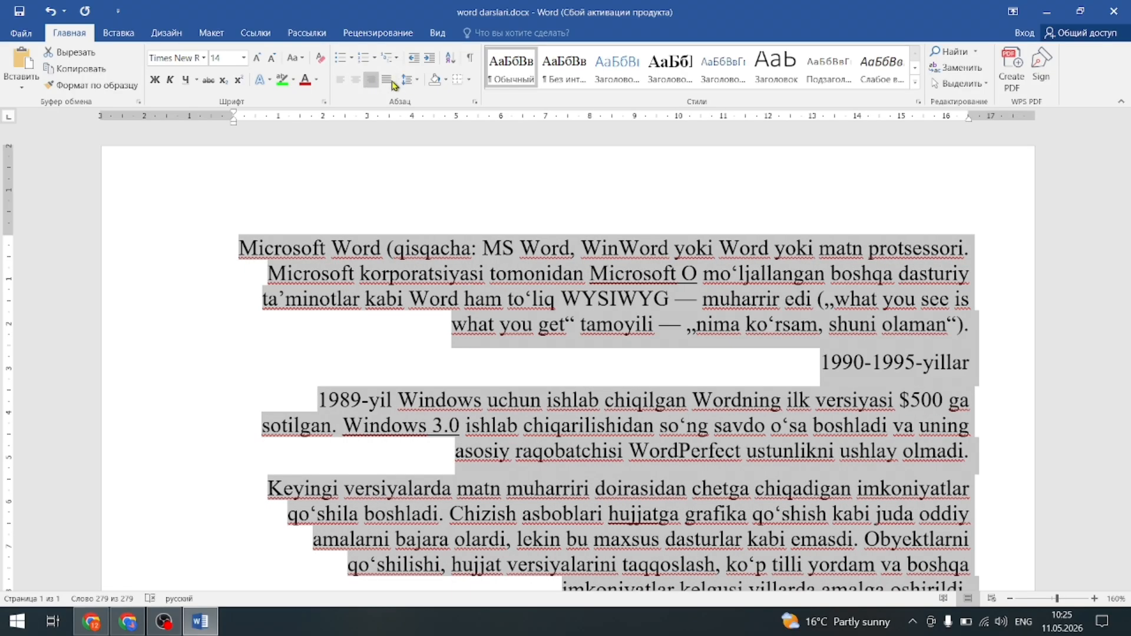
left_click(386, 80)
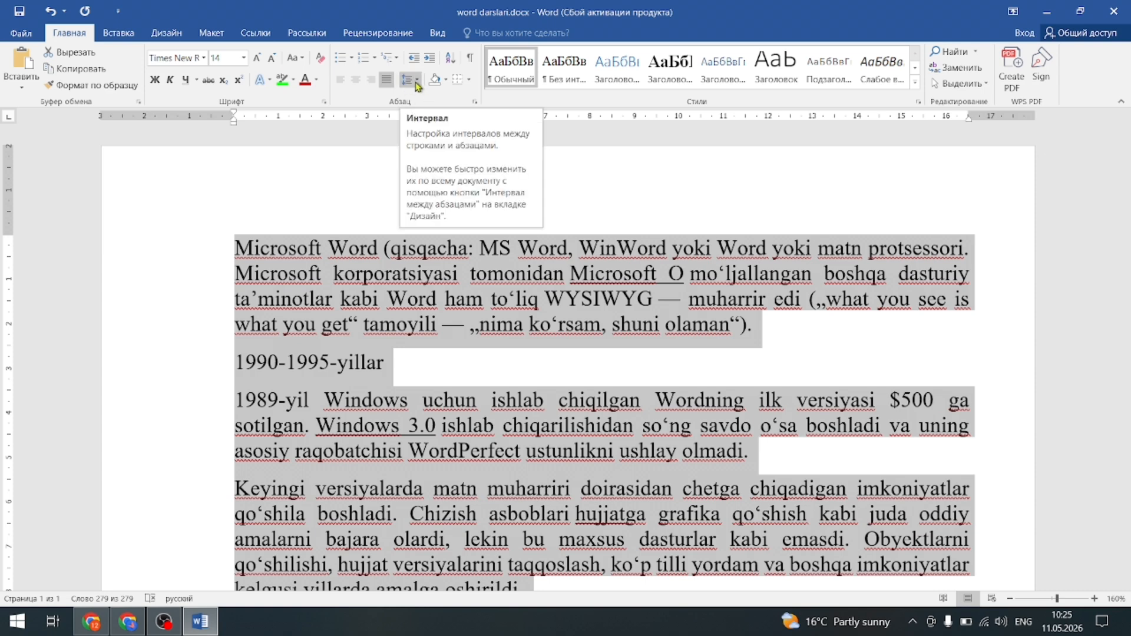
Give the first paragraph 2,5 line spacing to preview the wider spacing.
left_click(325, 298)
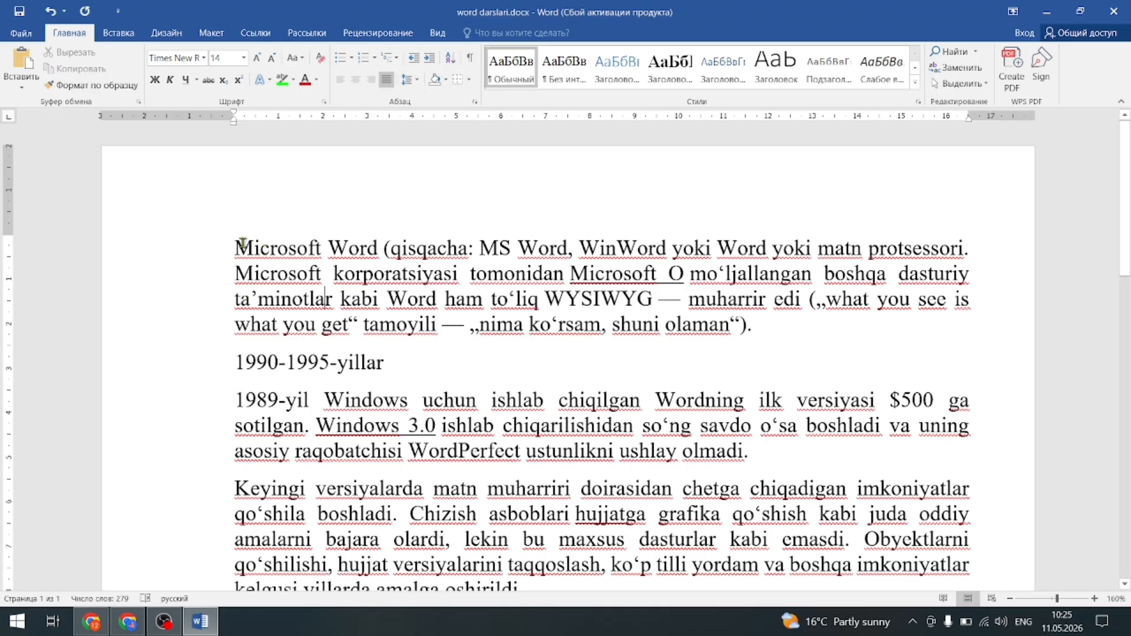
left_click_drag(233, 243, 778, 322)
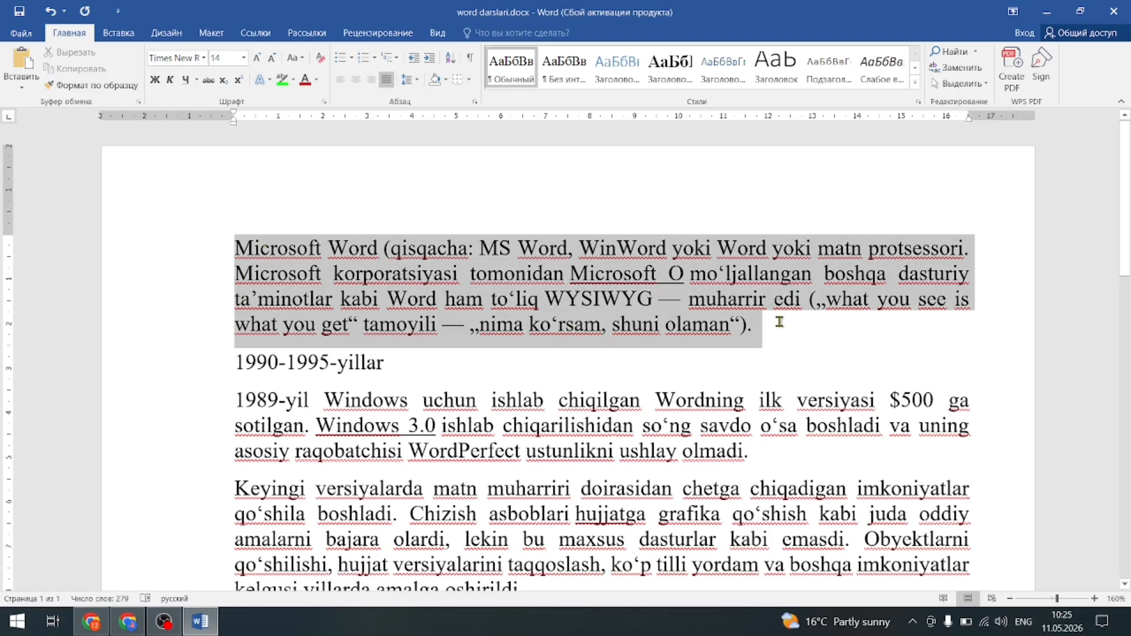
left_click(410, 79)
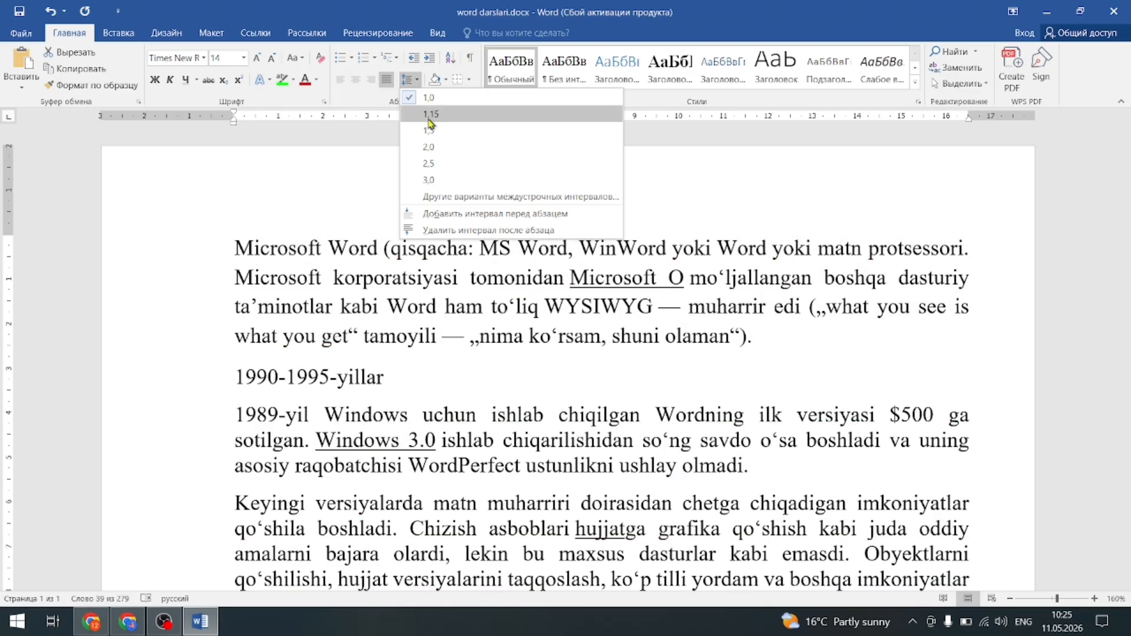
left_click(430, 164)
left_click(360, 302)
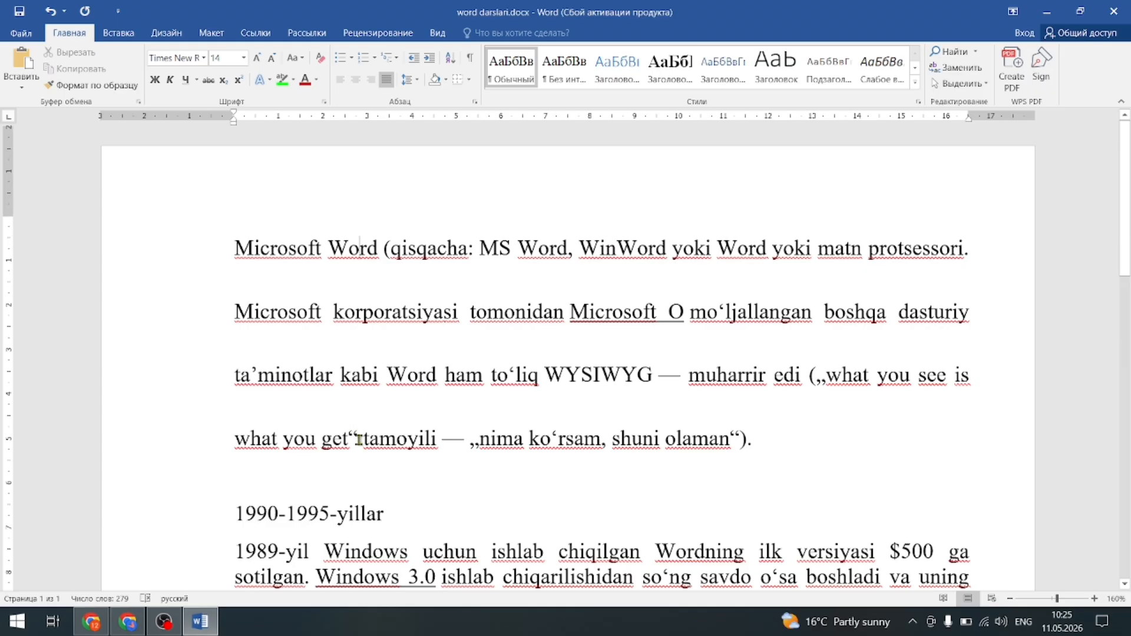
scroll(357, 436, "down", 3)
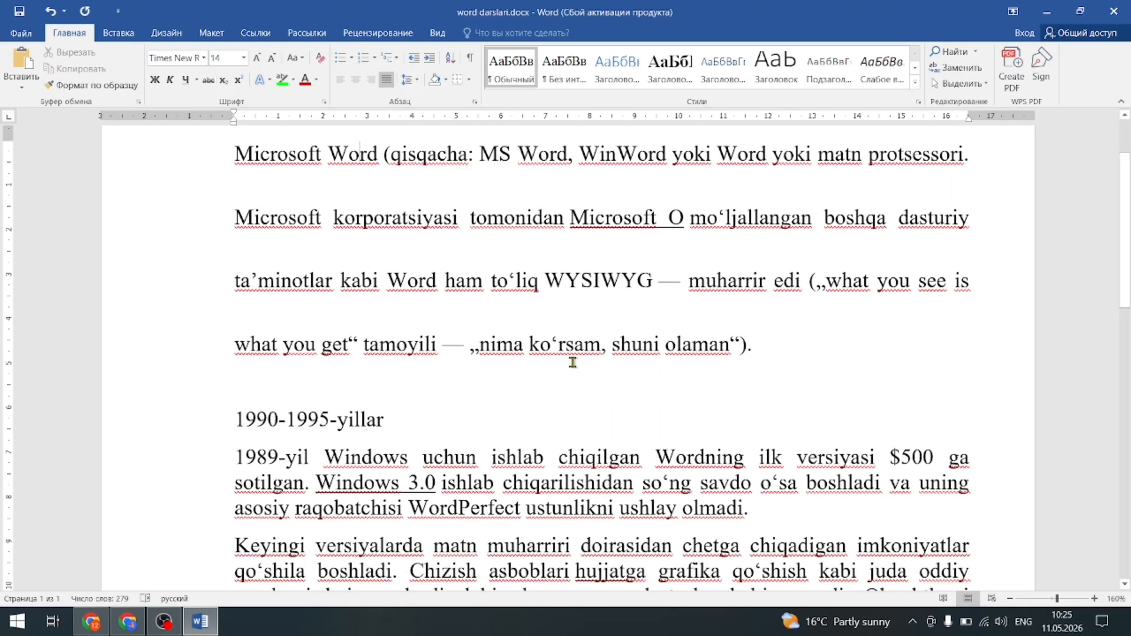
Set the entire article to 1,0 line spacing with no space between paragraphs.
key("ctrl+a")
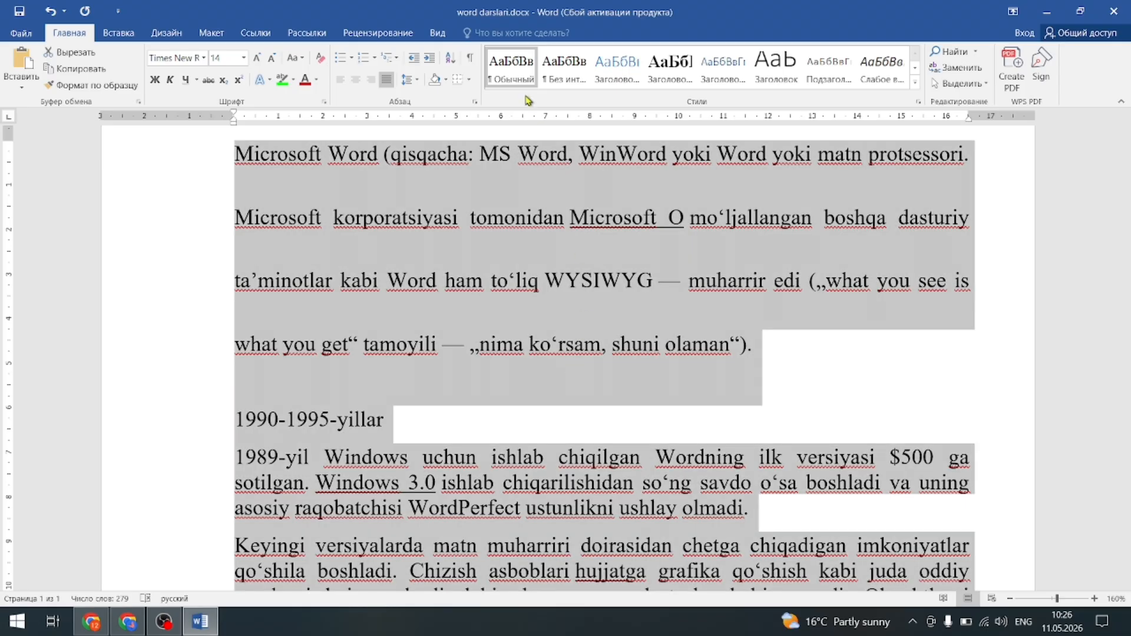
left_click(409, 79)
left_click(447, 214)
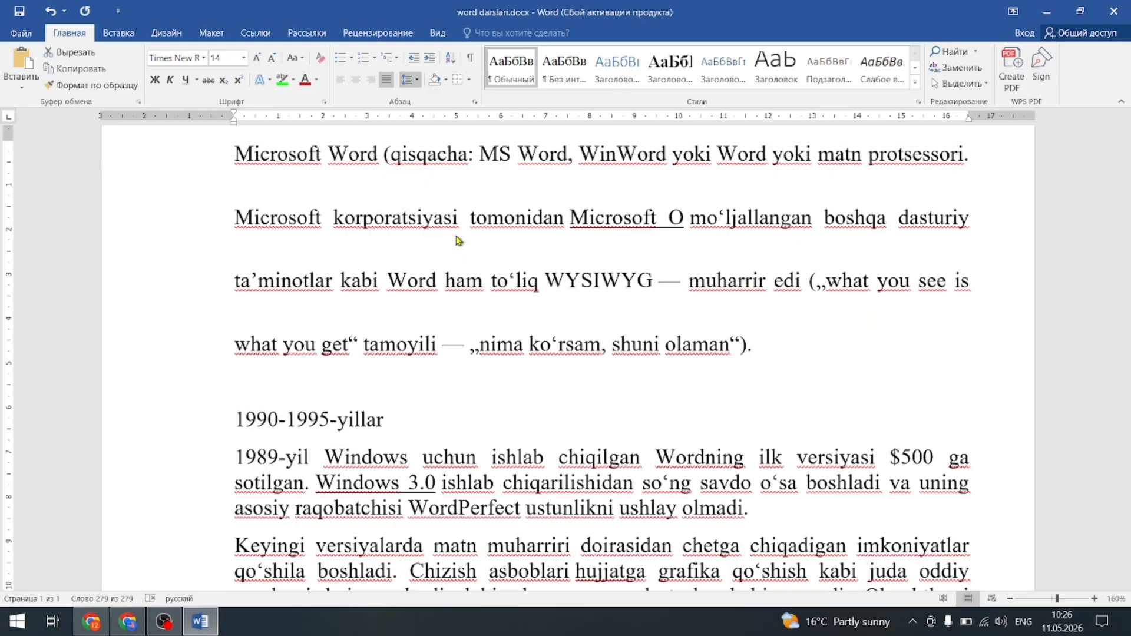
left_click(408, 79)
left_click(427, 98)
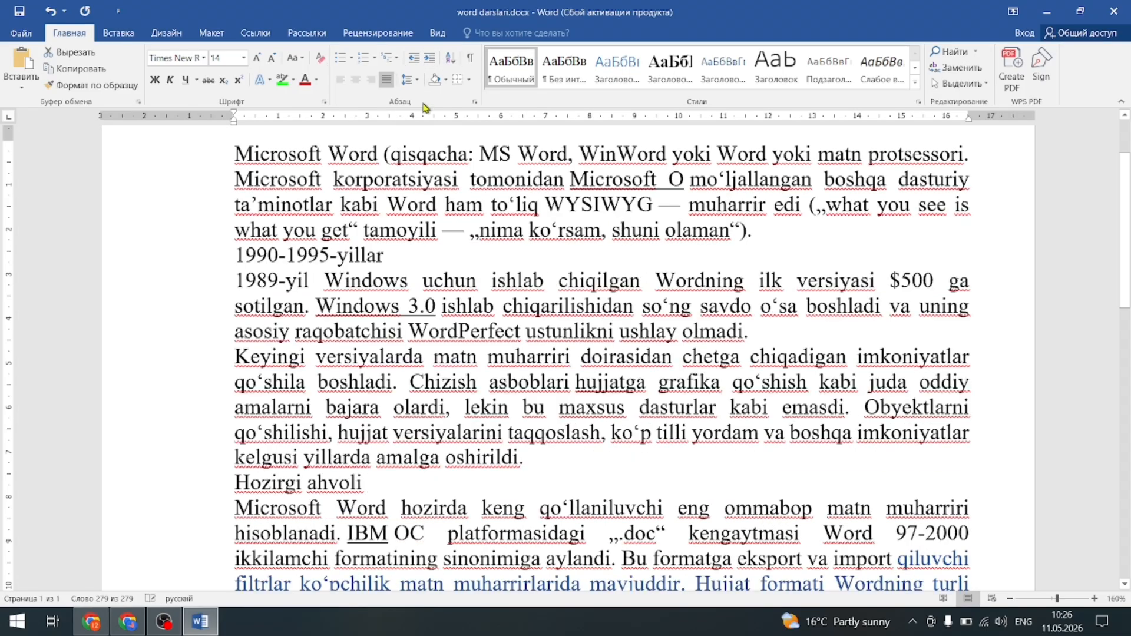
scroll(429, 247, "up", 2)
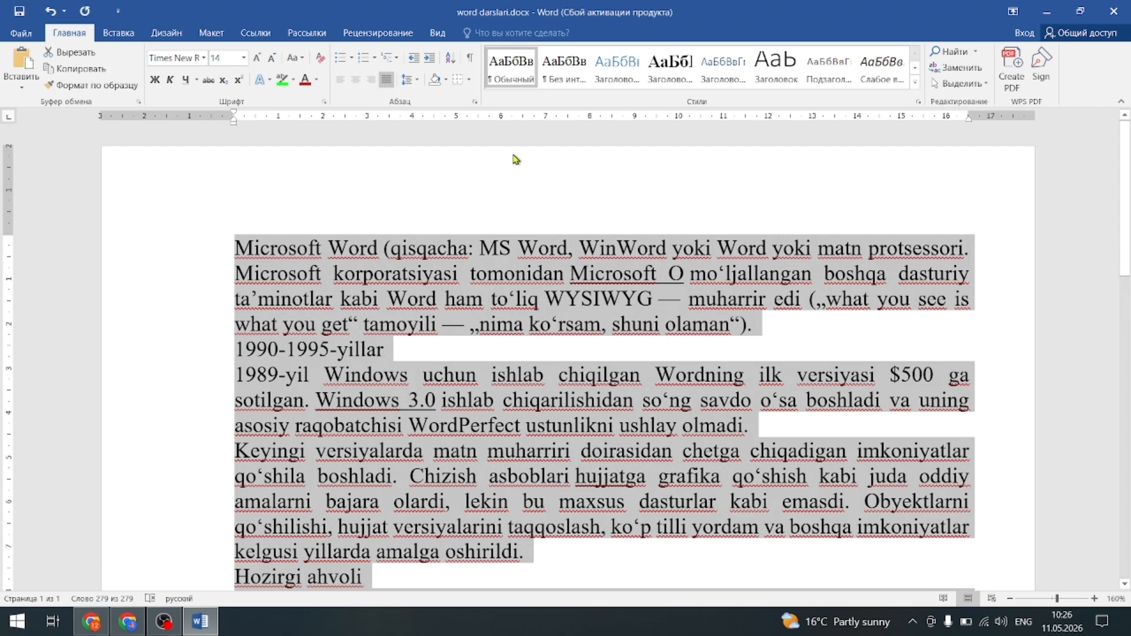
left_click(470, 83)
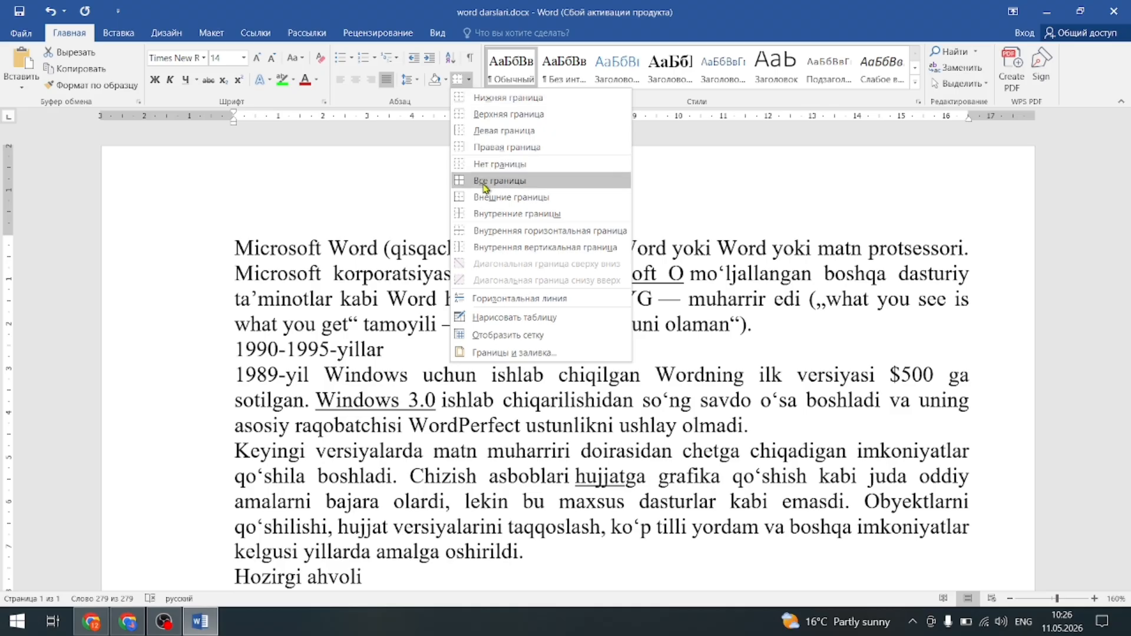
left_click(492, 183)
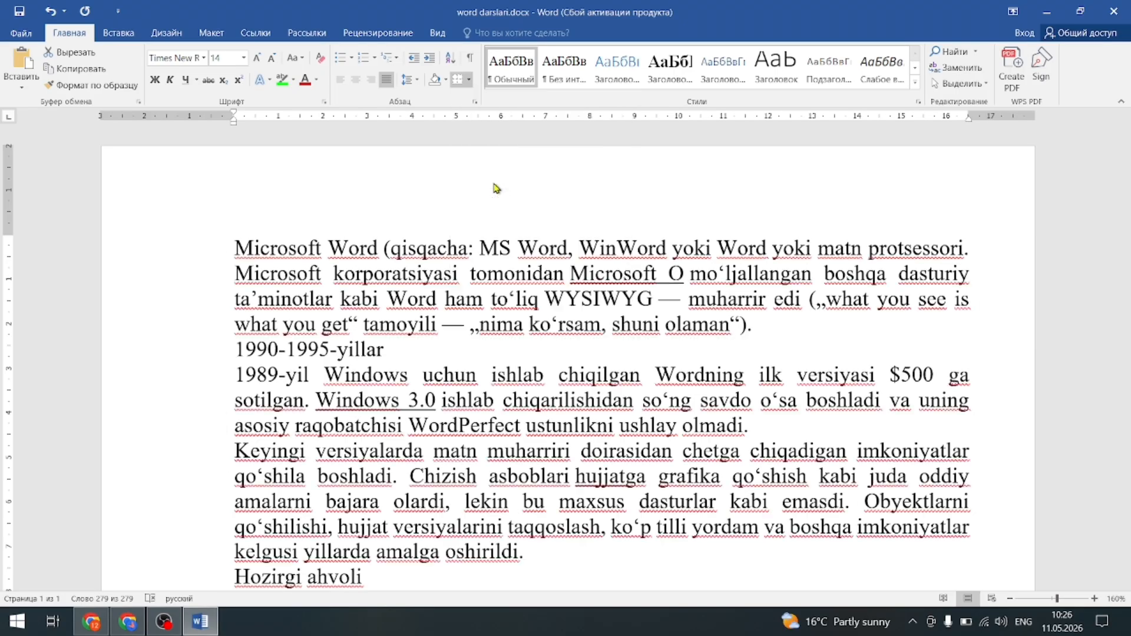
scroll(386, 406, "down", 2)
left_click(386, 406)
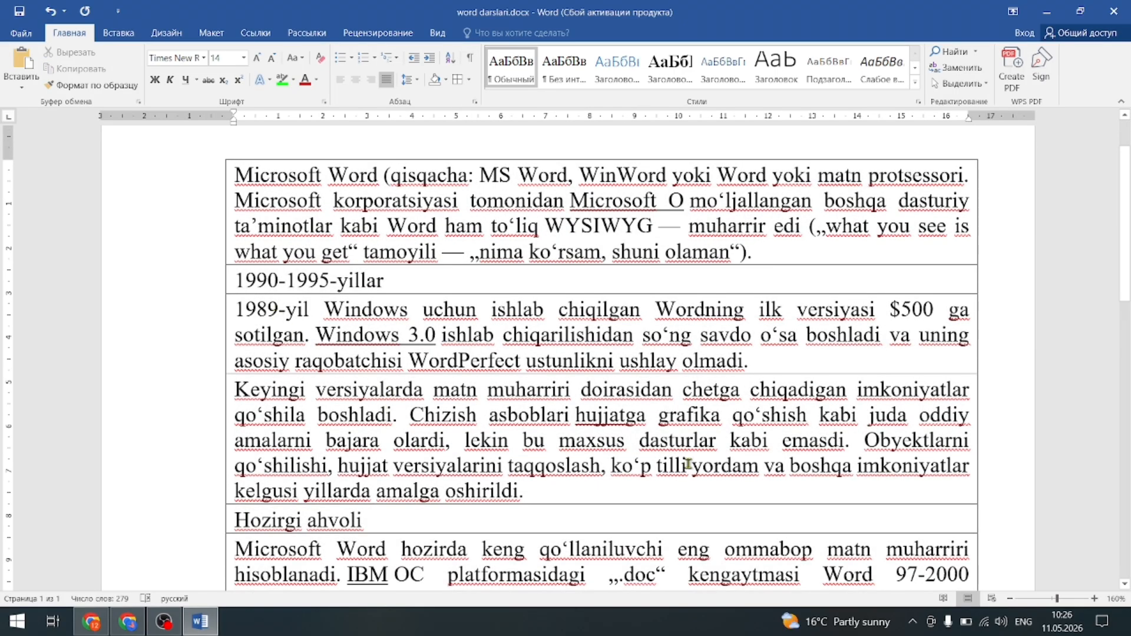
scroll(818, 370, "down", 3)
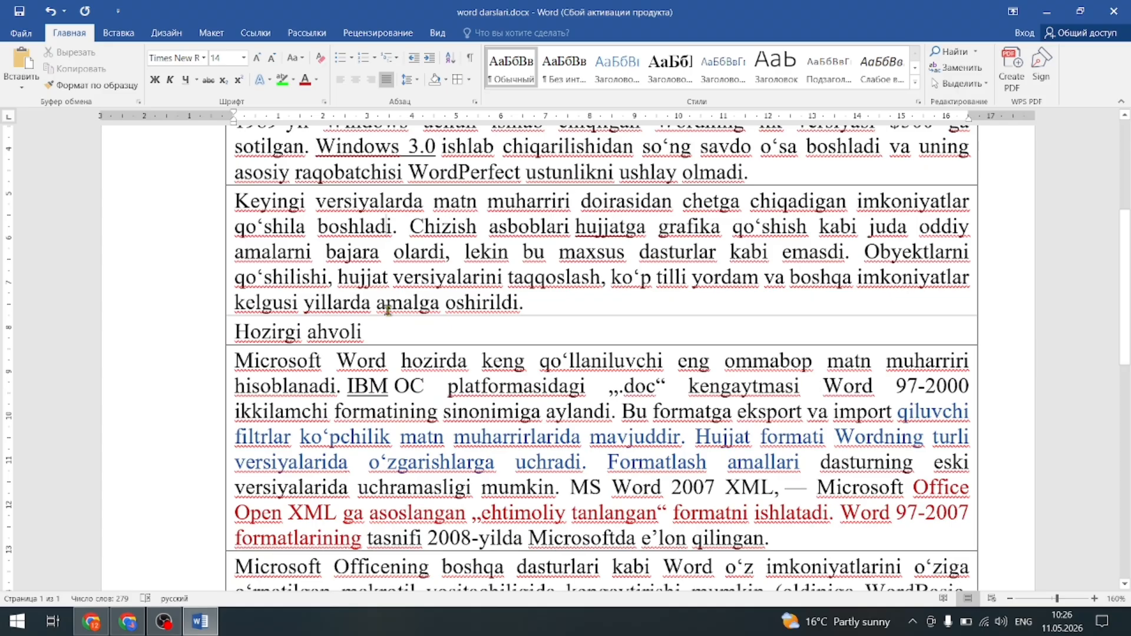
scroll(448, 471, "down", 4)
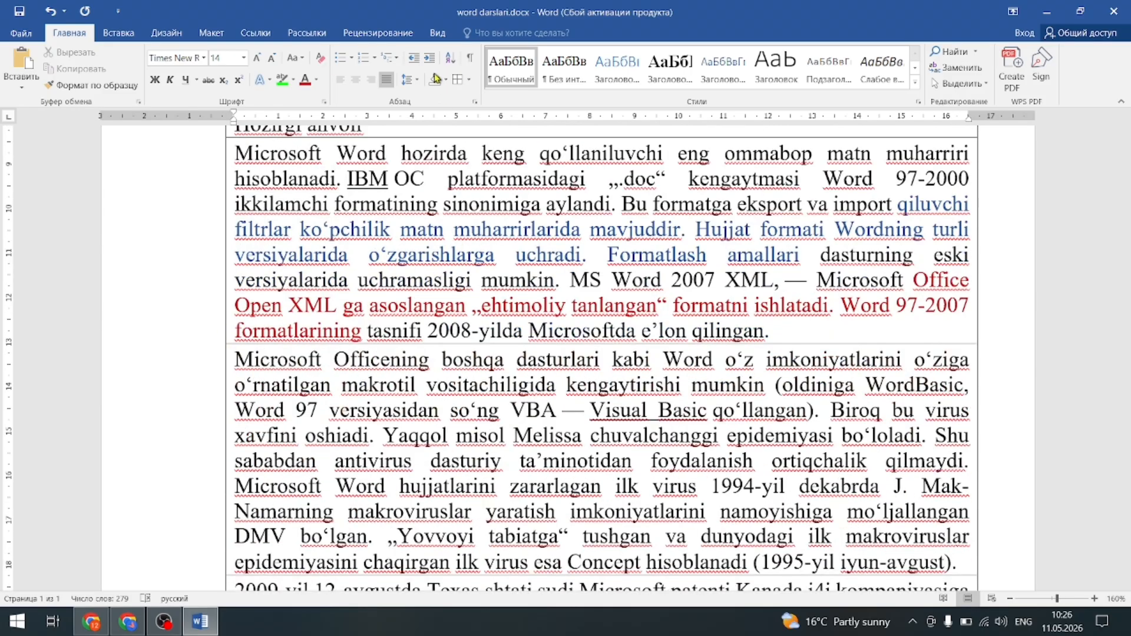
left_click(50, 11)
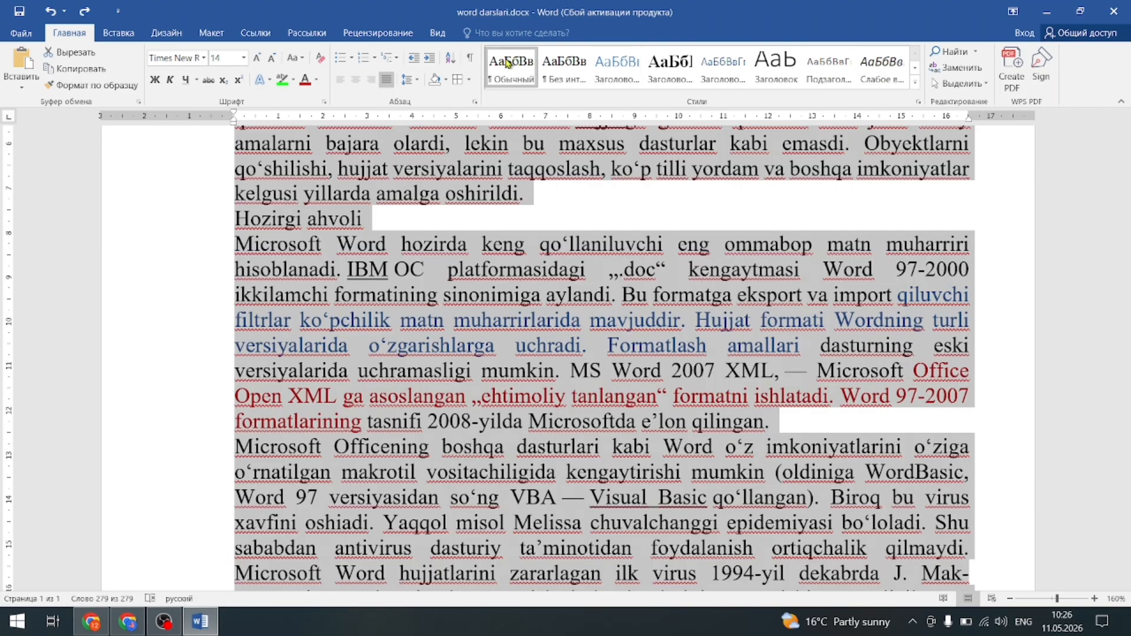
Apply the Обычный (Normal) style to the selected article text and deselect it.
left_click(508, 63)
left_click(1081, 293)
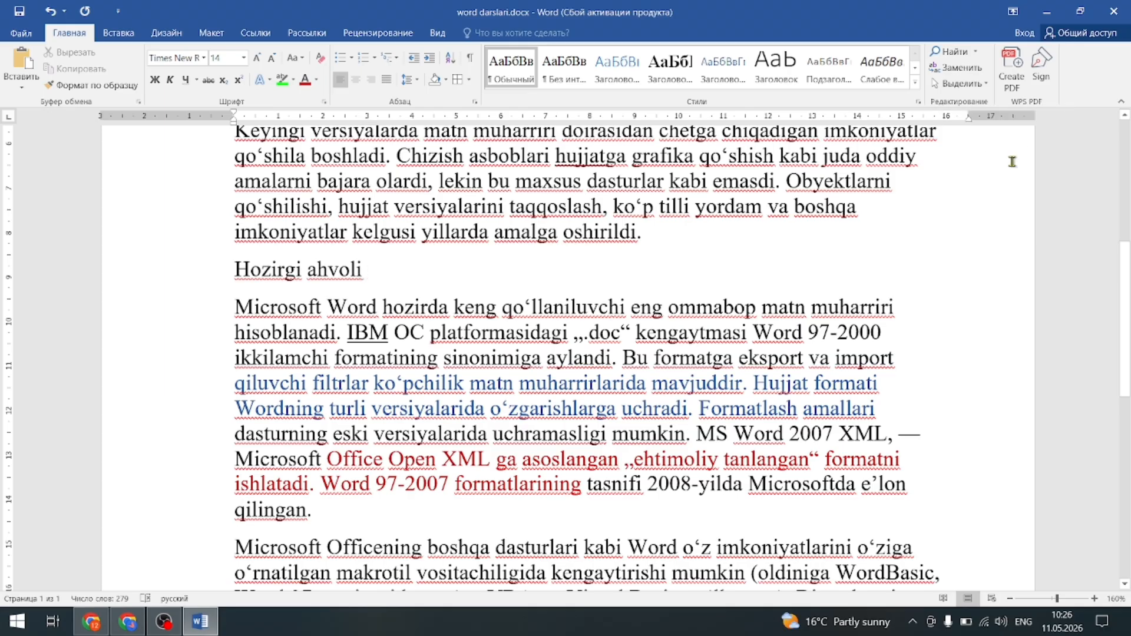
Open and close the Navigation search pane a couple of times.
key("ctrl+f")
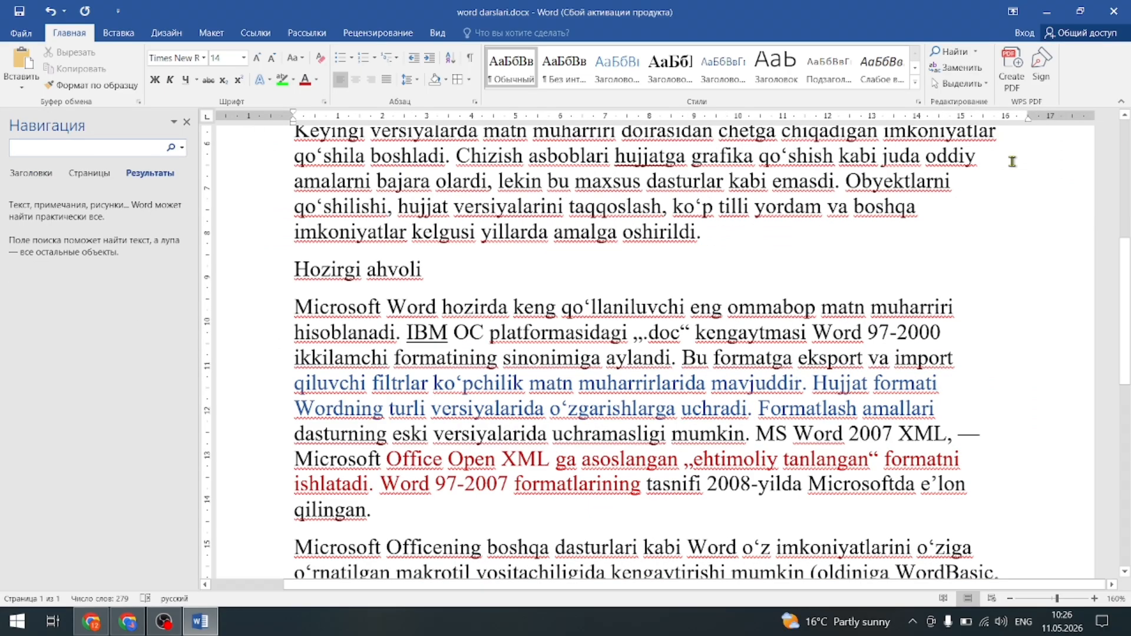
left_click(188, 121)
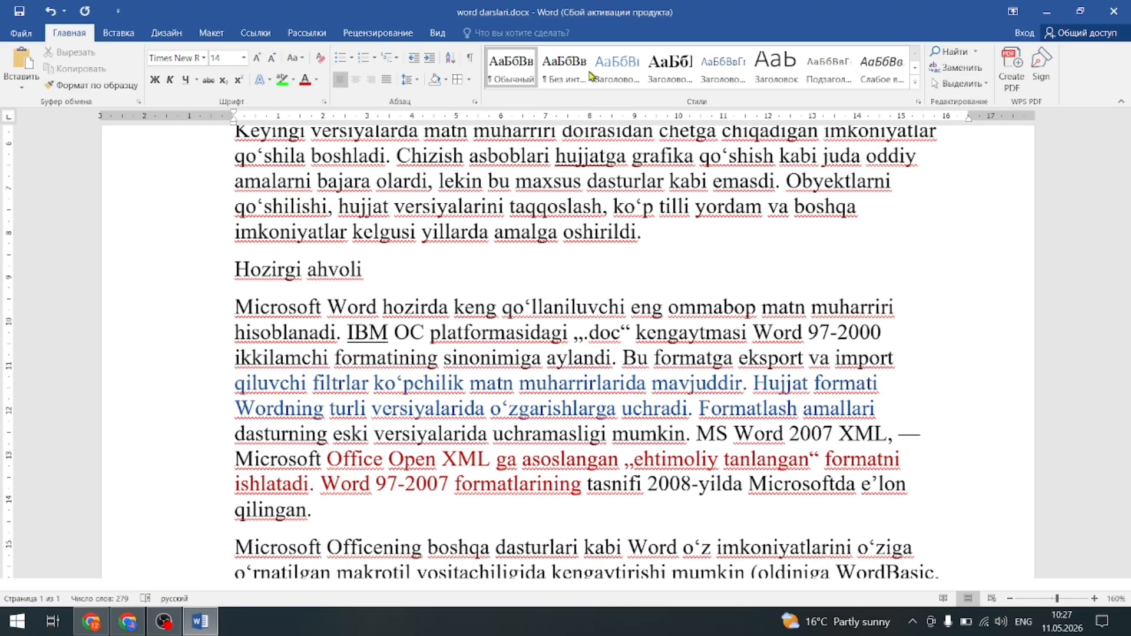
left_click(956, 54)
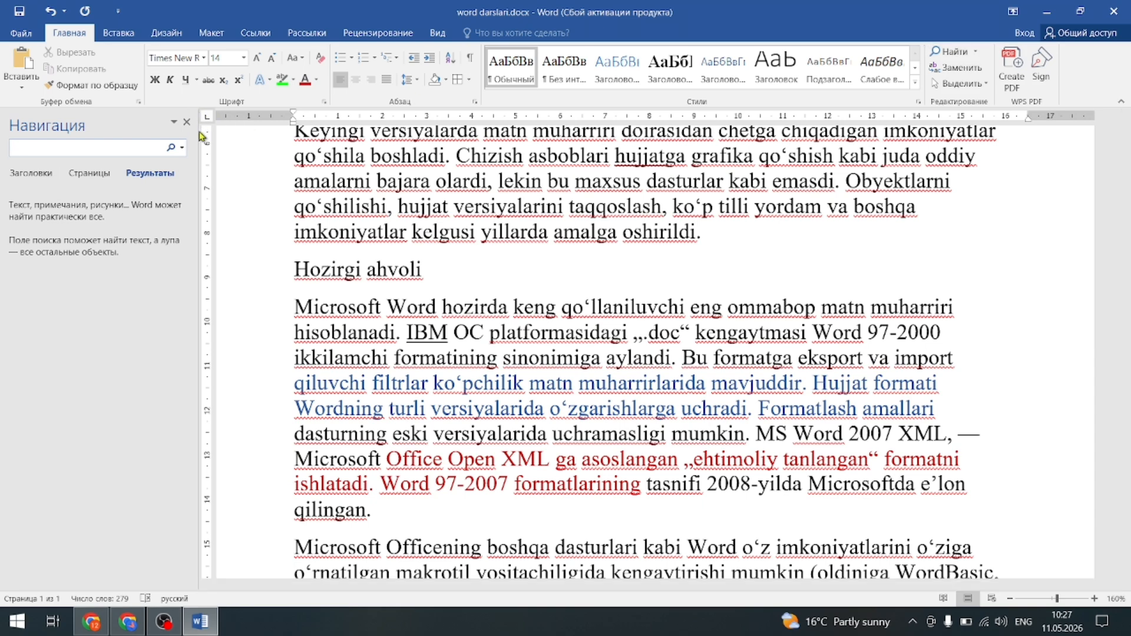
left_click(189, 121)
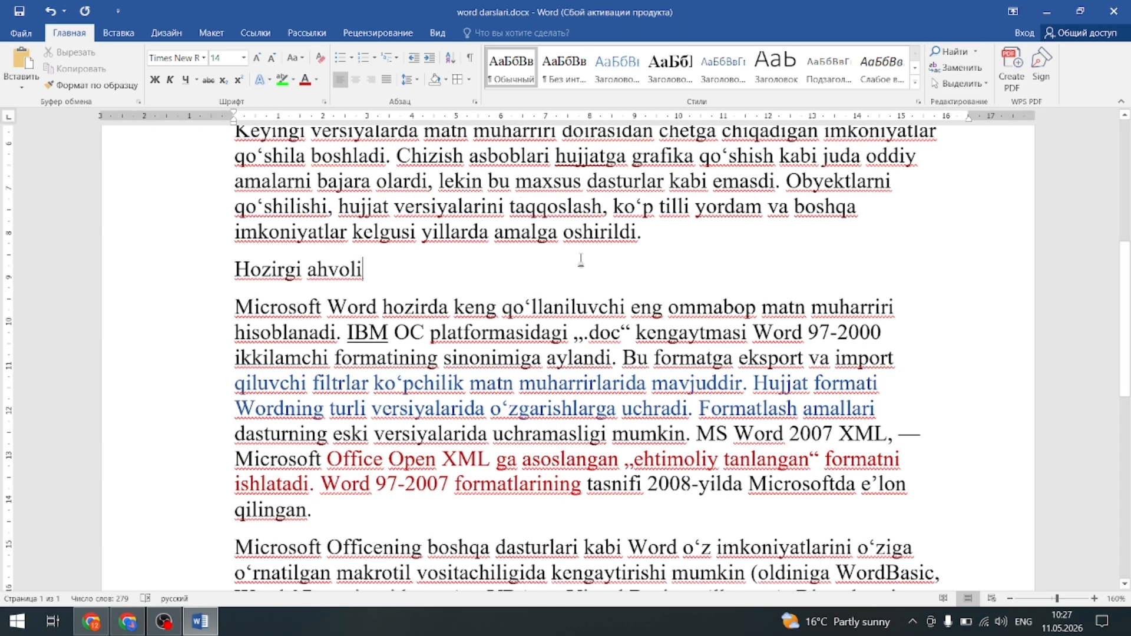
Search the article for 'word', step through several matches, then clear the search.
key("ctrl+f")
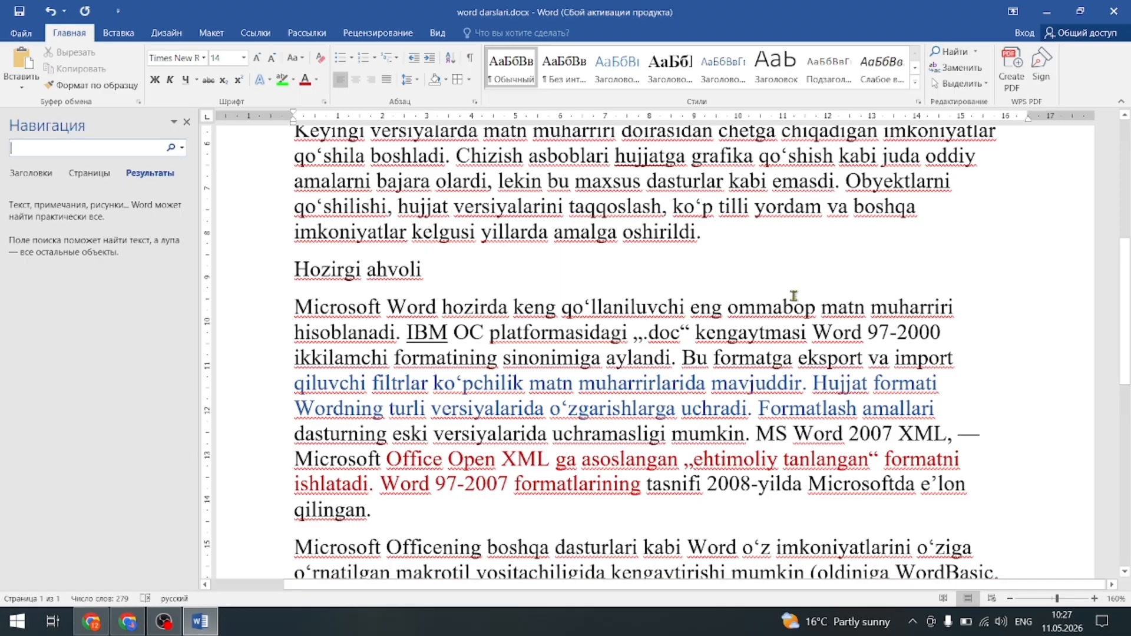
type("word")
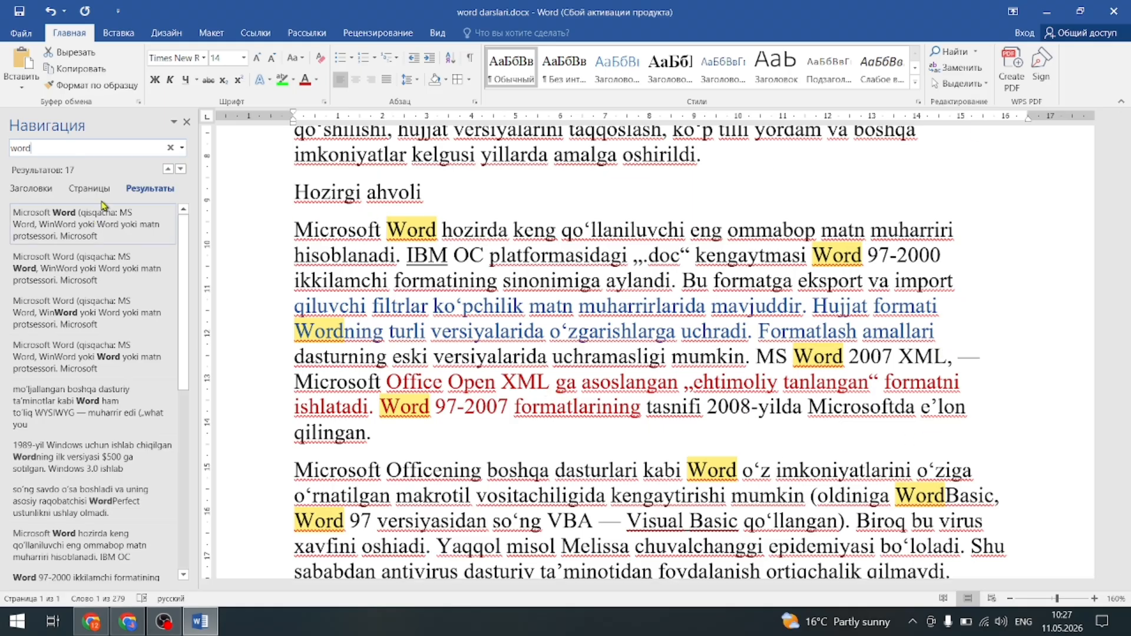
left_click(181, 170)
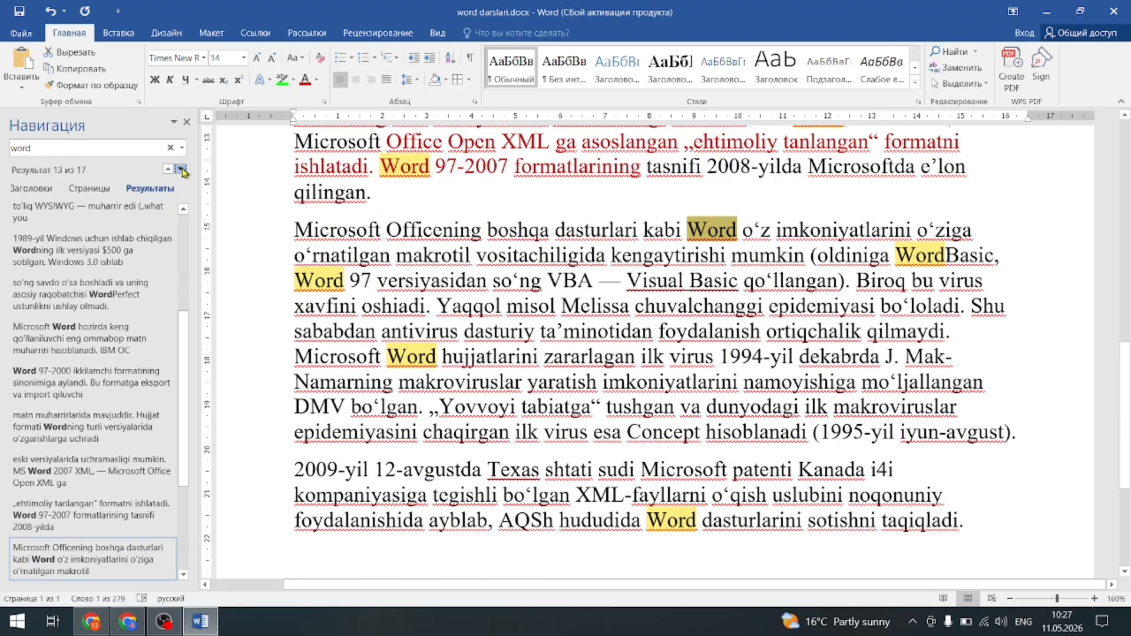
left_click(184, 172)
left_click(184, 172)
left_click(184, 172)
left_click(184, 172)
left_click(184, 172)
left_click(184, 172)
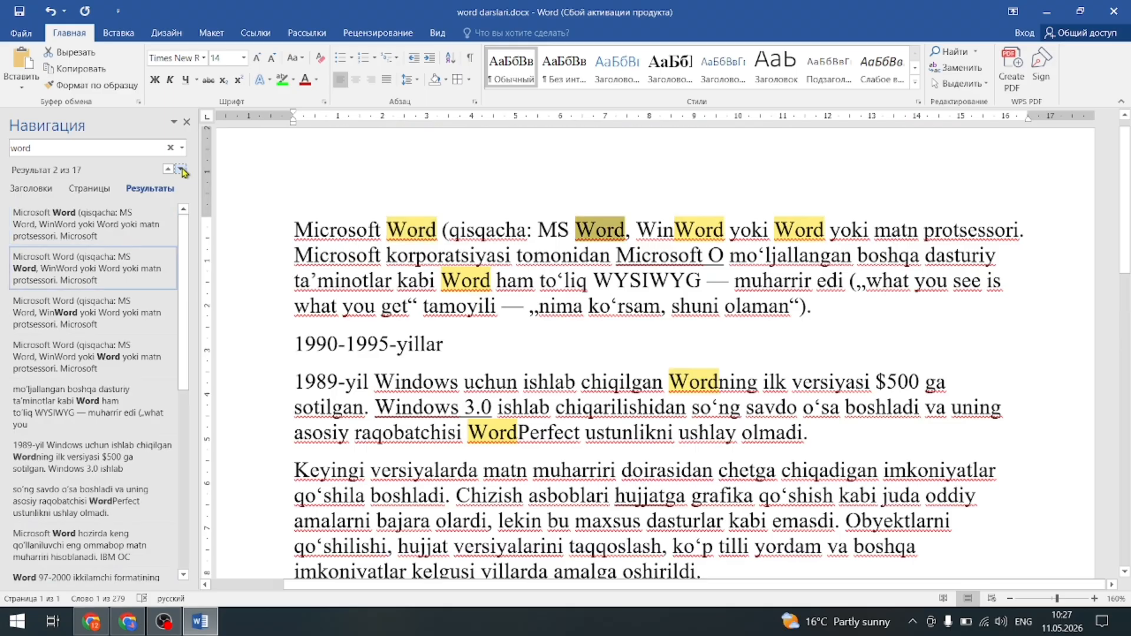
left_click(174, 150)
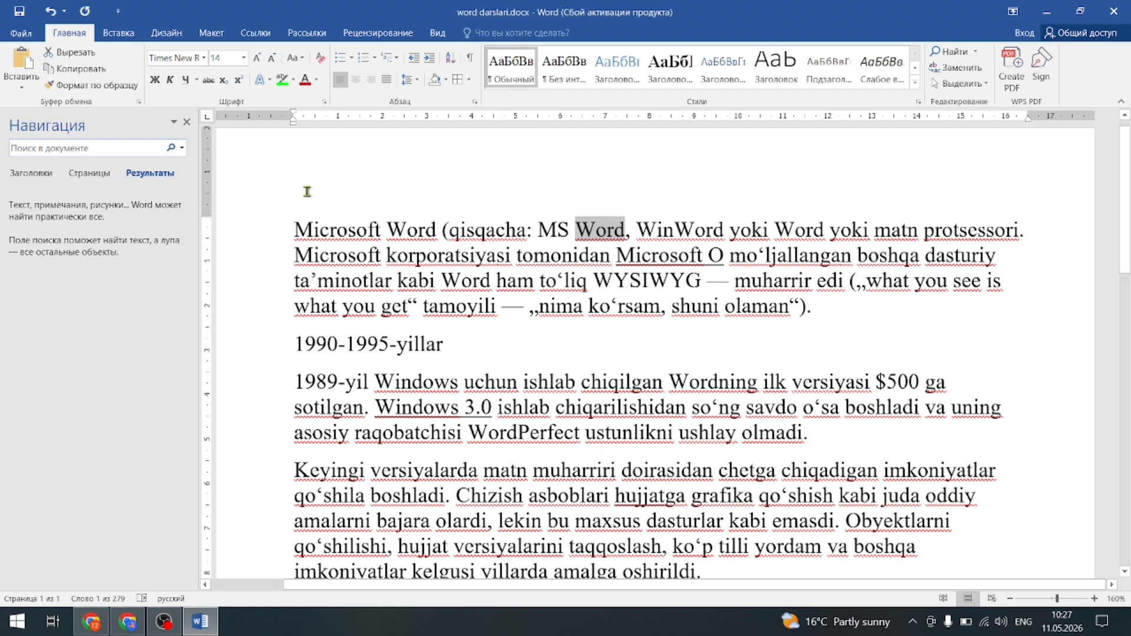
Replace every occurrence of Word with Excel throughout the document.
left_click(187, 123)
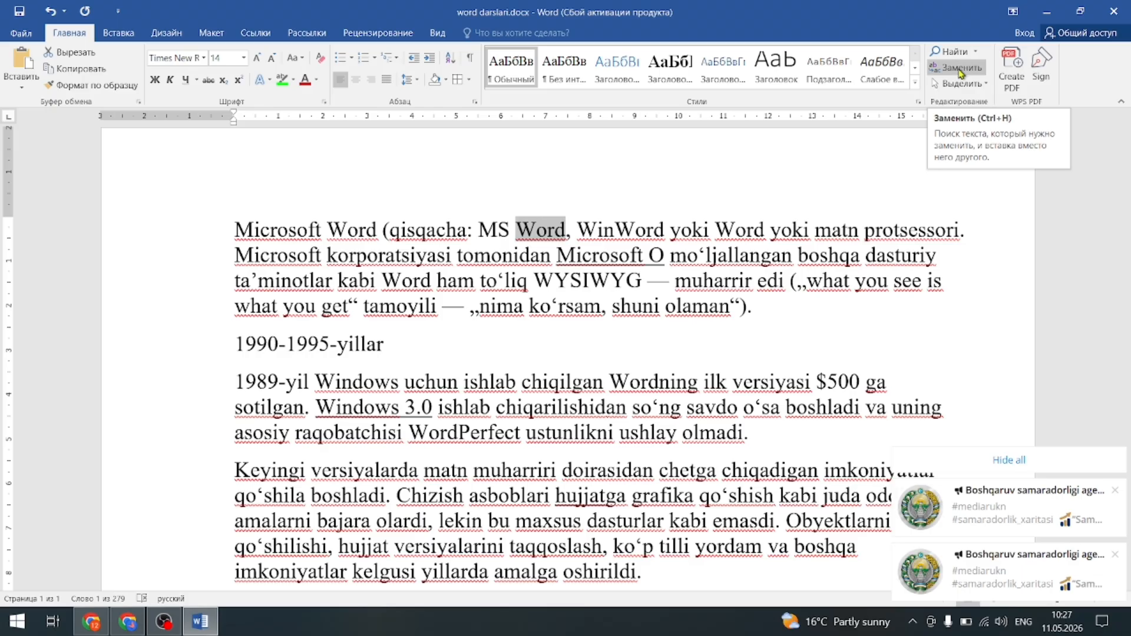
left_click(960, 72)
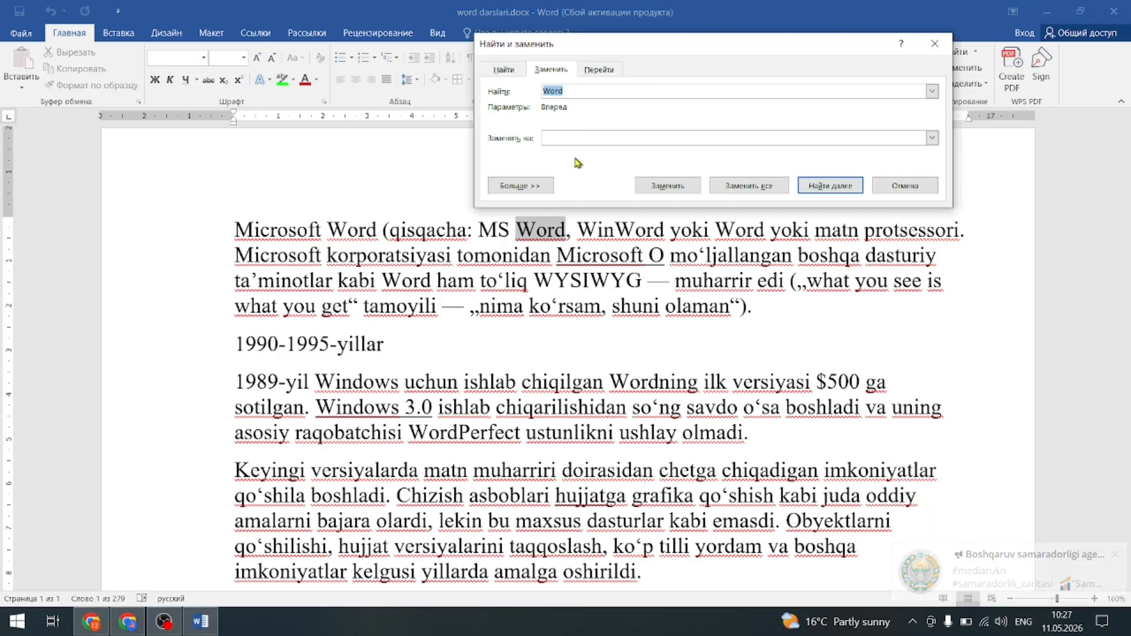
left_click(600, 138)
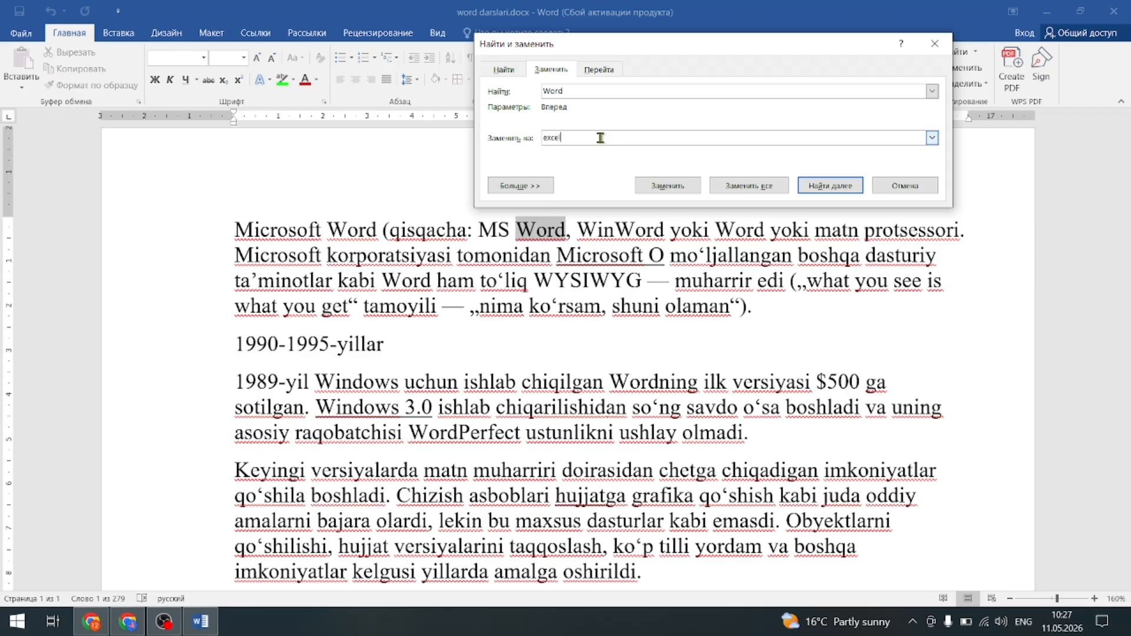
left_click(772, 188)
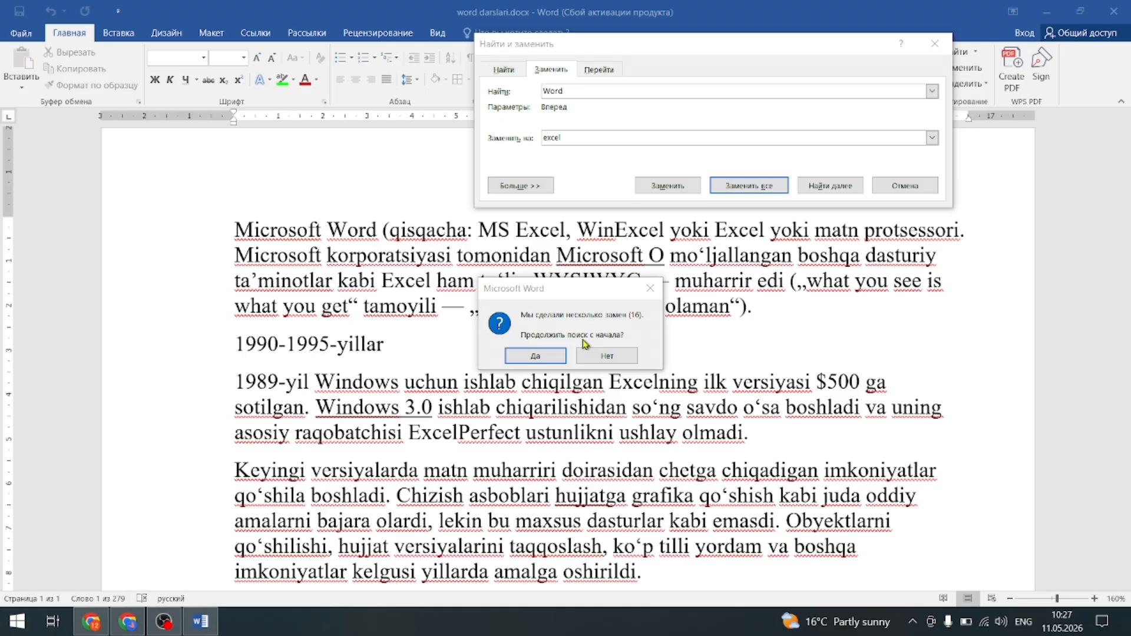
left_click(537, 360)
left_click(557, 361)
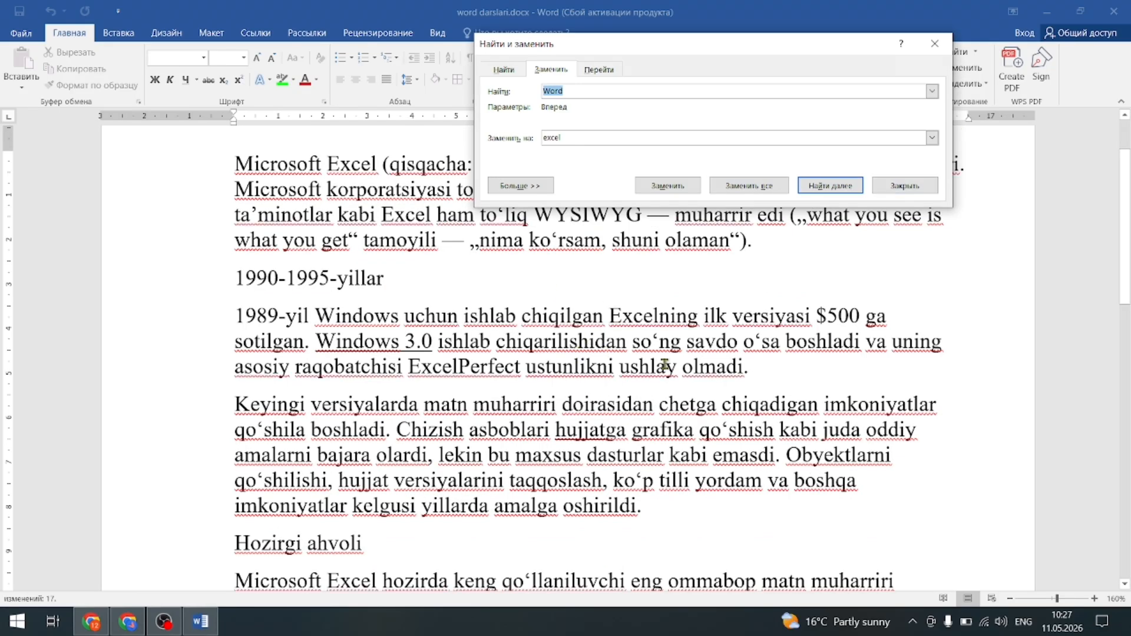
key("Escape")
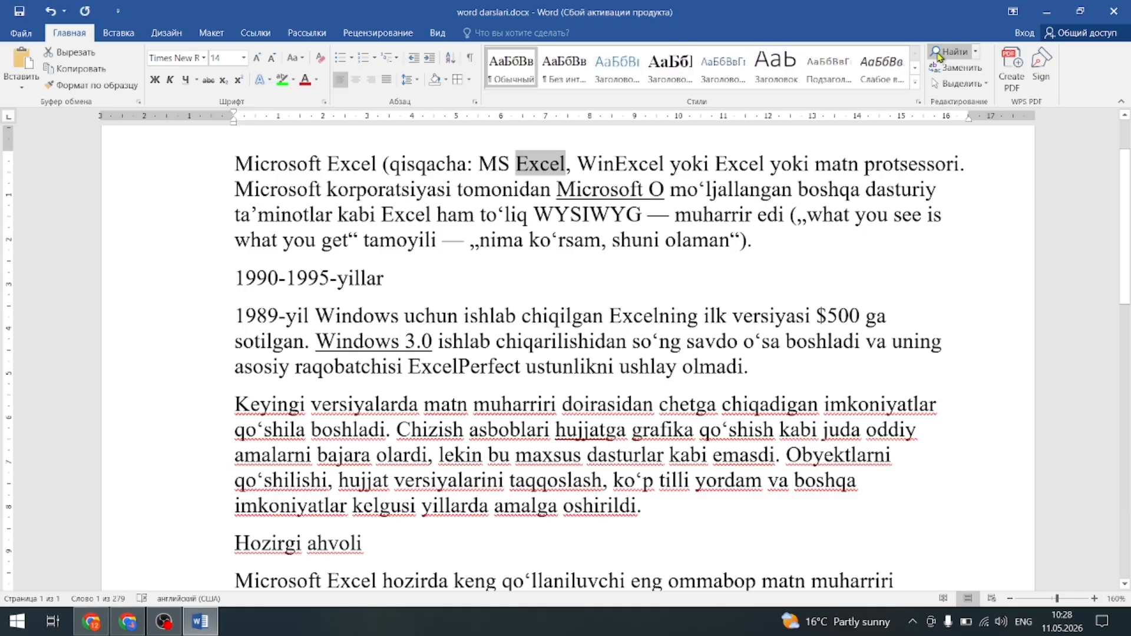
Search the document for the new term in Find and Replace and dismiss the no-results message.
key("ctrl+h")
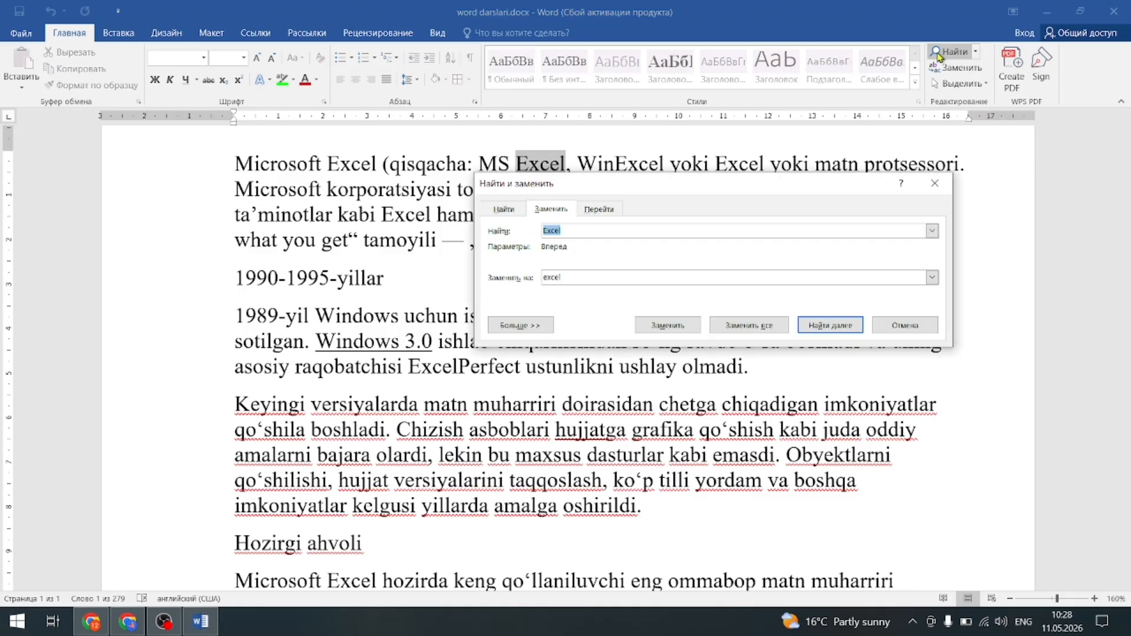
type("word")
key("Return")
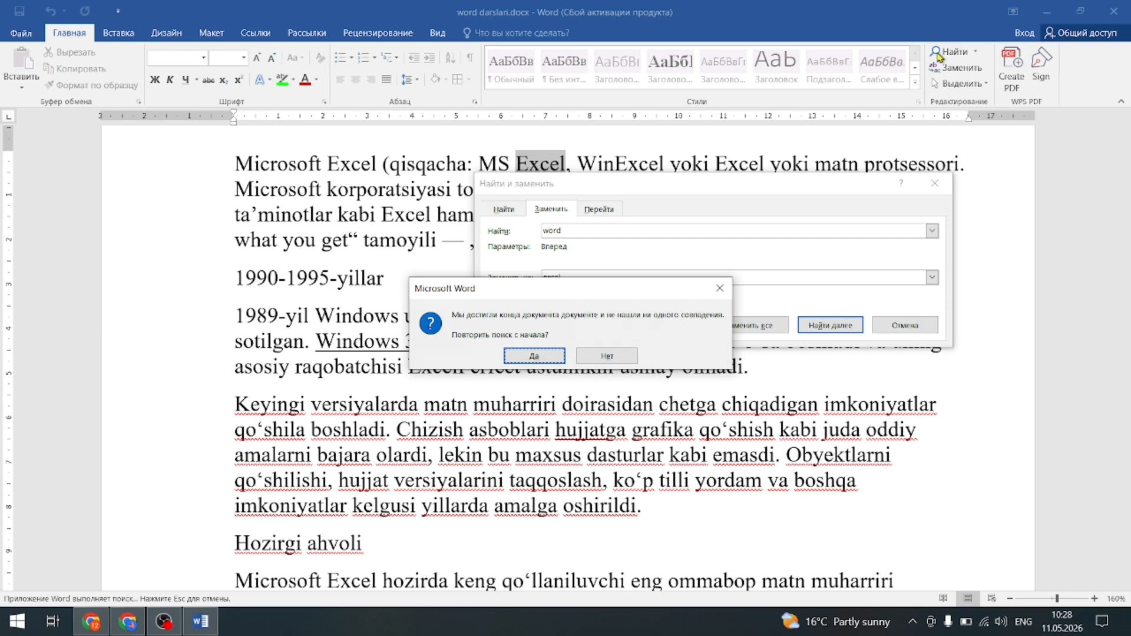
key("Return")
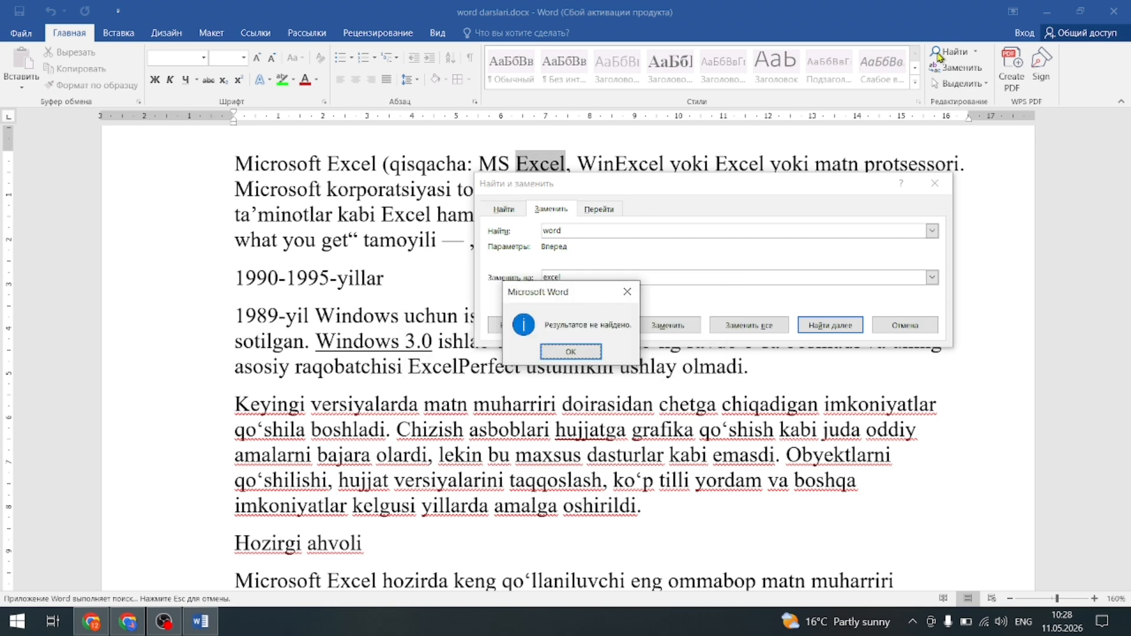
left_click(628, 291)
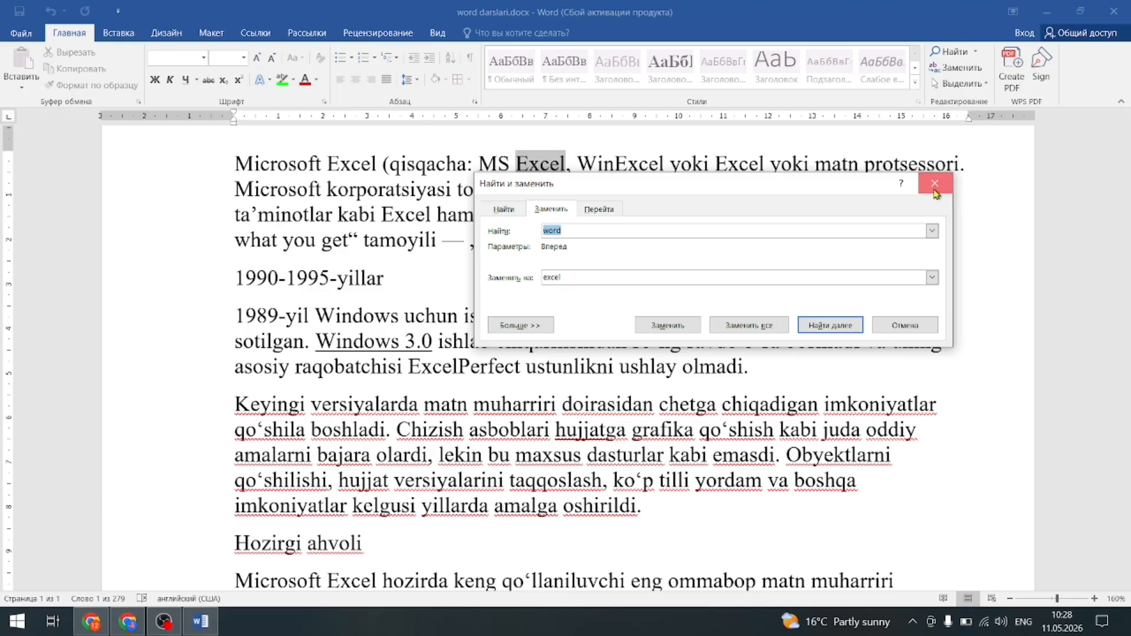
left_click(935, 183)
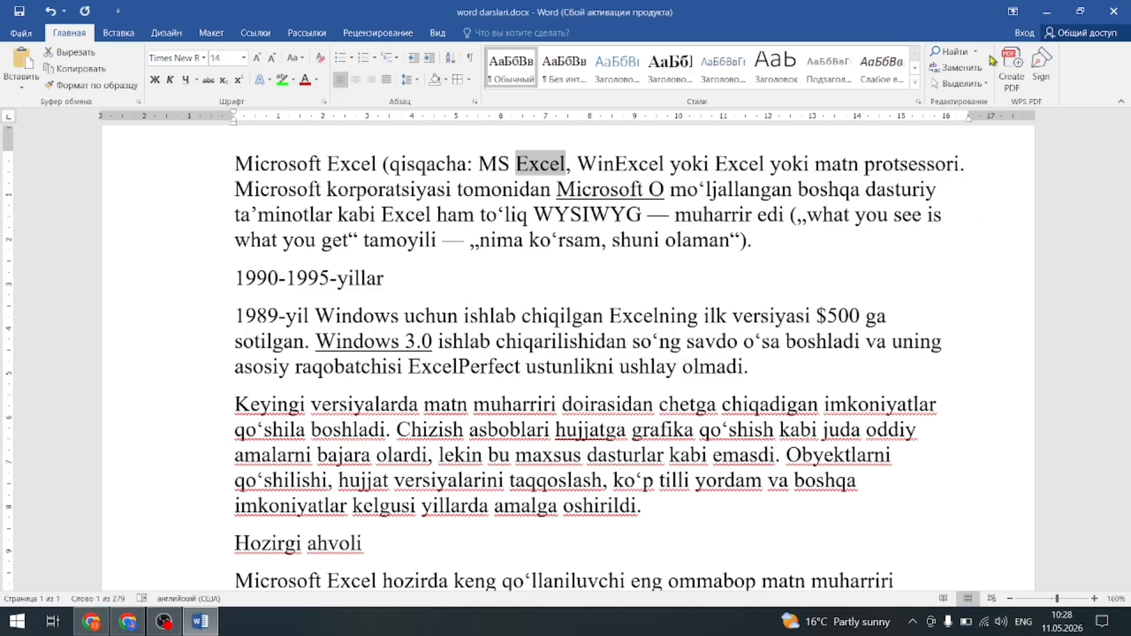
Replace all 17 occurrences of Excel back with 'word'.
left_click(956, 70)
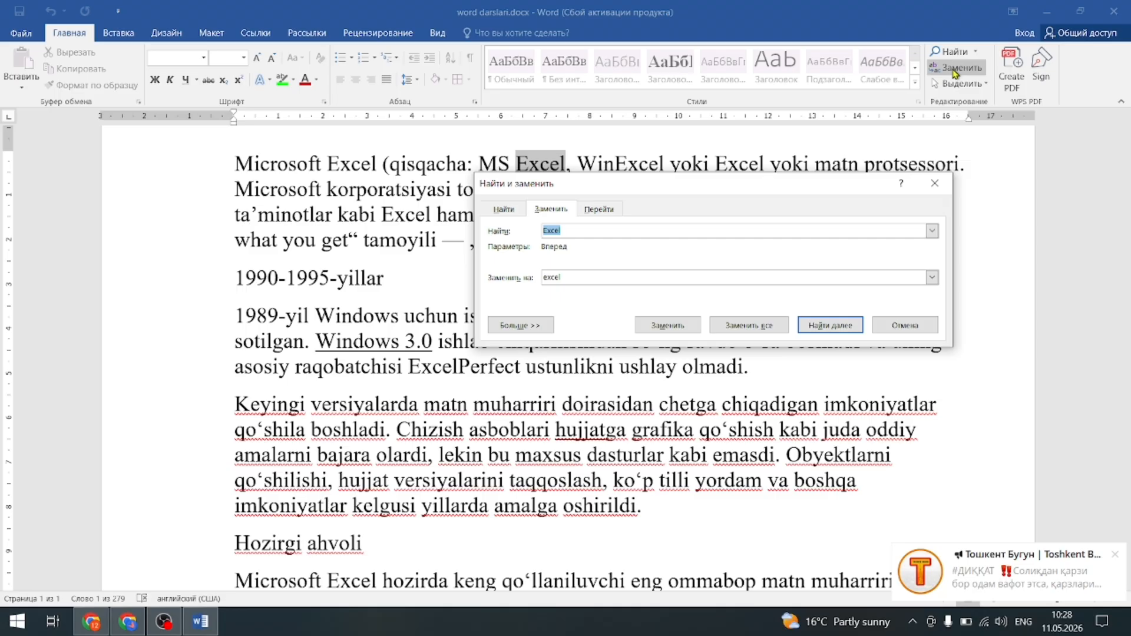
left_click(644, 277)
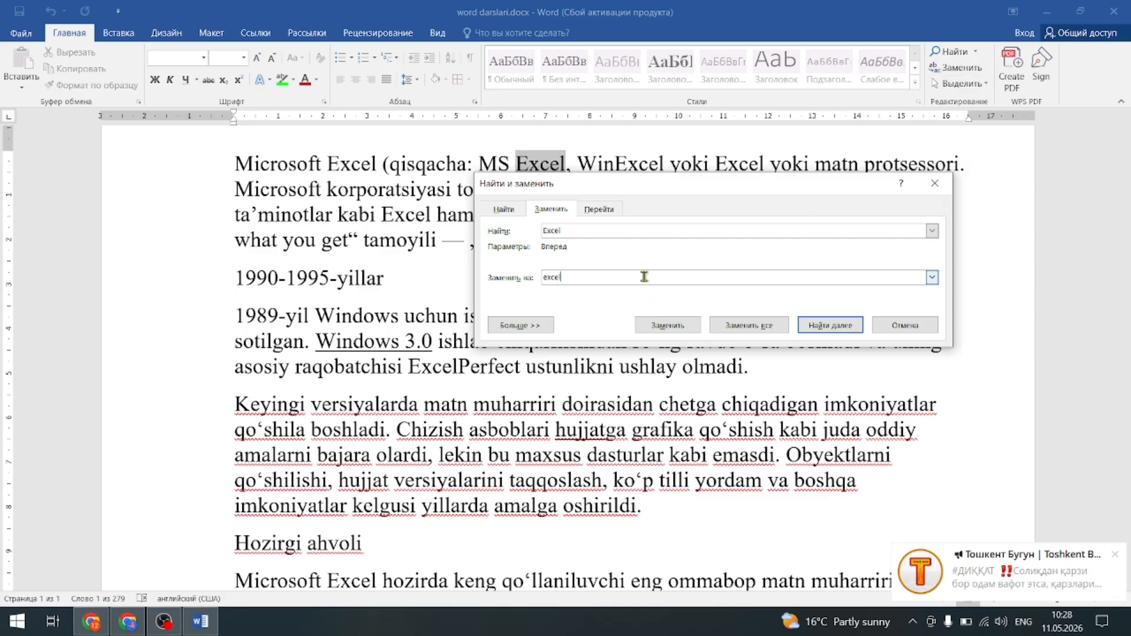
key("BackSpace")
key("BackSpace")
key("BackSpace")
key("BackSpace")
key("BackSpace")
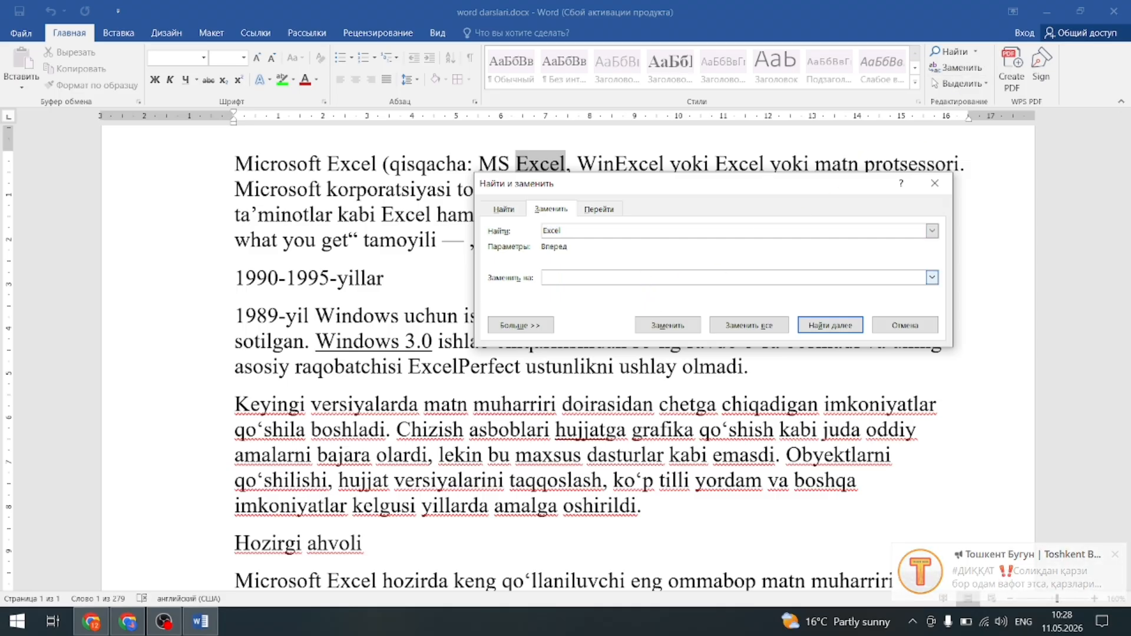
type("word")
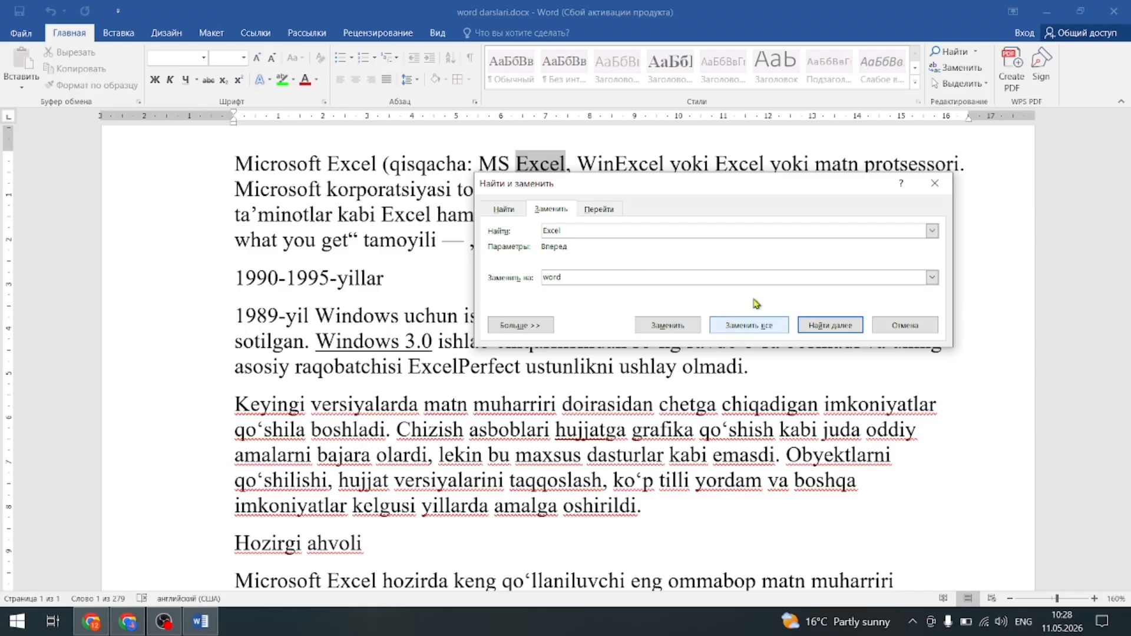
left_click(761, 329)
left_click(564, 361)
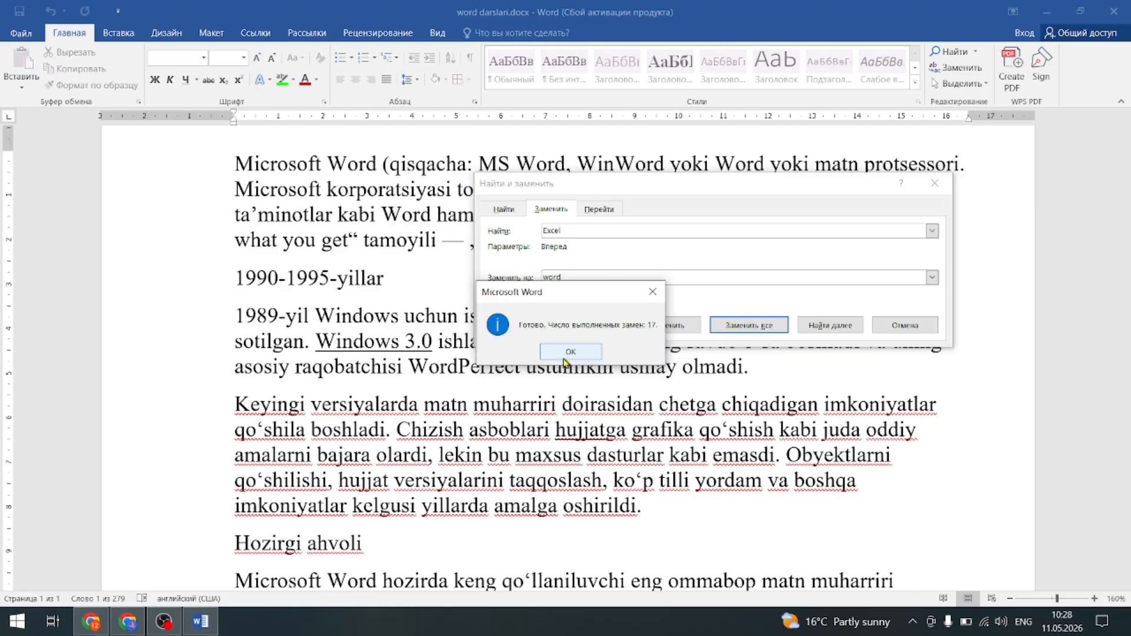
left_click(567, 355)
left_click(935, 183)
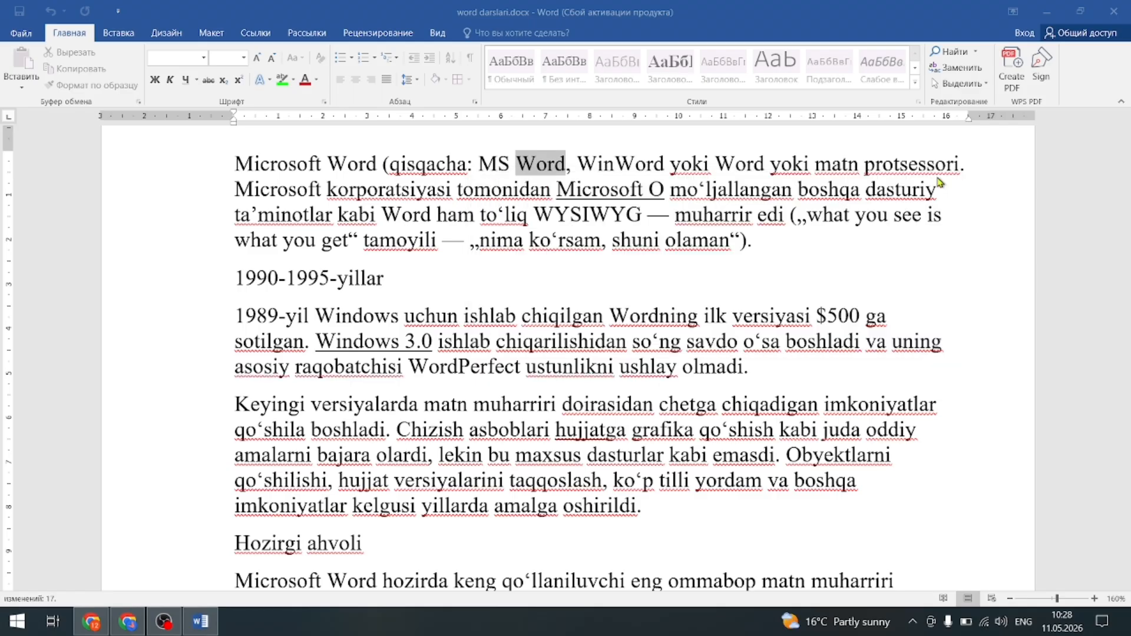
Select the entire document with Select All and Ctrl+A.
scroll(603, 350, "down", 3)
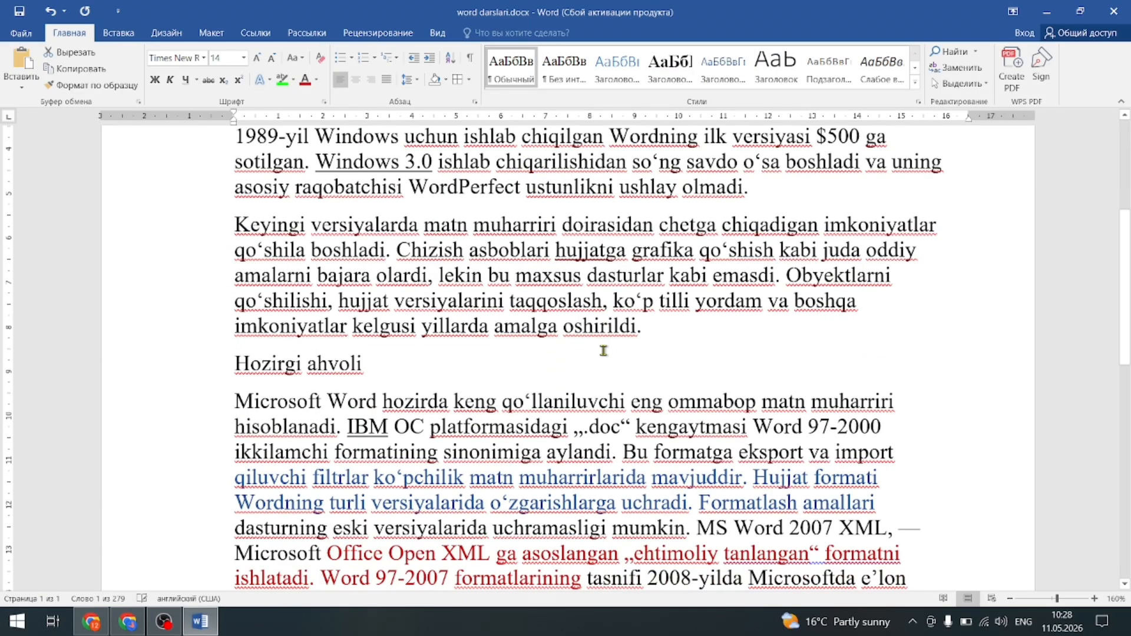
left_click(981, 89)
left_click(866, 111)
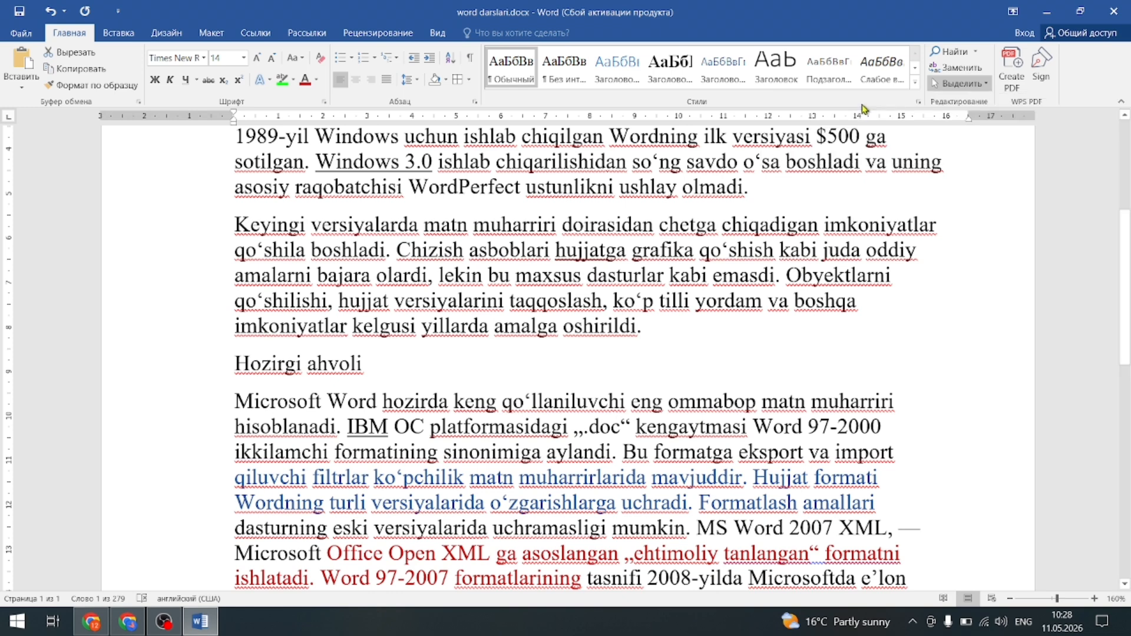
left_click(789, 333)
key("ctrl+a")
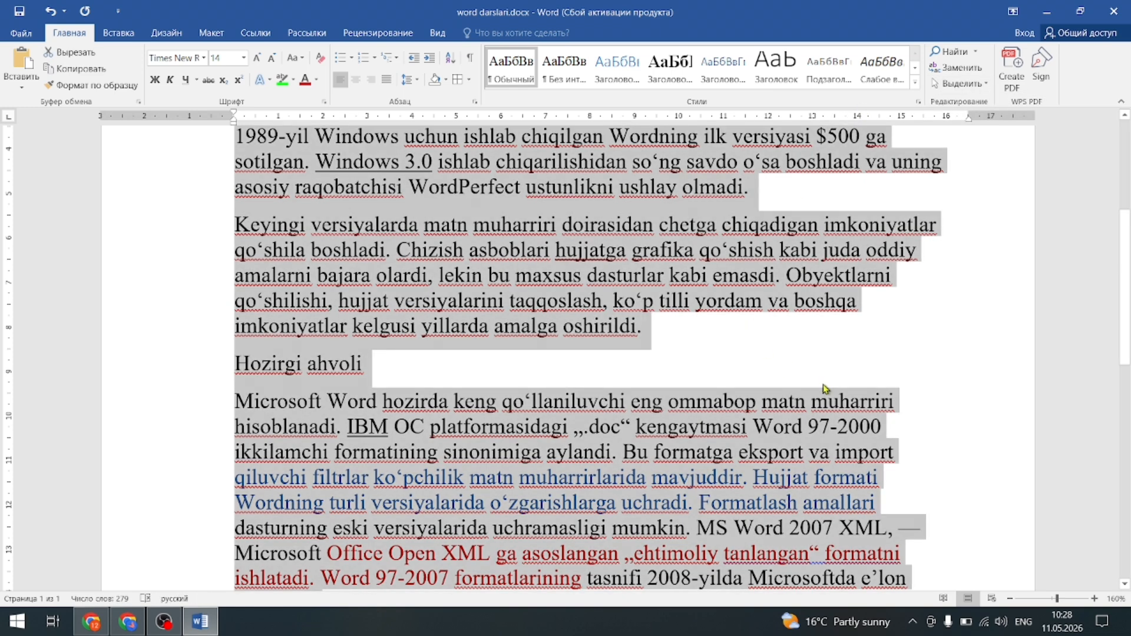